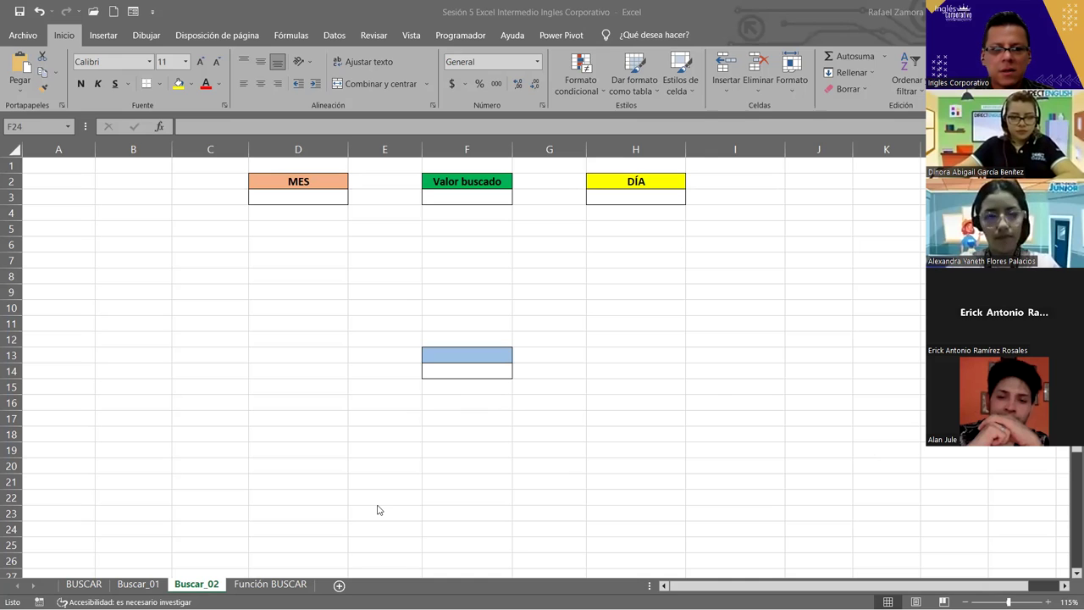
Step: Back in the Excel workbook, enter 1 as the Valor buscado in F3
left_click(274, 584)
left_click(197, 584)
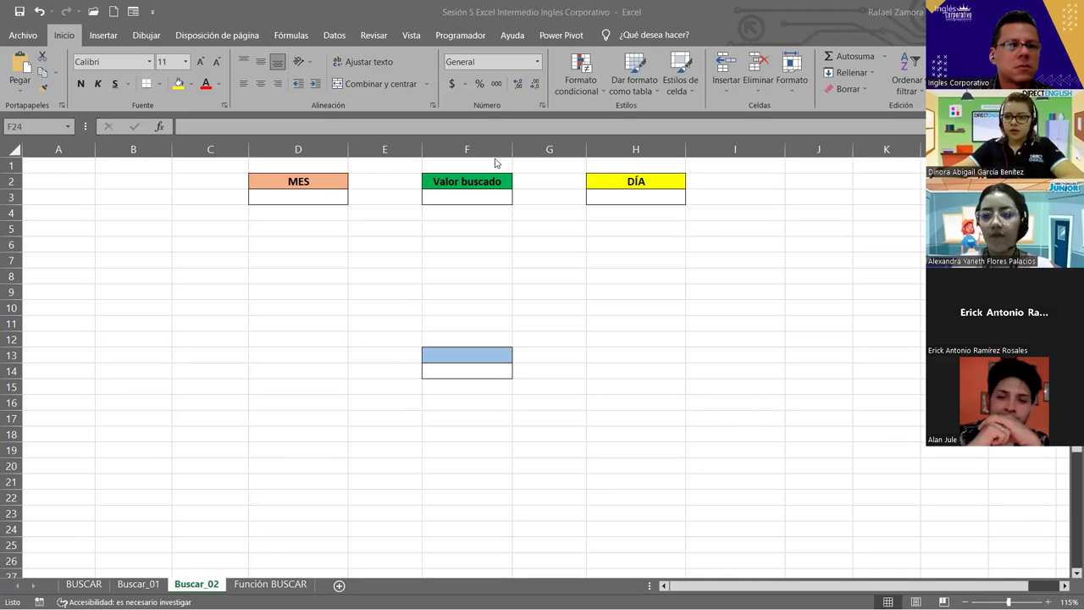
key("alt+Tab")
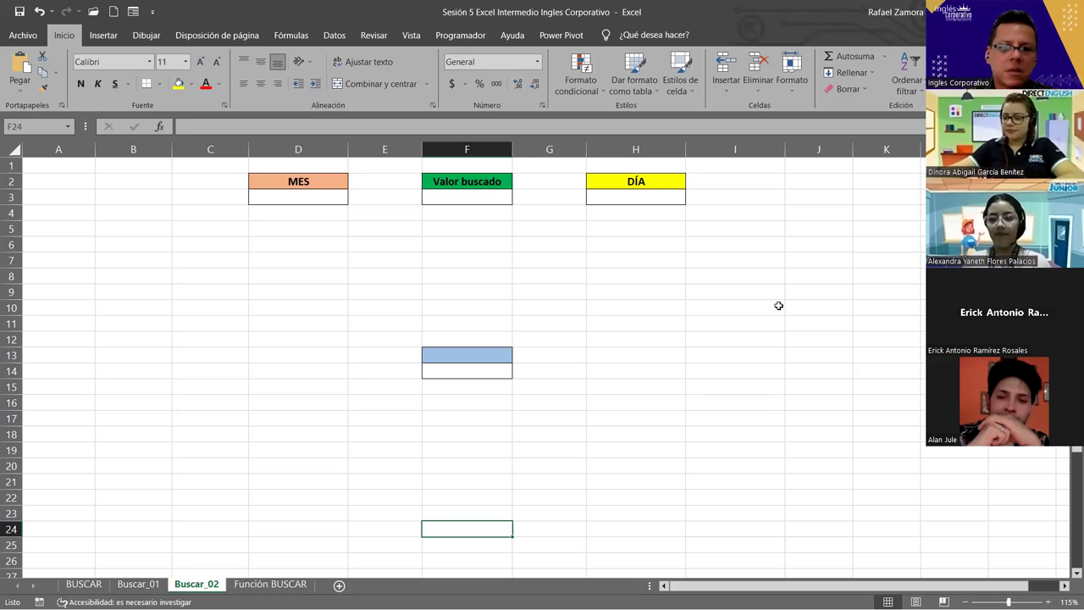
left_click(657, 288)
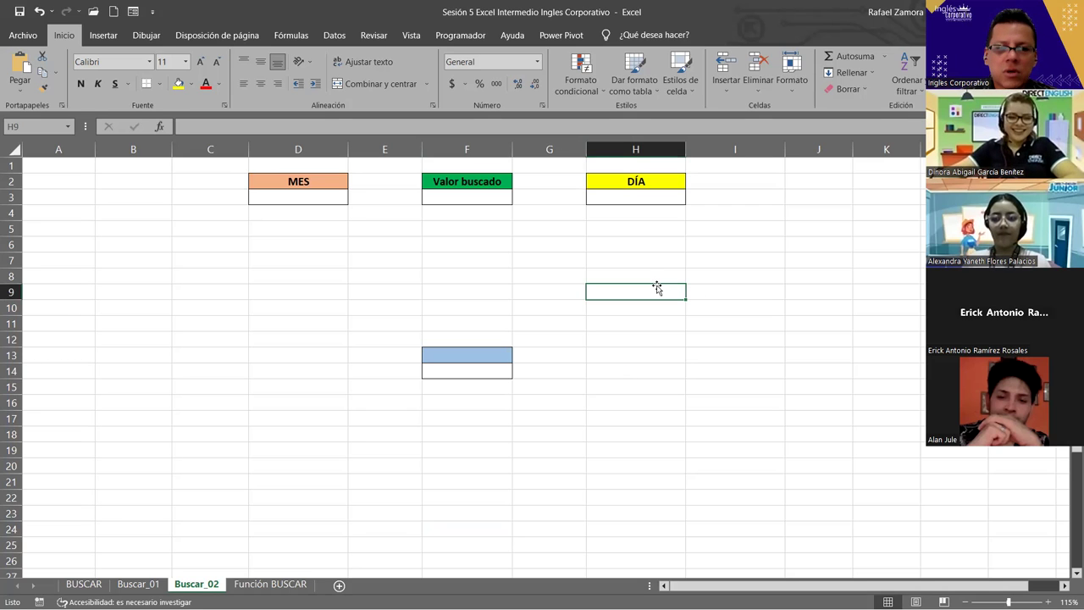
left_click(504, 194)
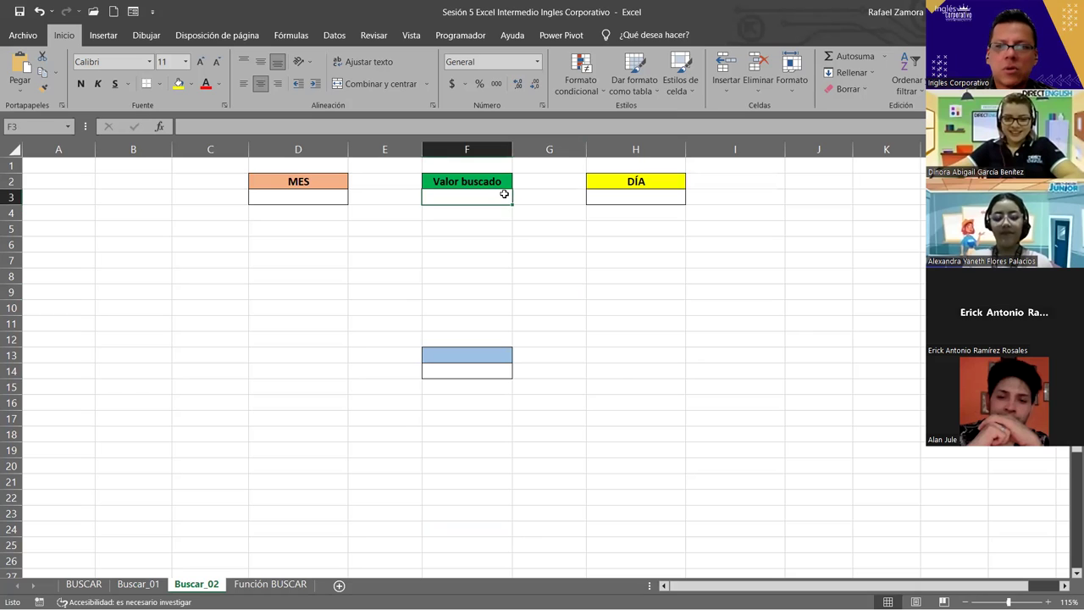
type("1")
key("Return")
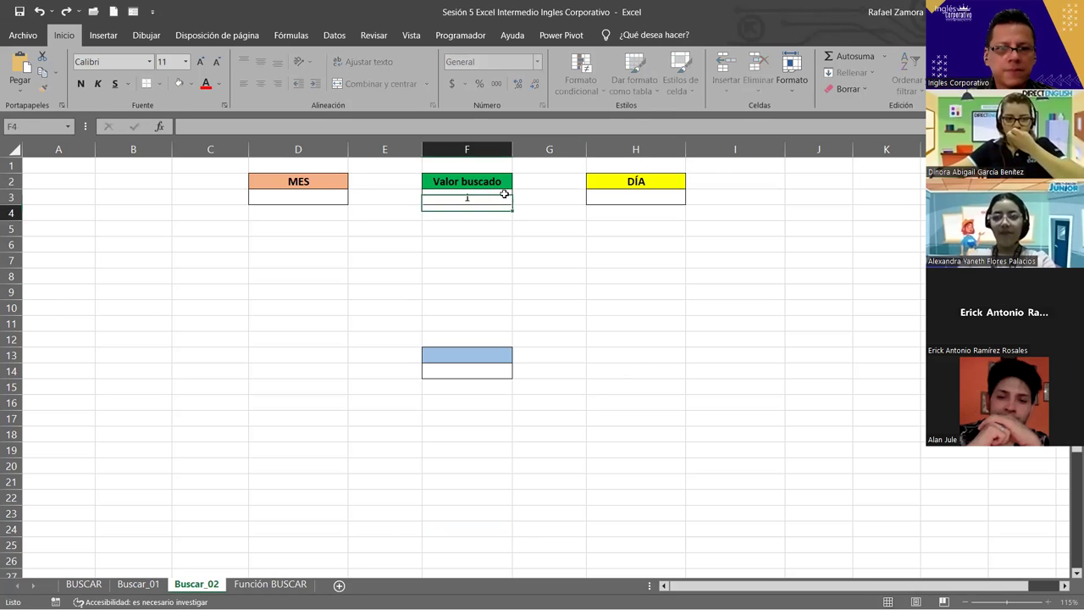
Step: Enter a test value of 1 in J4, then reselect F3
left_click(801, 211)
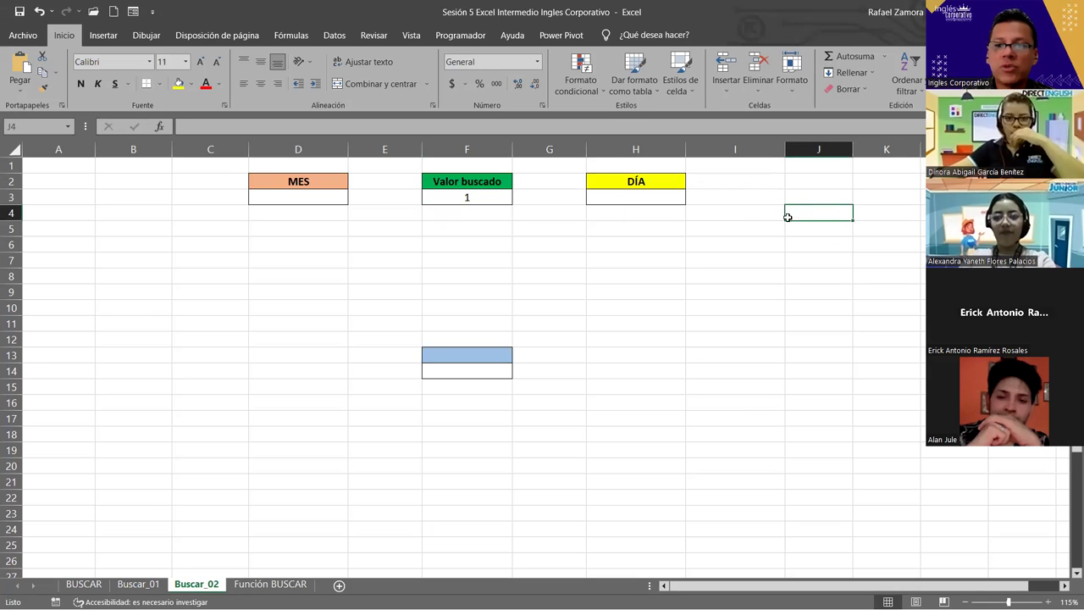
type("1")
key("Return")
left_click(842, 210)
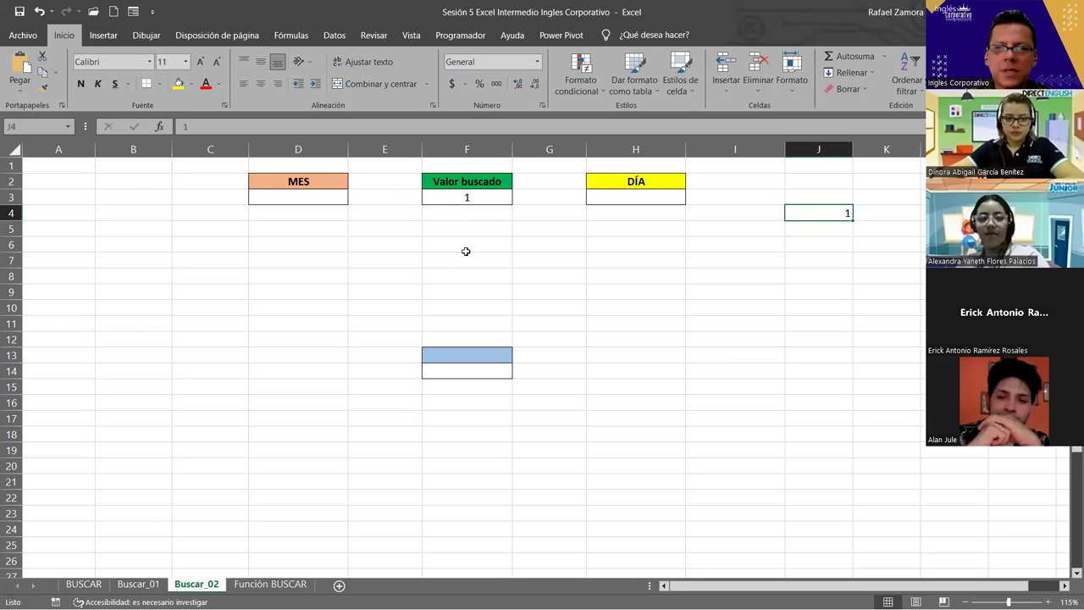
left_click(479, 196)
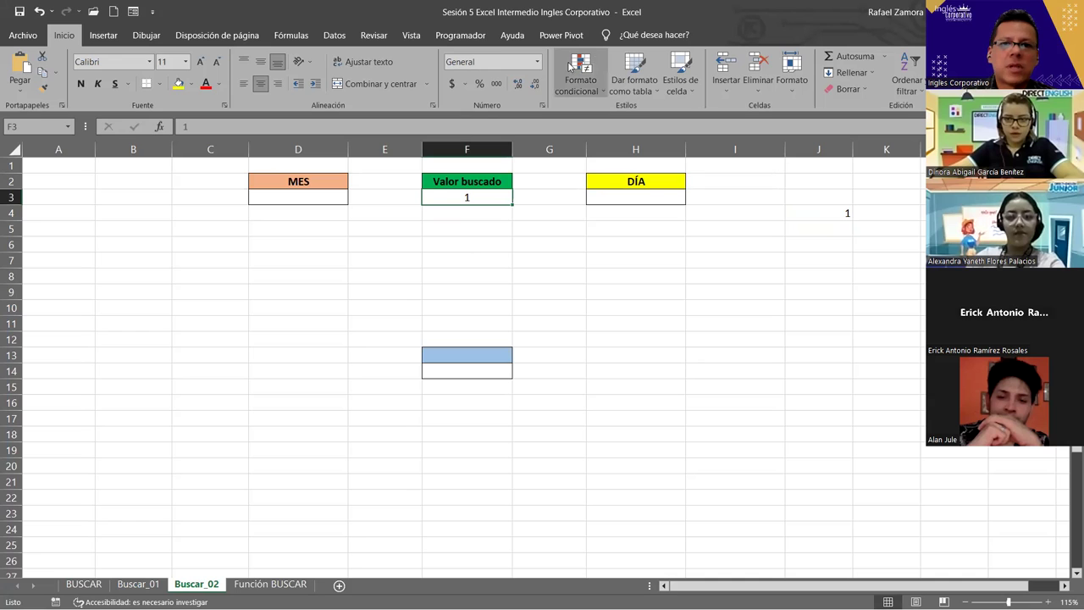
Step: Give F3 a List data validation with source 1,2,3,4,5,6,7,8,9,10,11,12
left_click(348, 37)
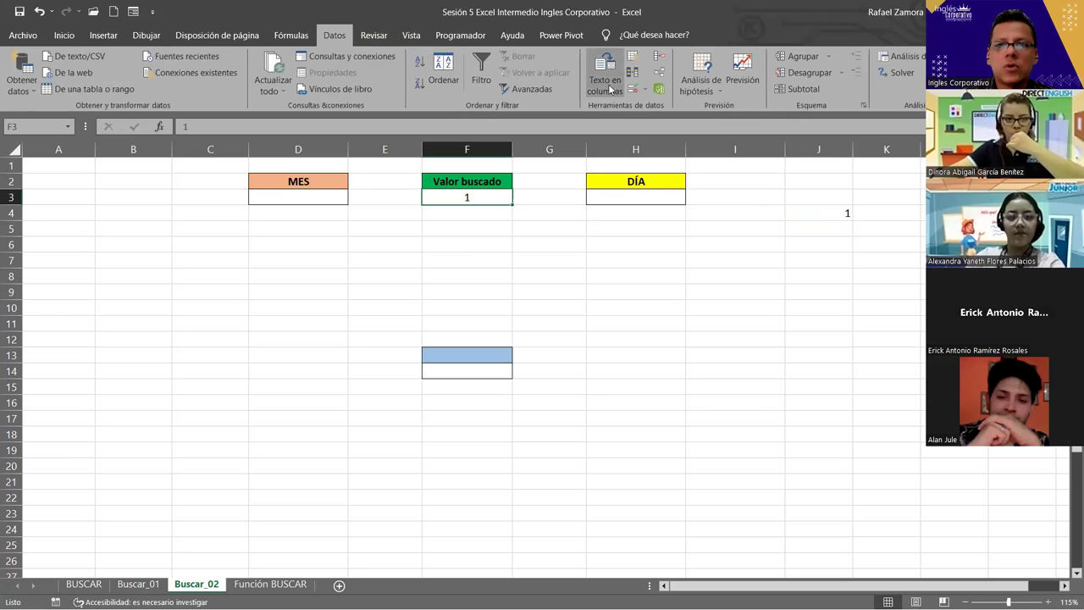
left_click(636, 87)
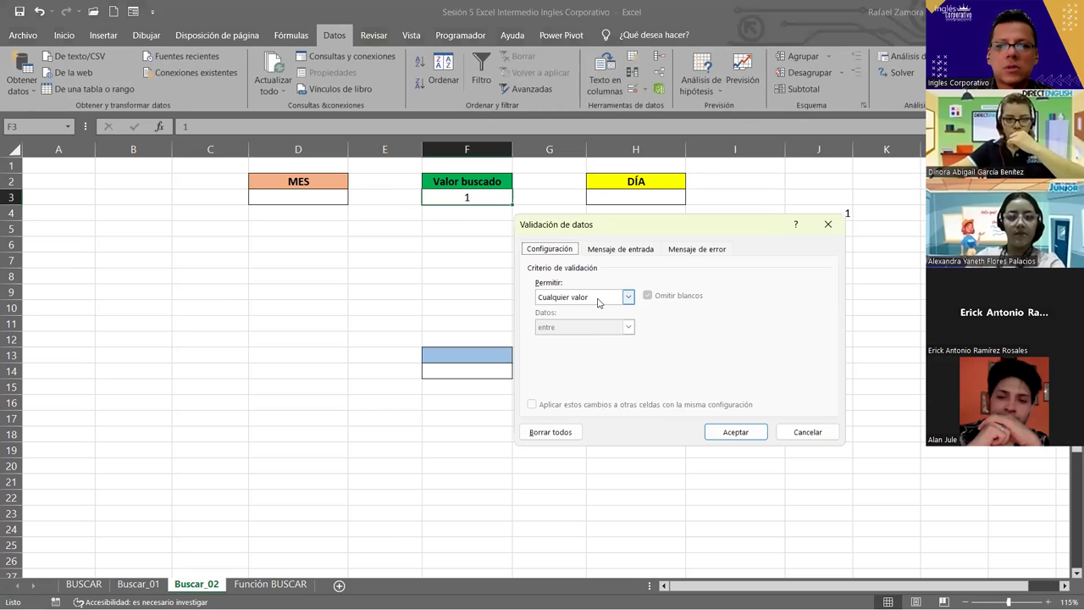
left_click(598, 298)
left_click(581, 336)
left_click(578, 357)
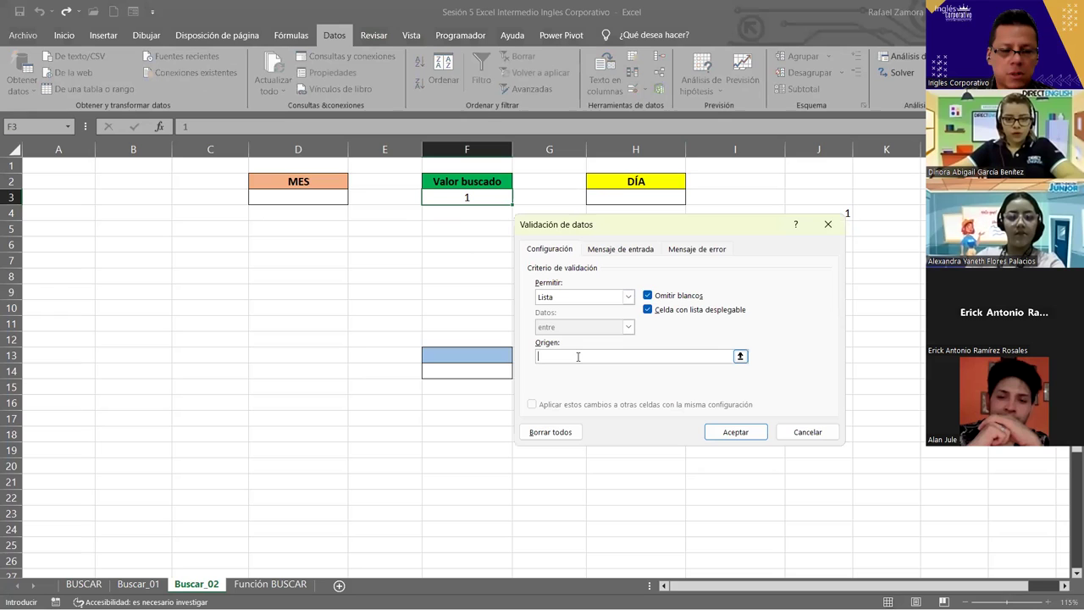
type("1,2,")
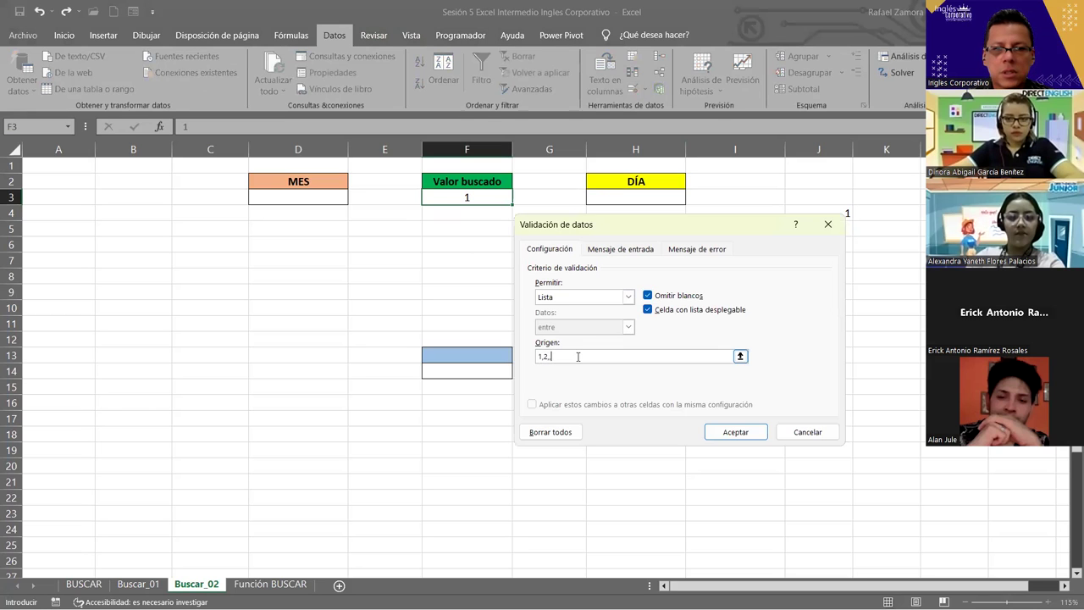
type("3,4,5,6,7,8,9,")
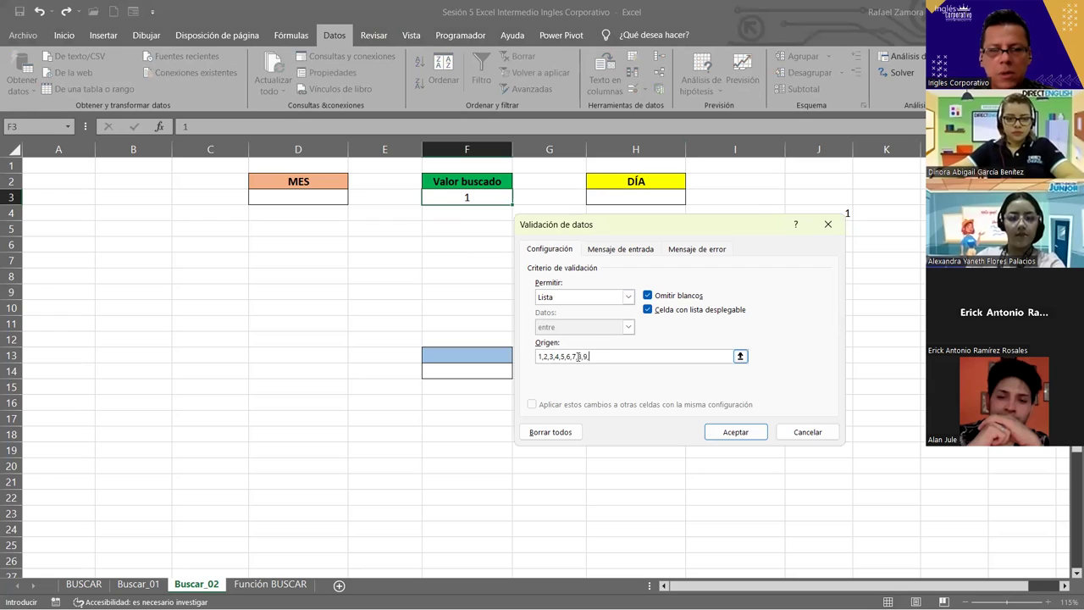
type("10")
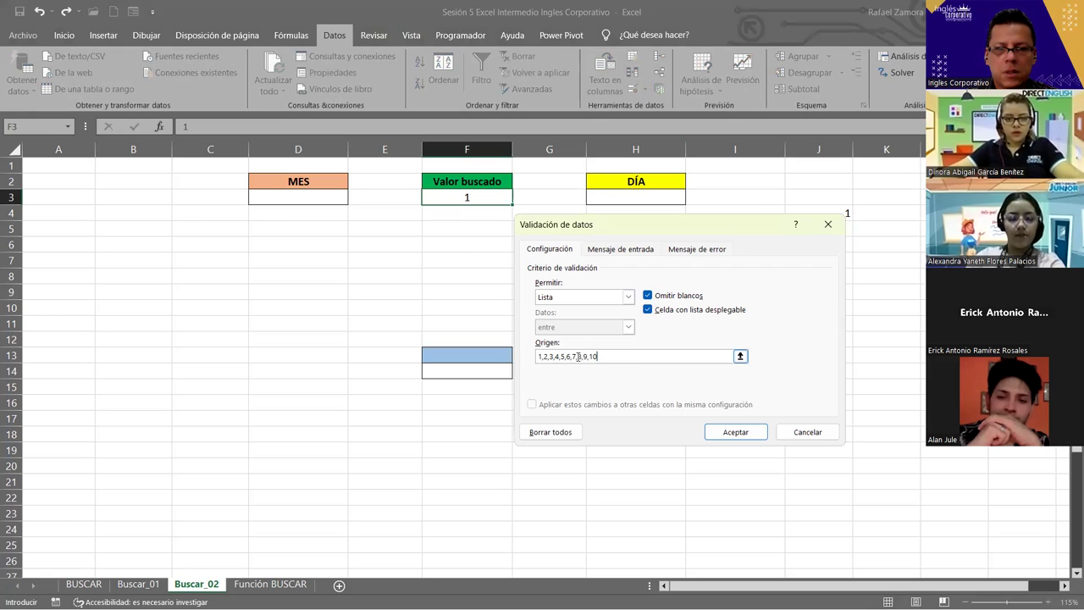
type(",11,12")
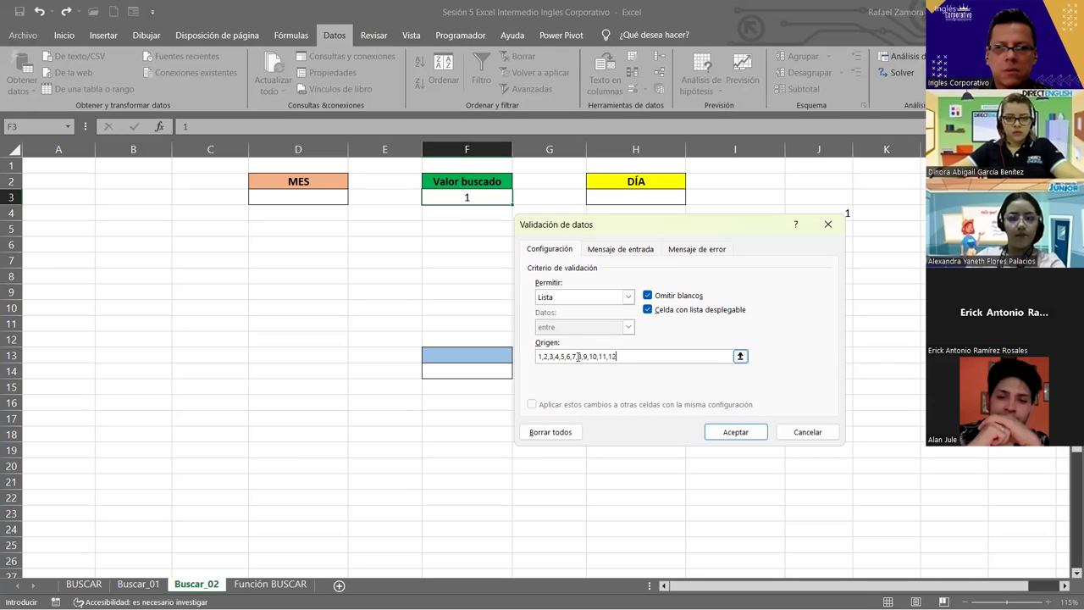
left_click(741, 427)
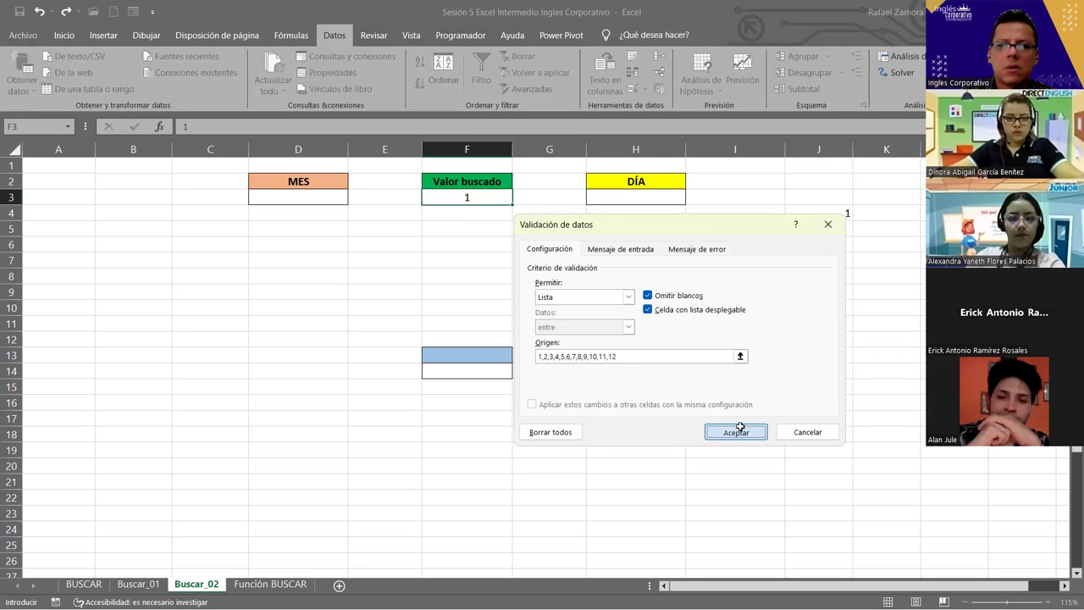
left_click(518, 197)
left_click(569, 251)
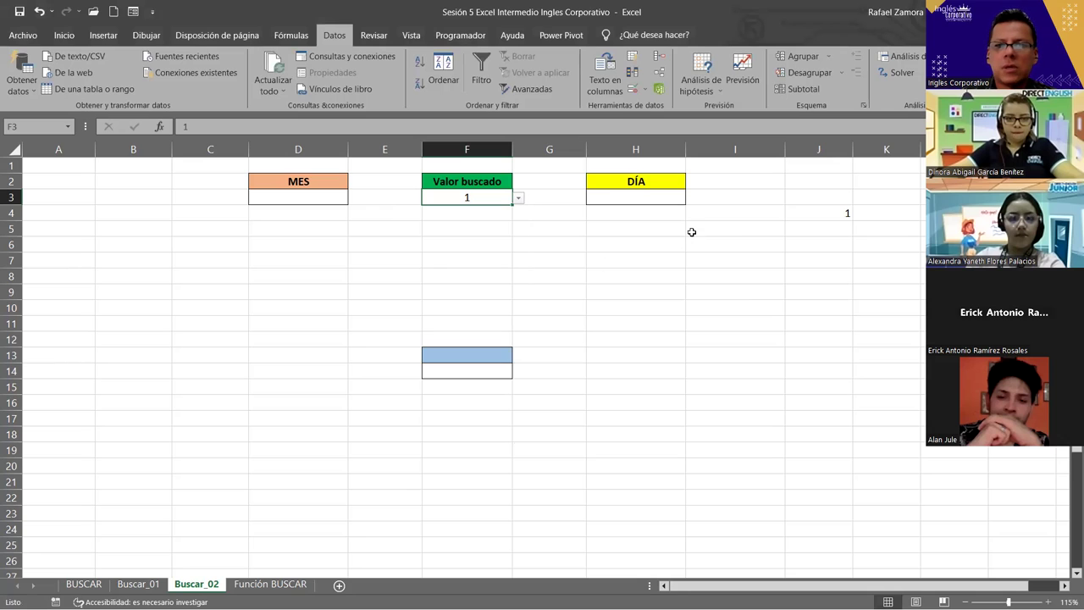
Step: Start the formula =BUSCAR( in the DÍA cell H3 using autocomplete
left_click(613, 205)
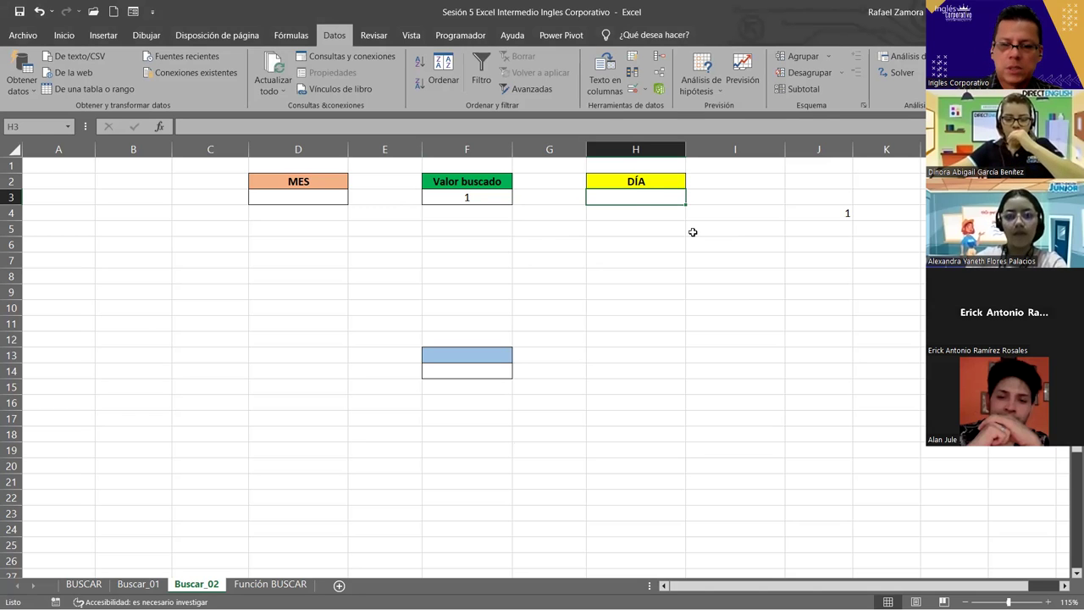
type("=b")
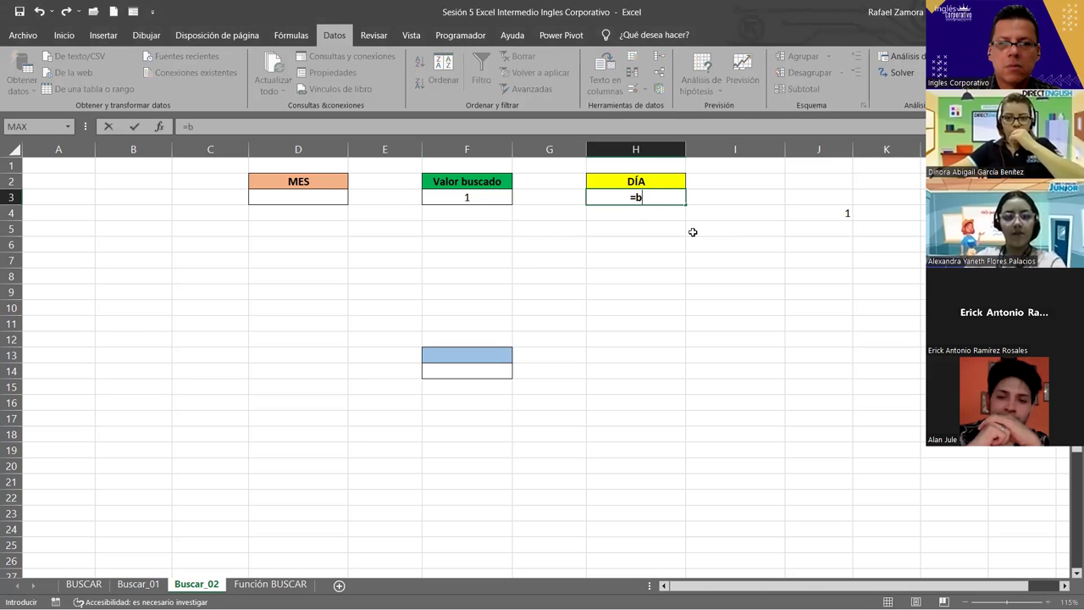
type("usca")
key("Tab")
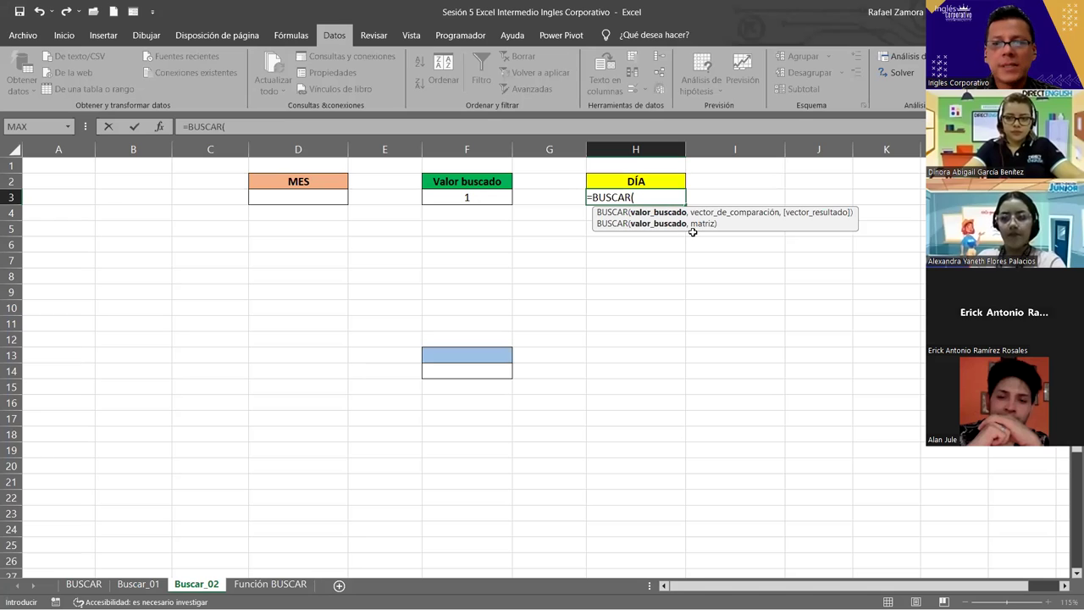
Step: Extend the H3 formula to =BUSCAR(F3,{1,2,3,4,5,6,7; as the lookup array's first row
left_click(481, 196)
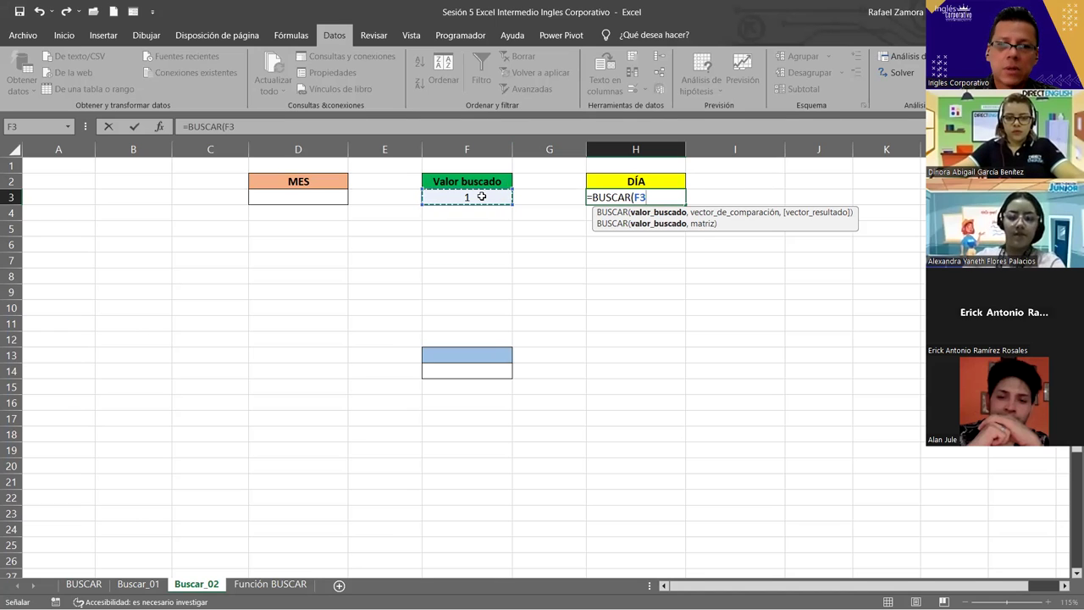
type(",")
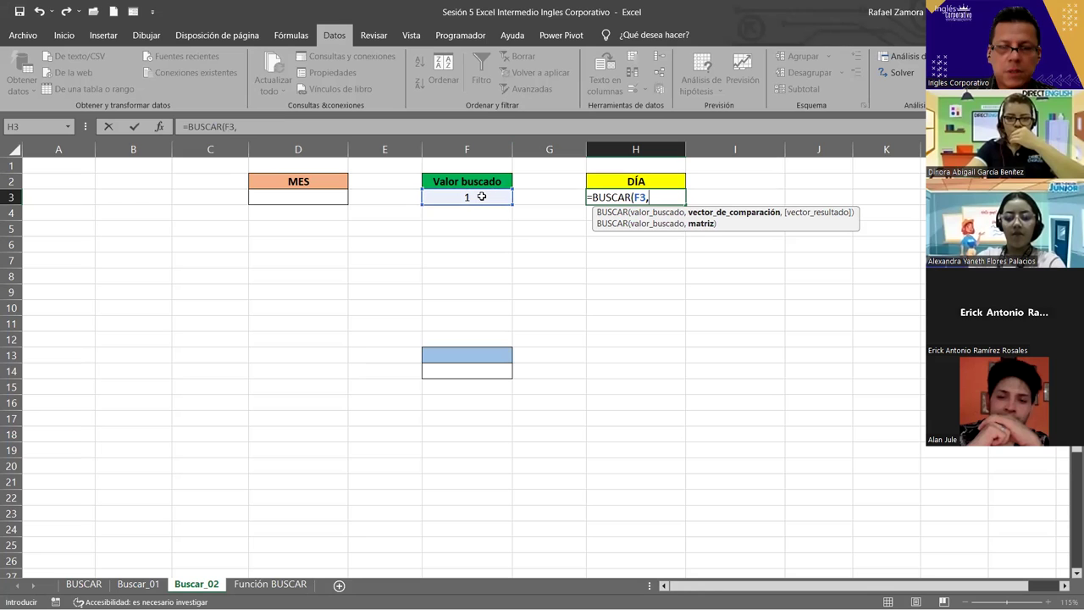
type("{")
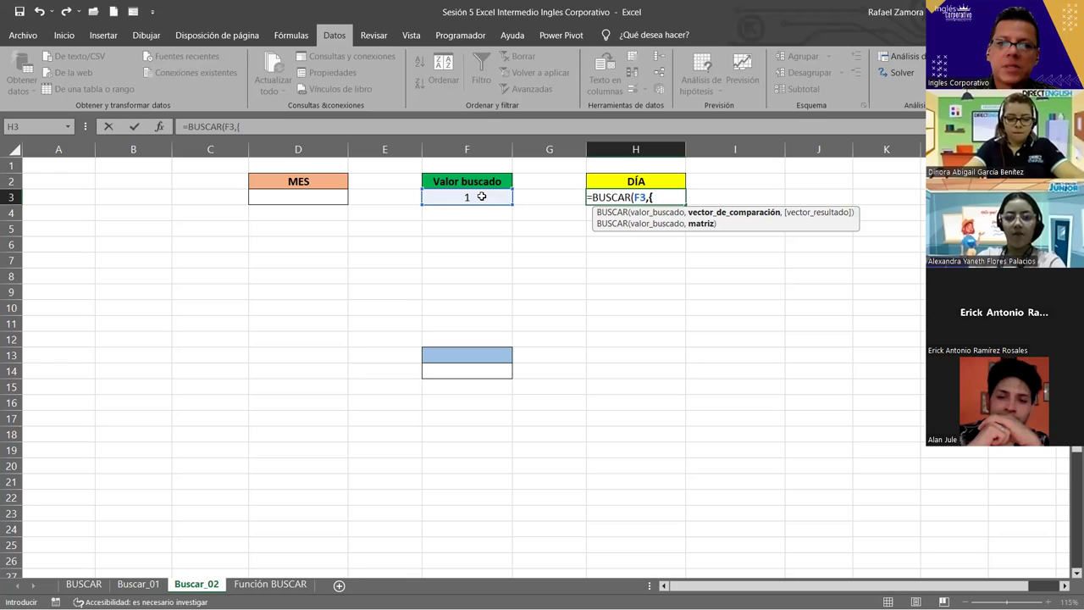
type("1,2,3,4,5,6,7")
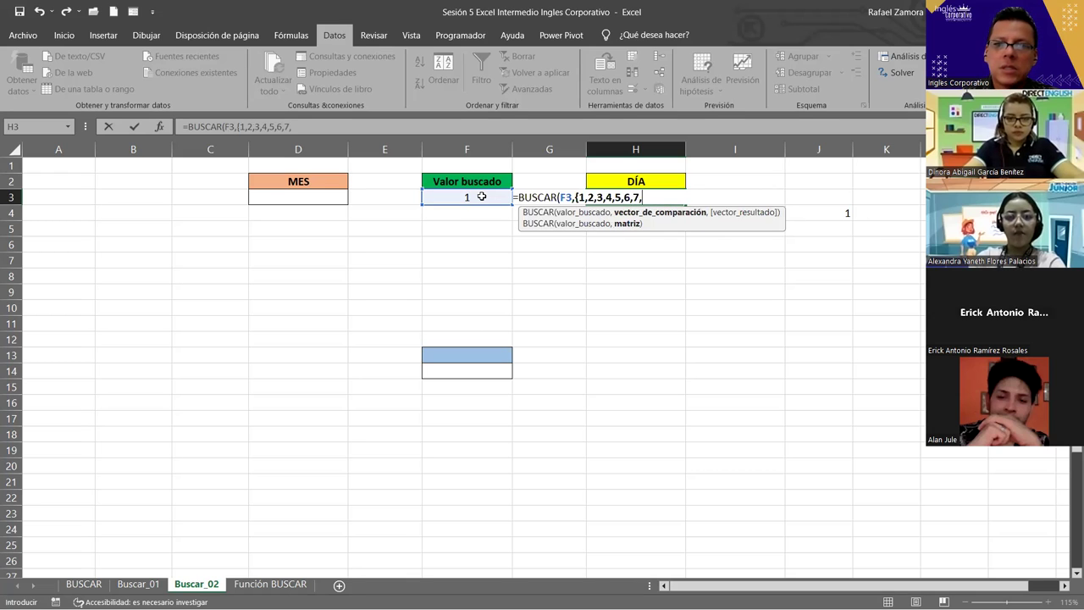
key("BackSpace")
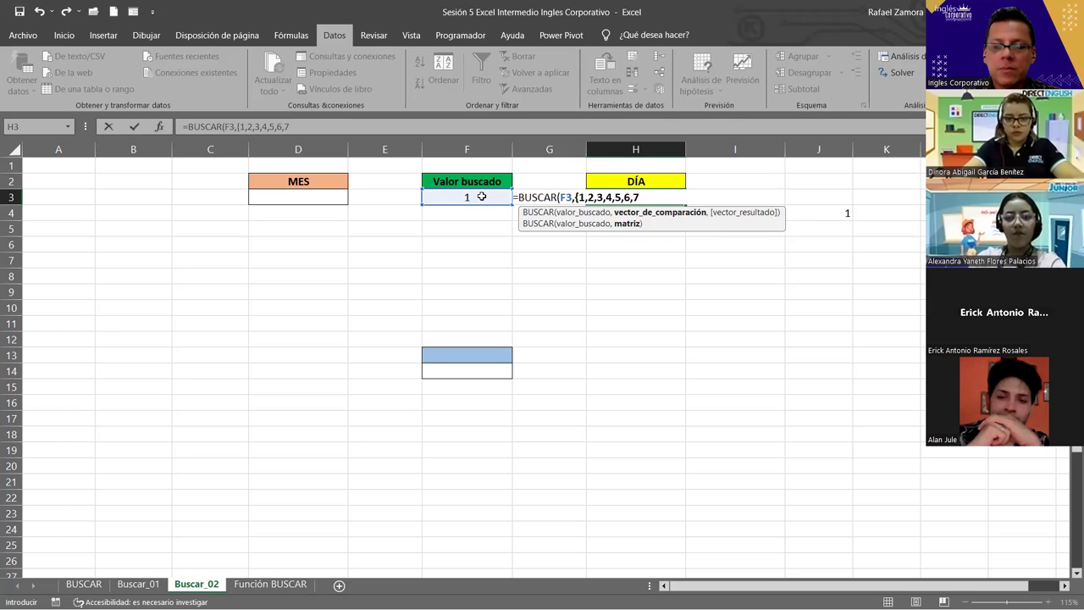
type(";")
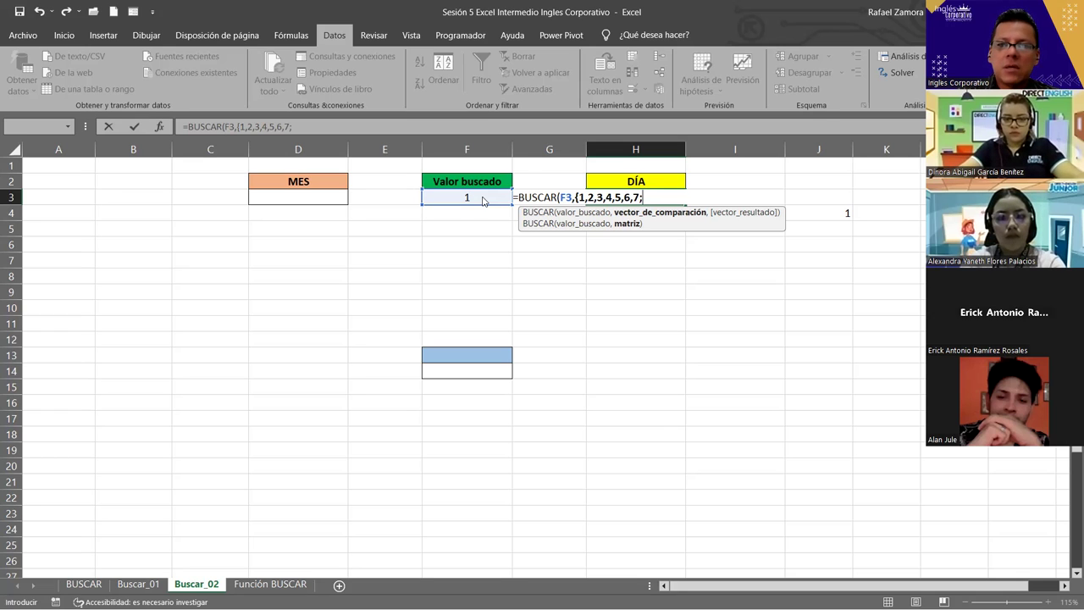
Step: Dismiss the formula error warning and resume editing at the end of H3's formula
key("Return")
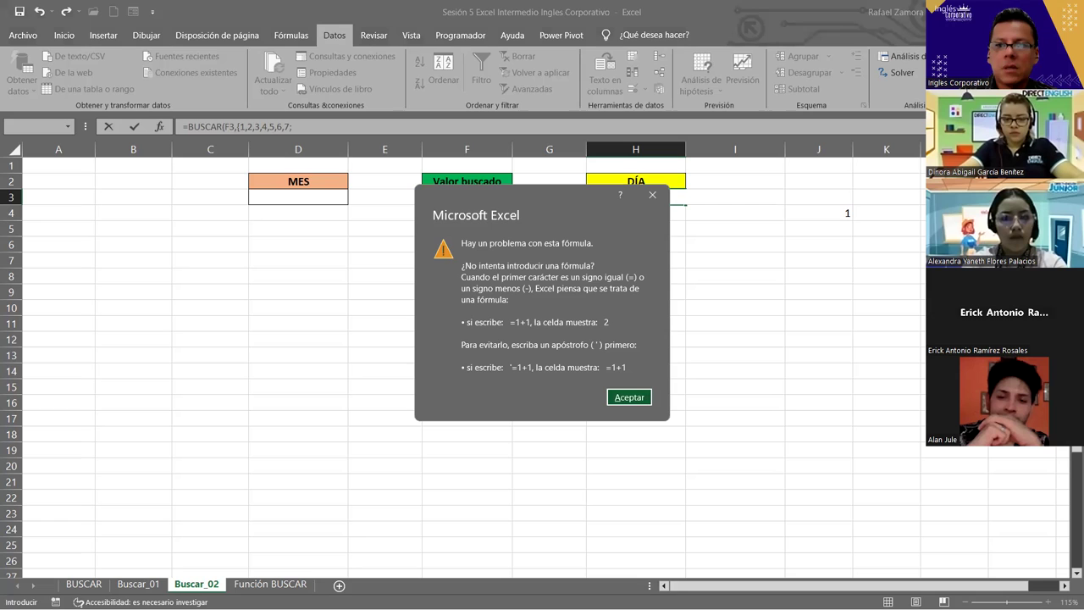
key("Return")
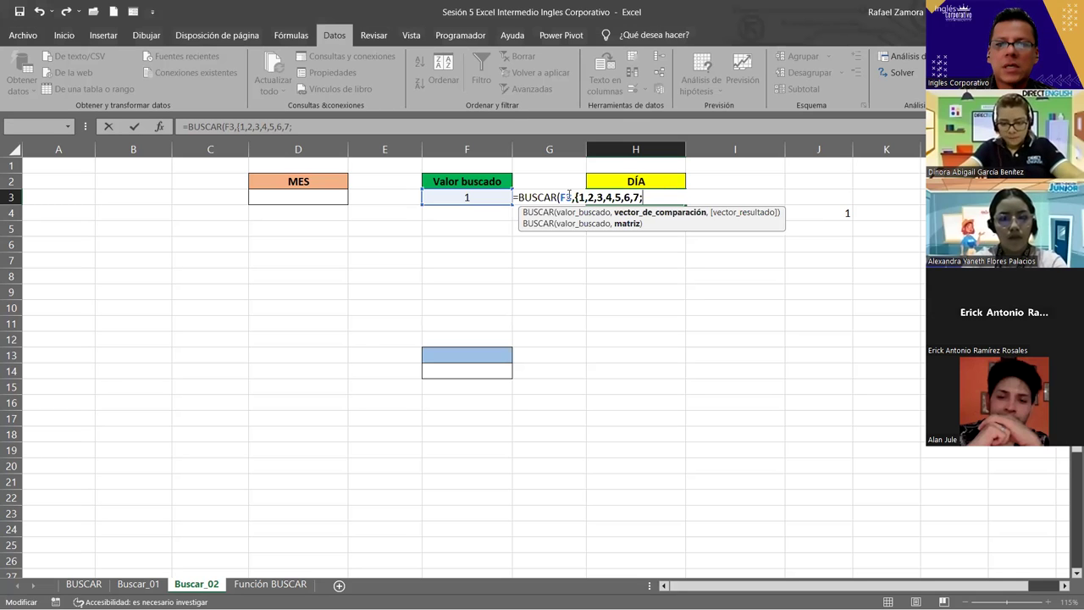
left_click(573, 198)
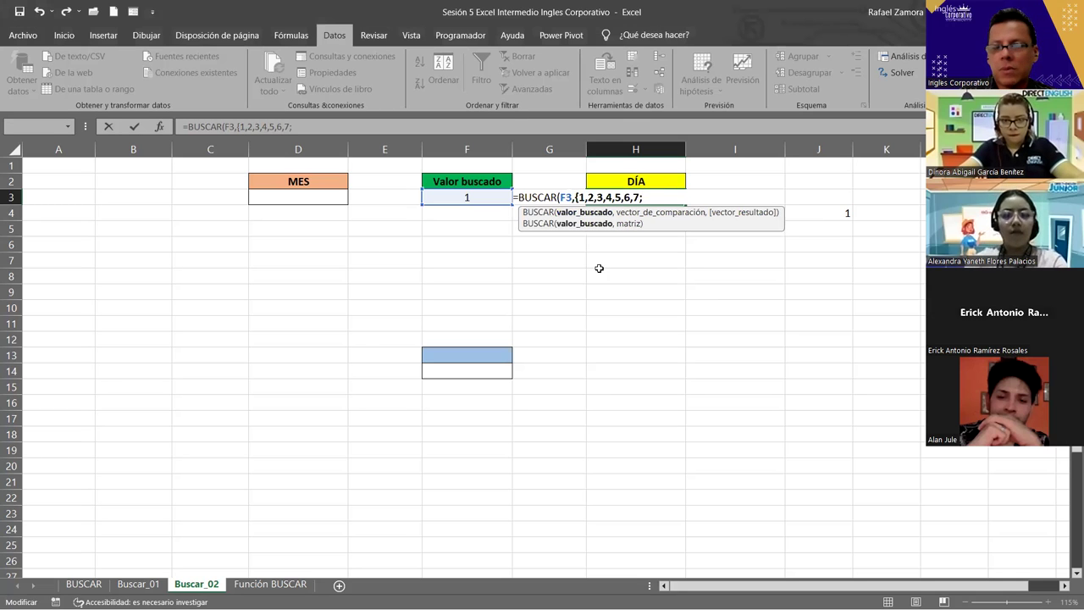
left_click(655, 197)
type("\"L")
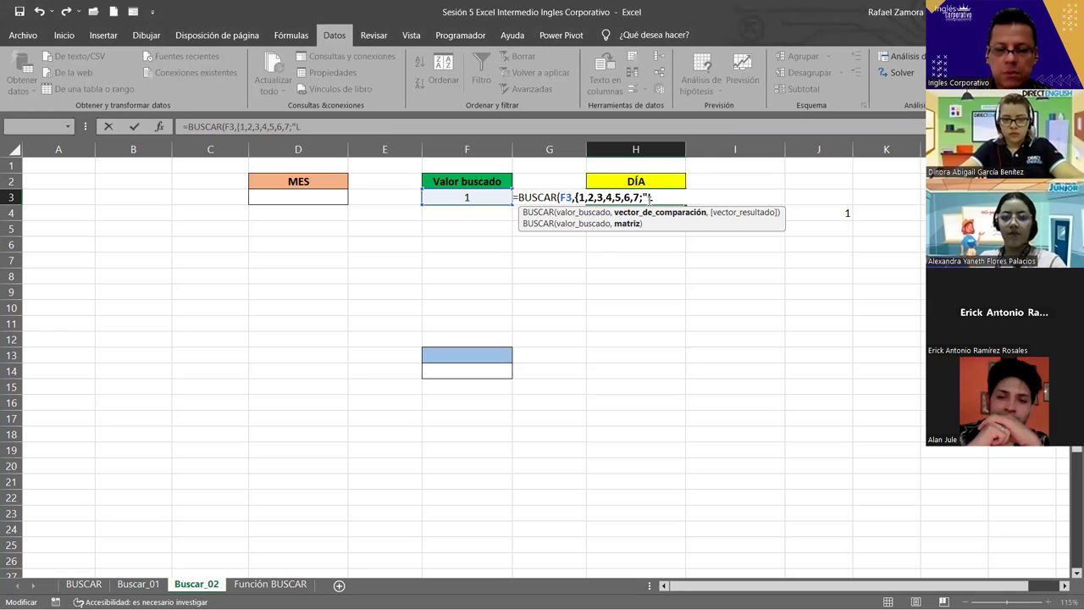
Step: Add the day names "Lun","Mar","Mier","Jue","Vie","Sab","Dom" and close the array brace, fixing the Lun quotes
type("un\"")
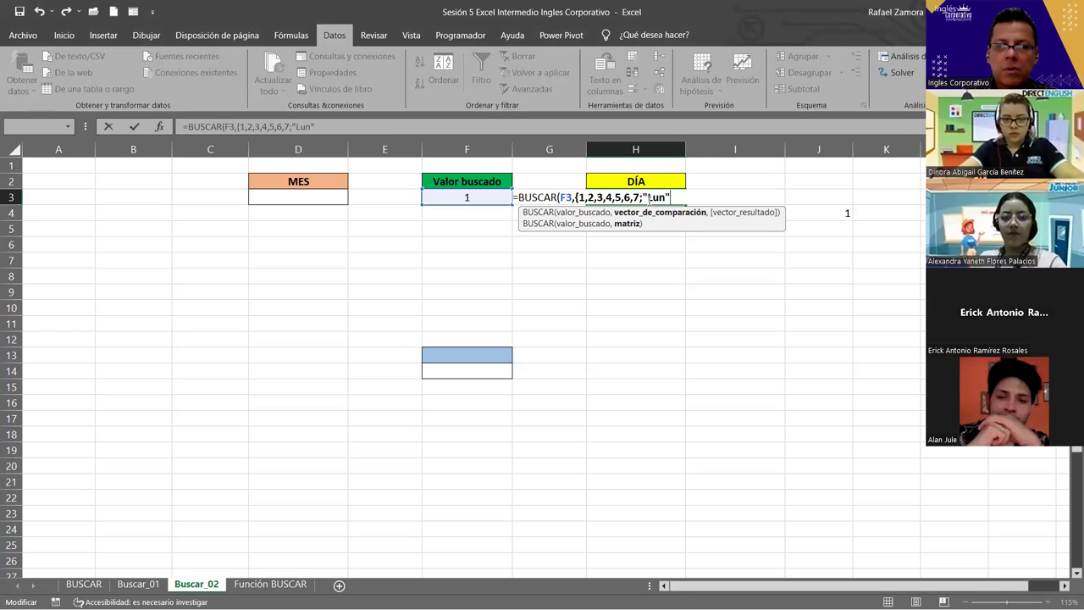
type(",\"Mar\",\"")
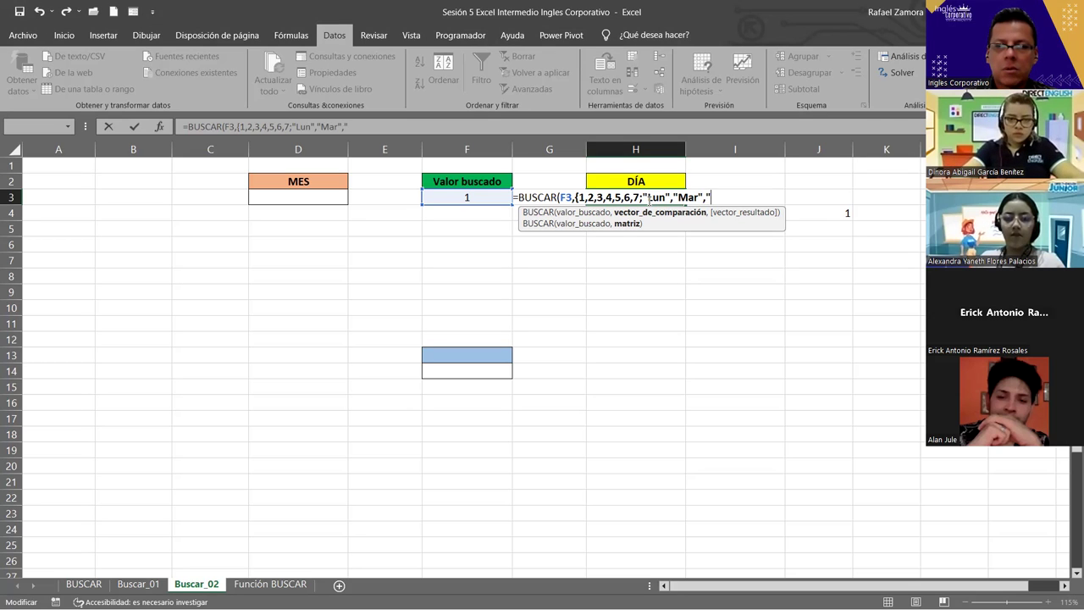
type("Mier\",\"")
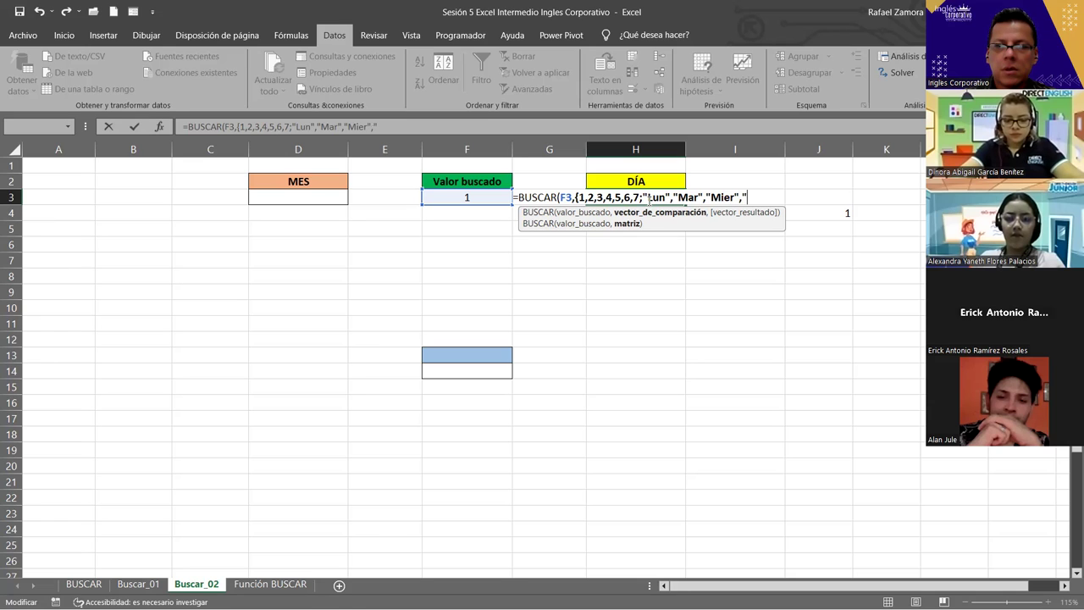
type("Jue\"")
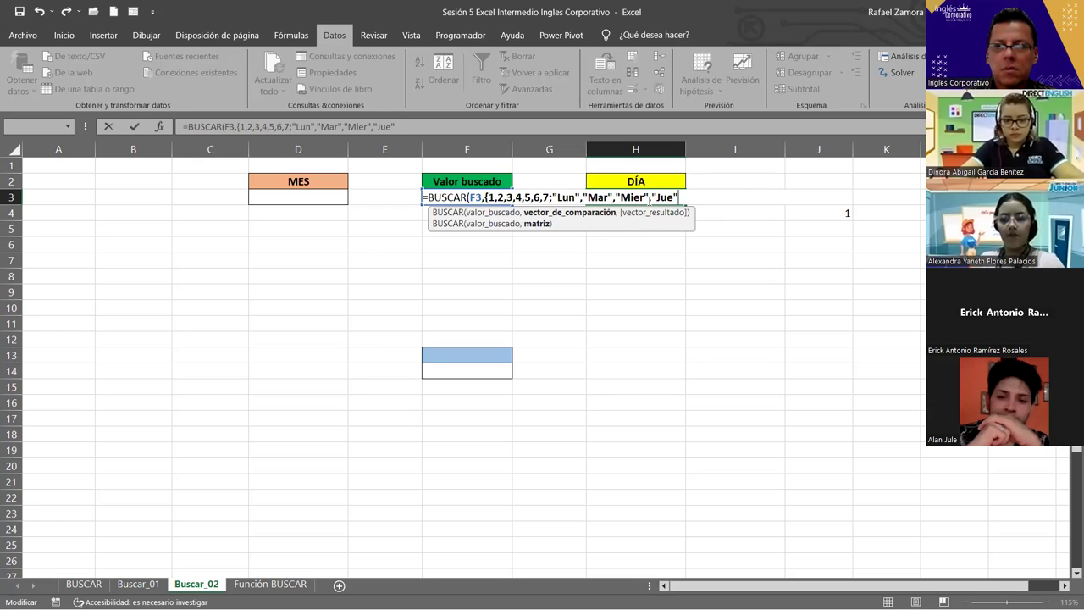
type(",\"Vie\"")
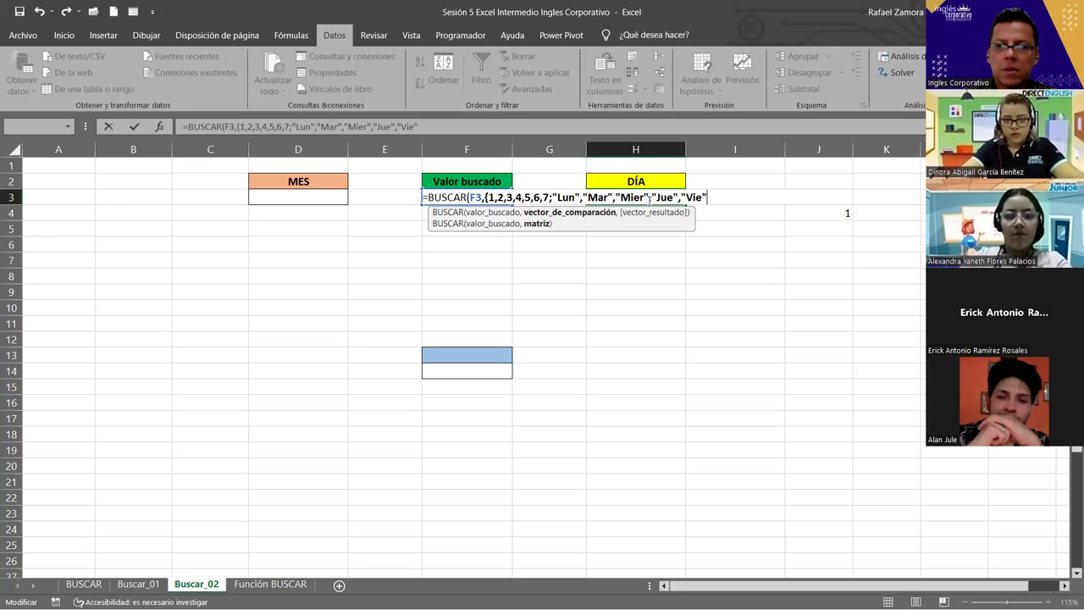
type(",\"Sab")
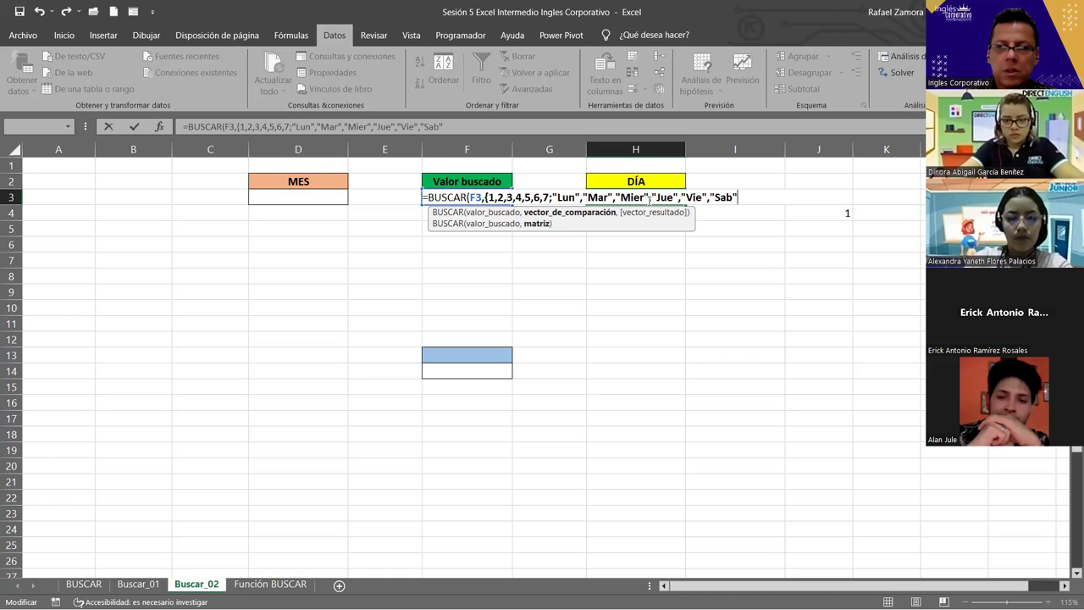
type("\",\"Dom\"")
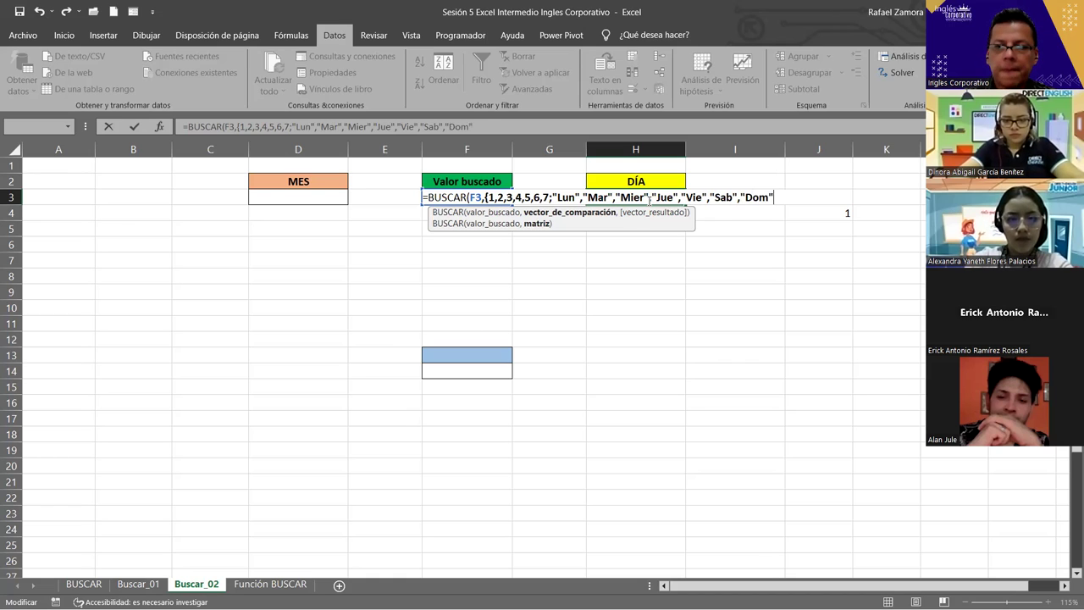
type("}")
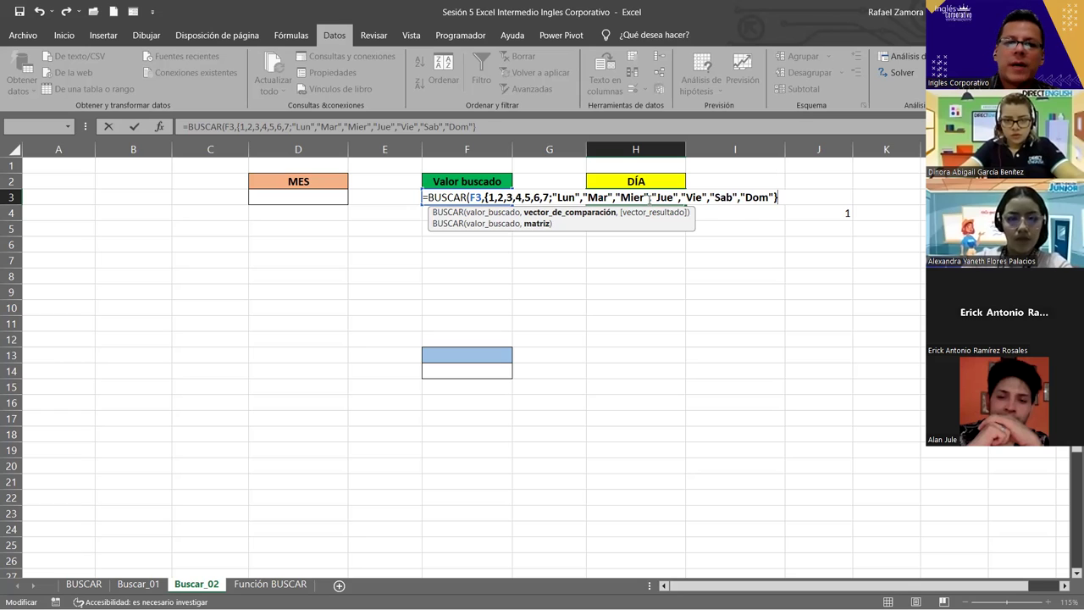
left_click(552, 197)
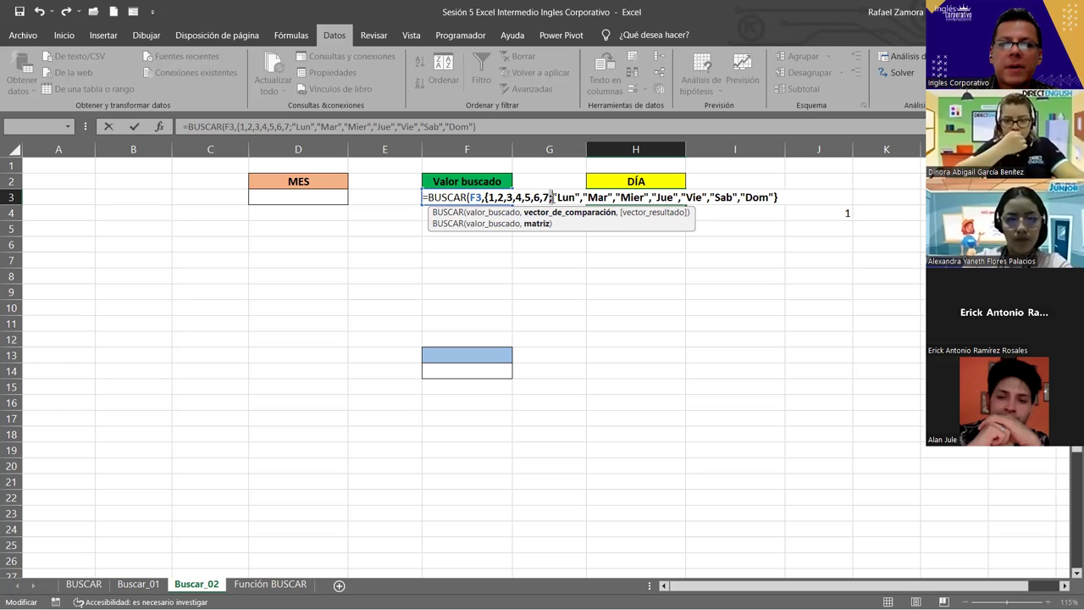
left_click(570, 197)
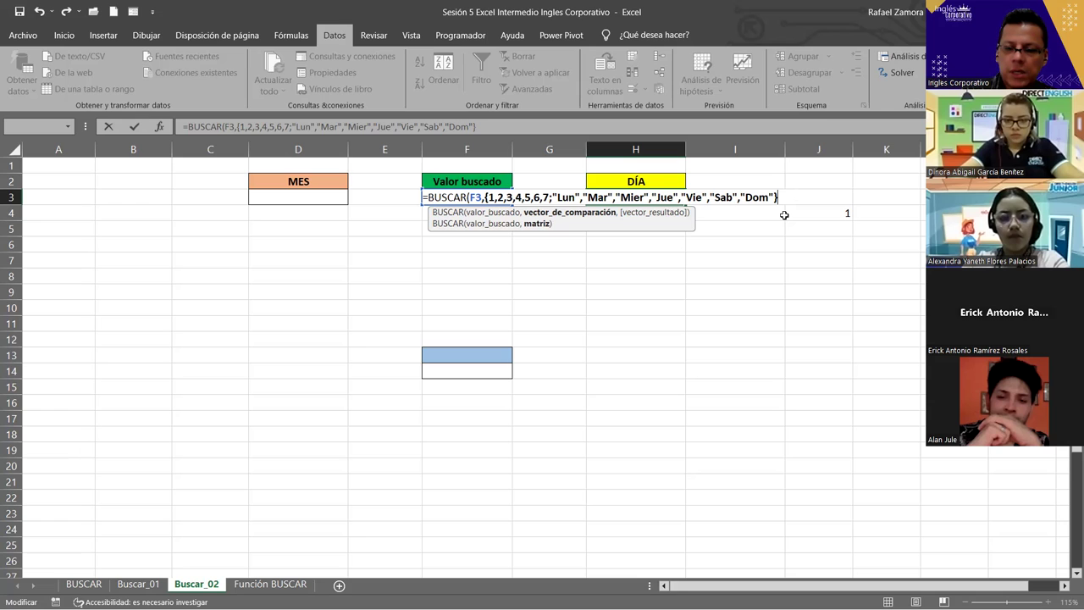
type(")")
Step: Close and commit the H3 day-lookup formula, then test it with 3 in F3
key("Right")
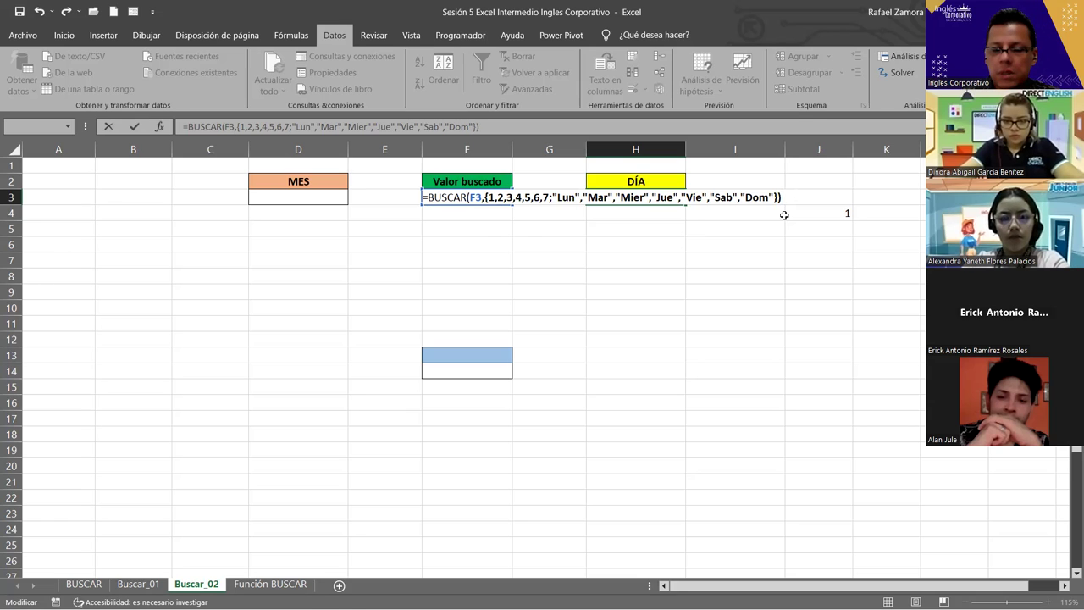
key("Return")
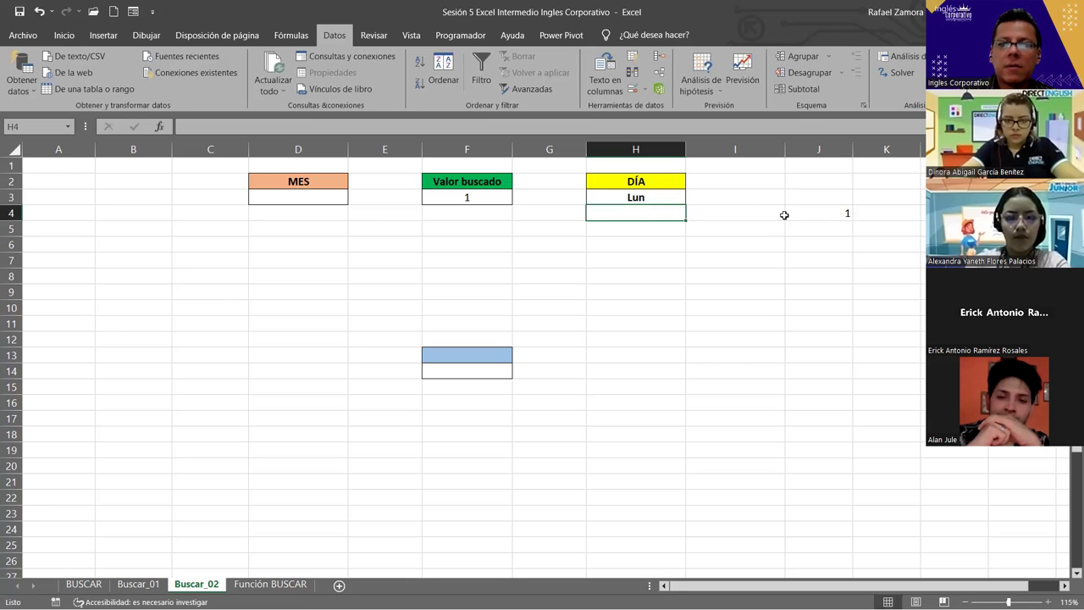
left_click(492, 198)
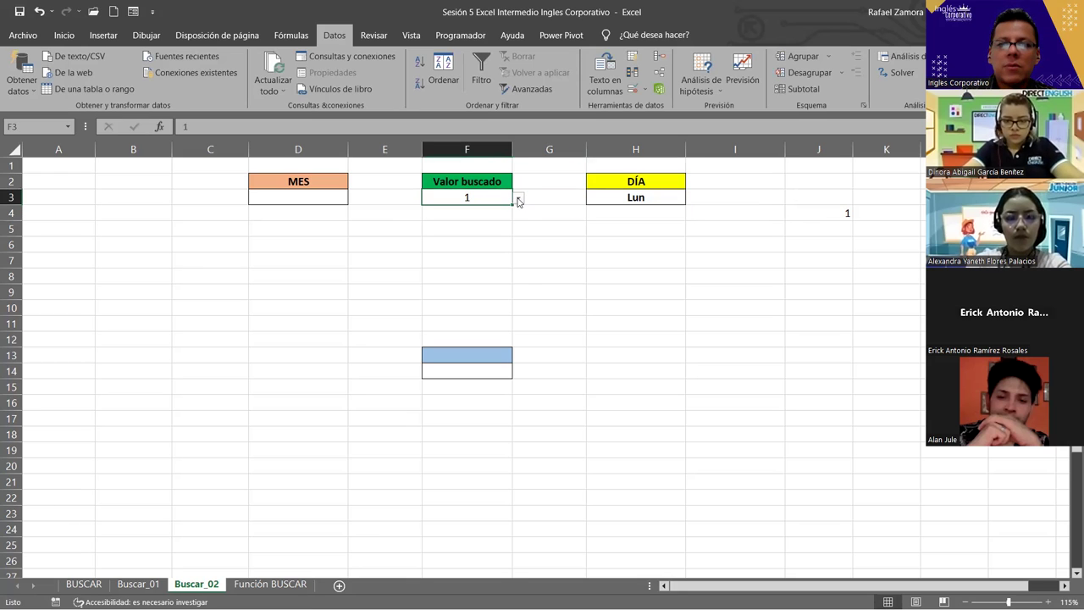
left_click(518, 198)
left_click(437, 234)
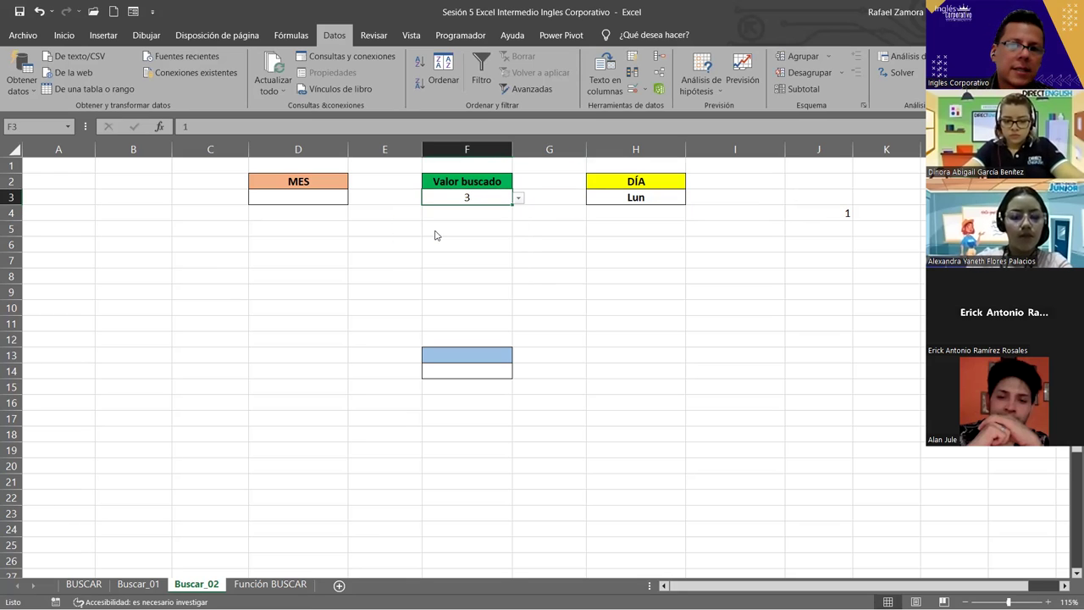
Step: Test the lookup further by choosing 7, 5 and 6 from F3's dropdown
left_click(518, 198)
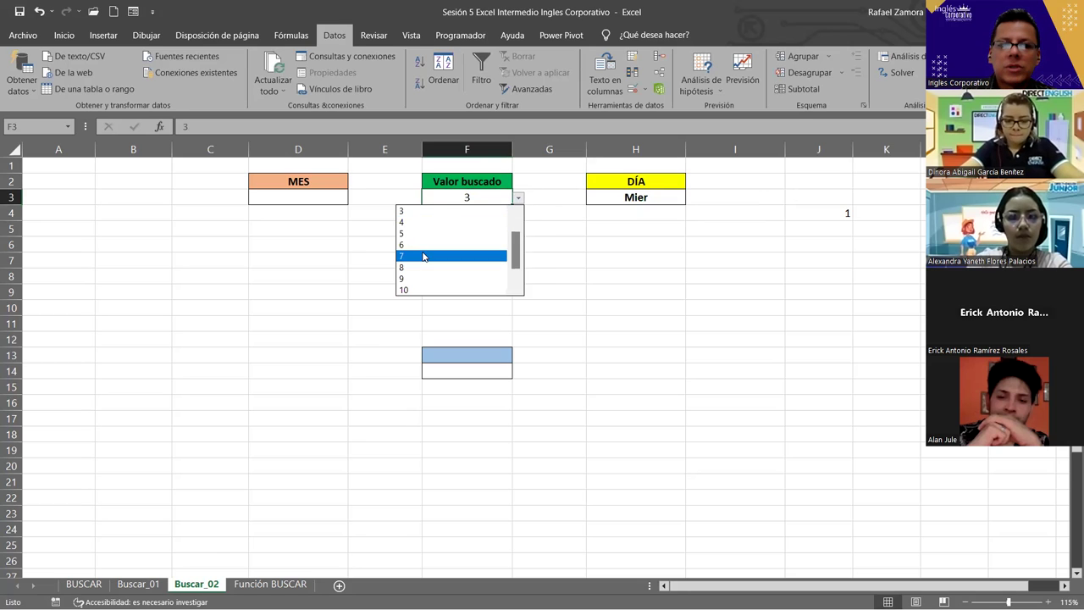
left_click(423, 257)
left_click(518, 197)
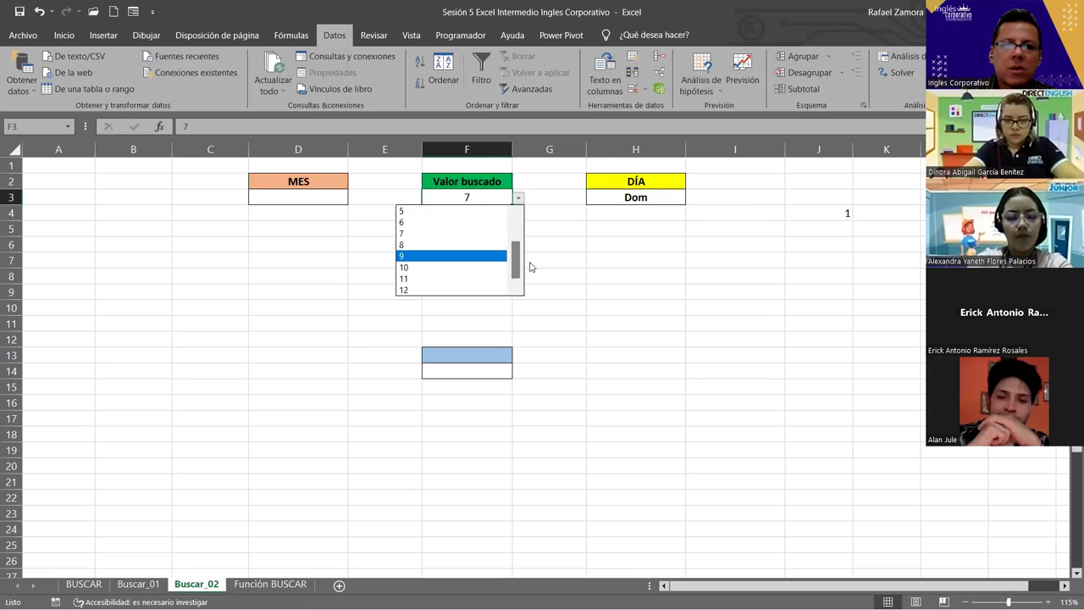
left_click_drag(516, 267, 516, 247)
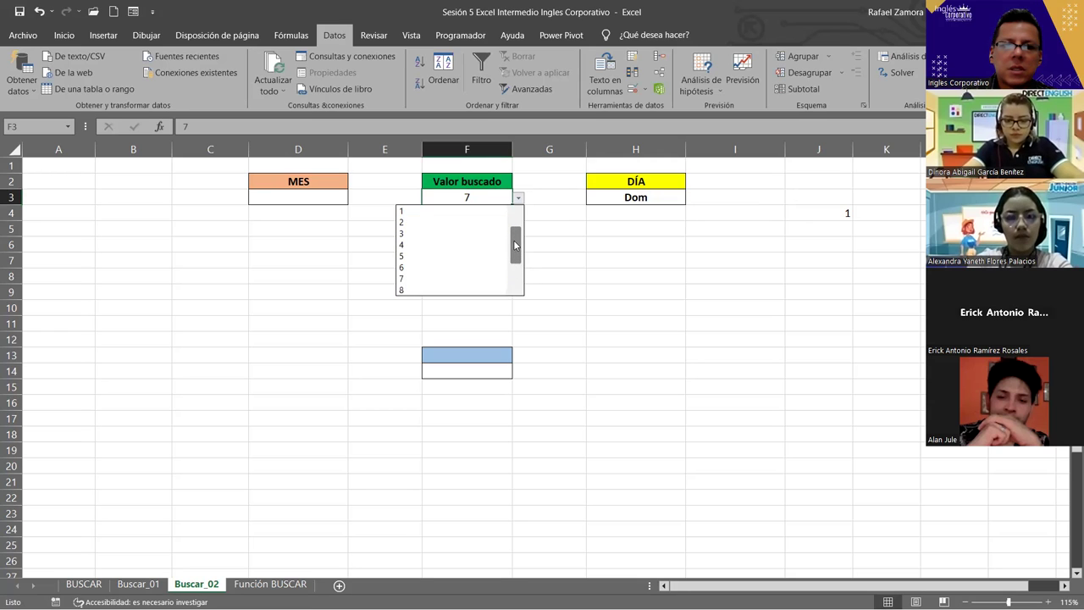
left_click(441, 253)
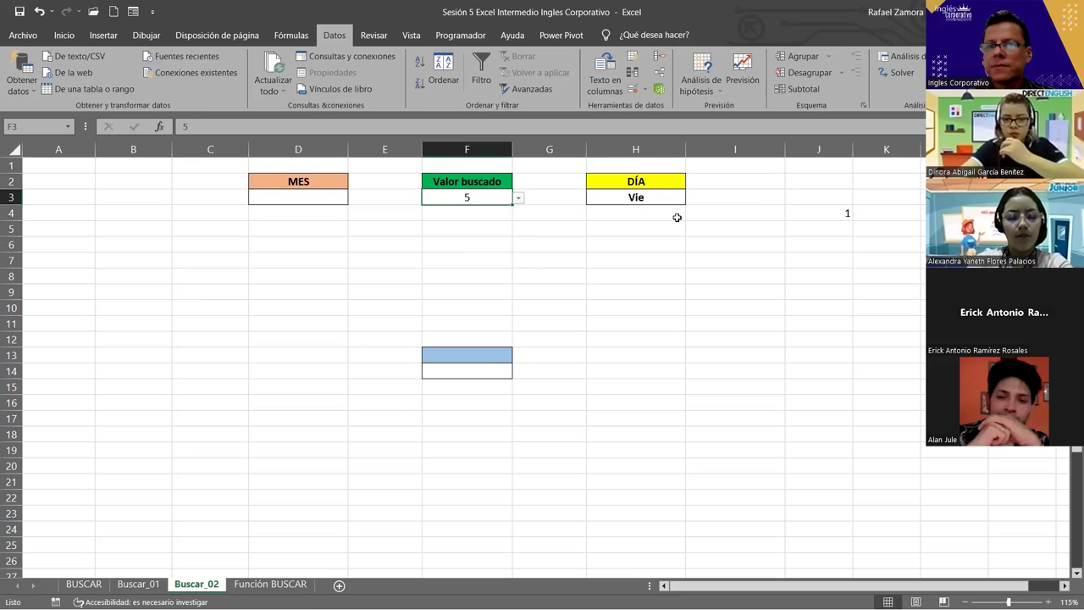
left_click(519, 197)
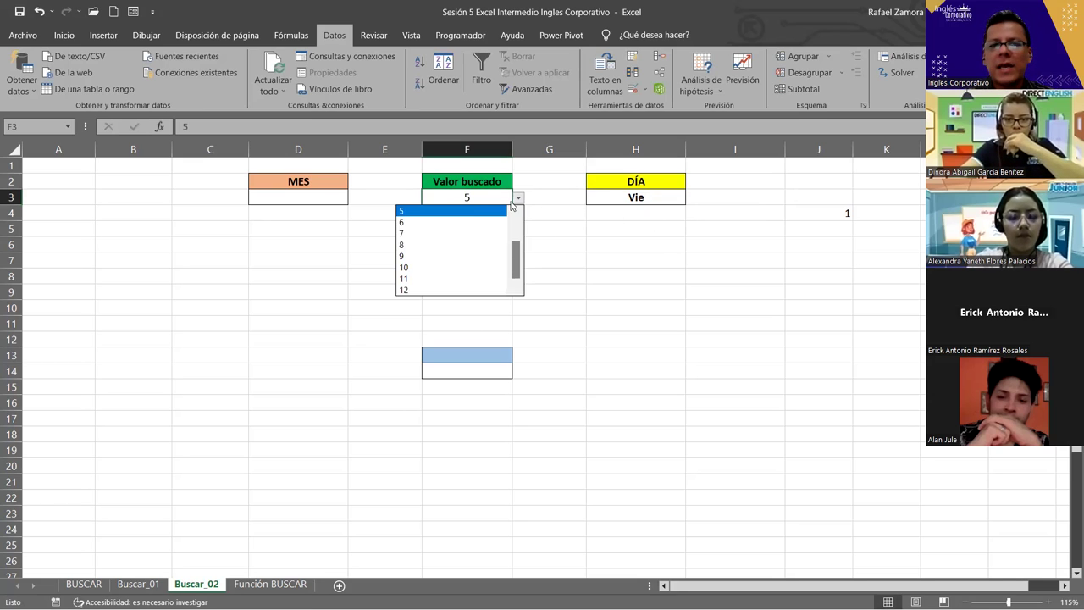
left_click(472, 221)
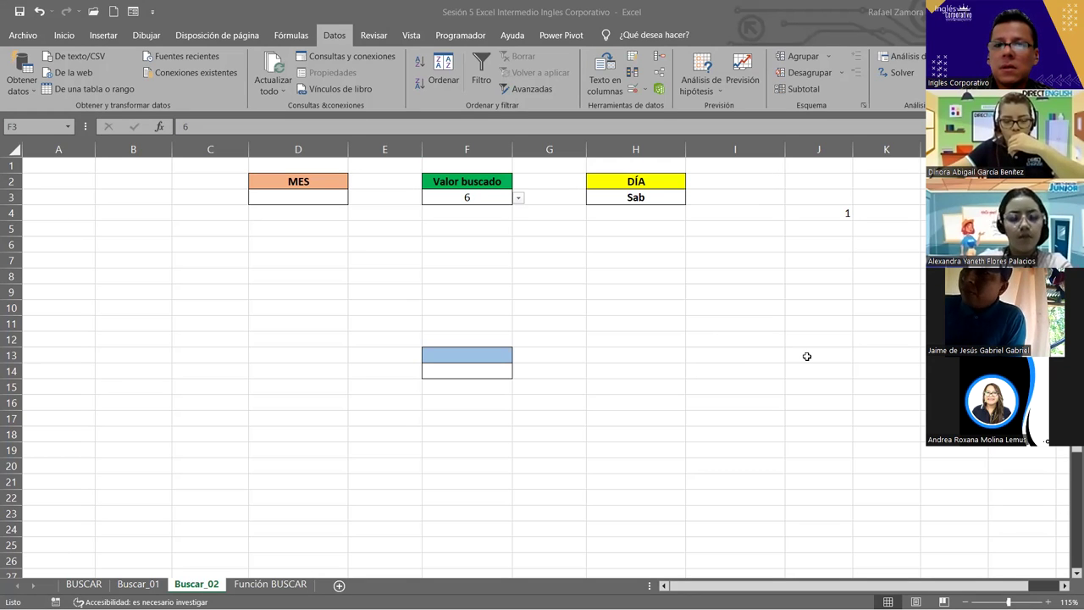
Step: Recommit H3's BUSCAR formula unchanged
left_click(635, 339)
double_click(635, 197)
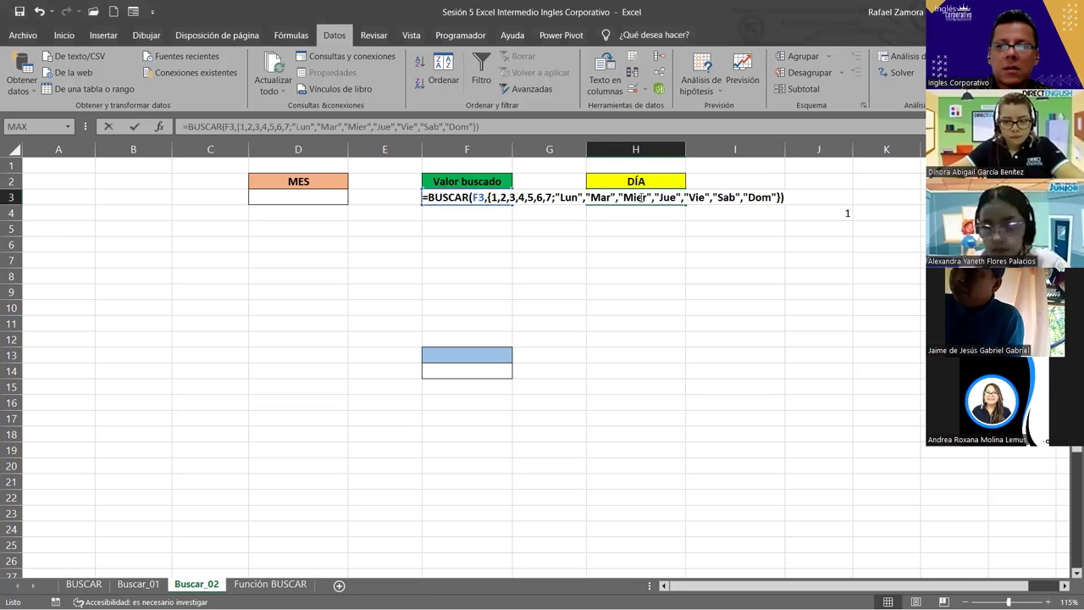
left_click(793, 197)
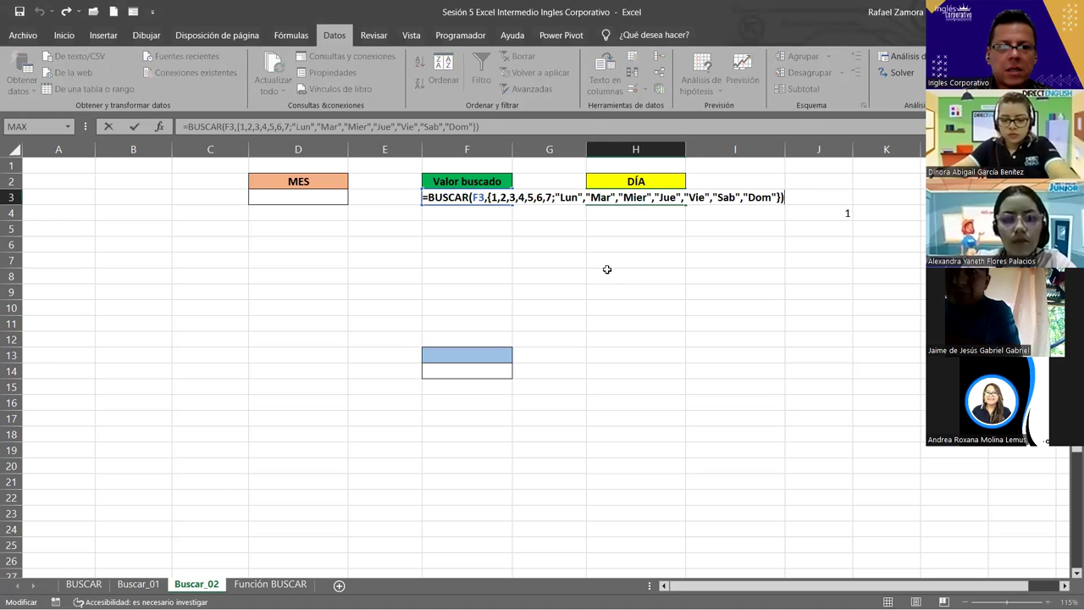
key("ctrl+Return")
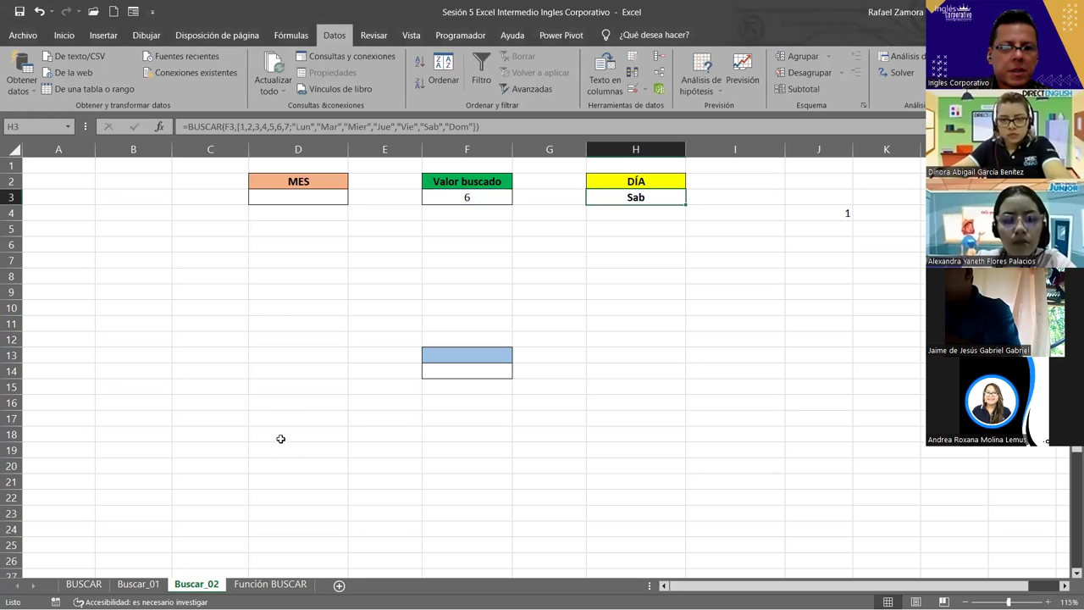
Step: Enter =FORMULATEXTO(H3) in D9 to display H3's formula text
left_click(280, 439)
left_click(251, 289)
type("}")
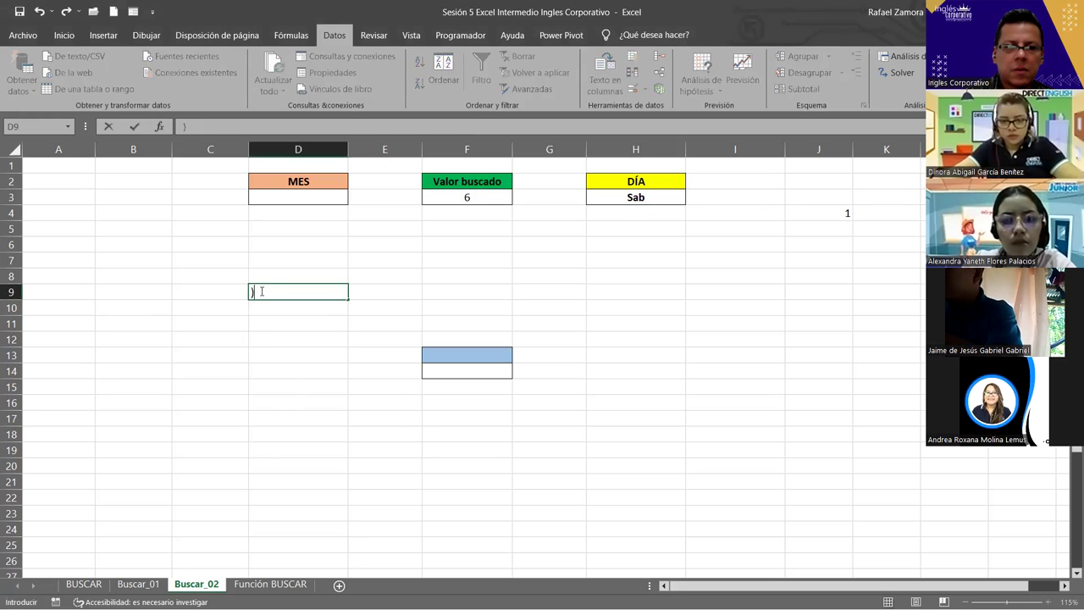
key("BackSpace")
type("=")
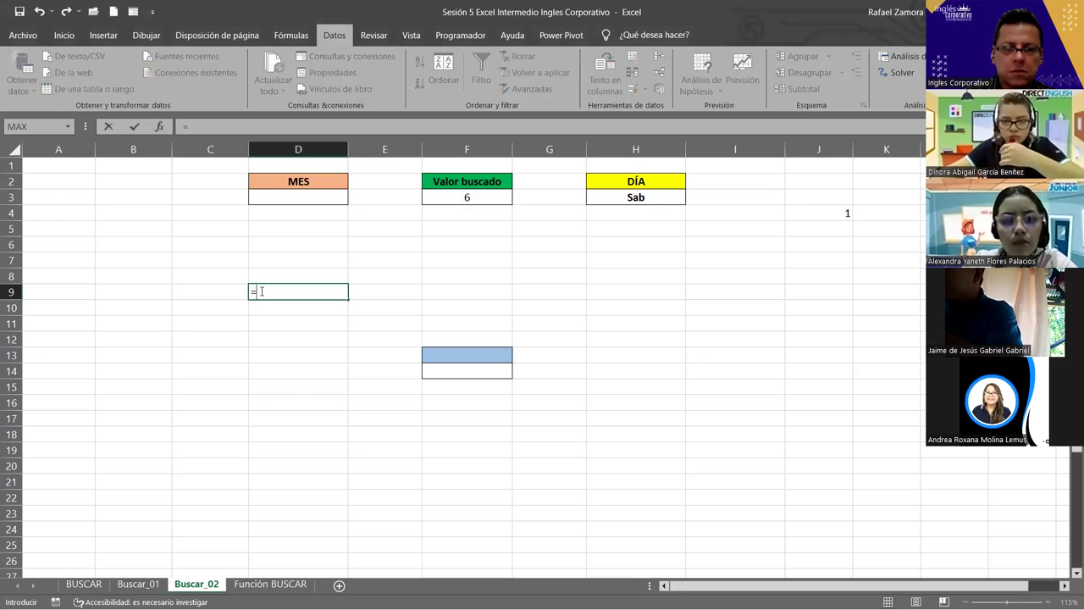
type("FORMULATEXTO(")
left_click(605, 198)
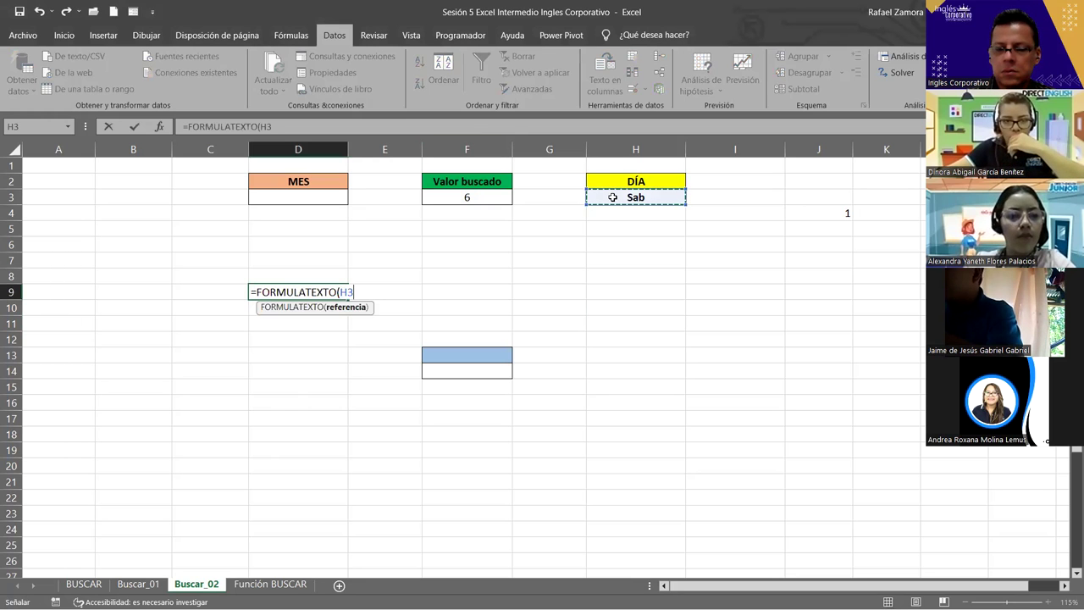
key("Return")
left_click(262, 293)
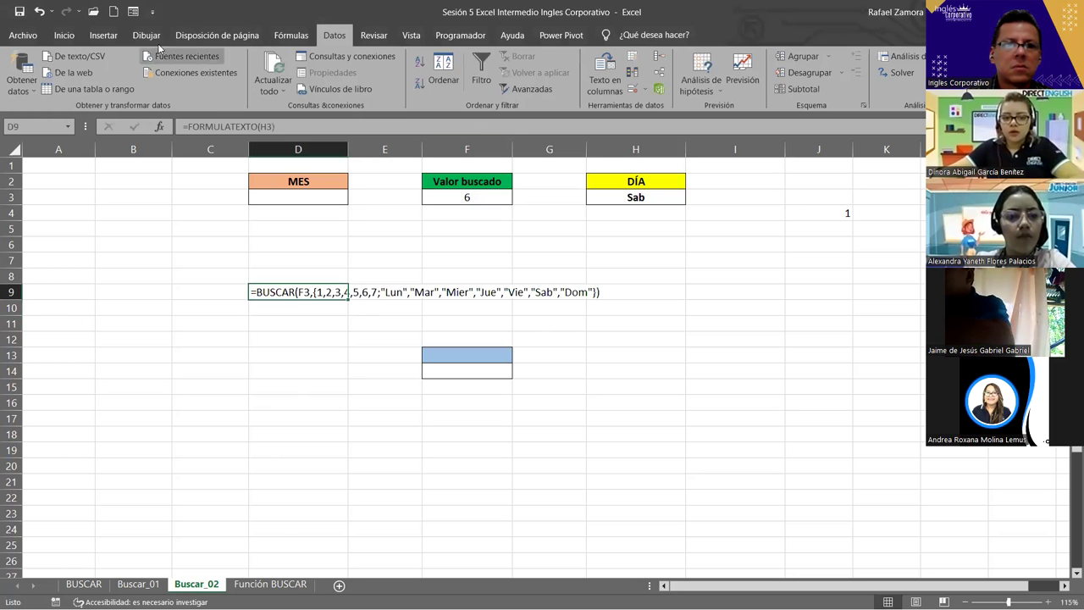
Step: Increase D9's font size to 18
left_click(63, 35)
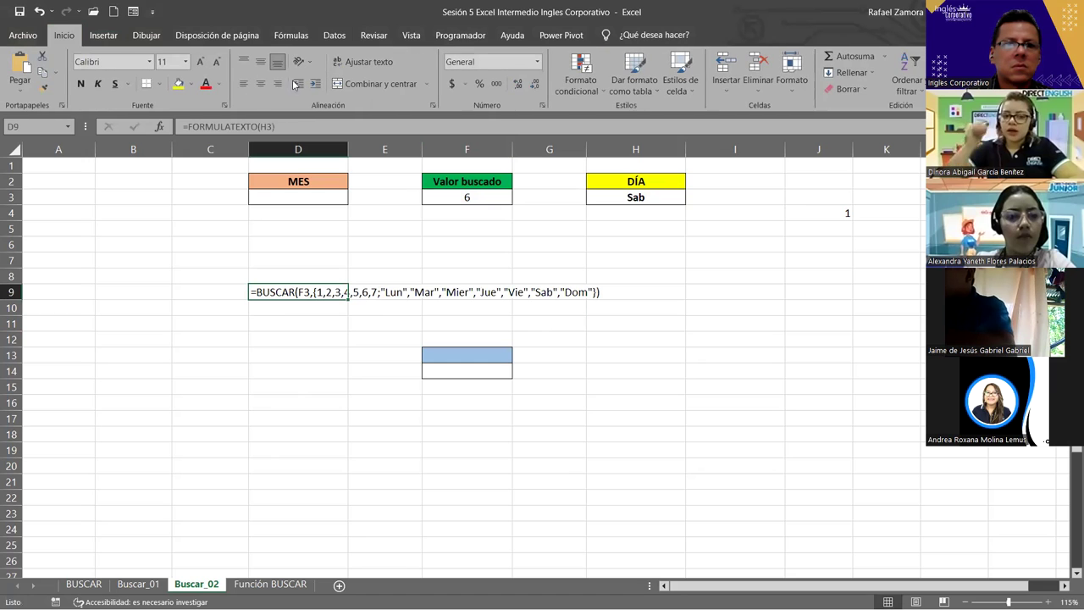
left_click(201, 66)
left_click(202, 66)
left_click(202, 66)
left_click(201, 66)
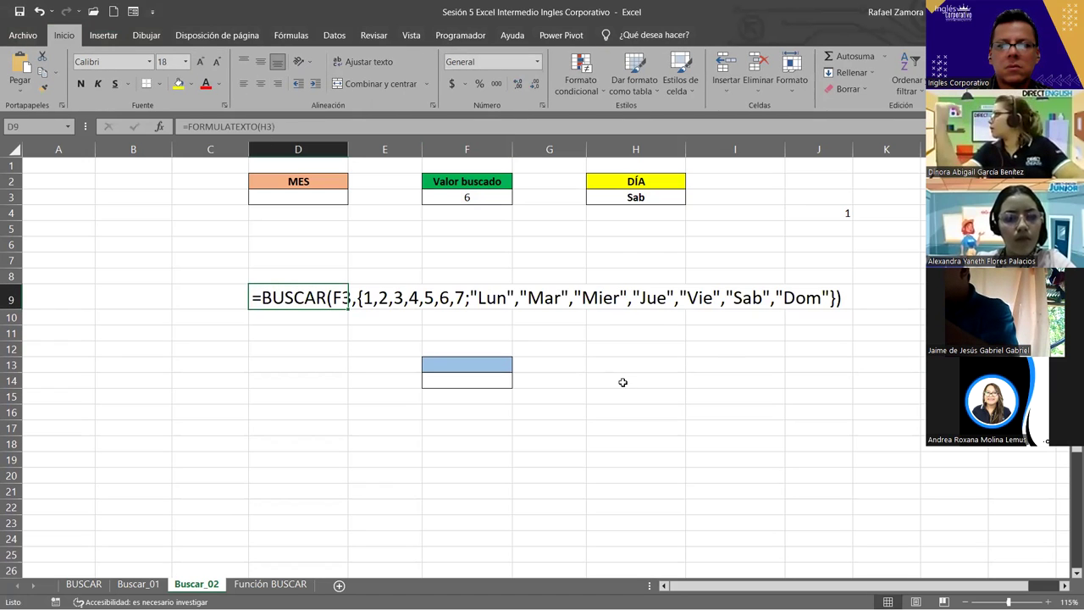
left_click(640, 368)
left_click(697, 427)
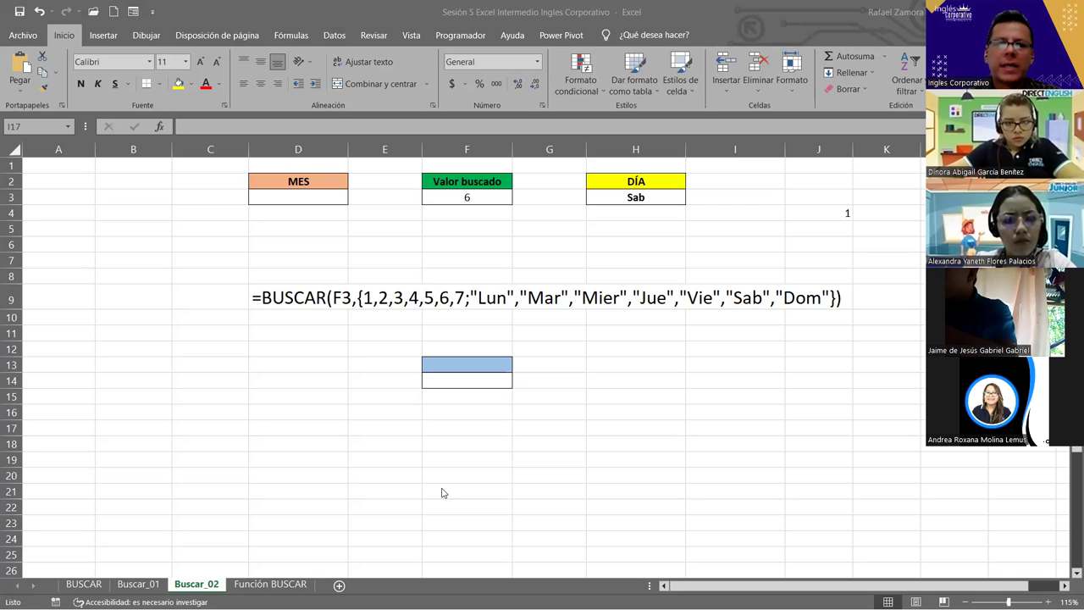
left_click(498, 197)
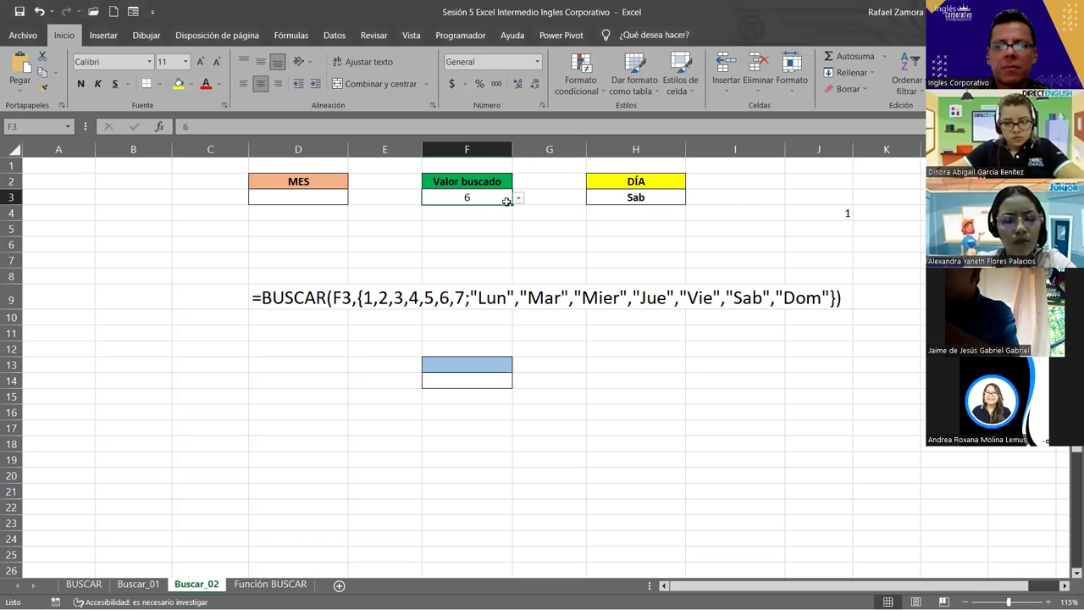
left_click(311, 299)
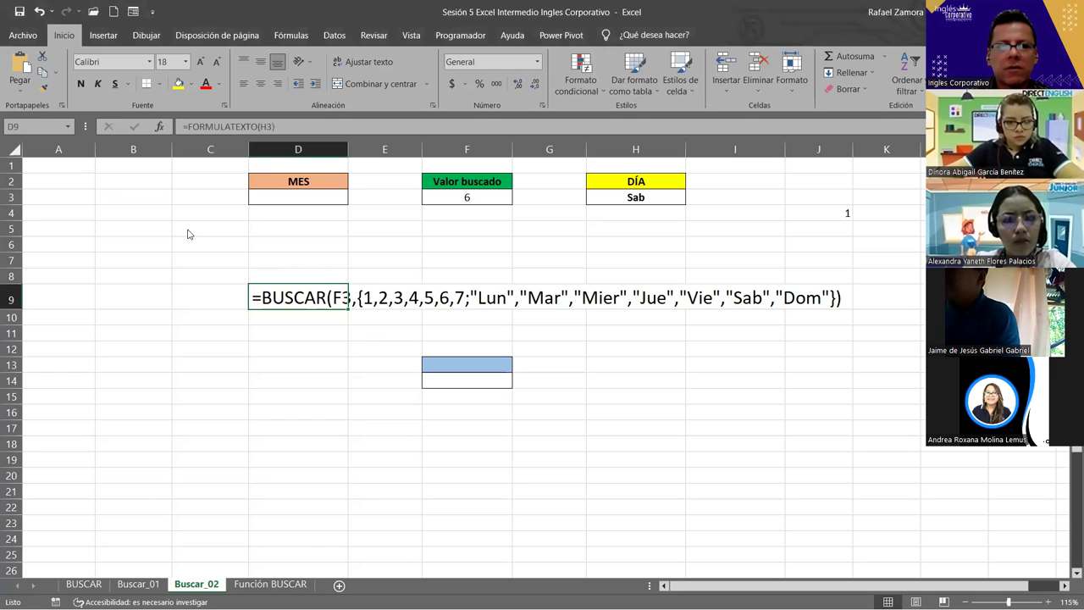
left_click(228, 7)
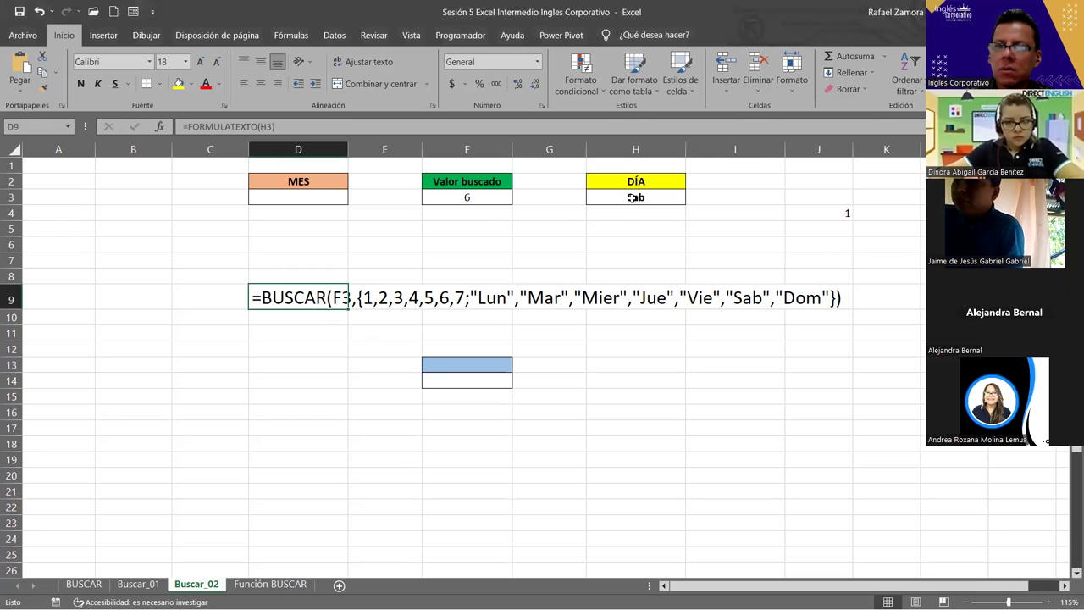
left_click(482, 201)
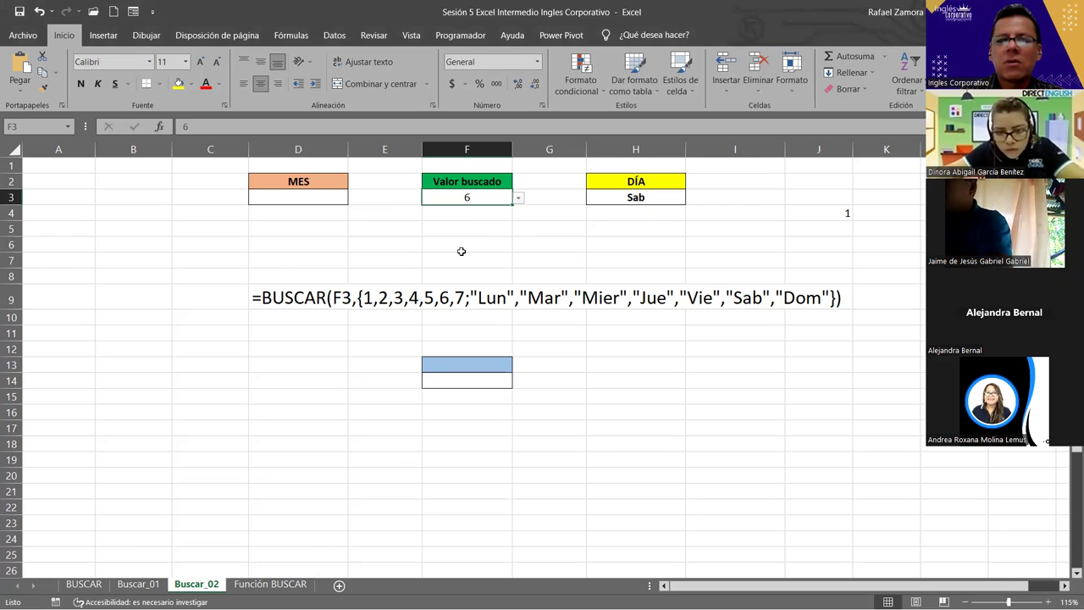
left_click(479, 231)
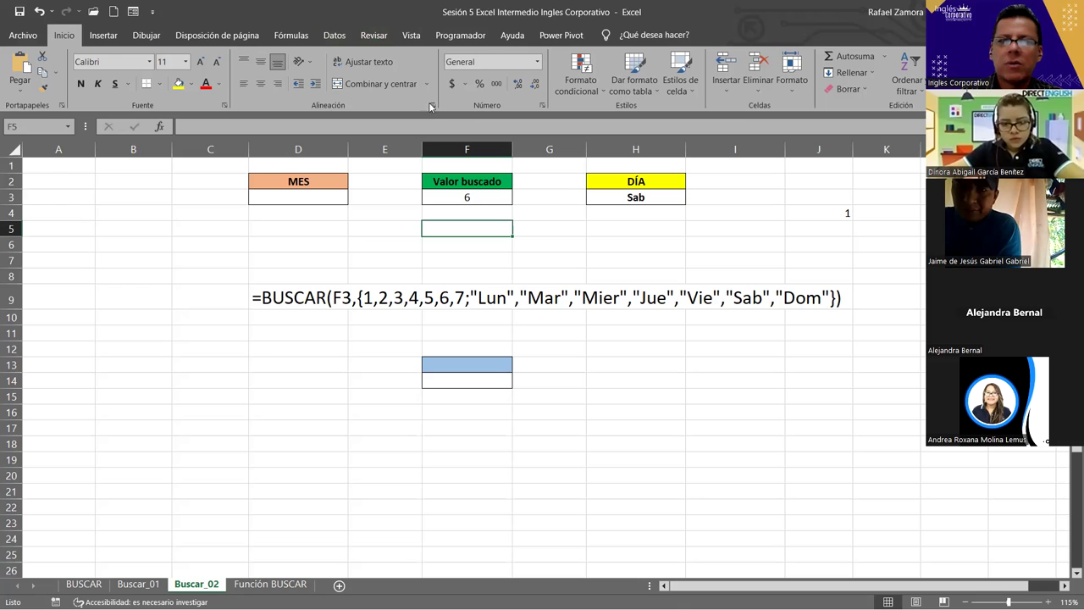
left_click(323, 32)
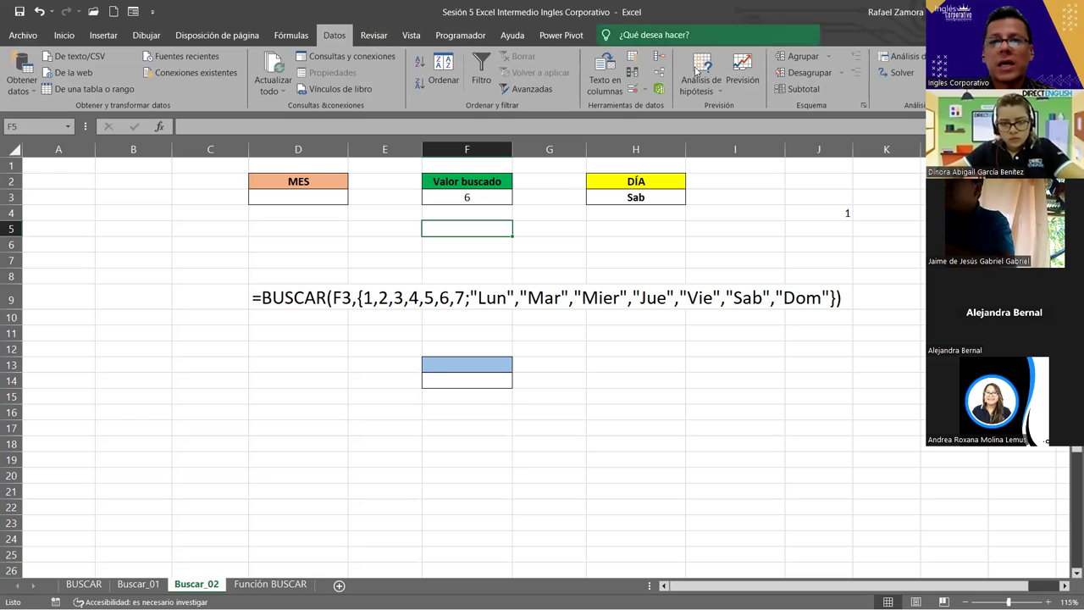
left_click(632, 91)
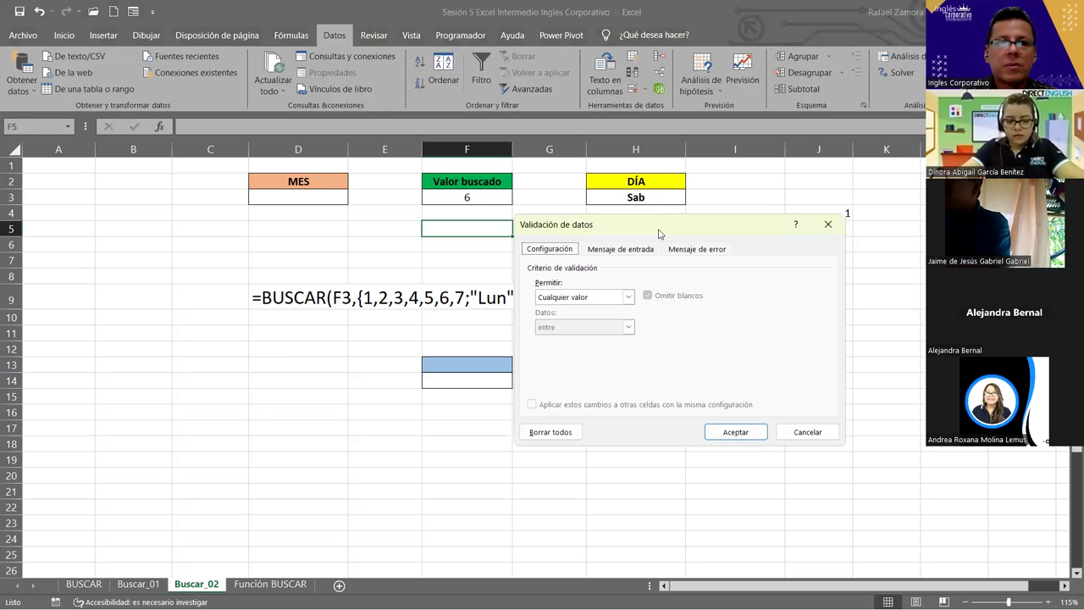
left_click_drag(658, 234, 194, 49)
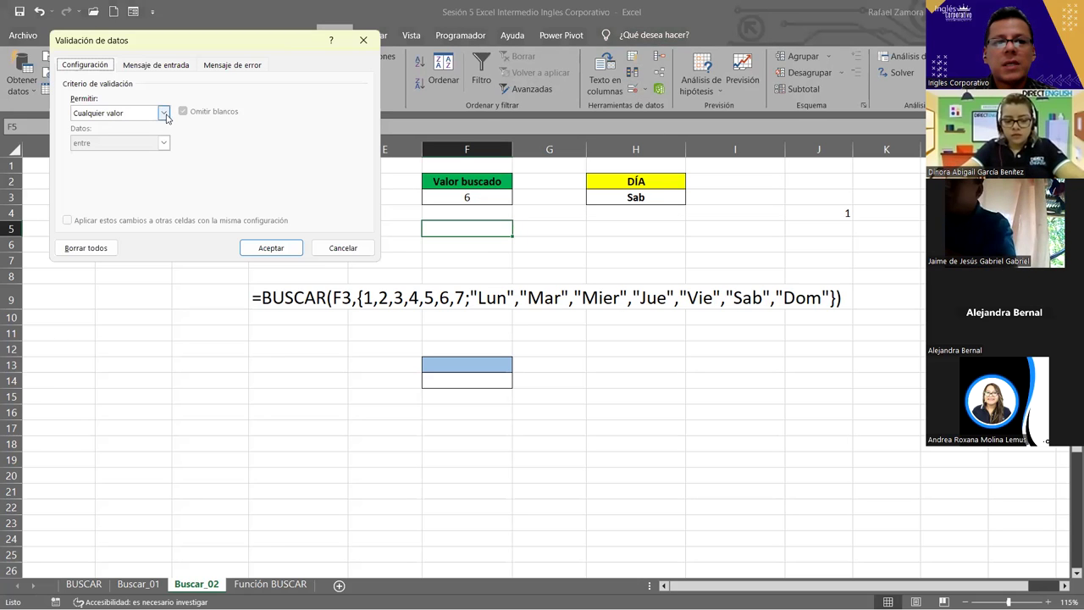
left_click(163, 113)
left_click(123, 155)
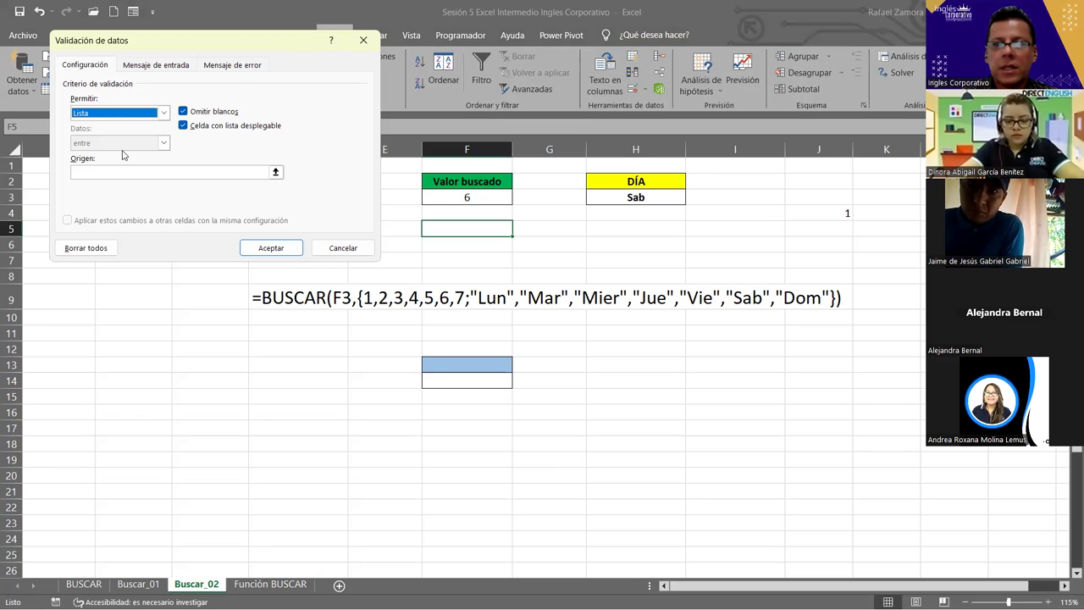
left_click(122, 172)
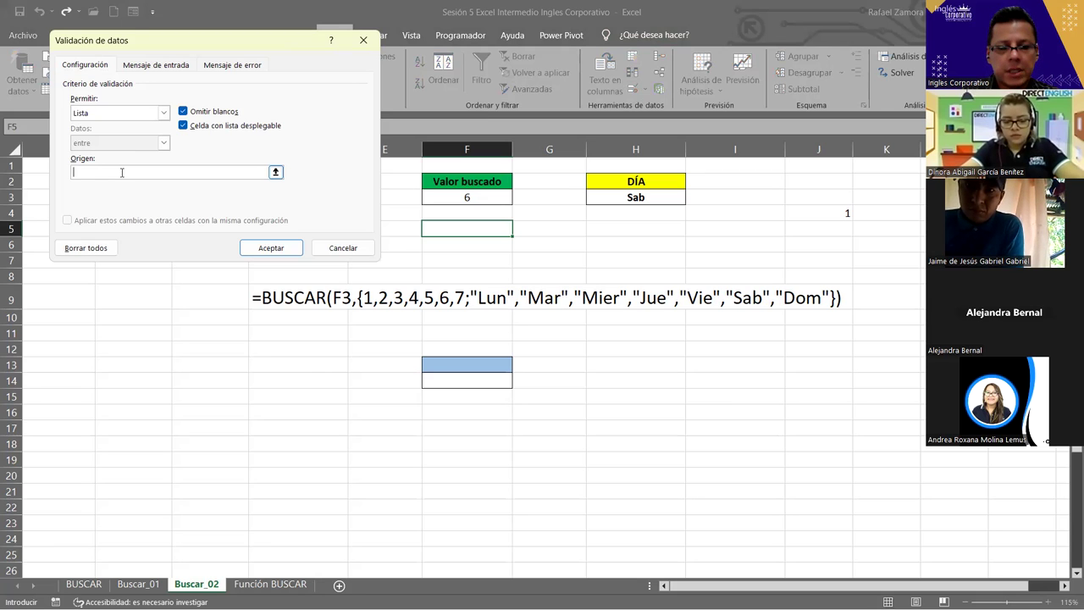
type("1")
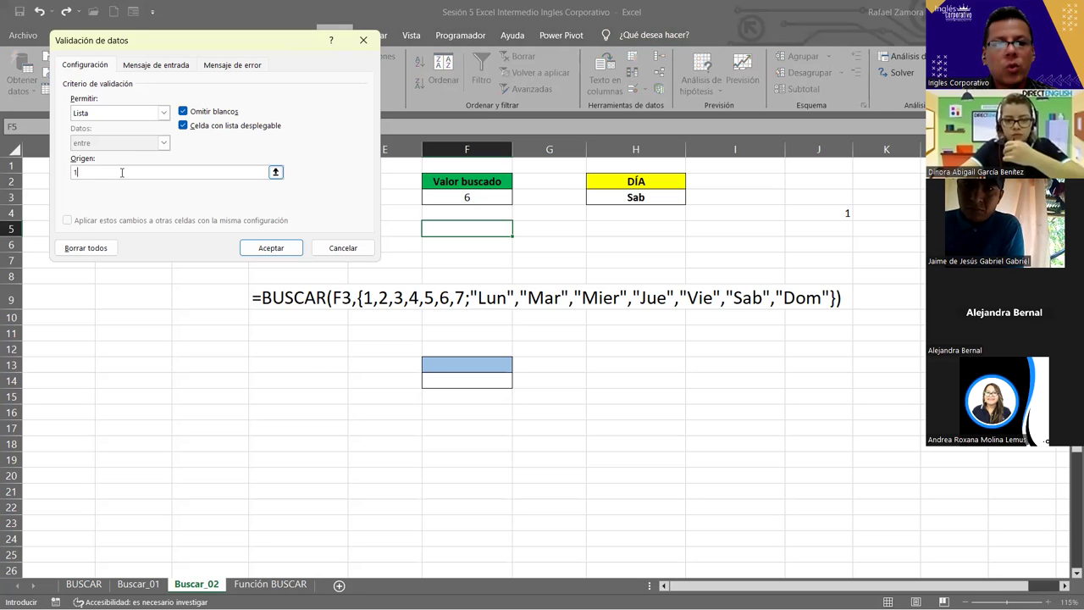
type(",2,3,4,5,6,7")
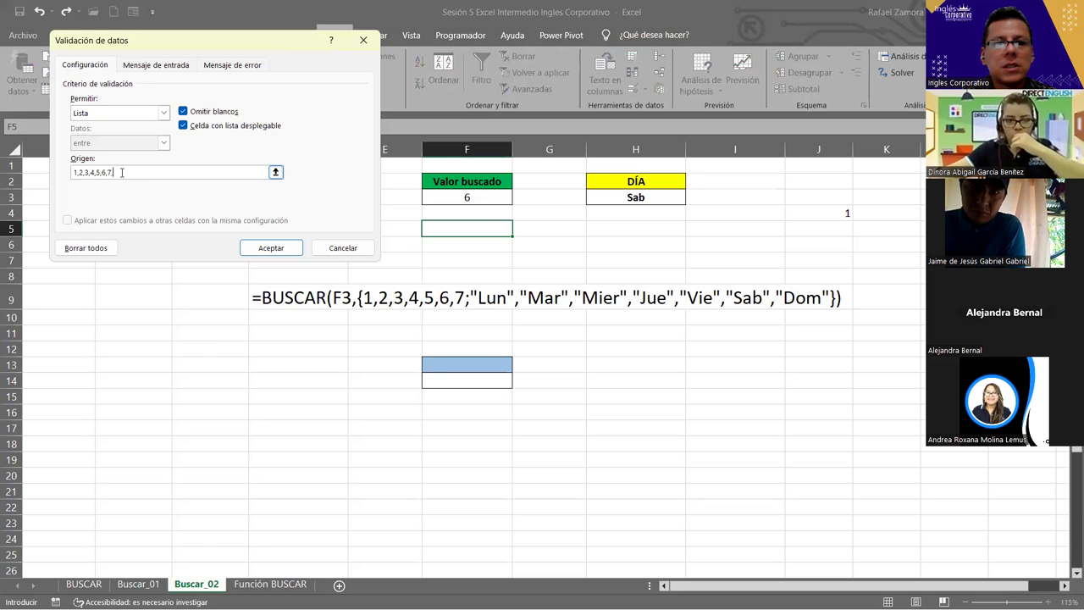
type(",")
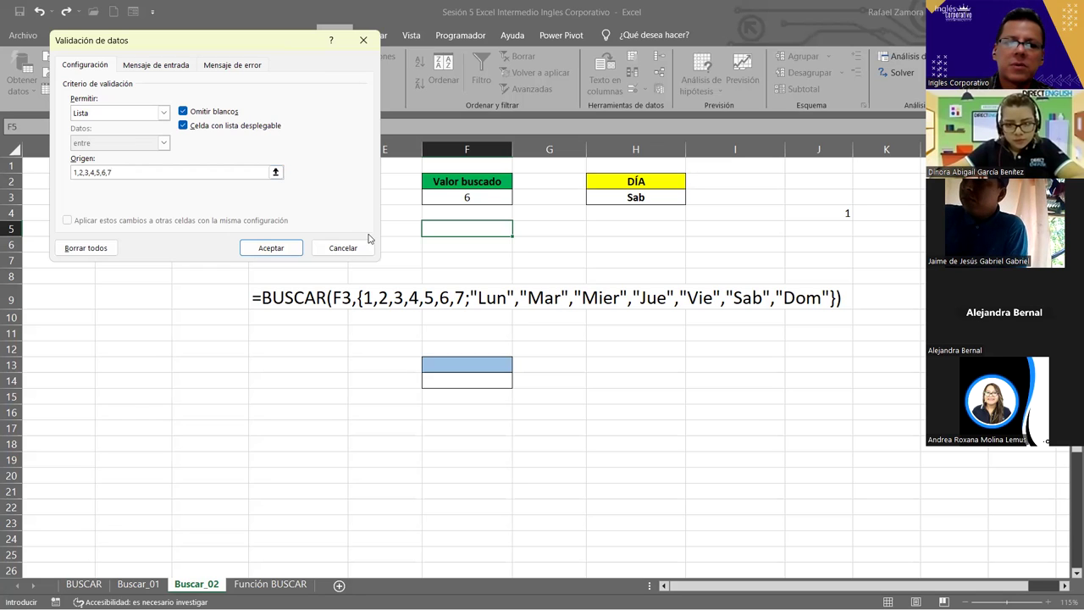
left_click(362, 248)
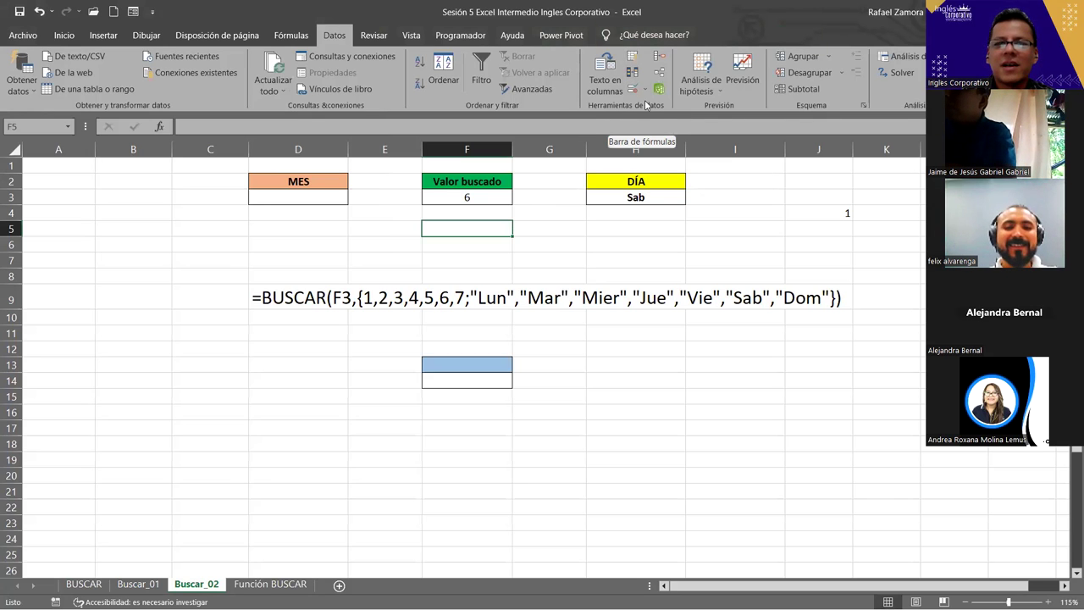
left_click(491, 198)
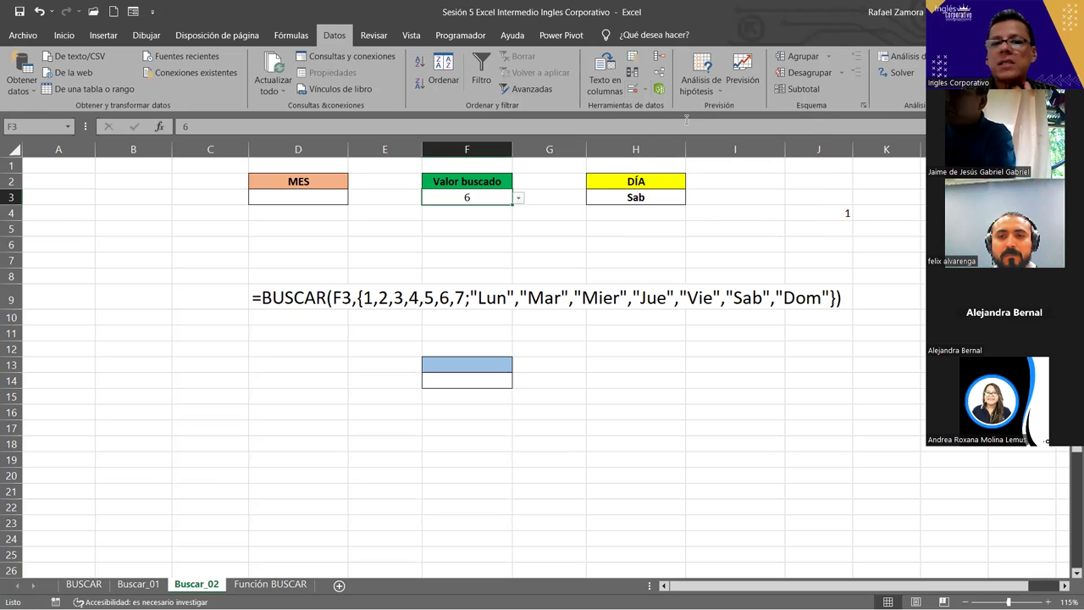
left_click(631, 91)
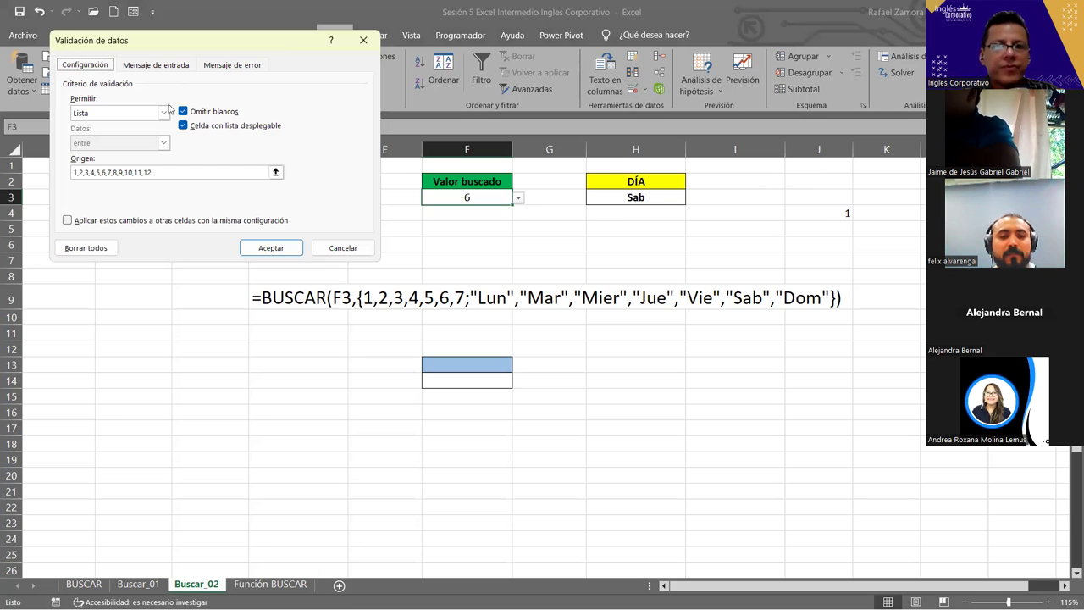
left_click(158, 172)
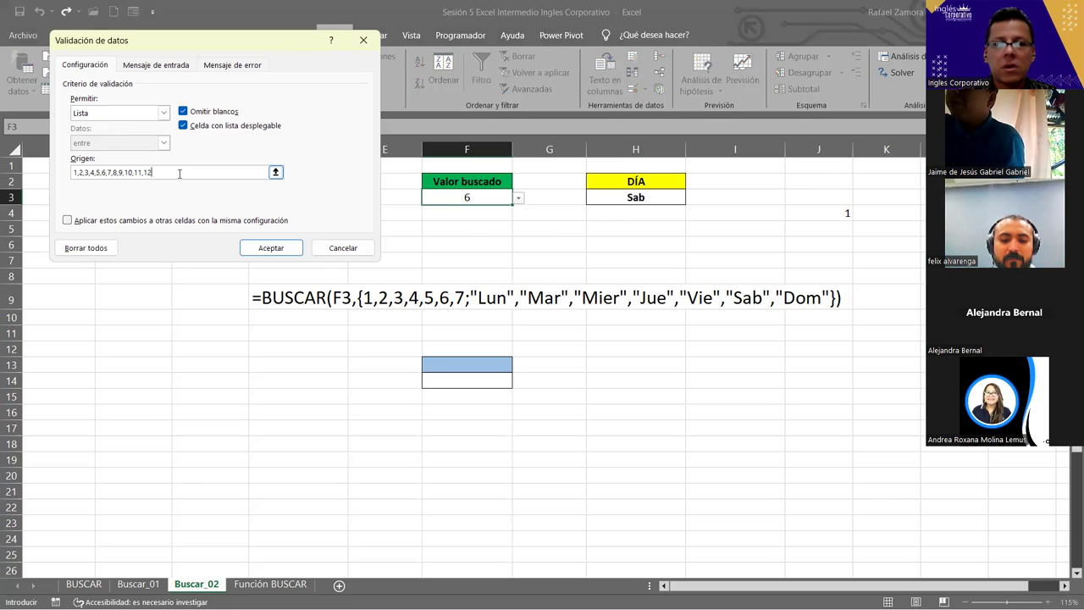
left_click(342, 247)
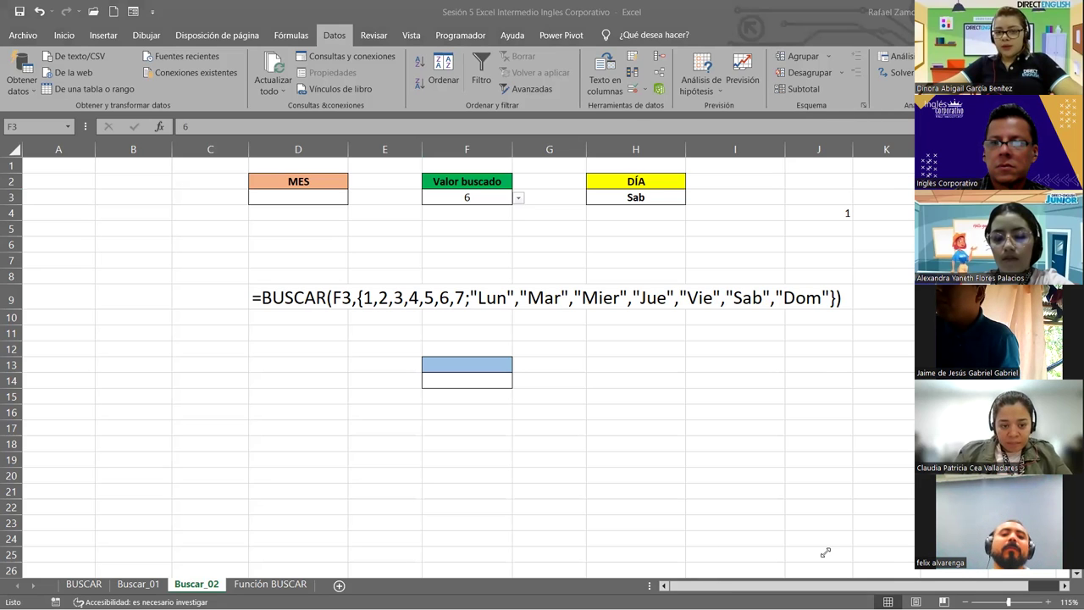
Step: Review the formulas by selecting D9, H3 and then an empty cell
left_click(300, 298)
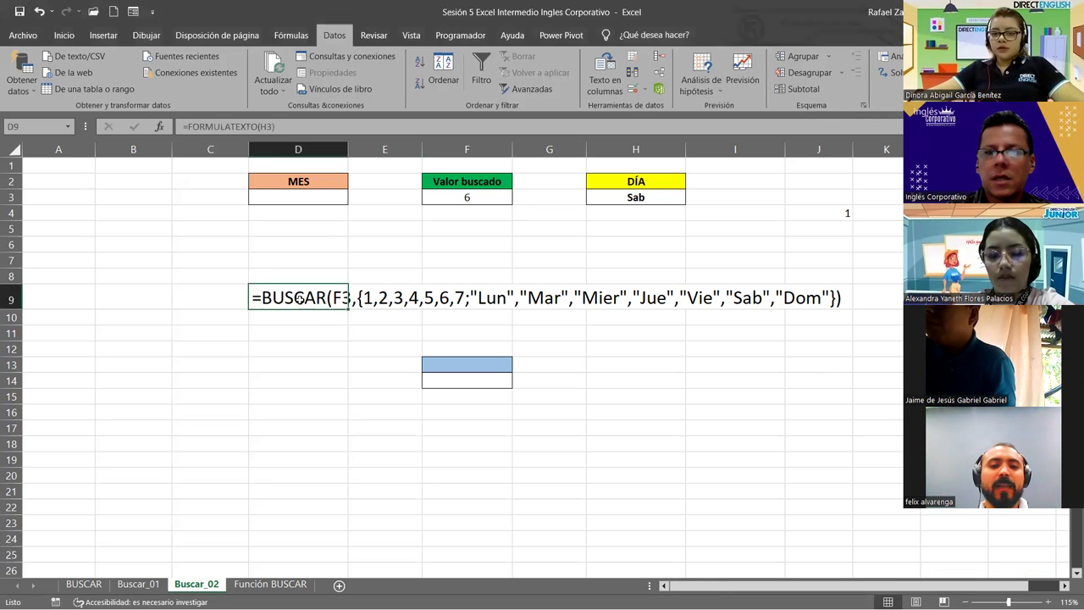
left_click(660, 198)
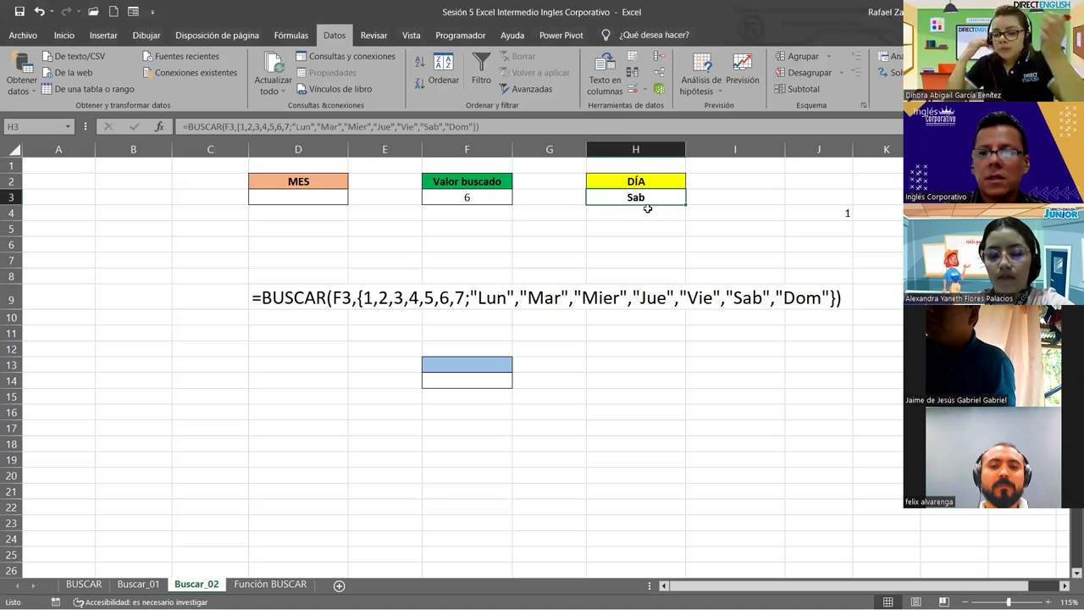
left_click(532, 275)
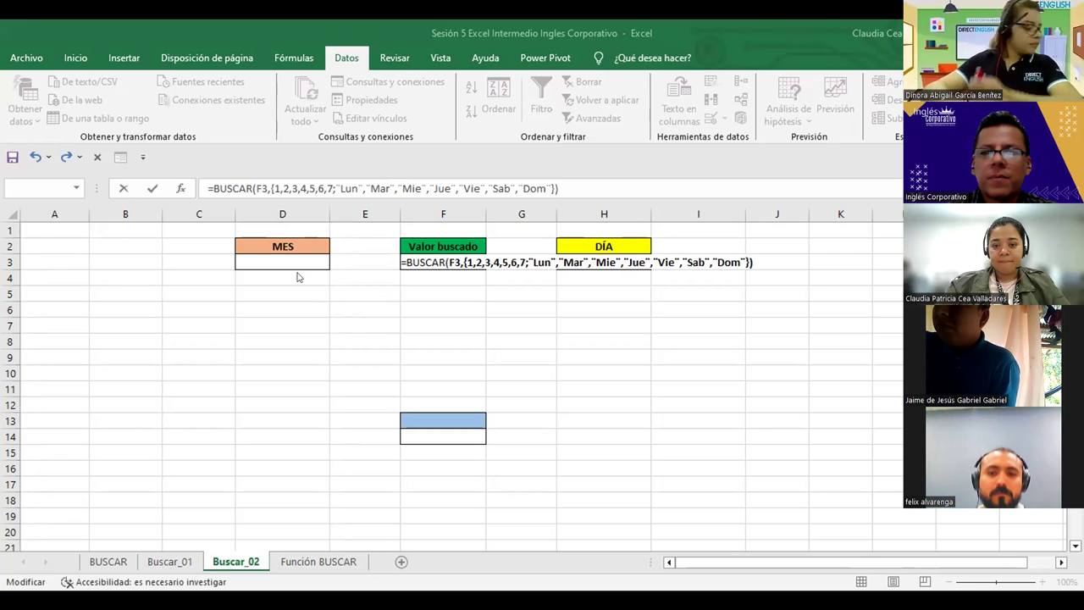
Step: Replace the comma after F3 with a semicolon in the BUSCAR formula and confirm
left_click(547, 255)
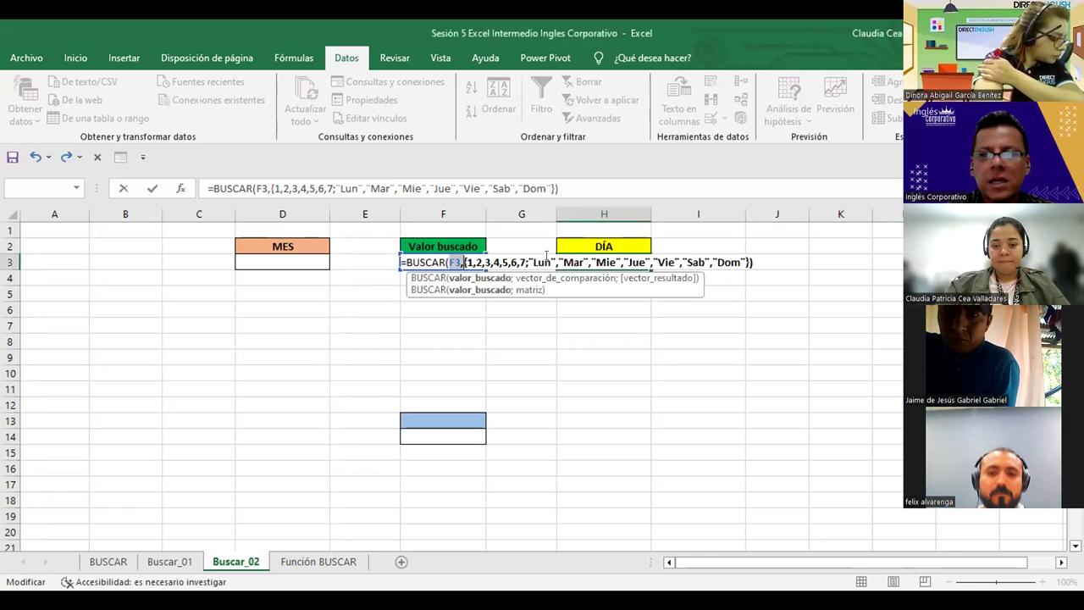
left_click(542, 259)
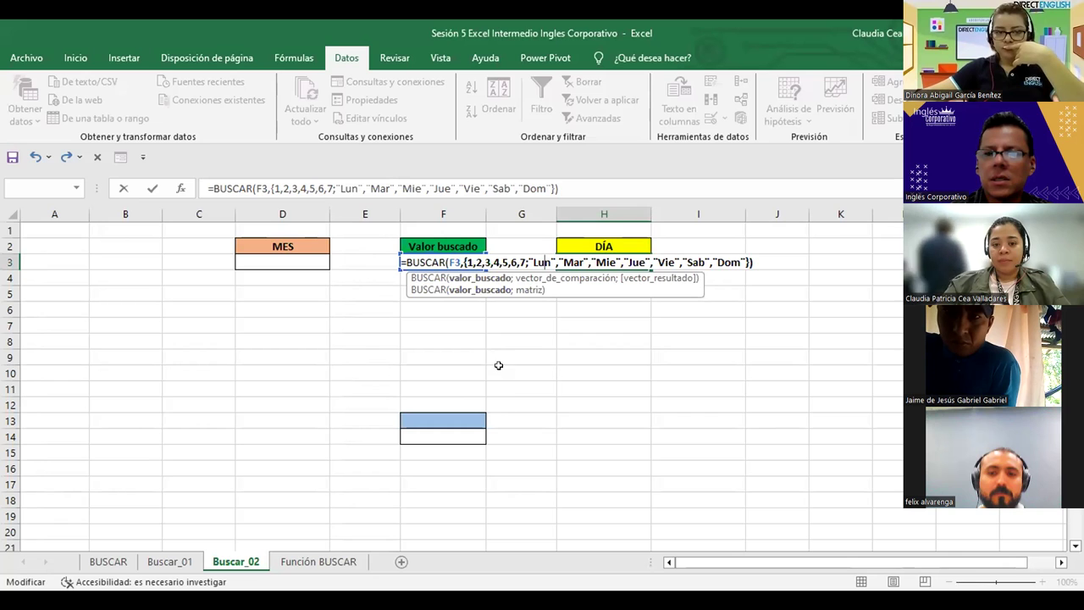
left_click(462, 261)
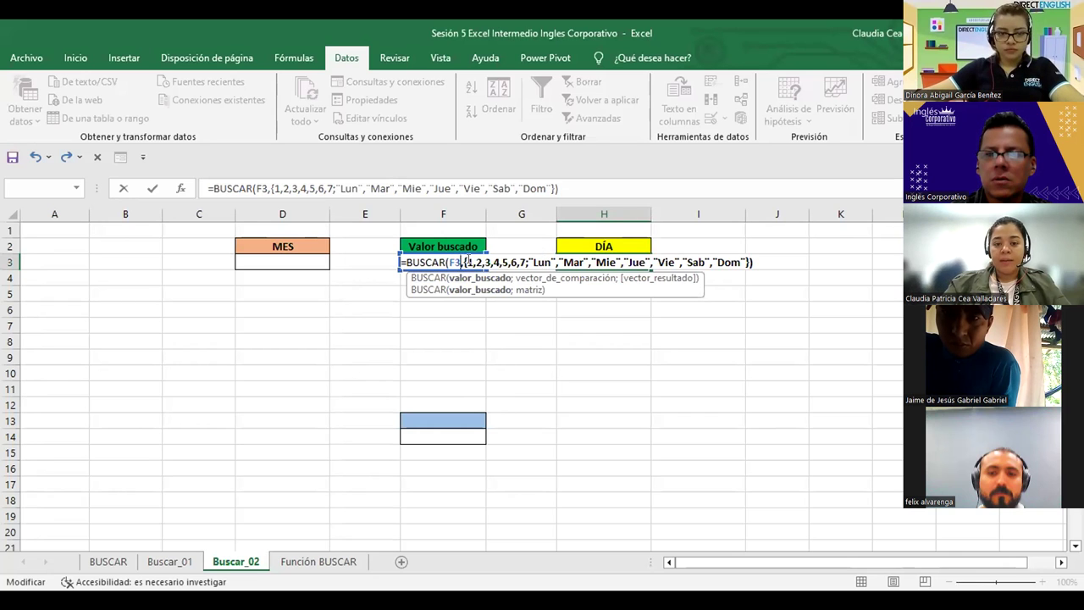
key("BackSpace")
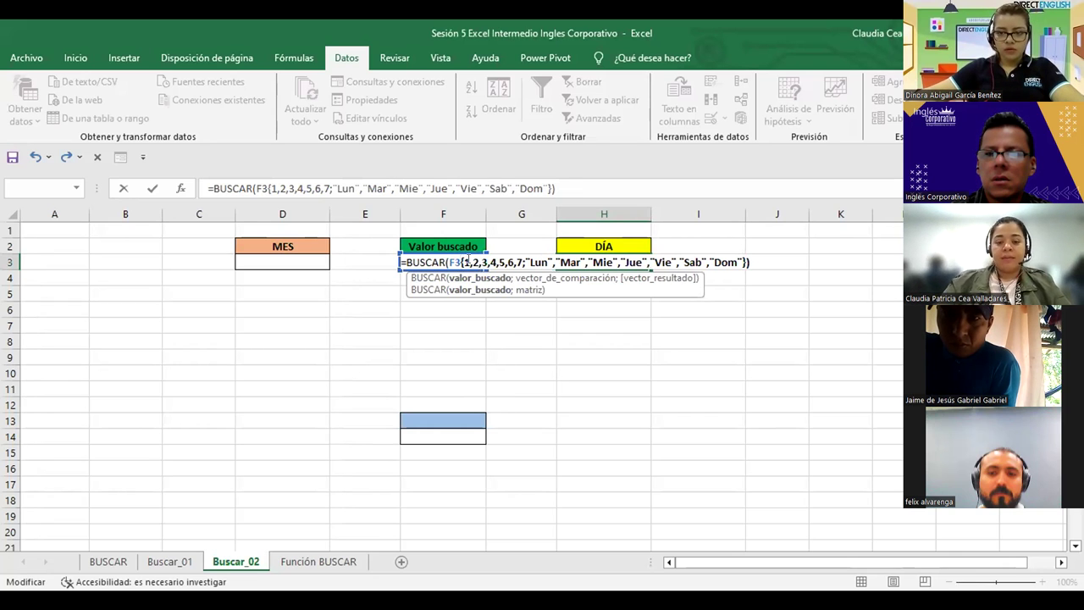
type(";")
key("Return")
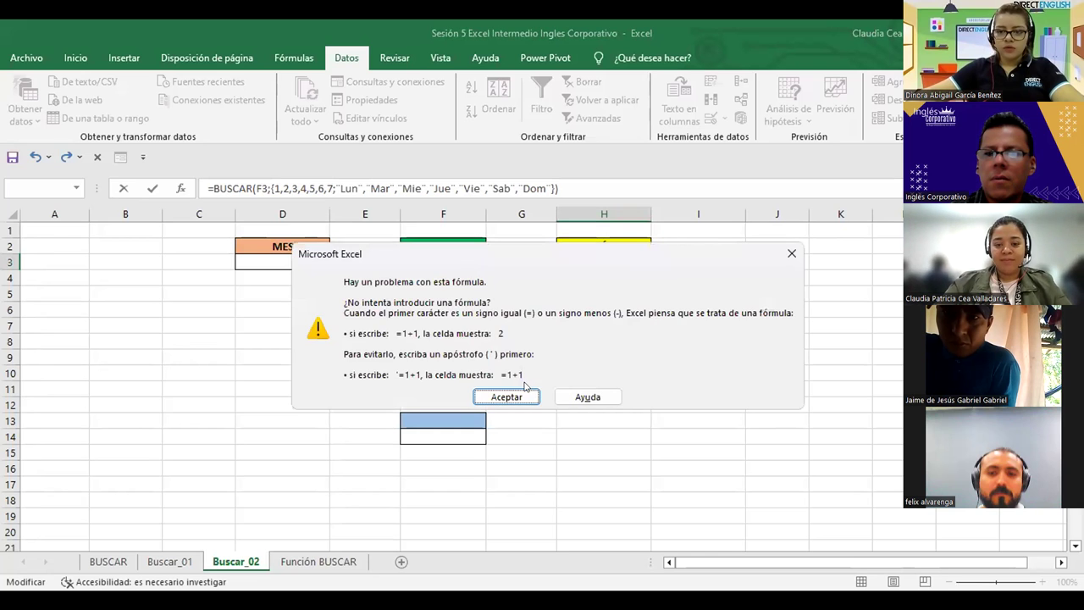
Step: Close the formula-problem warning with Aceptar
left_click(519, 391)
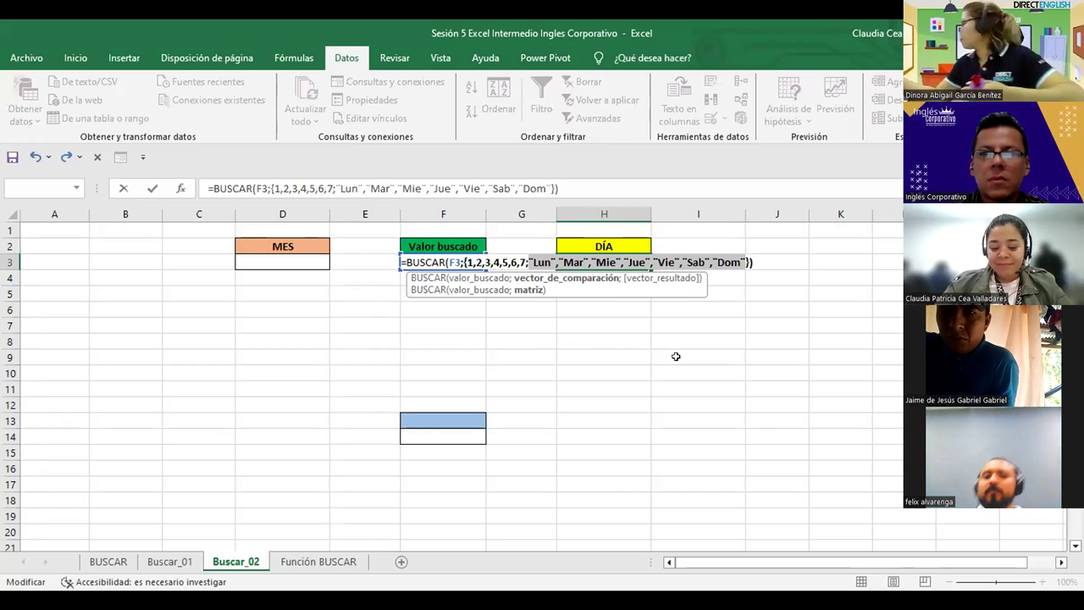
Step: Remove the stray quote and paste the day-name list back into F3's BUSCAR formula
type("\"")
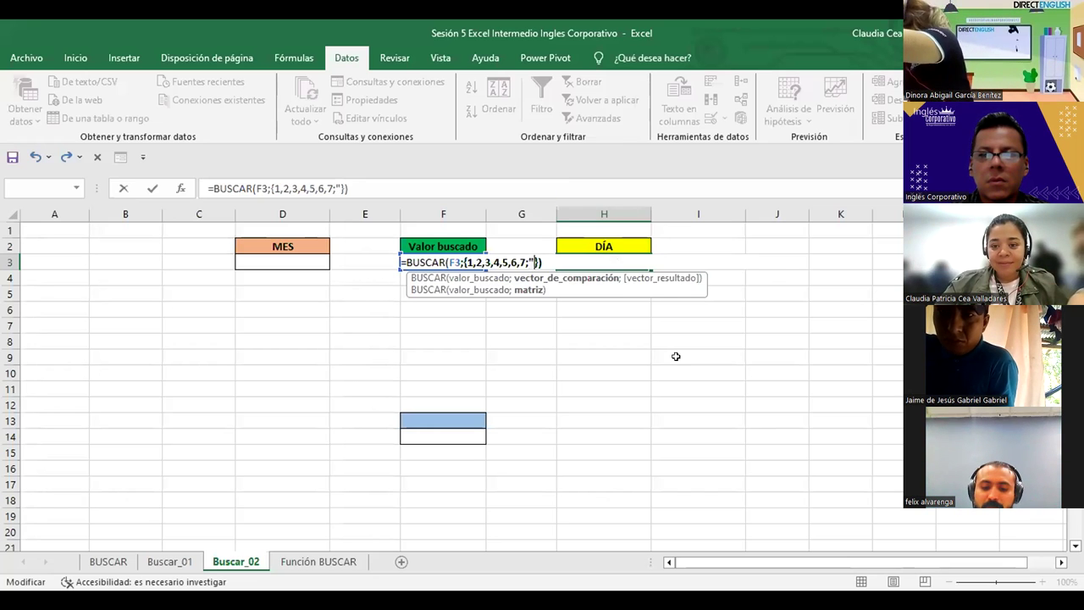
key("BackSpace")
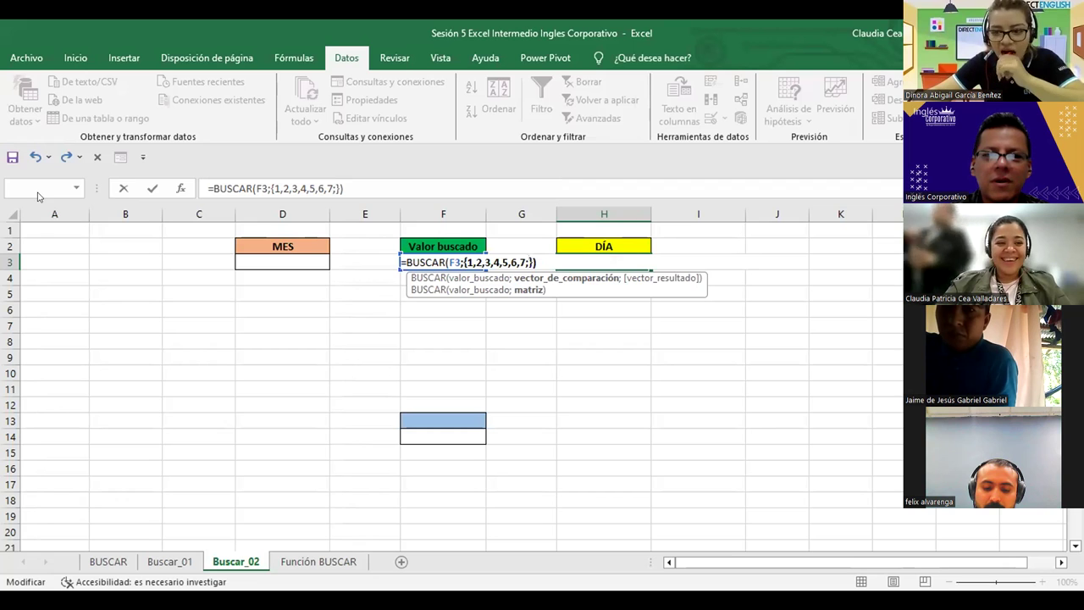
type("\"Lun\",\"Mar\",\"Mie\",\"Jue\",\"Vie\",\"Sab\",\"Dom\"")
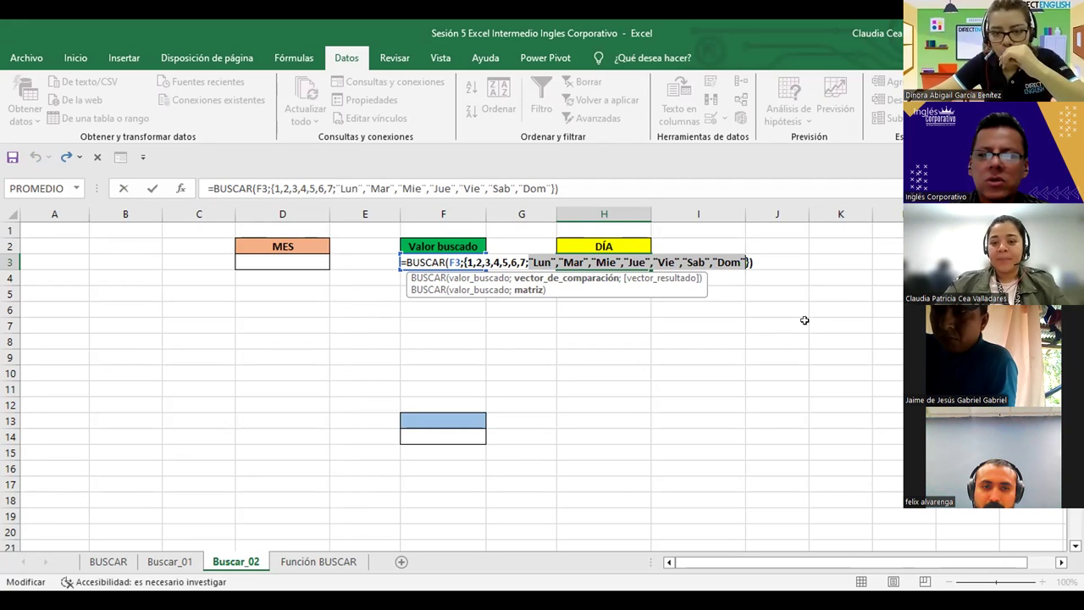
Step: Replace the wrong quotes with straight double quotes around "Lun" and "Mar"
left_click(529, 262)
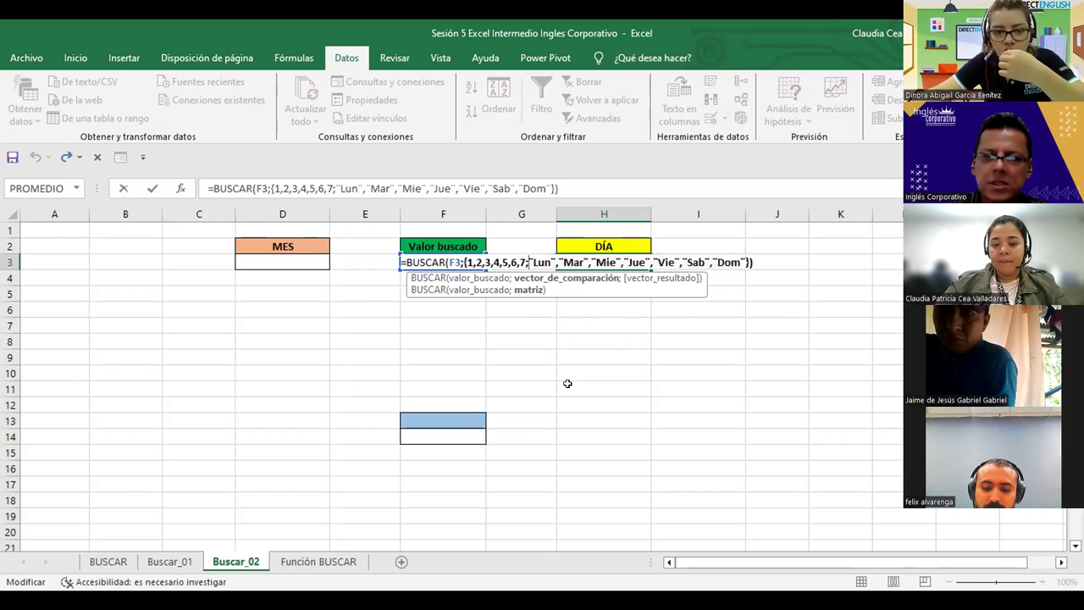
key("Delete")
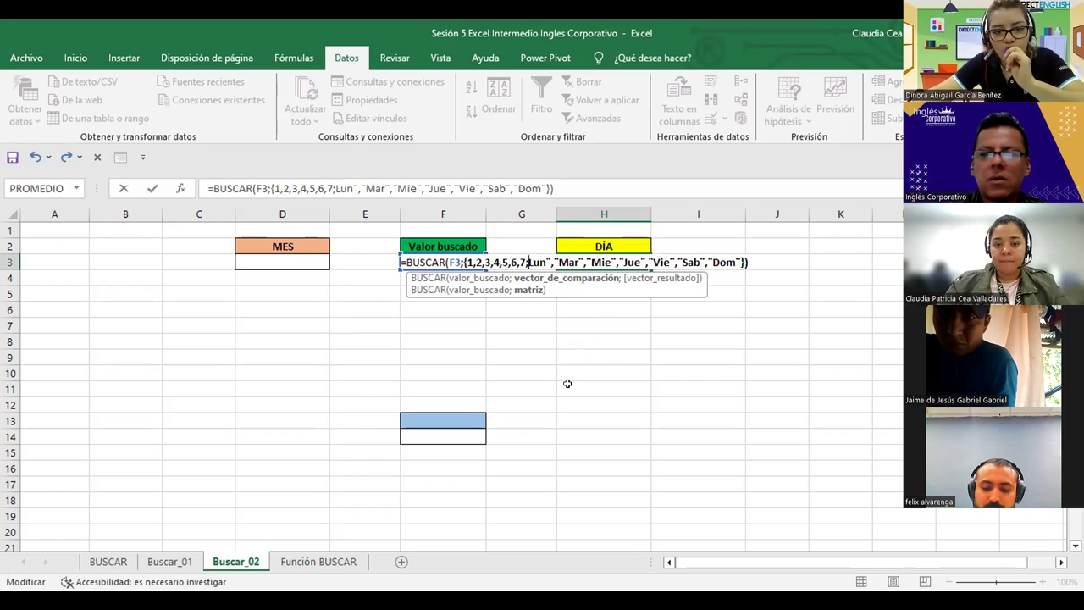
type("\"")
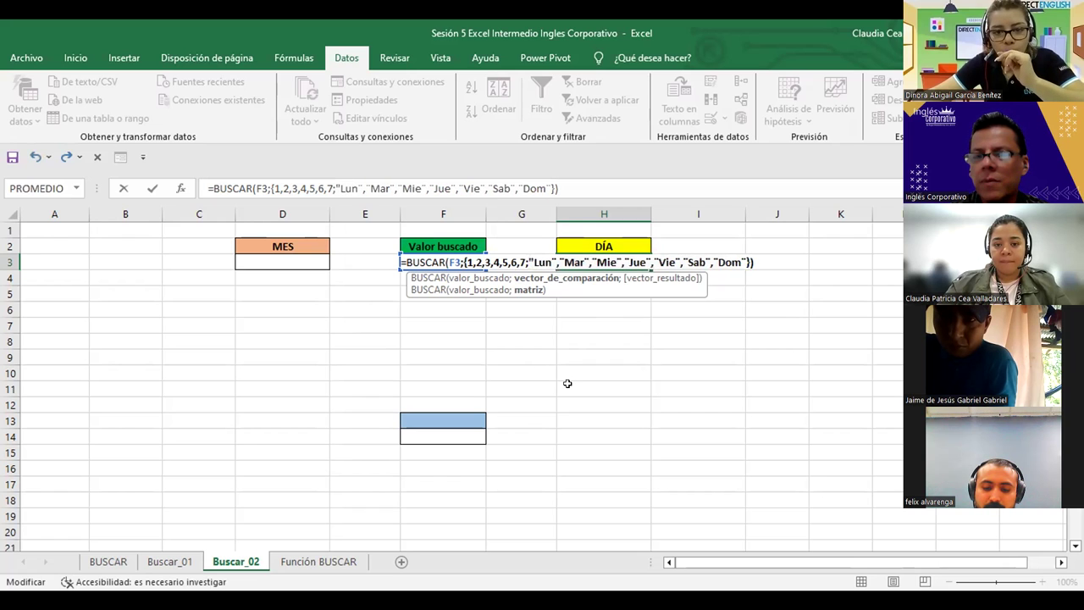
key("Right")
key("Right")
key("Right")
key("Delete")
type("\",\"")
key("Right")
key("Right")
key("Right")
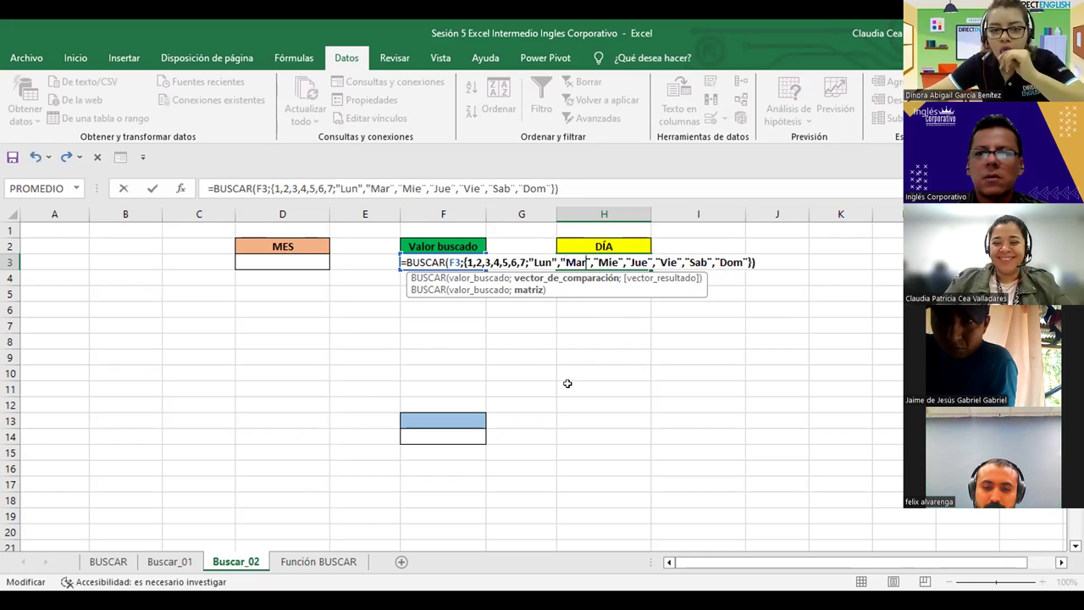
type("\",")
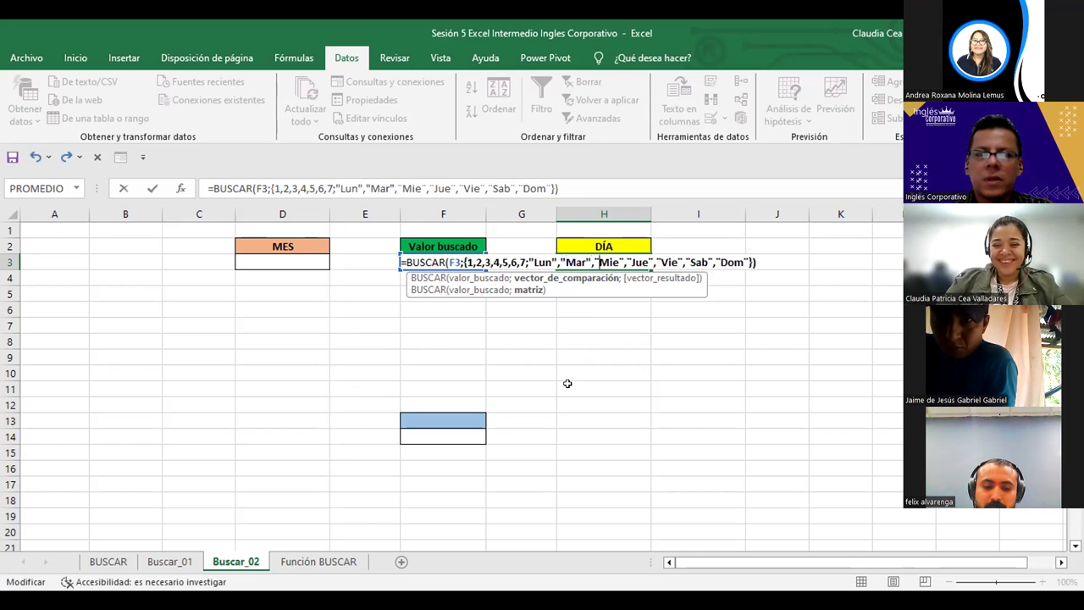
type("\"")
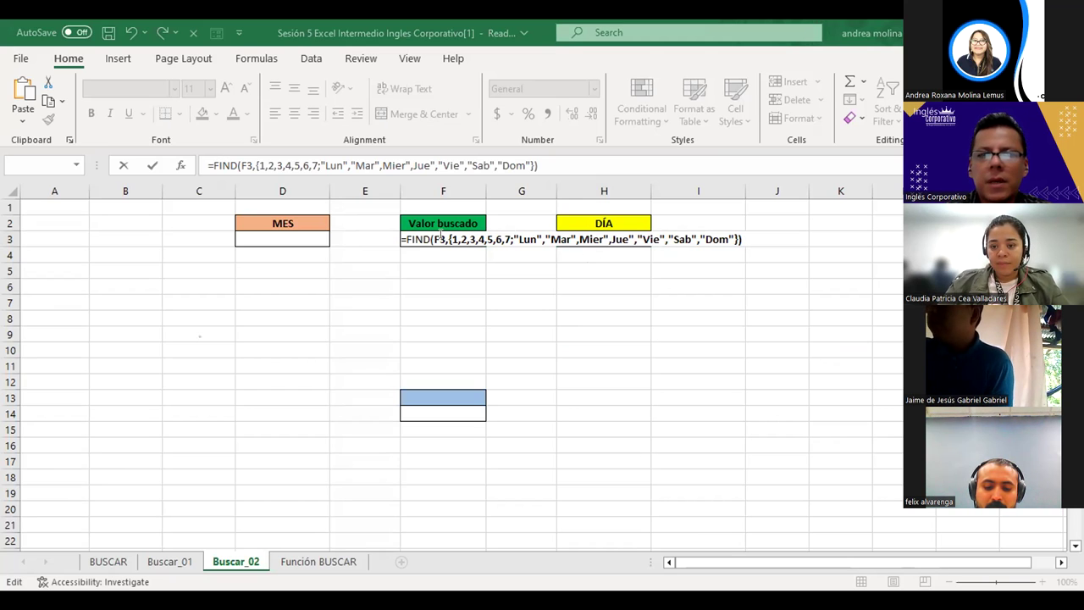
Step: Add the missing quotes around Mier and Jue in H3's FIND formula and commit it
double_click(553, 241)
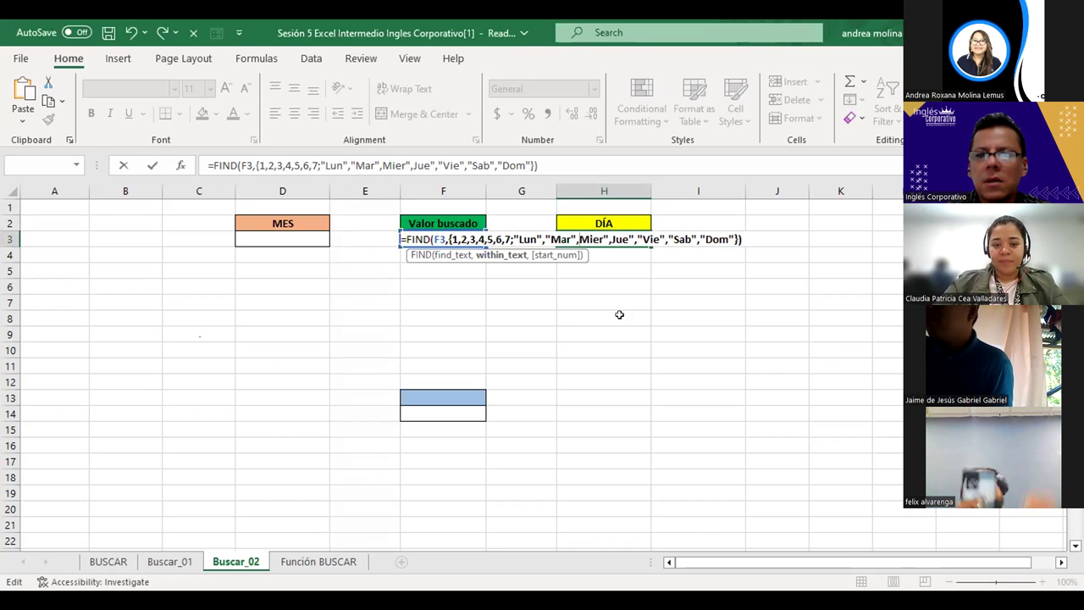
type("\"")
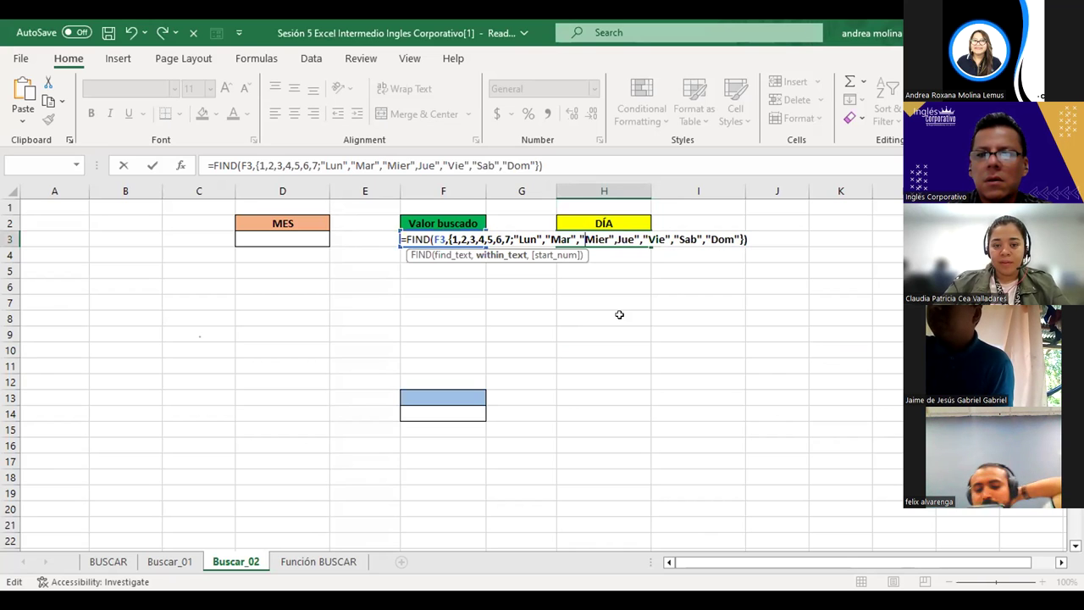
left_click(612, 240)
type("\"")
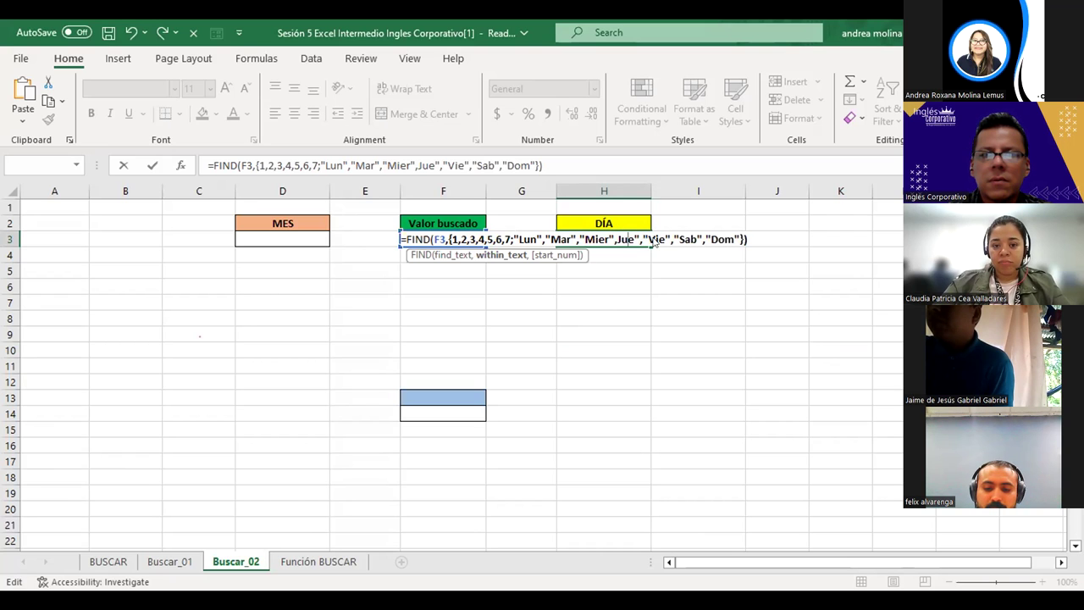
key("Return")
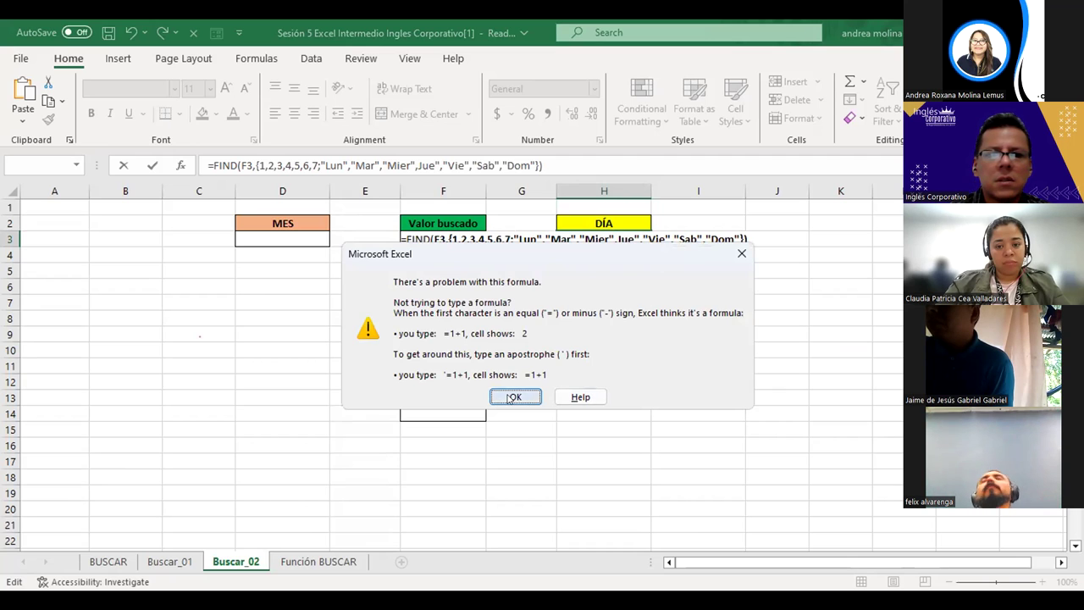
key("Return")
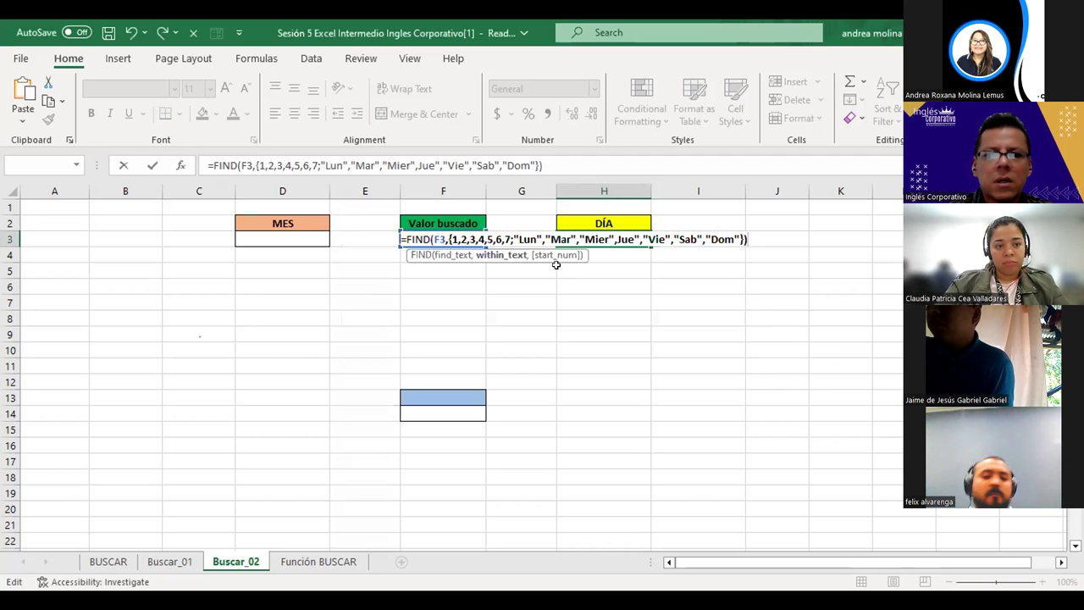
left_click(445, 237)
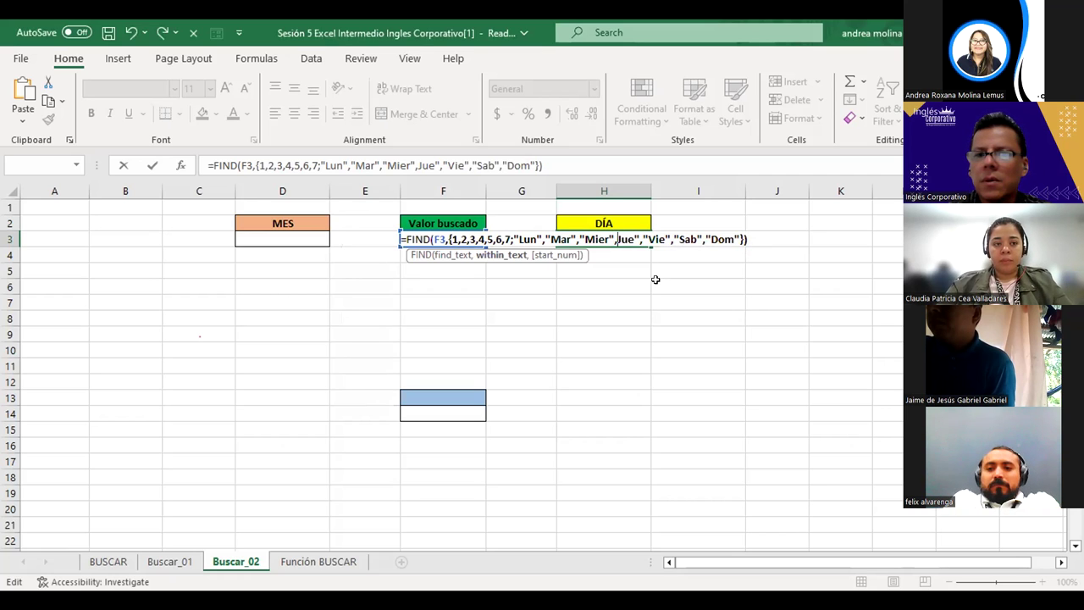
type("\"")
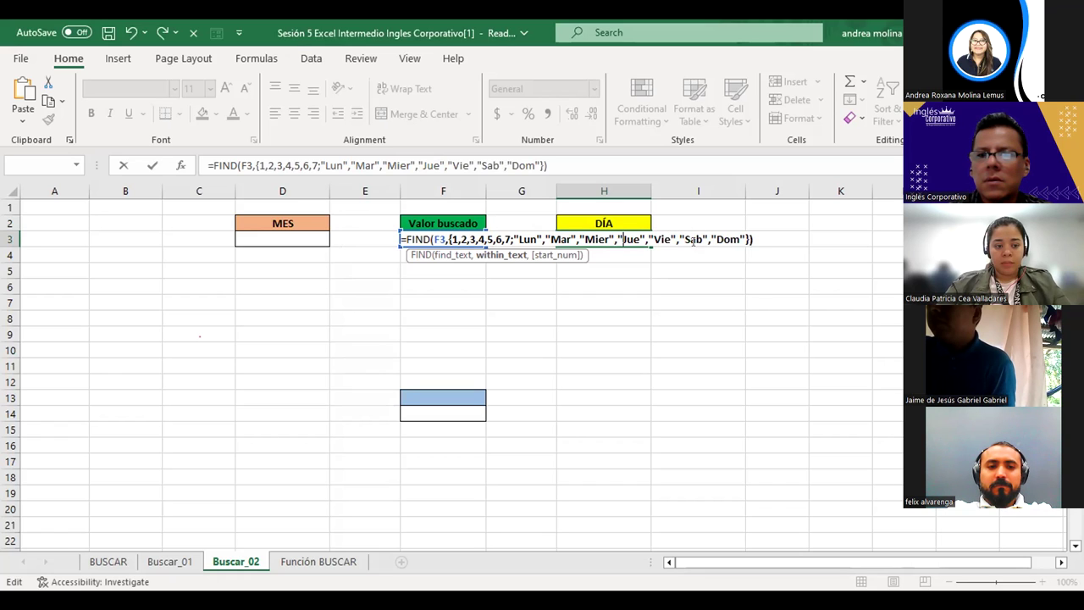
key("Return")
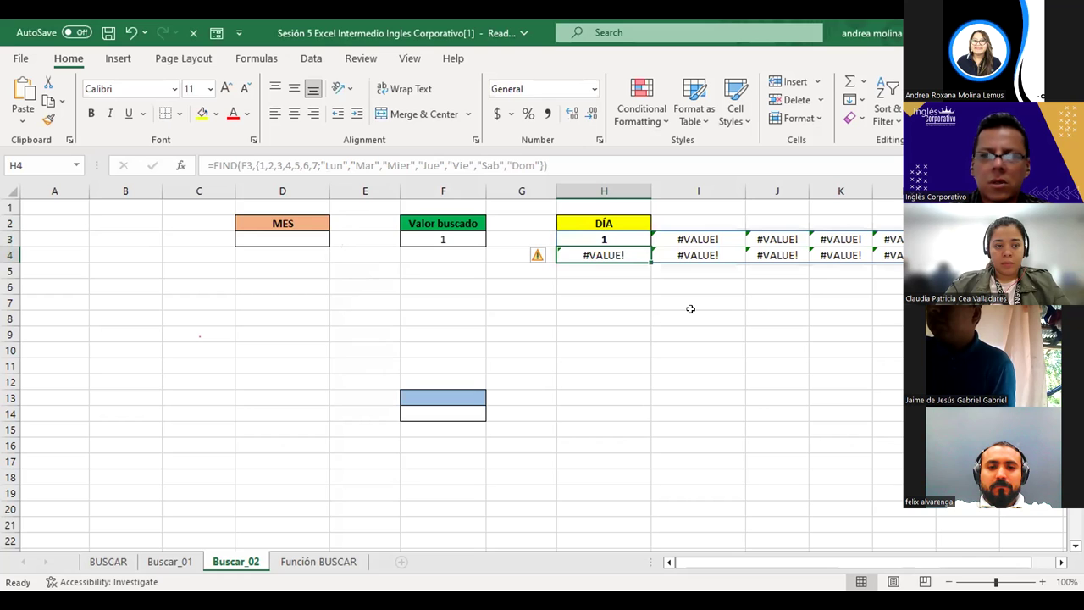
left_click(696, 239)
key("BackSpace")
key("Return")
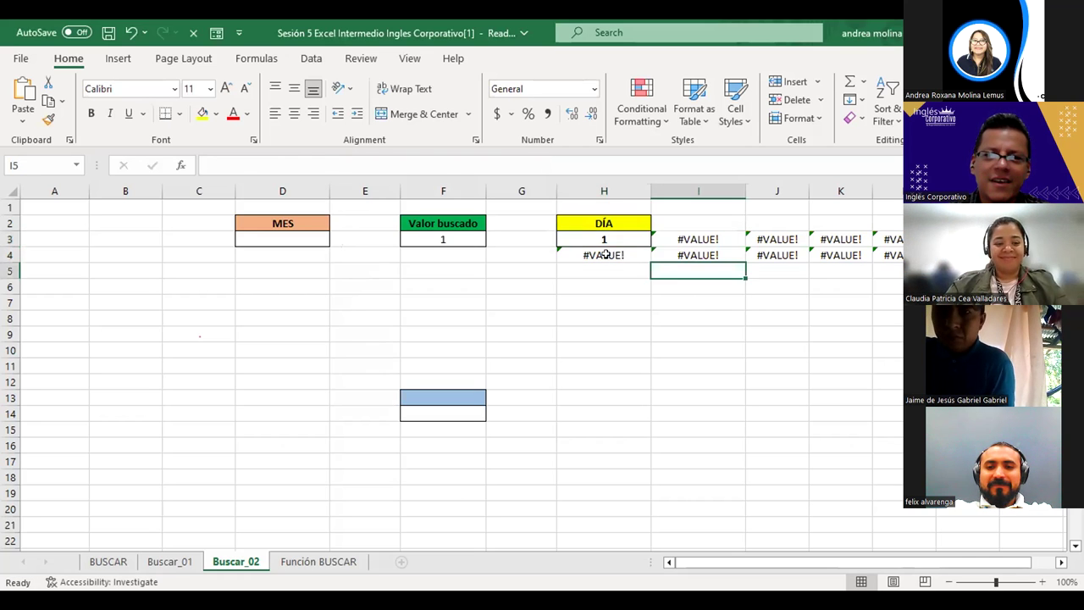
left_click(604, 254)
left_click(540, 255)
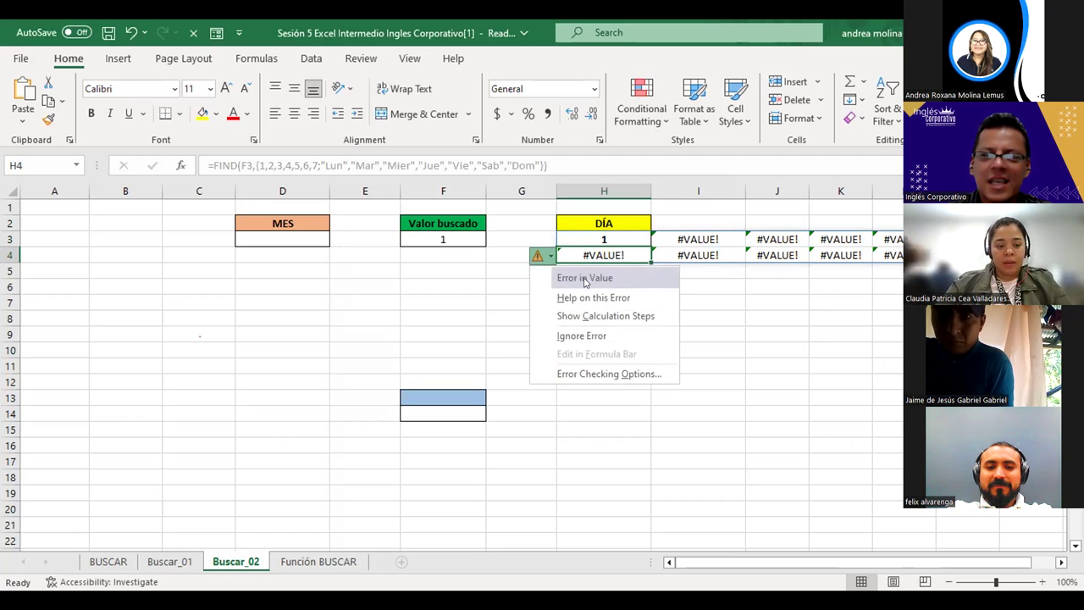
left_click(693, 284)
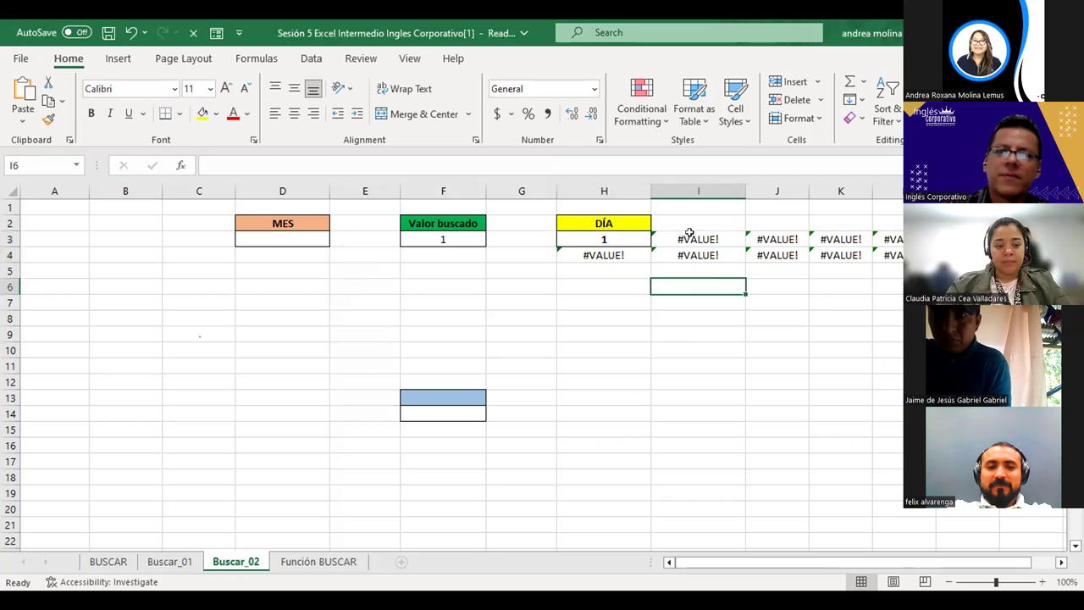
left_click(690, 235)
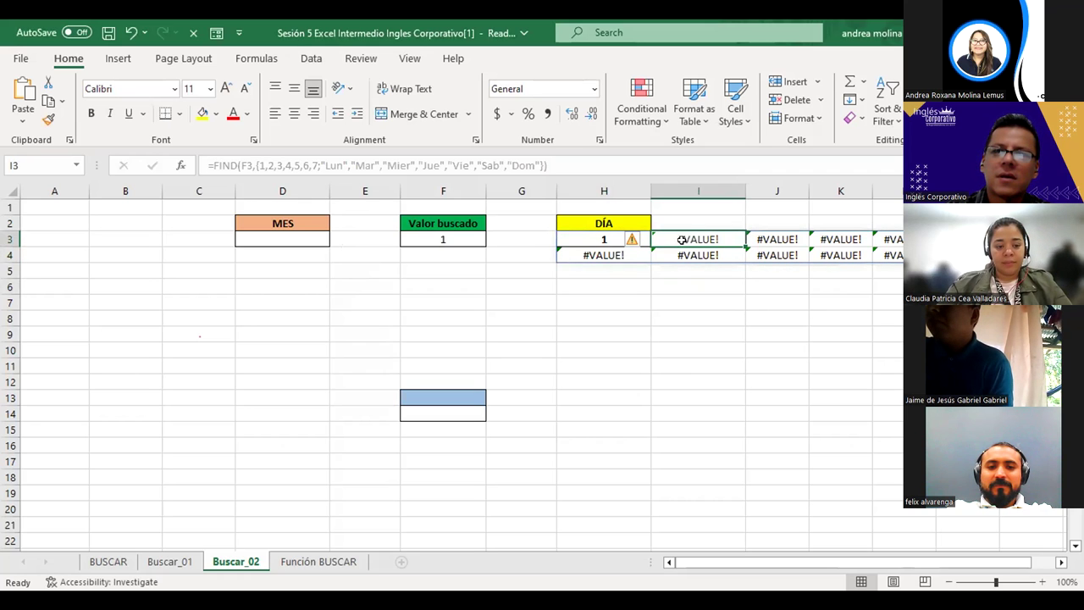
left_click(686, 247)
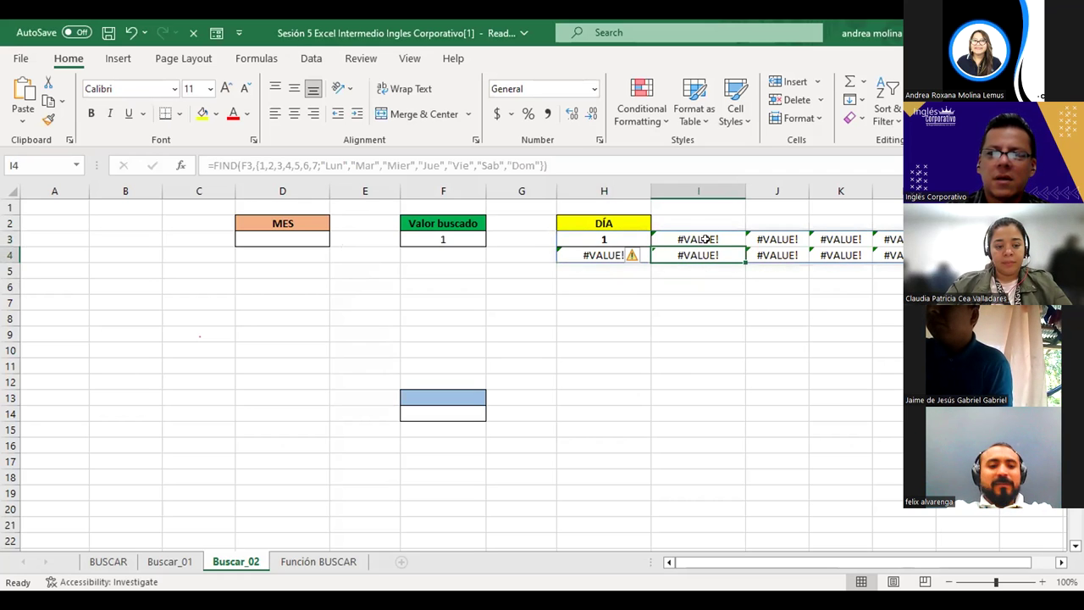
left_click(708, 233)
key("BackSpace")
left_click(610, 239)
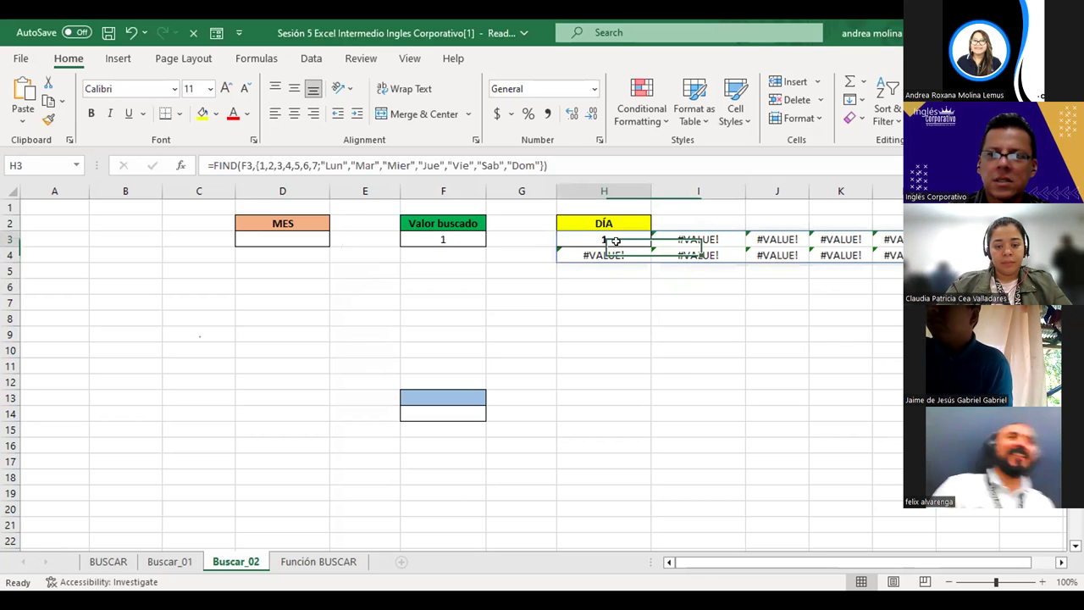
left_click(604, 318)
left_click(590, 381)
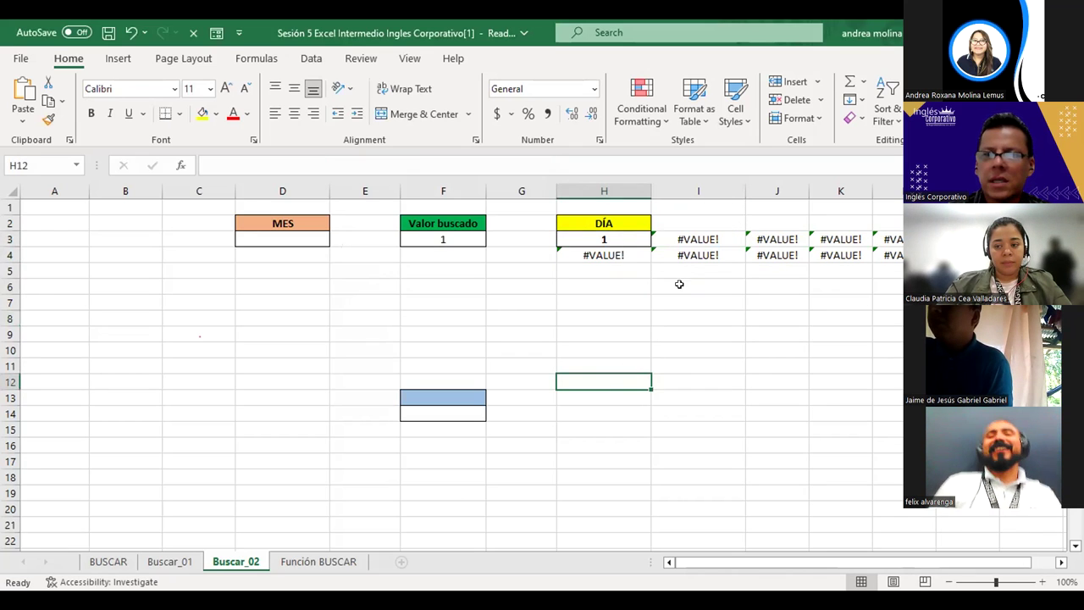
left_click(701, 236)
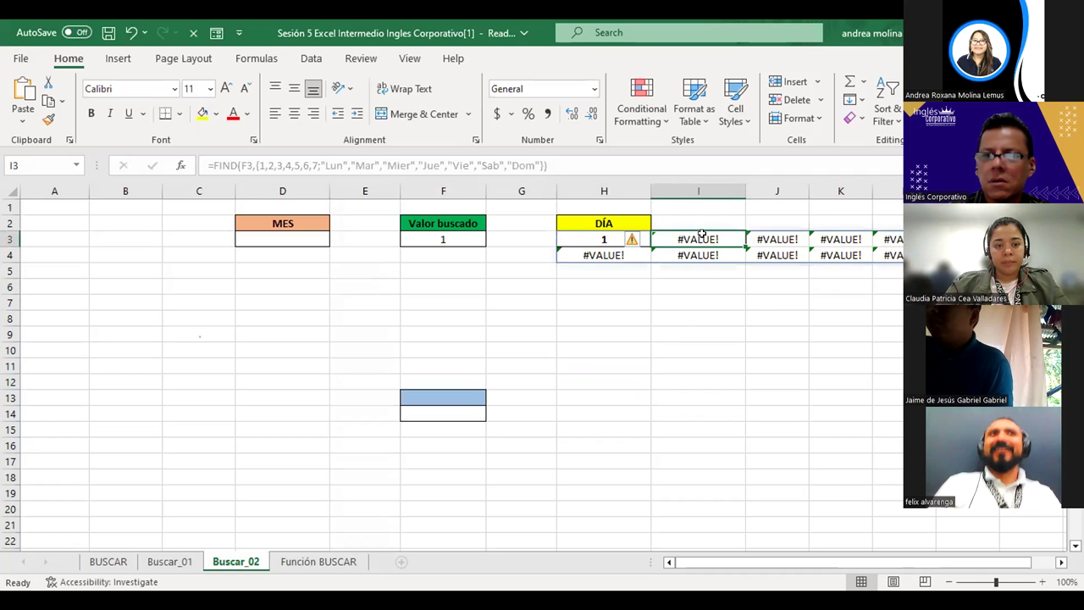
left_click(643, 243)
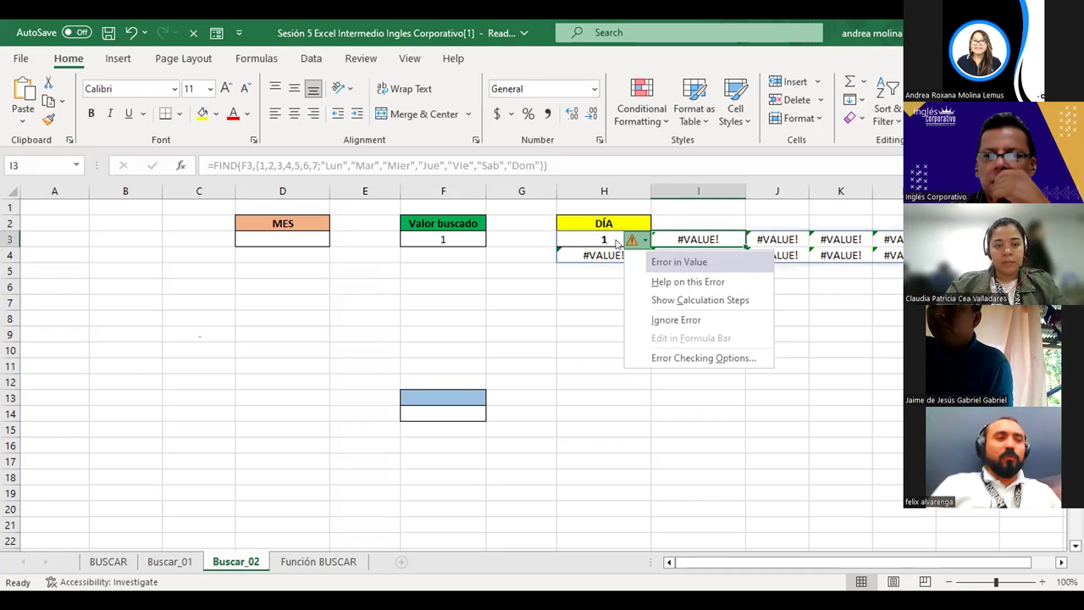
left_click(616, 239)
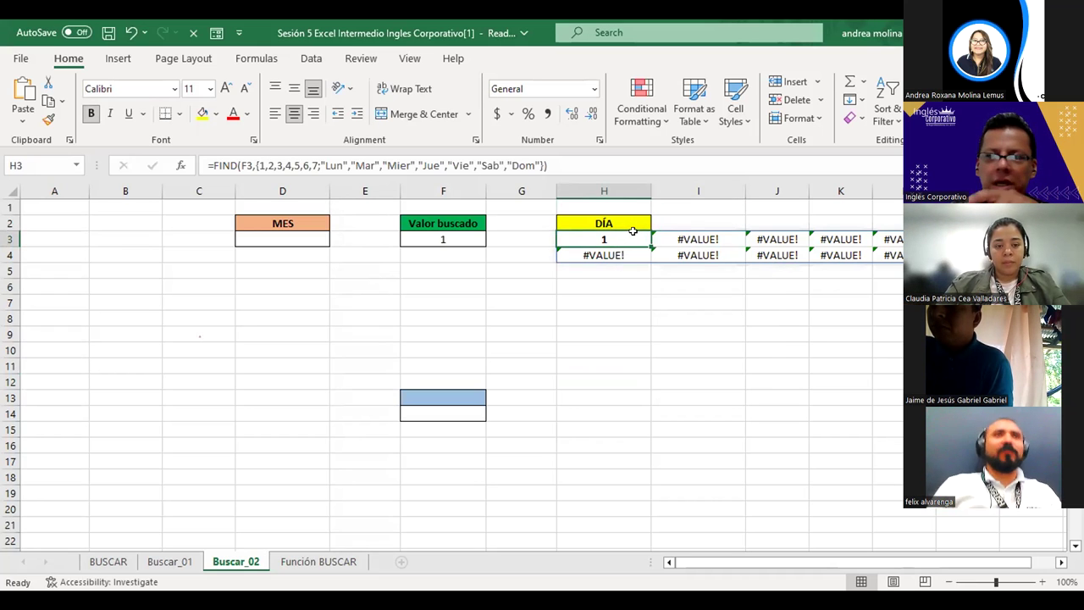
key("Right")
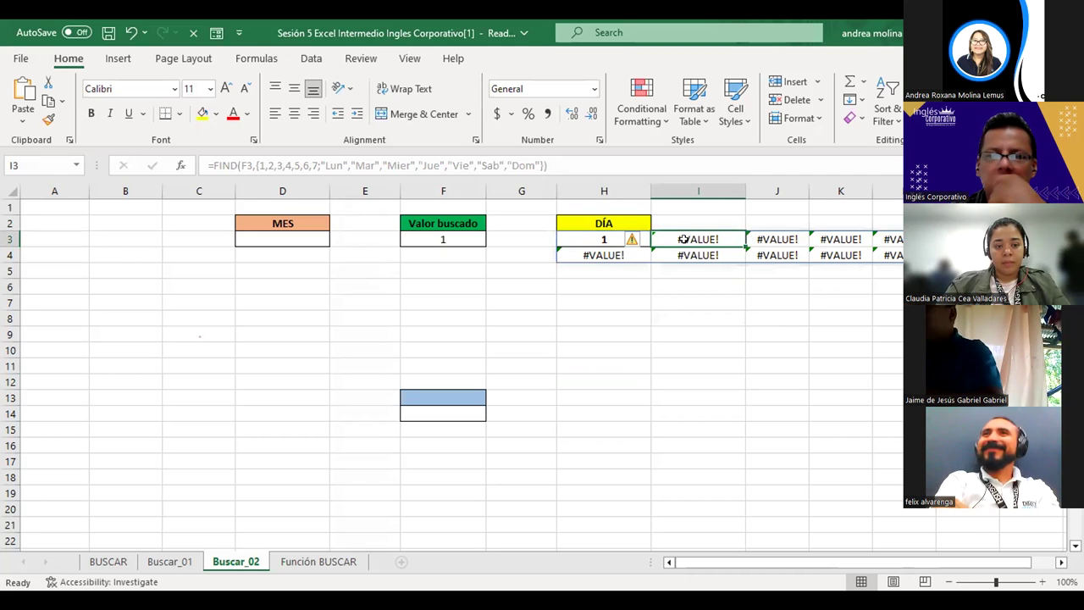
left_click(631, 241)
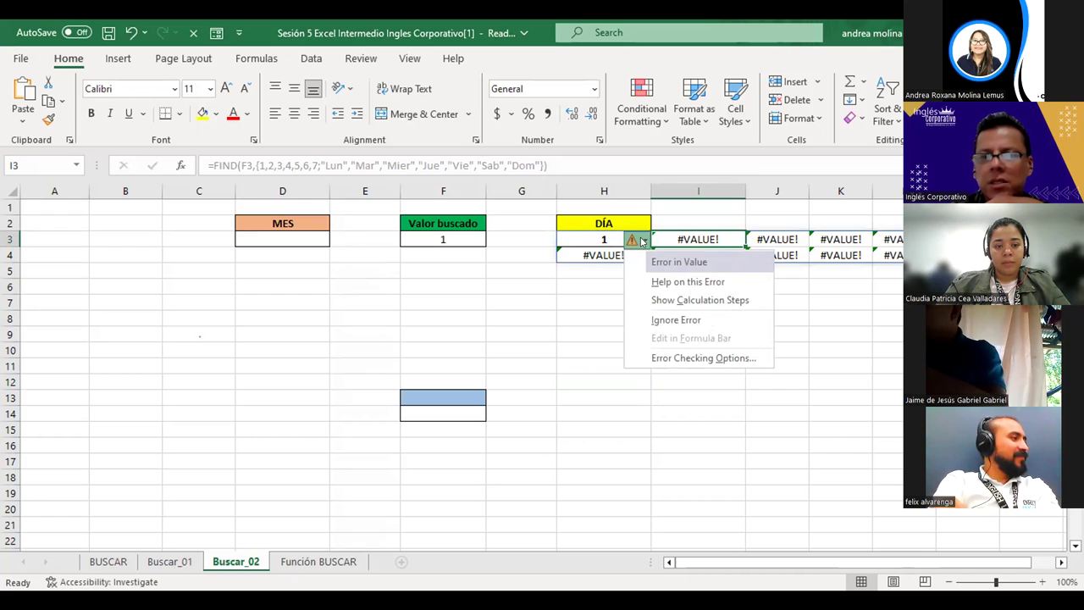
left_click(706, 232)
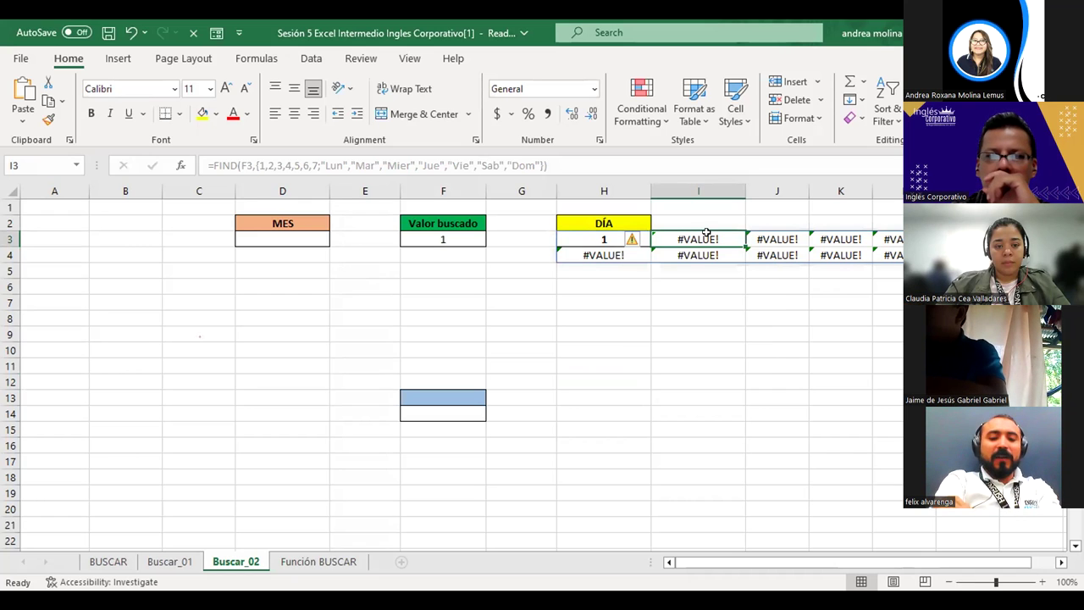
left_click_drag(708, 233, 710, 248)
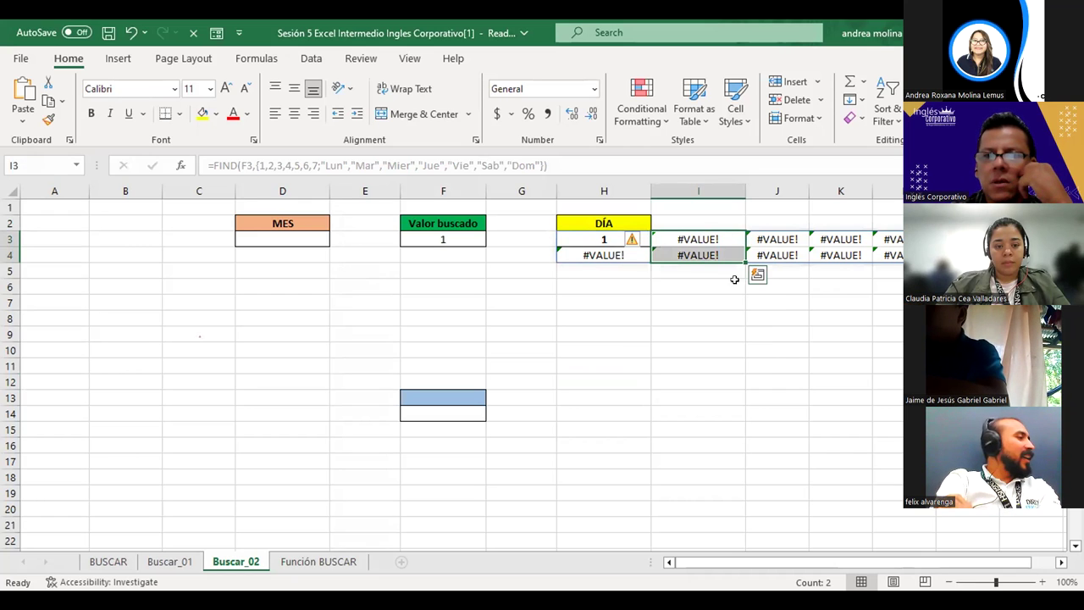
left_click(758, 275)
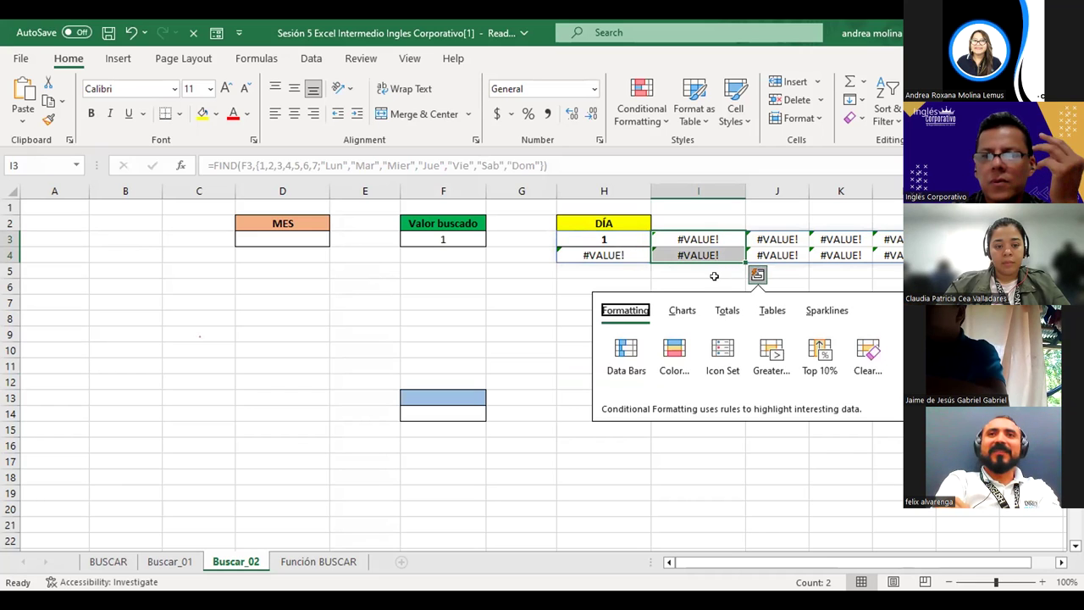
left_click(716, 286)
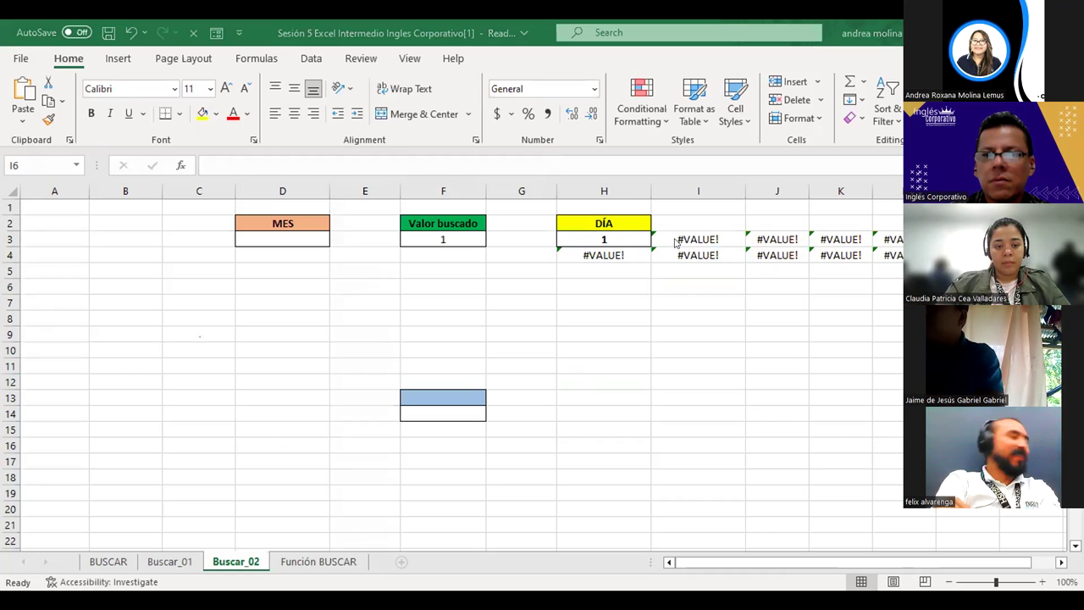
left_click(706, 233)
right_click(714, 241)
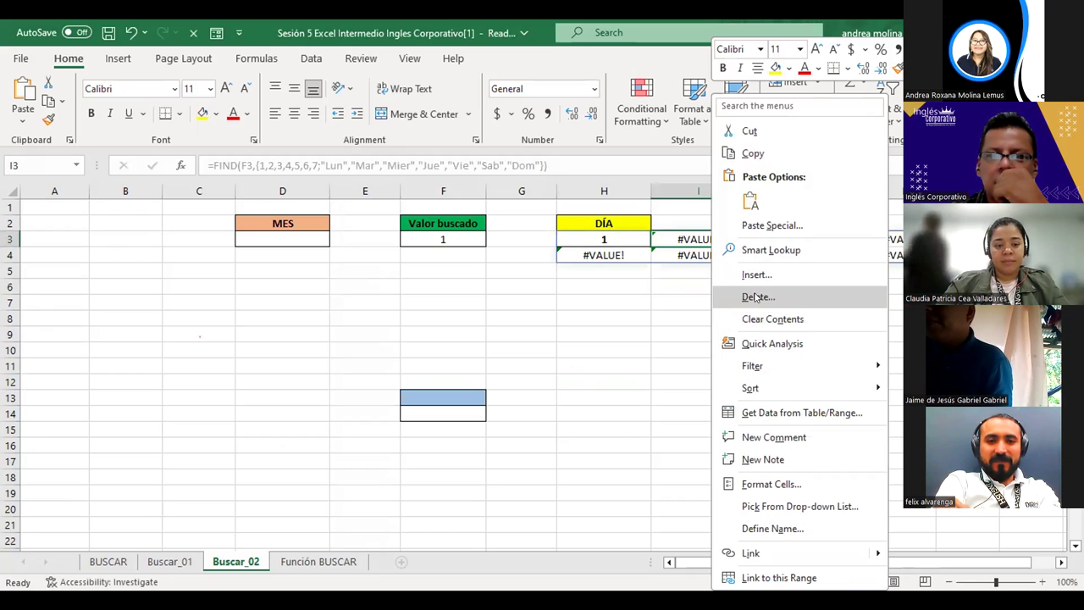
left_click(745, 297)
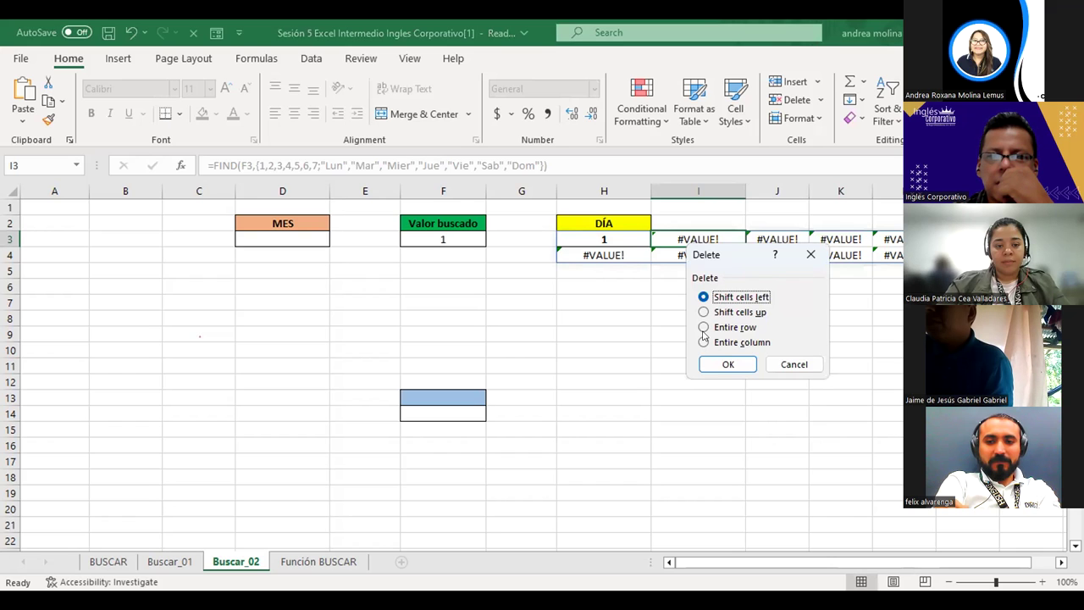
left_click(703, 342)
left_click(726, 362)
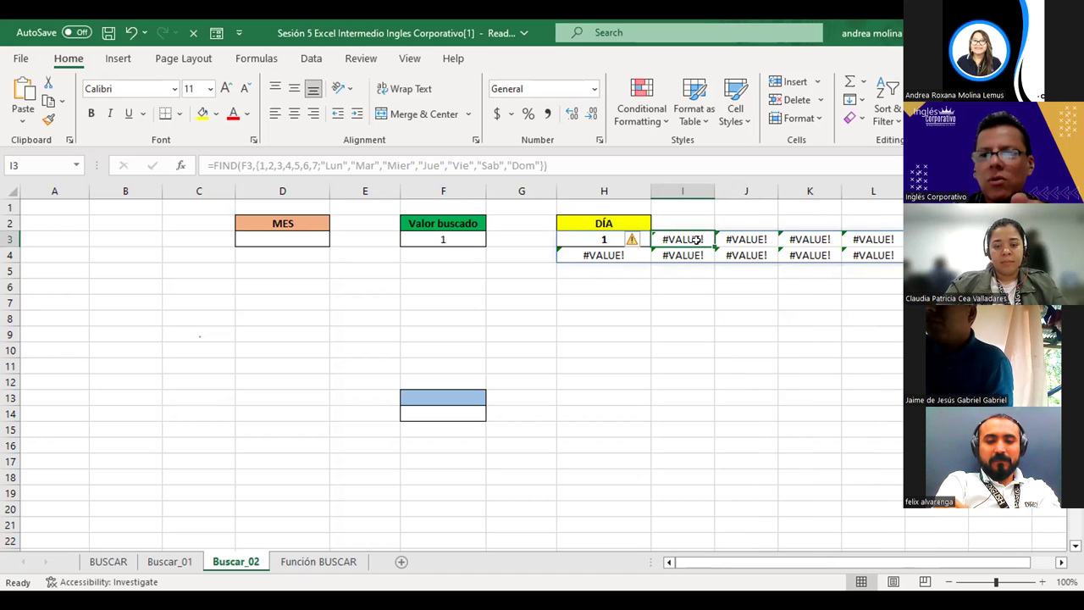
key("ctrl+shift+Right")
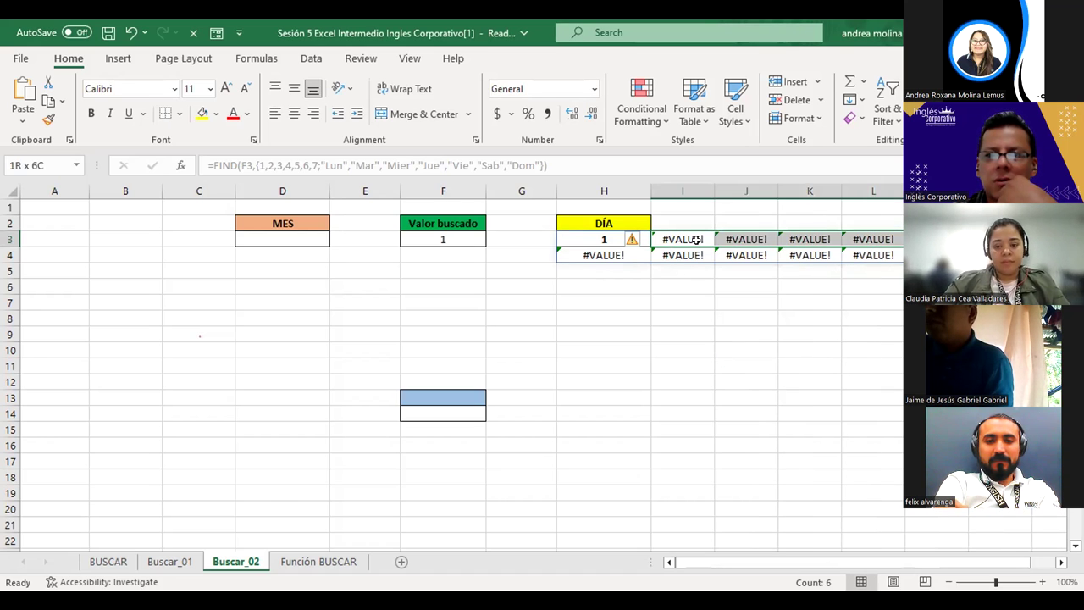
key("shift+Down")
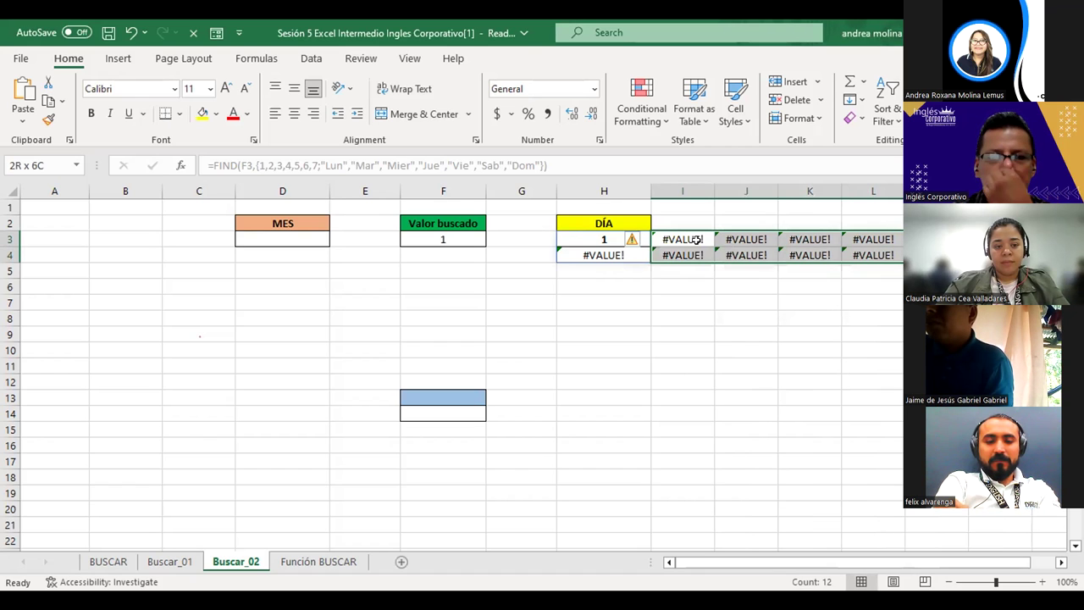
left_click(683, 185)
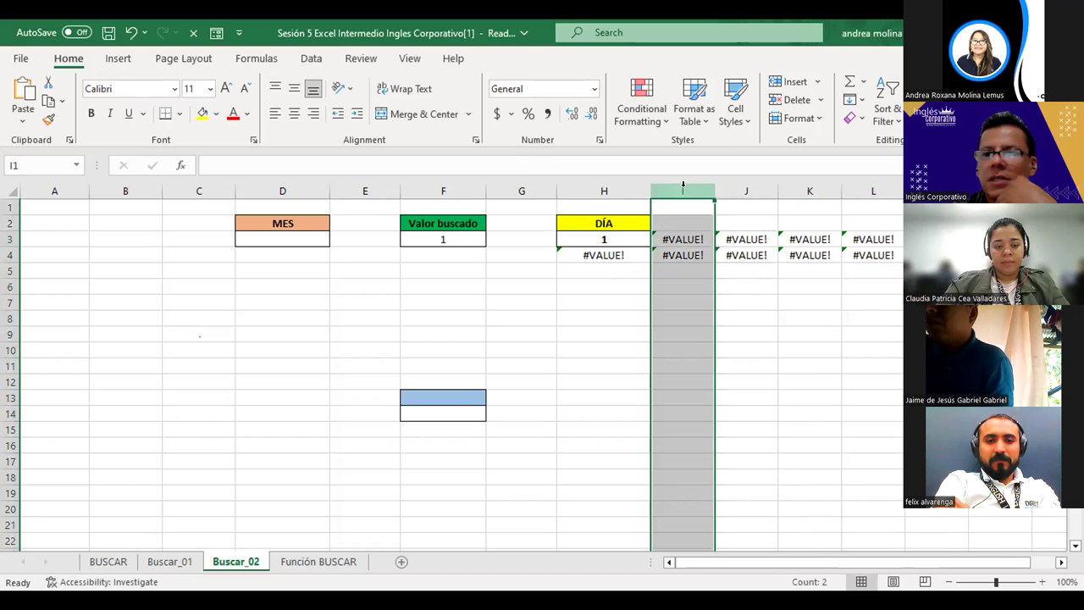
key("ctrl+shift+Right")
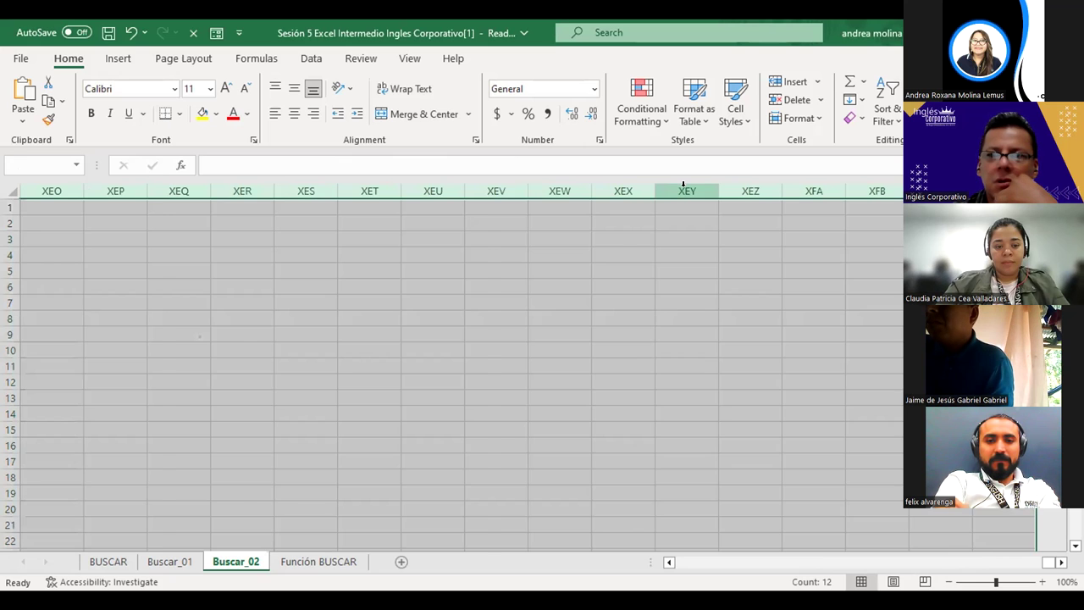
key("ctrl+shift+Left")
key("ctrl+shift+Right")
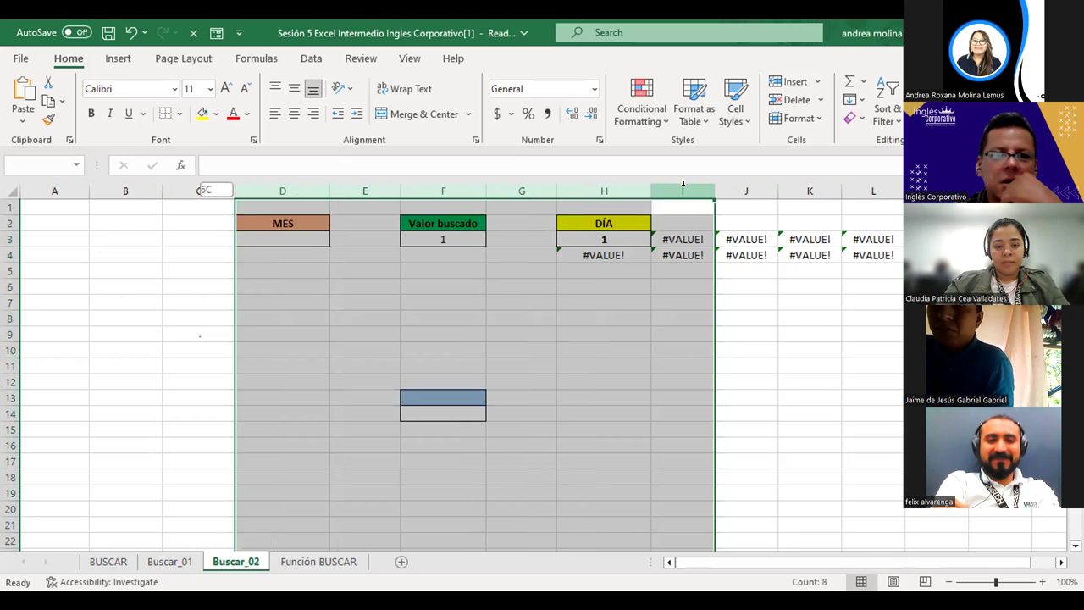
key("ctrl+shift+Right")
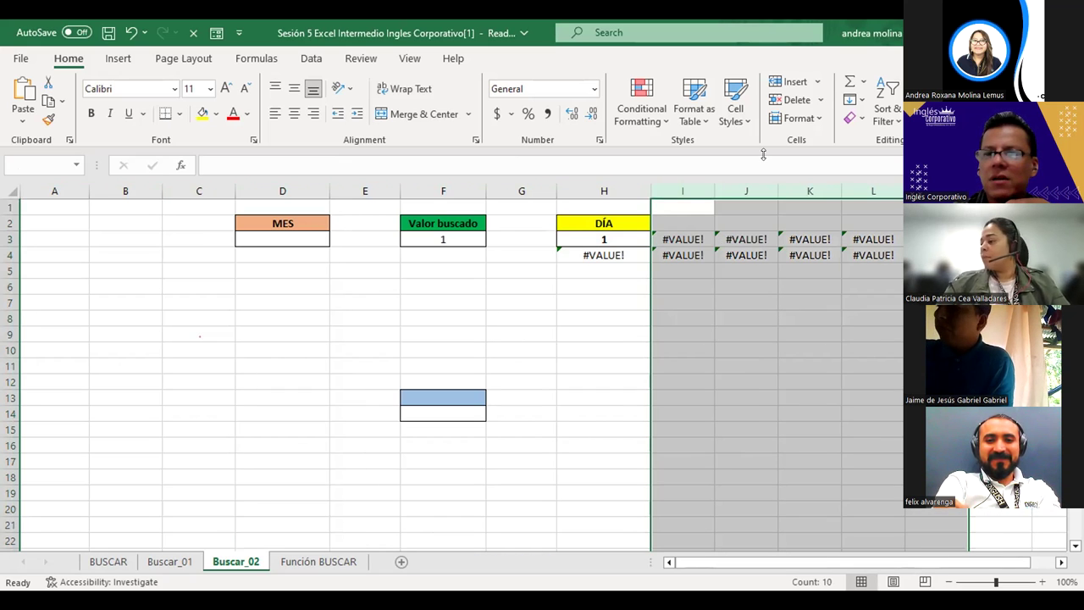
key("shift+Right")
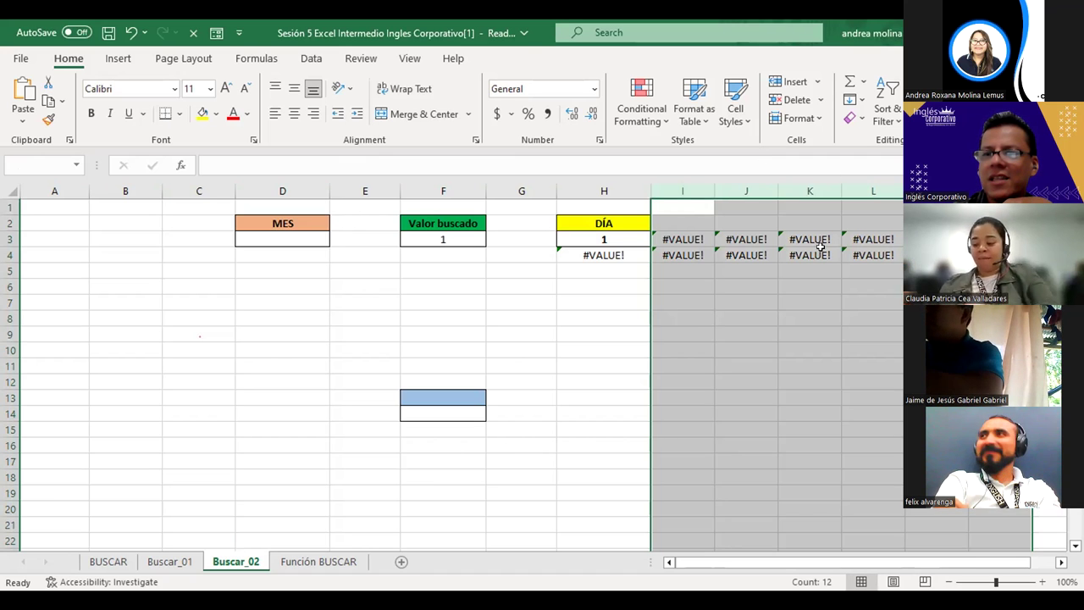
right_click(752, 234)
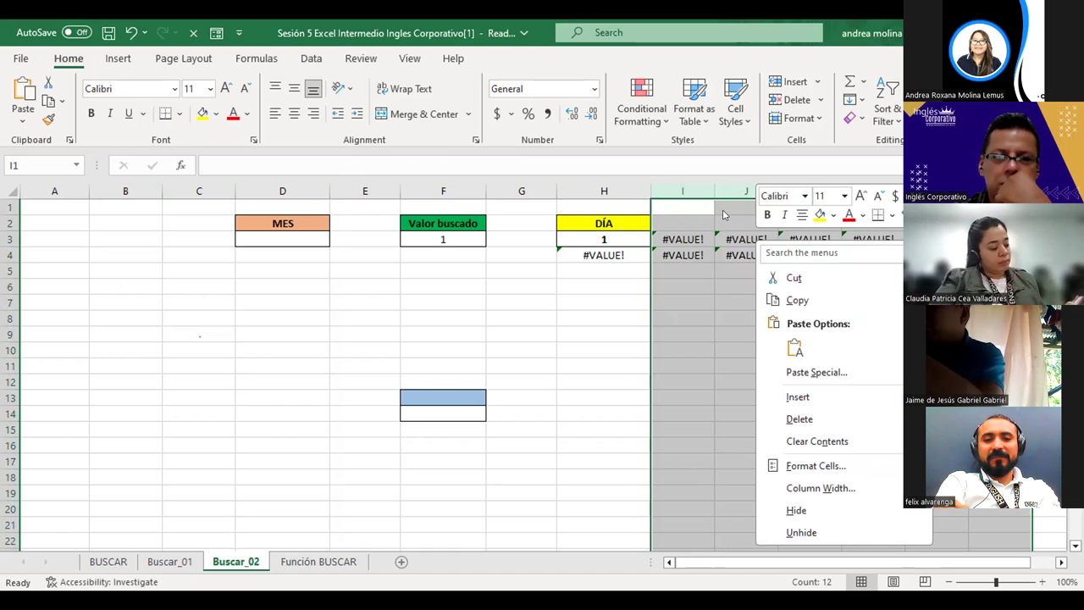
key("Escape")
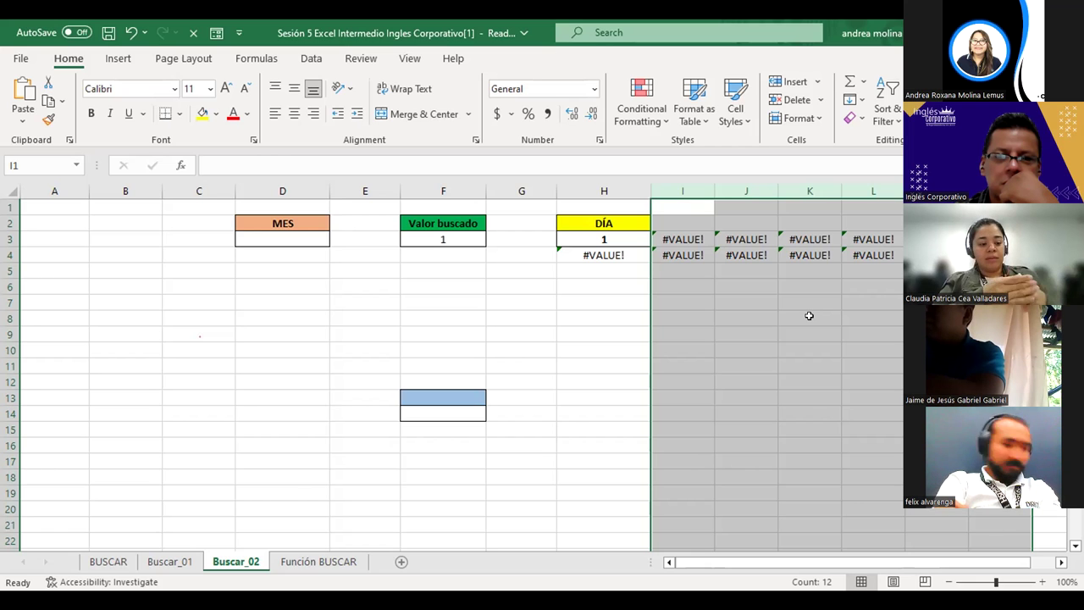
right_click(853, 406)
left_click(839, 404)
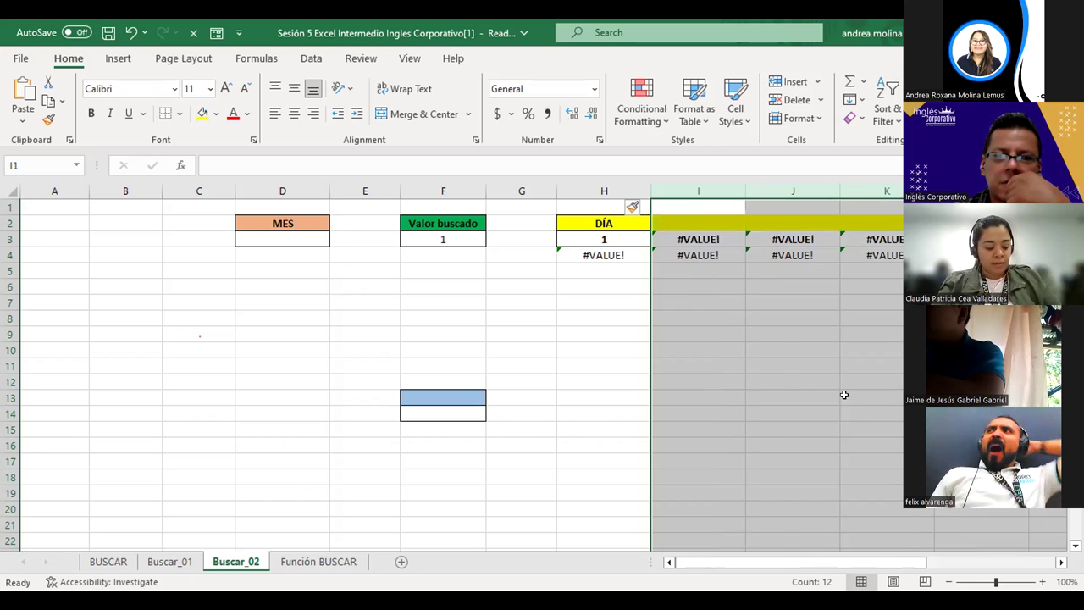
key("ctrl+z")
right_click(845, 305)
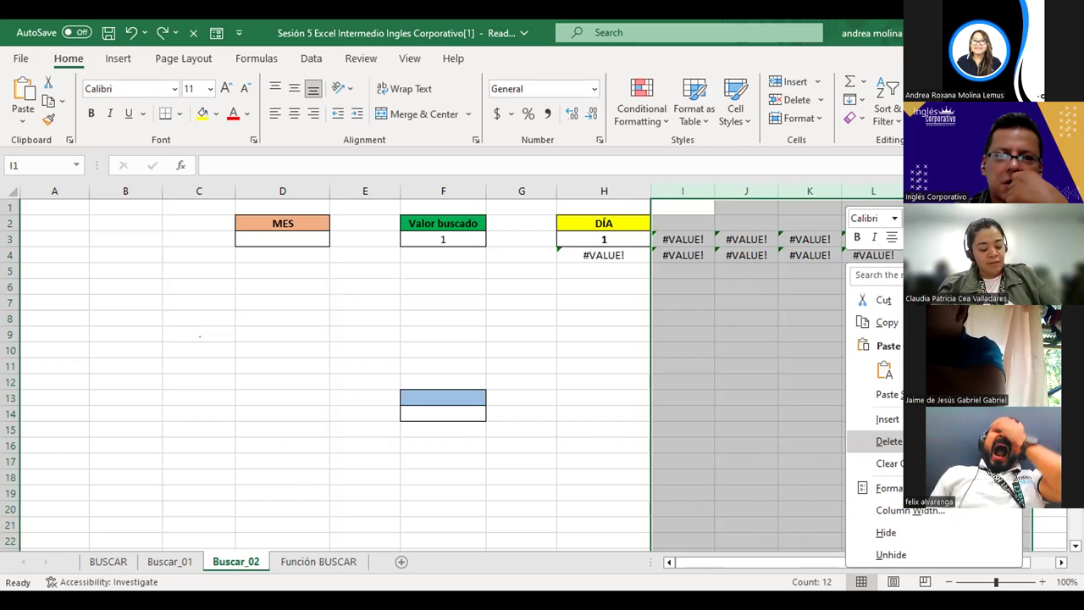
left_click(889, 442)
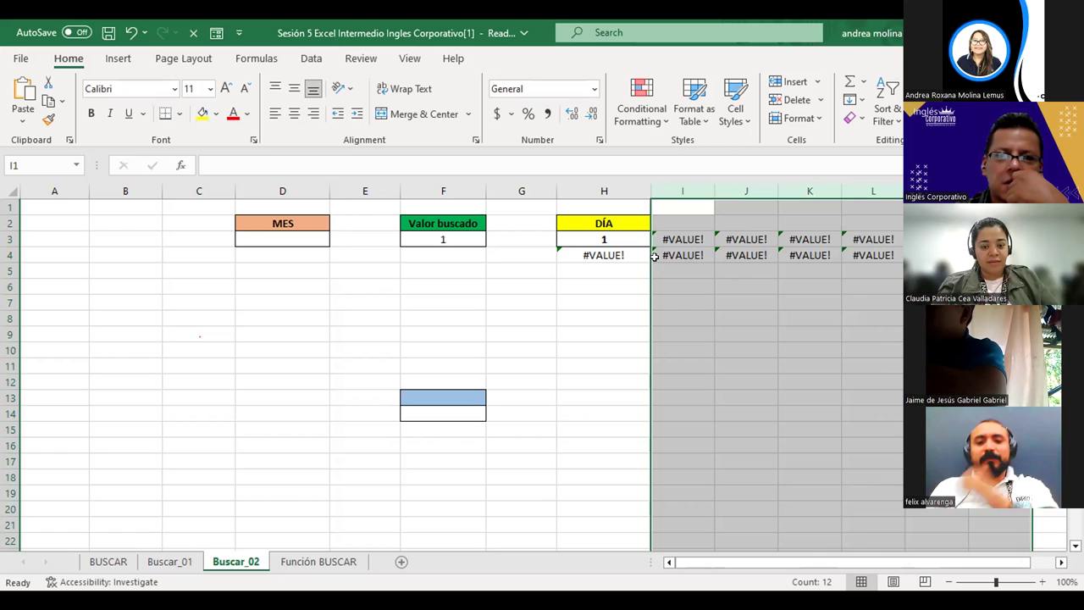
right_click(869, 436)
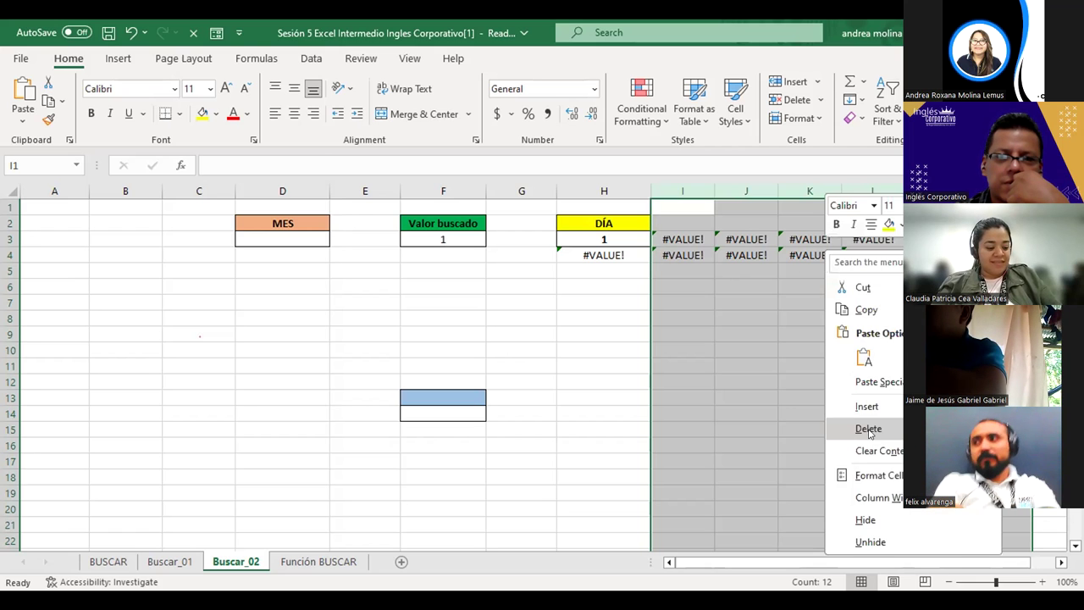
left_click(869, 428)
left_click(785, 253)
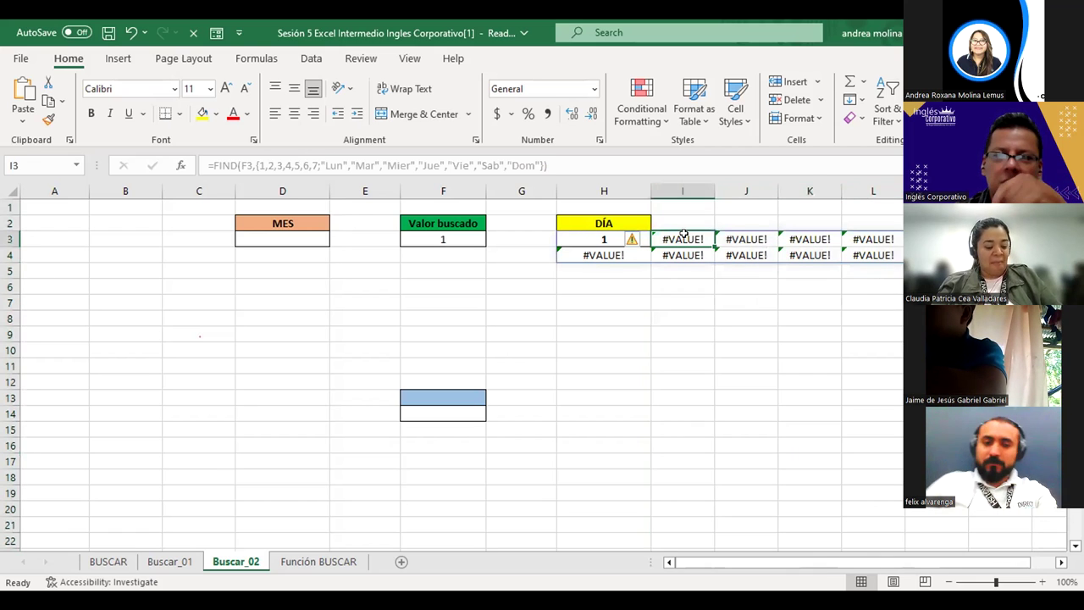
left_click(693, 185)
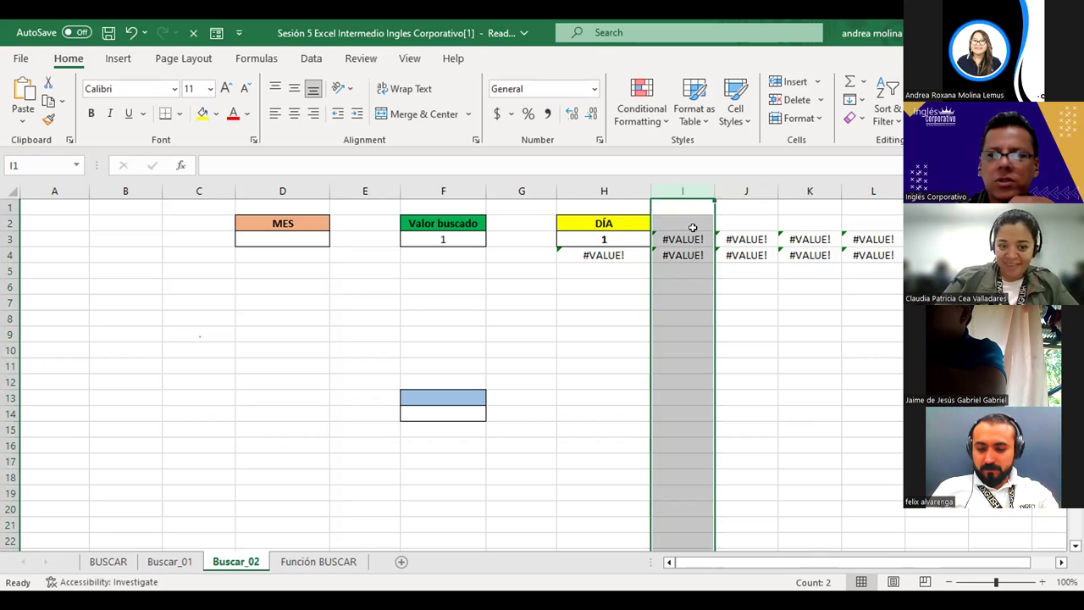
left_click(693, 234)
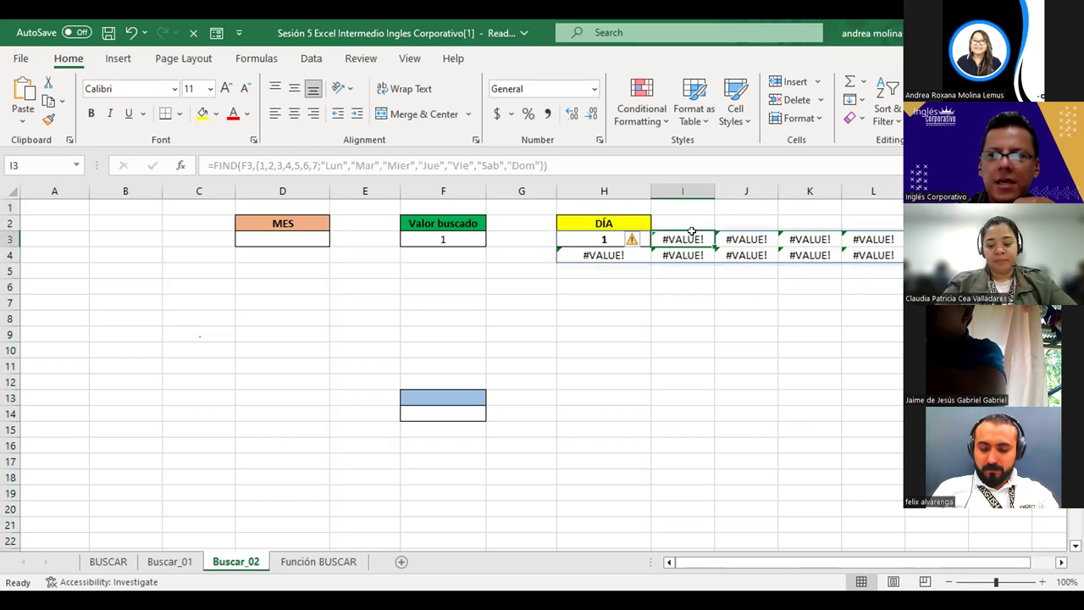
key("shift+Right")
key("shift+Right")
key("shift+Right")
key("shift+Right")
key("shift+Right")
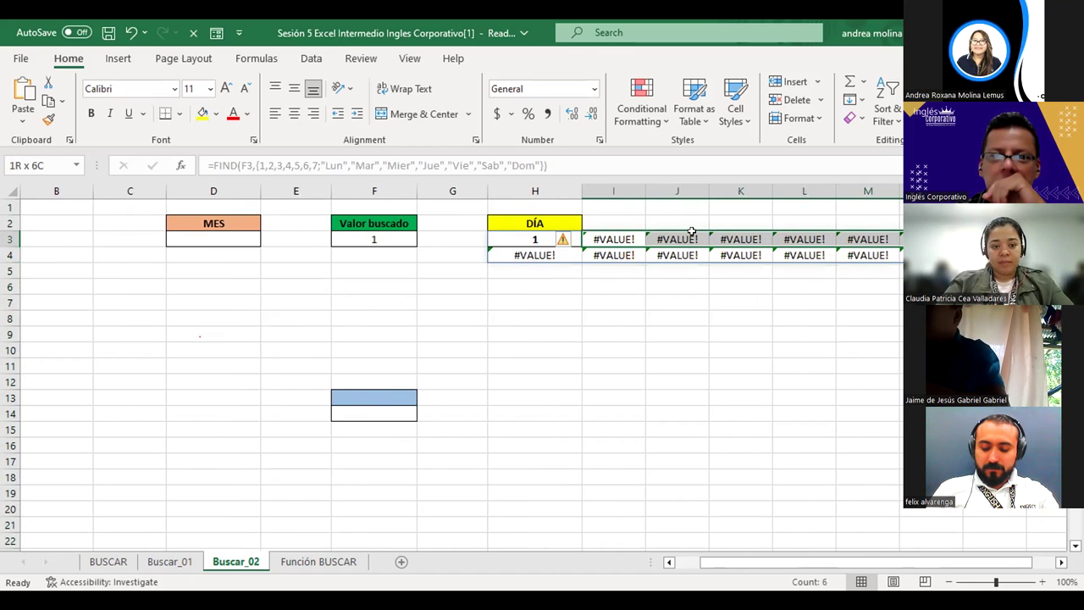
left_click(628, 218)
key("shift+Right")
key("shift+Right")
key("shift+Right")
key("shift+Right")
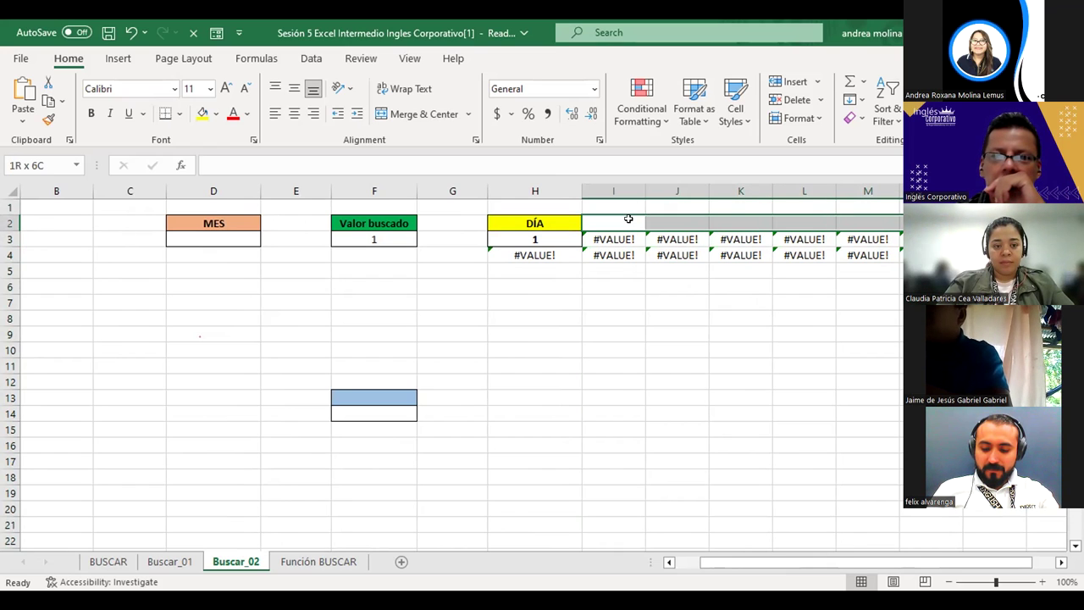
left_click_drag(963, 231, 963, 263)
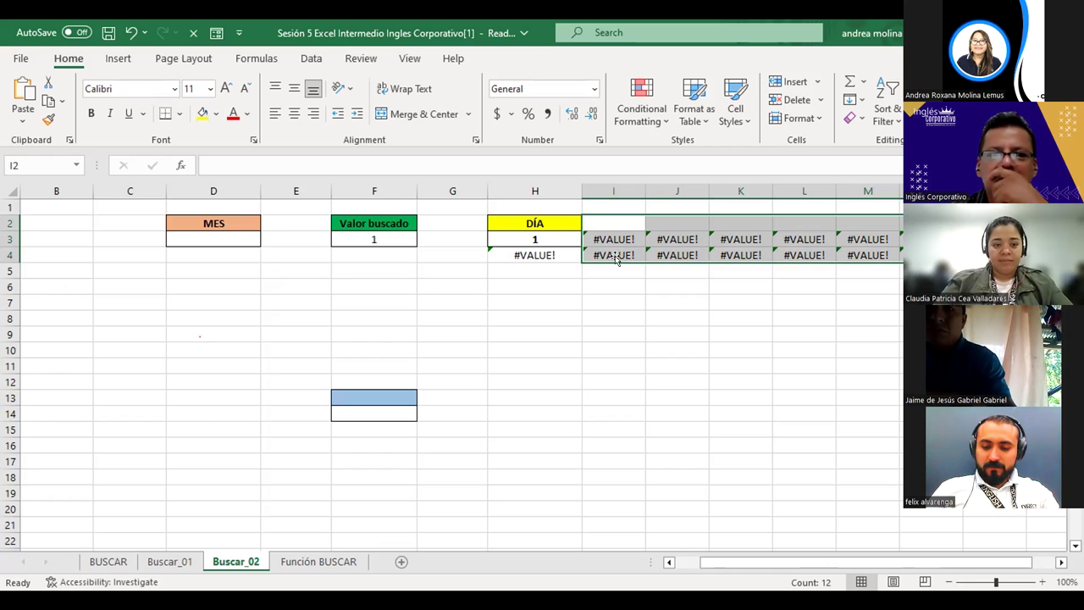
left_click(796, 224)
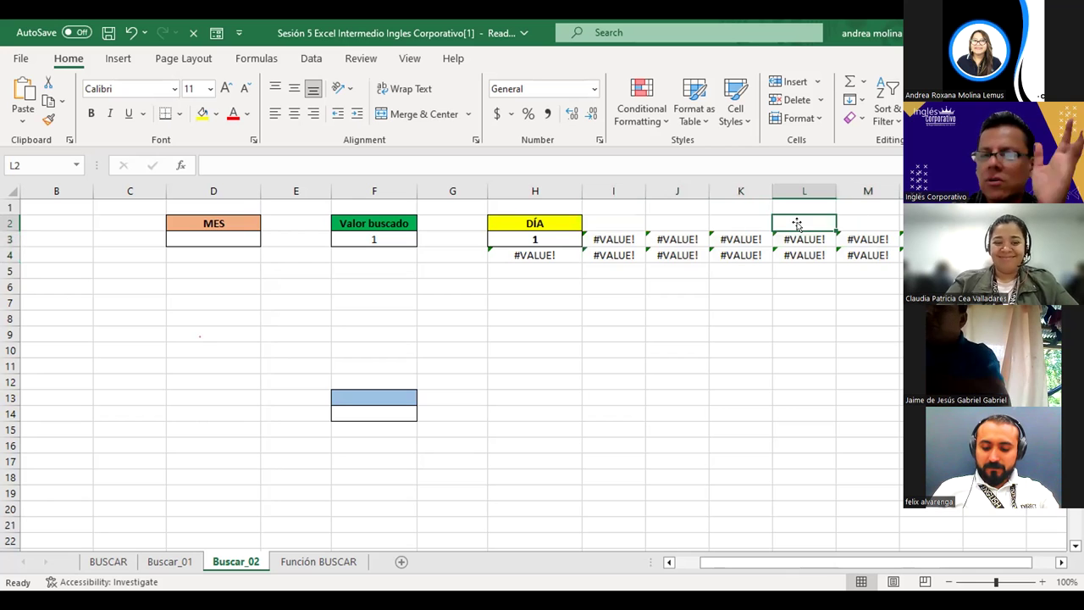
left_click(660, 242)
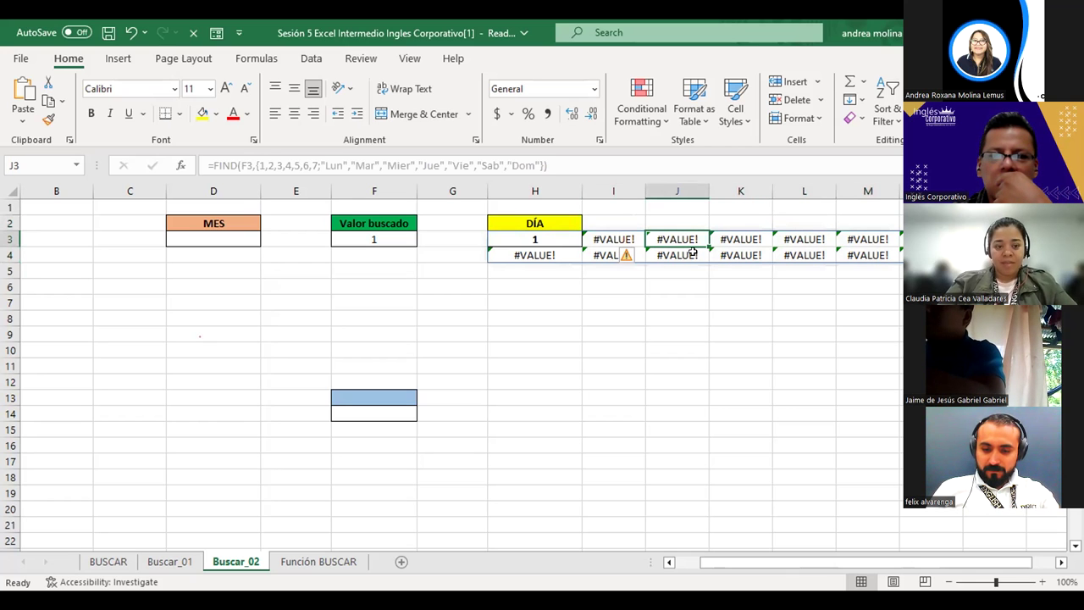
Step: Delete the entire column J using the Delete dialog from cell J4
right_click(695, 252)
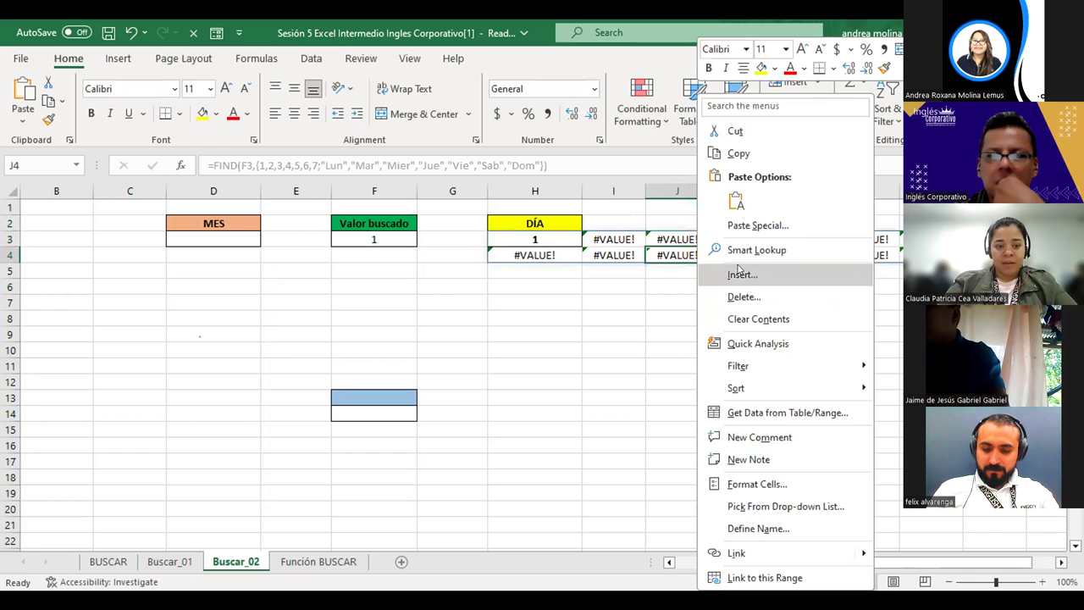
left_click(760, 295)
left_click(716, 336)
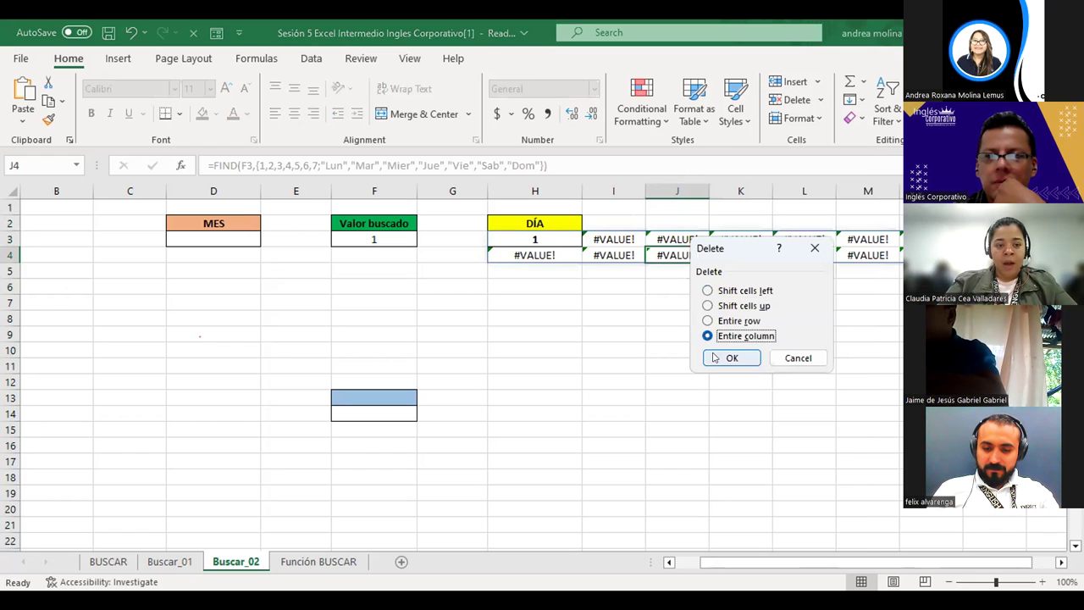
left_click(730, 357)
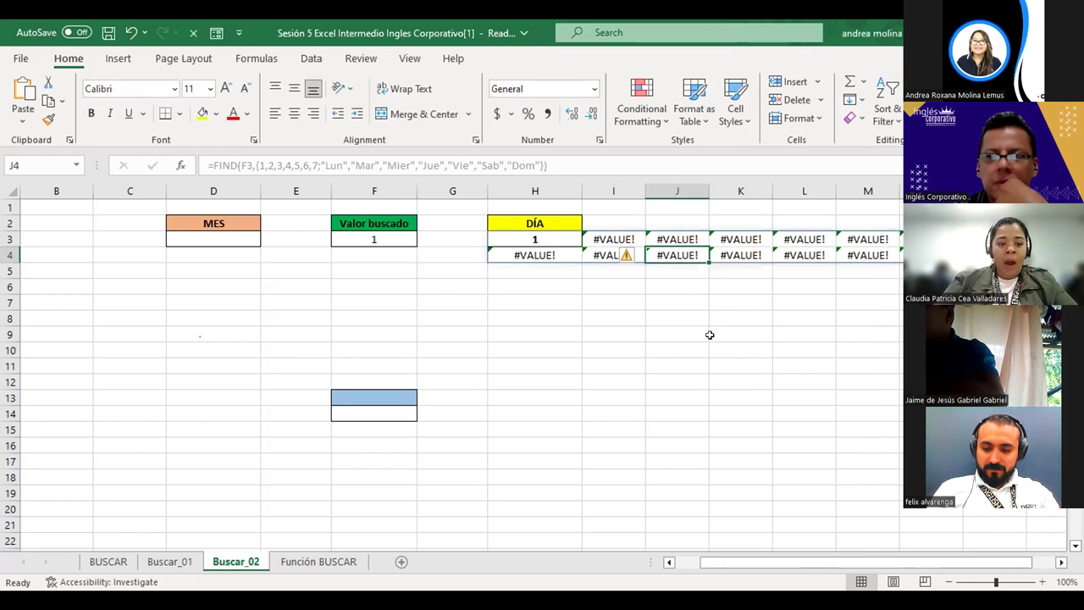
Step: Delete column J again from its header, then select an empty cell
left_click(681, 182)
right_click(688, 192)
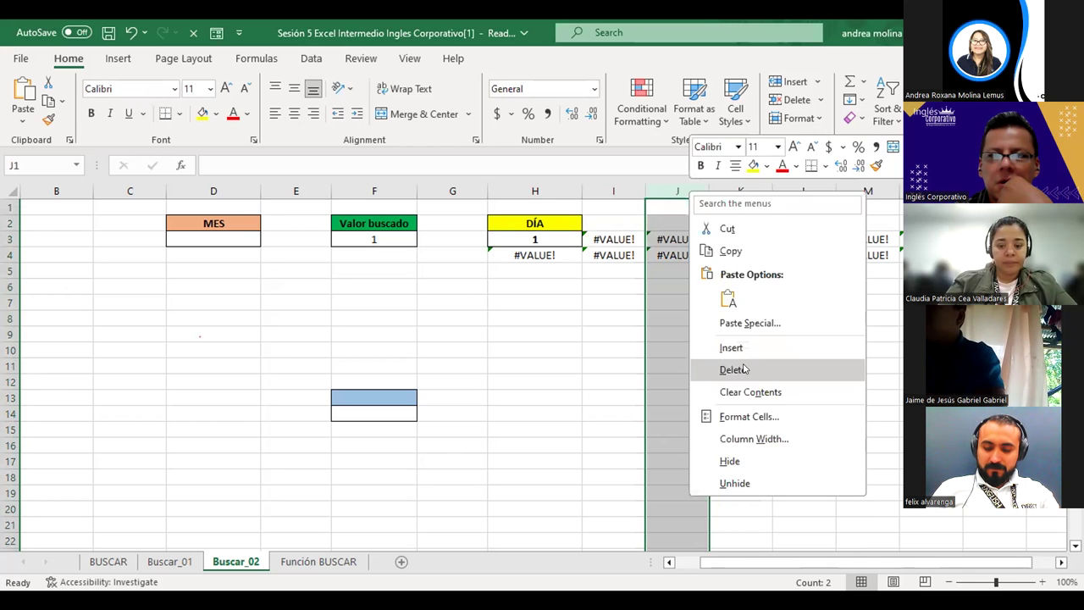
left_click(743, 361)
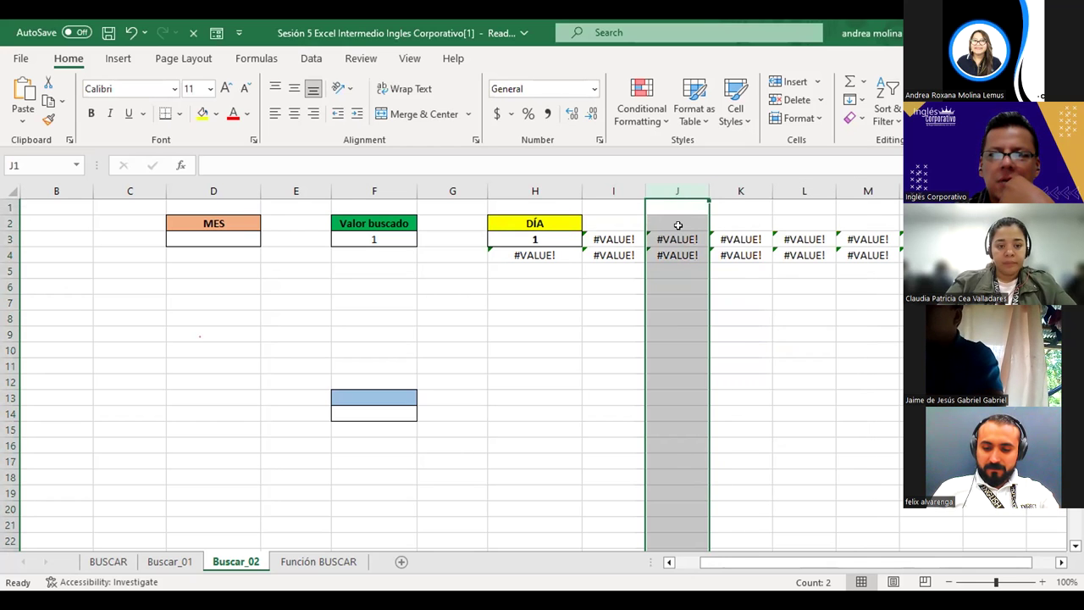
right_click(686, 223)
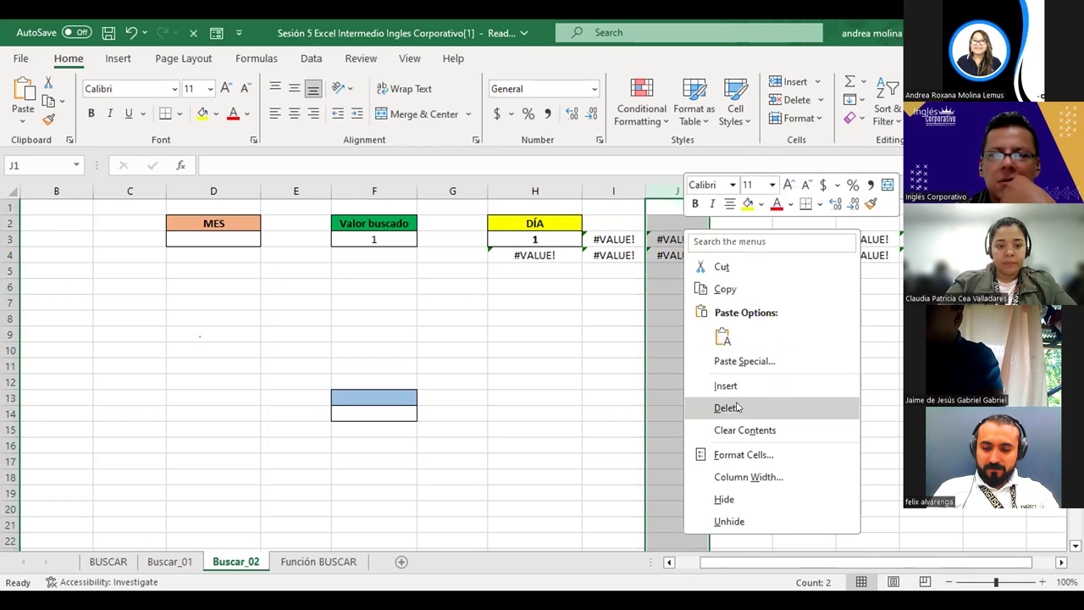
right_click(687, 218)
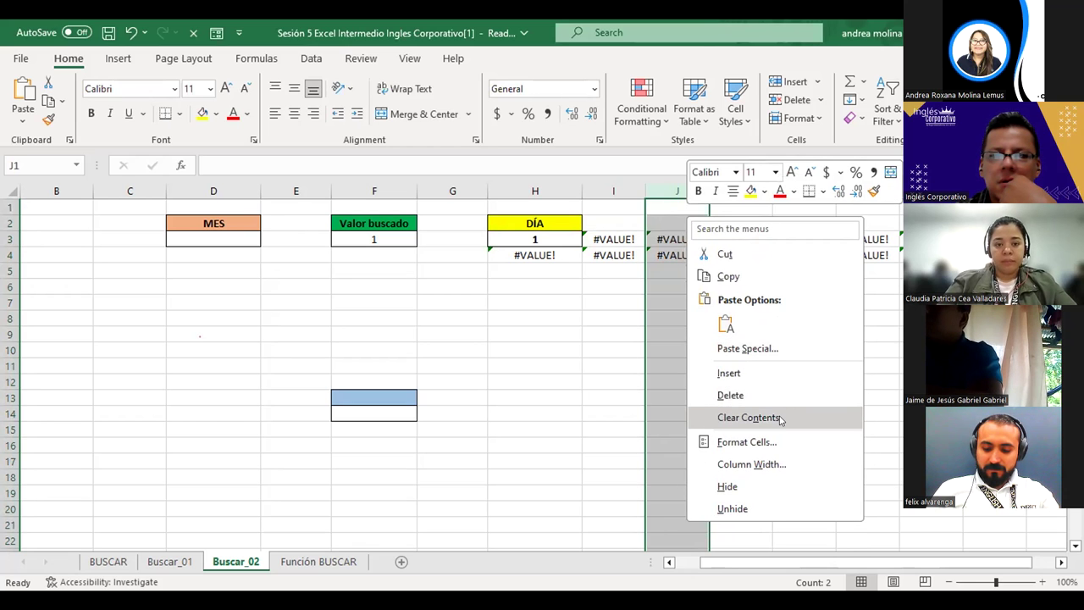
left_click(781, 417)
left_click(792, 393)
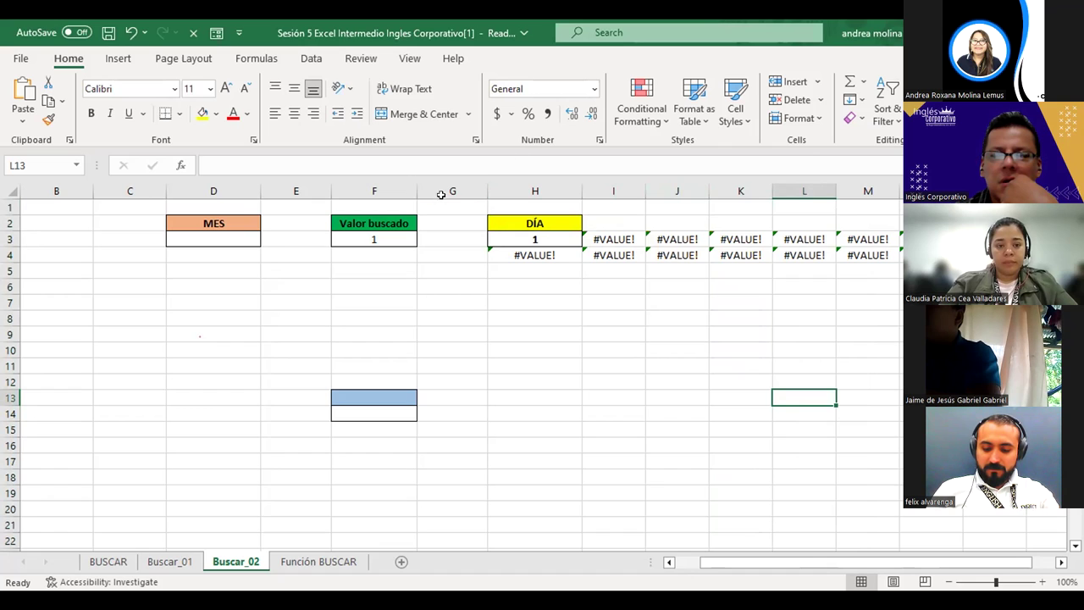
double_click(559, 237)
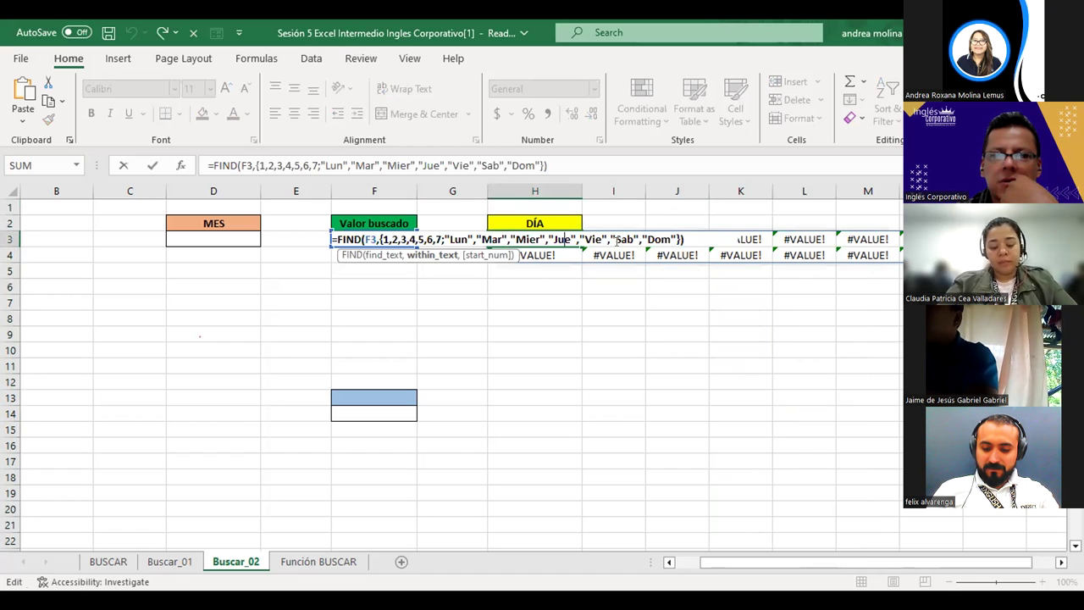
key("Return")
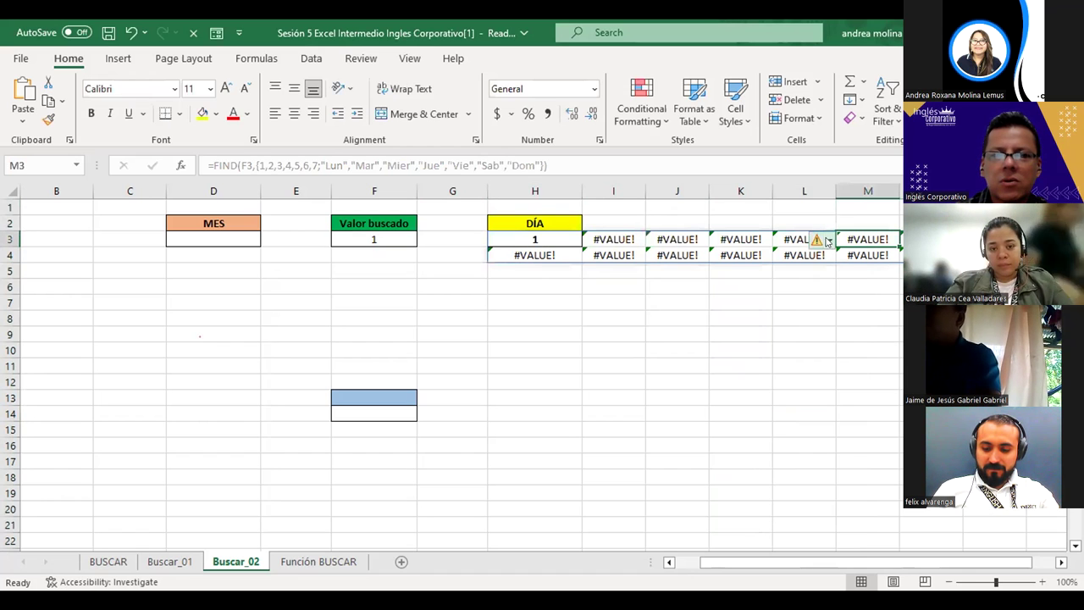
left_click(818, 241)
left_click(852, 281)
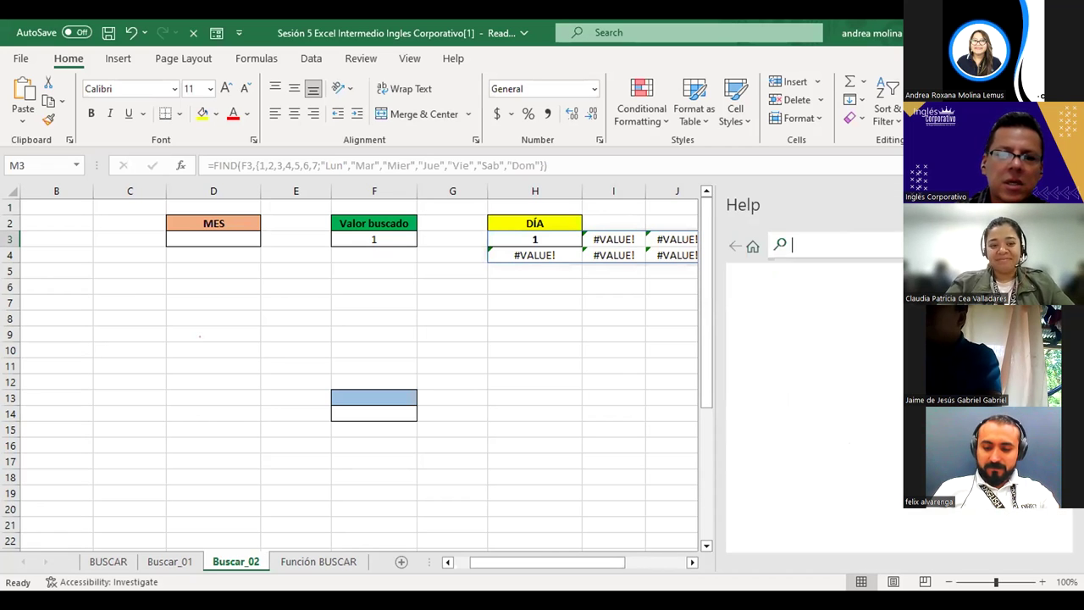
left_click(1062, 204)
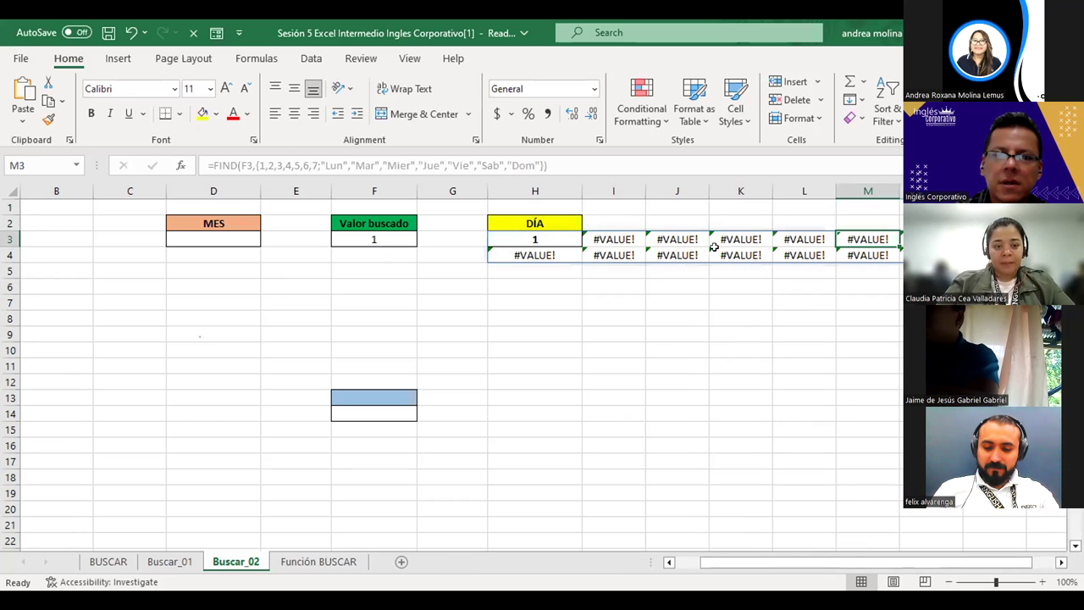
Step: Set Ignore Error on the #VALUE! result cells of the FIND spill
left_click(748, 240)
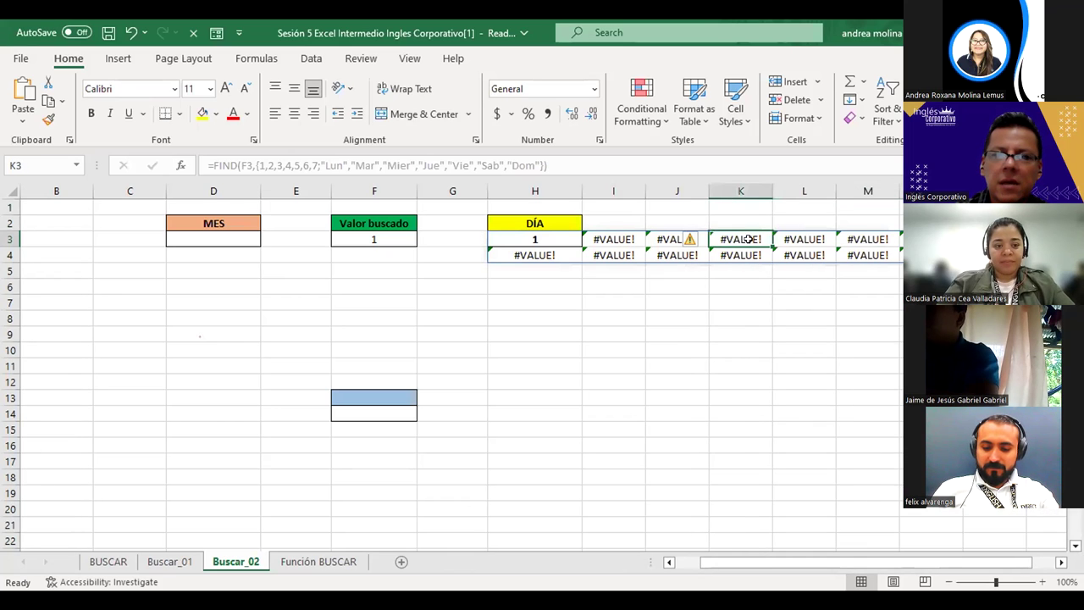
left_click(689, 241)
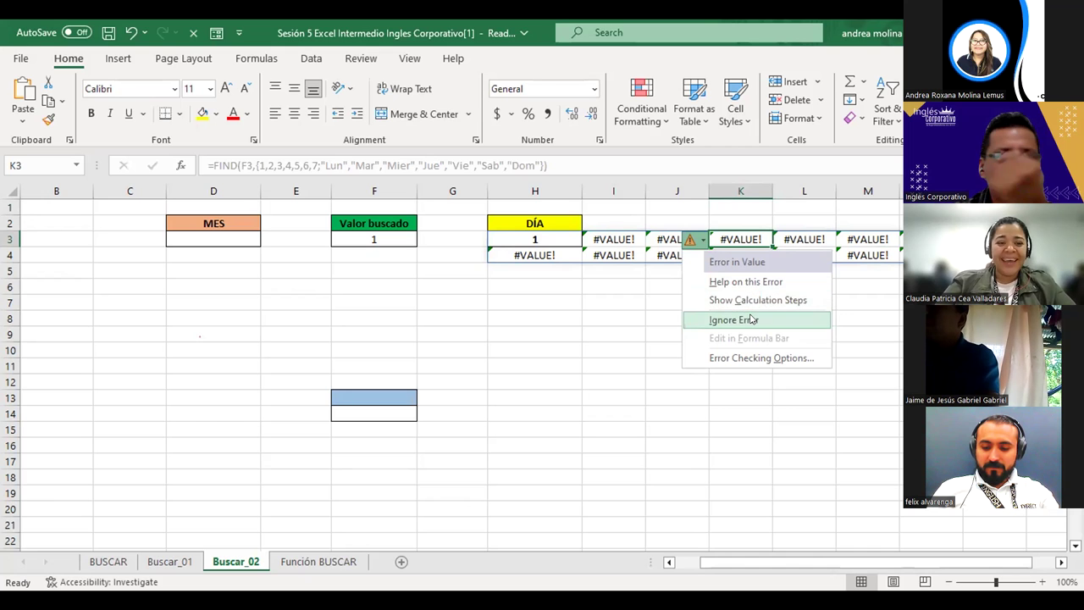
left_click(747, 315)
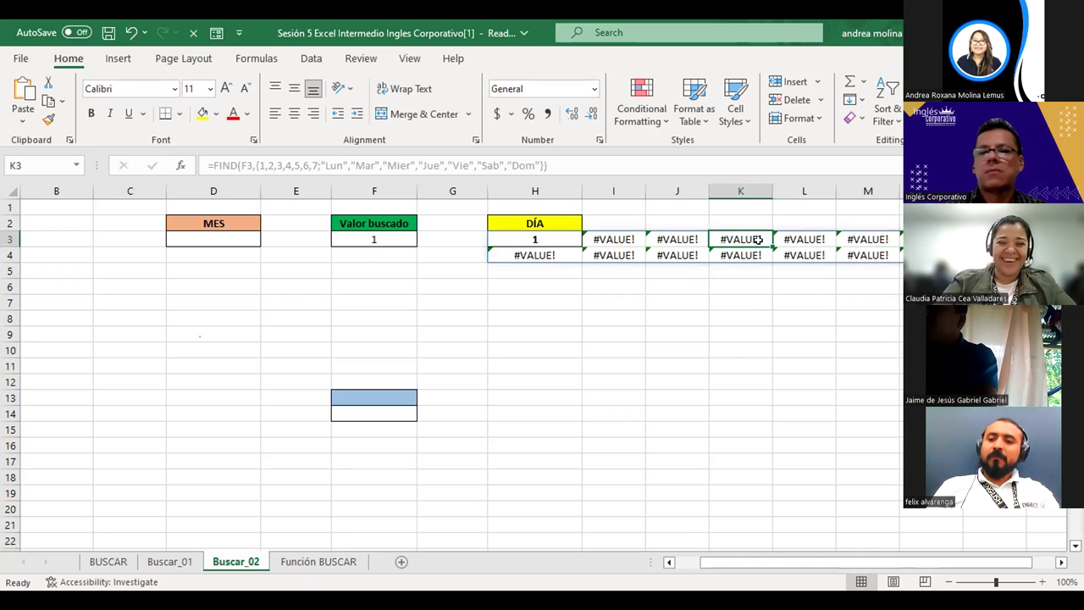
key("Down")
key("Right")
left_click(624, 237)
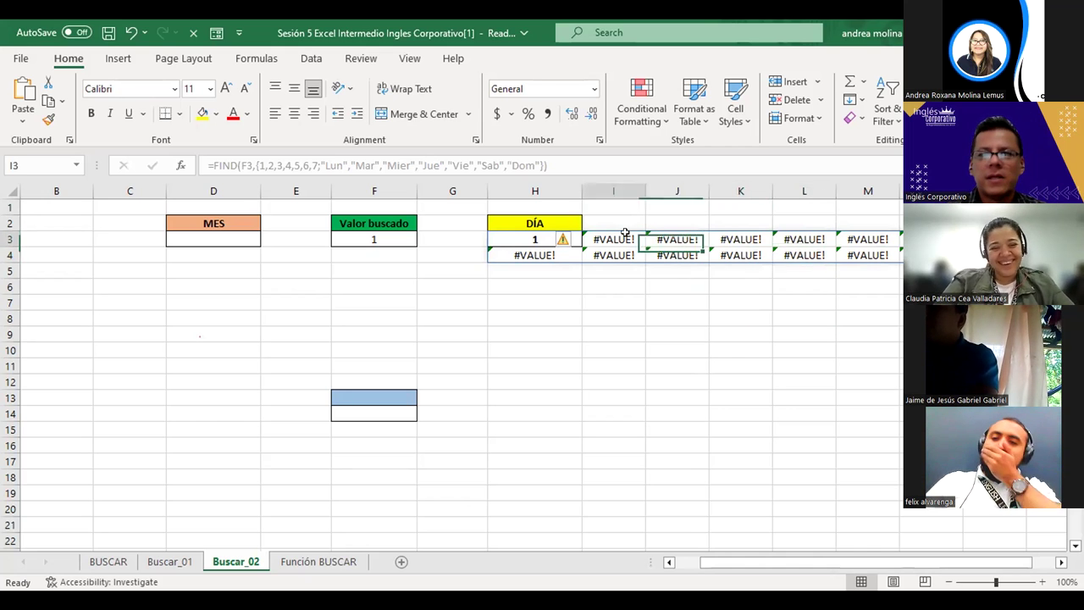
left_click(678, 237)
left_click(641, 242)
left_click(661, 319)
Step: Select H3 across the spilled results into row 4 and blank the H3 entry
left_click(628, 242)
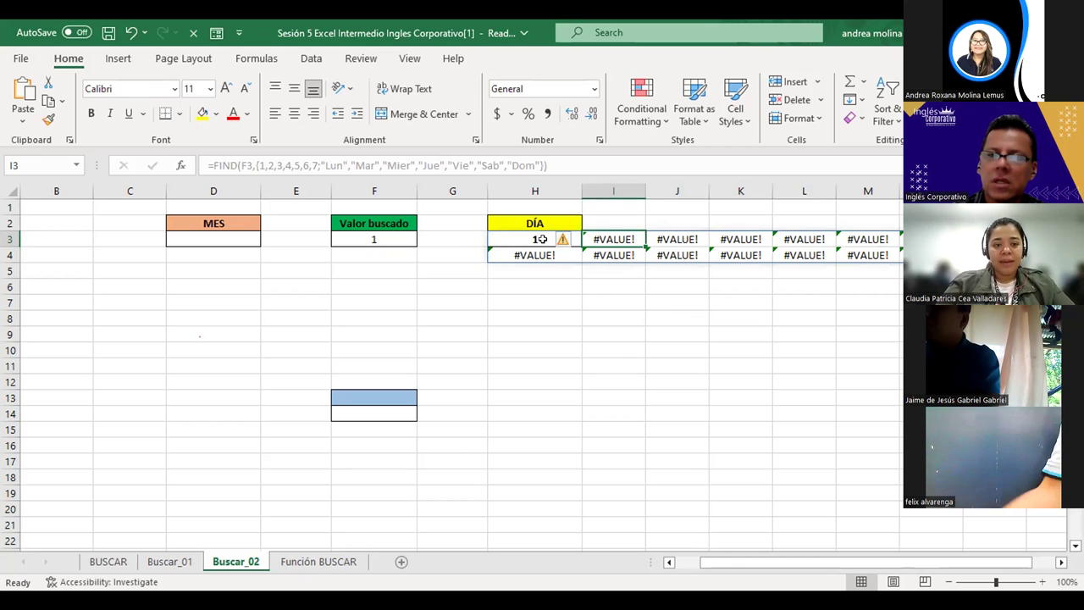
left_click(539, 242)
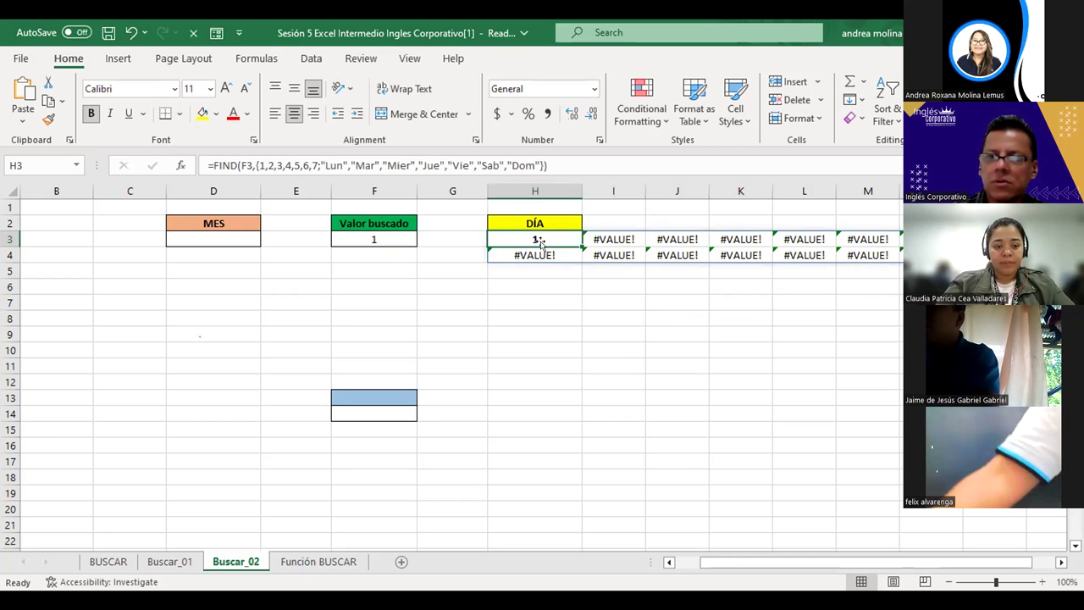
key("shift+Right")
key("shift+Right")
key("shift+Right")
key("shift+Right")
key("shift+Right")
key("shift+Right")
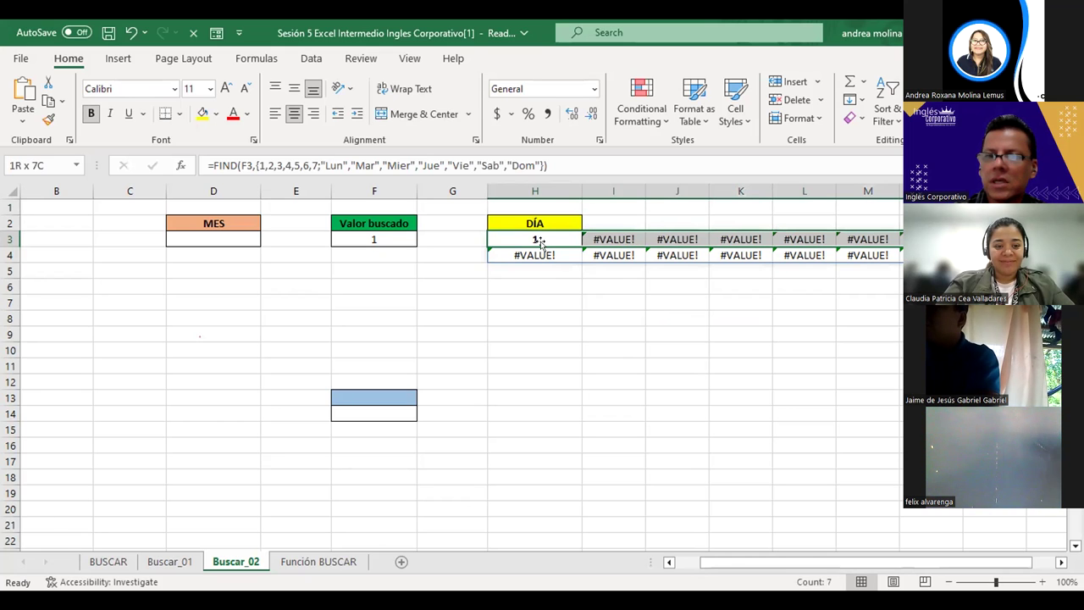
key("shift+Down")
key("BackSpace")
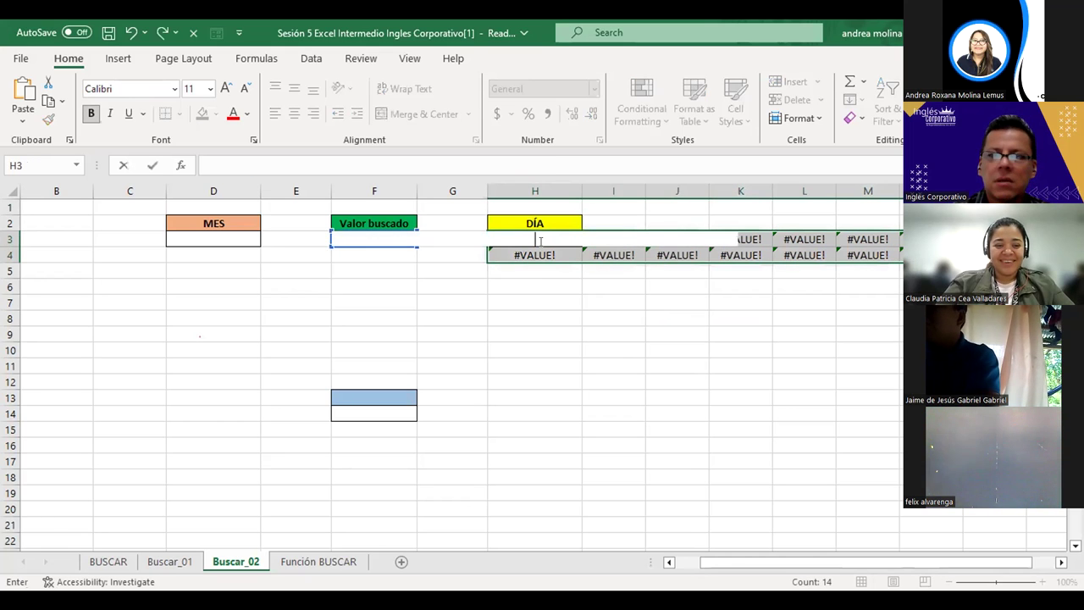
Step: Cancel the edit, select the H3 spill range, and apply Clear All to empty it
key("Escape")
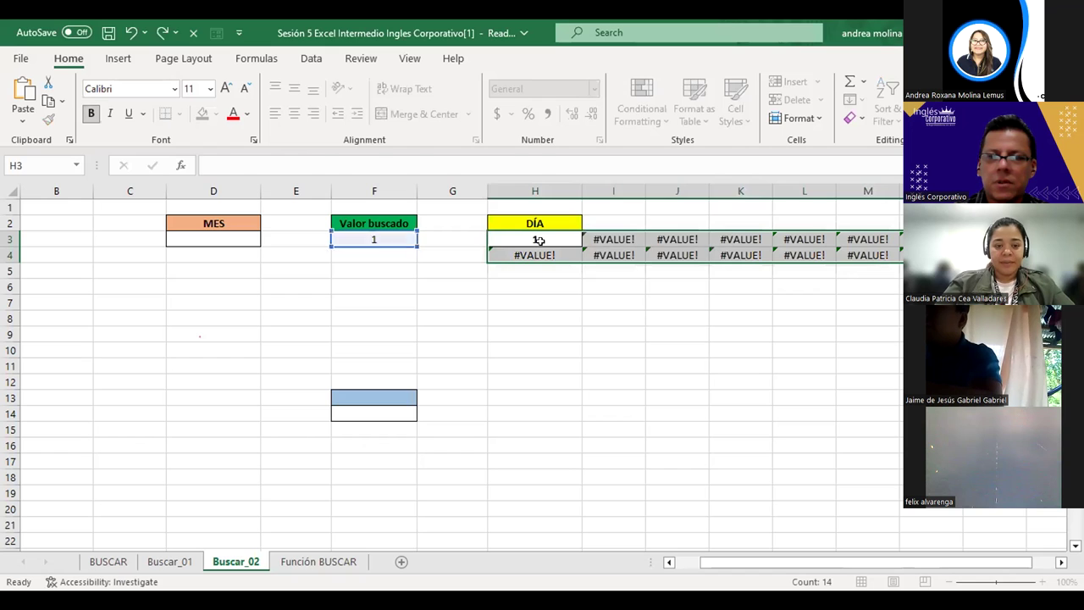
key("shift+Right")
key("shift+Right")
key("shift+Right")
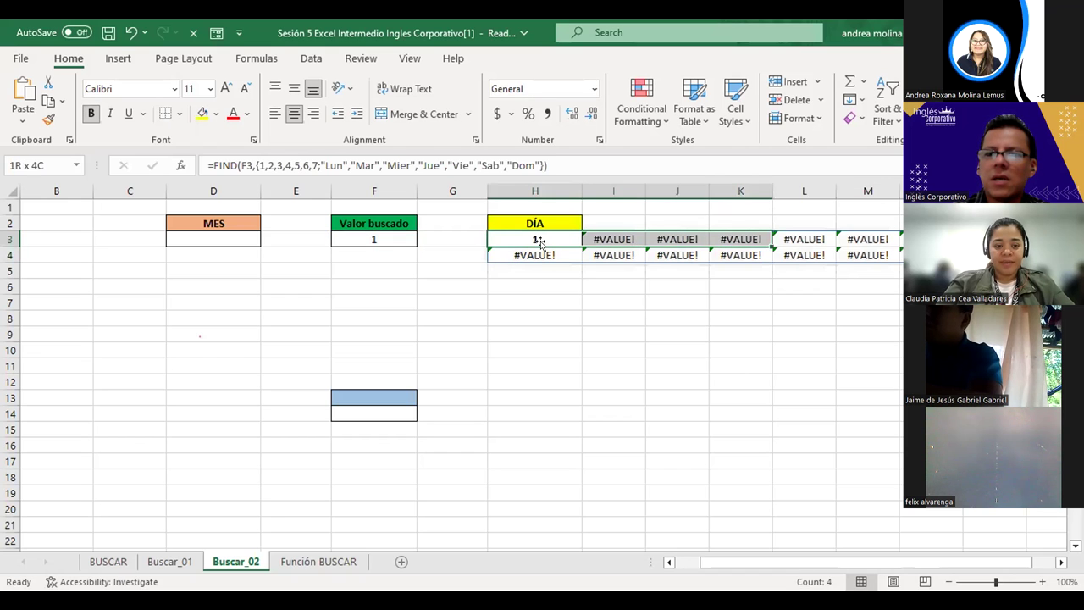
key("shift+Right")
key("shift+Right")
key("shift+Down")
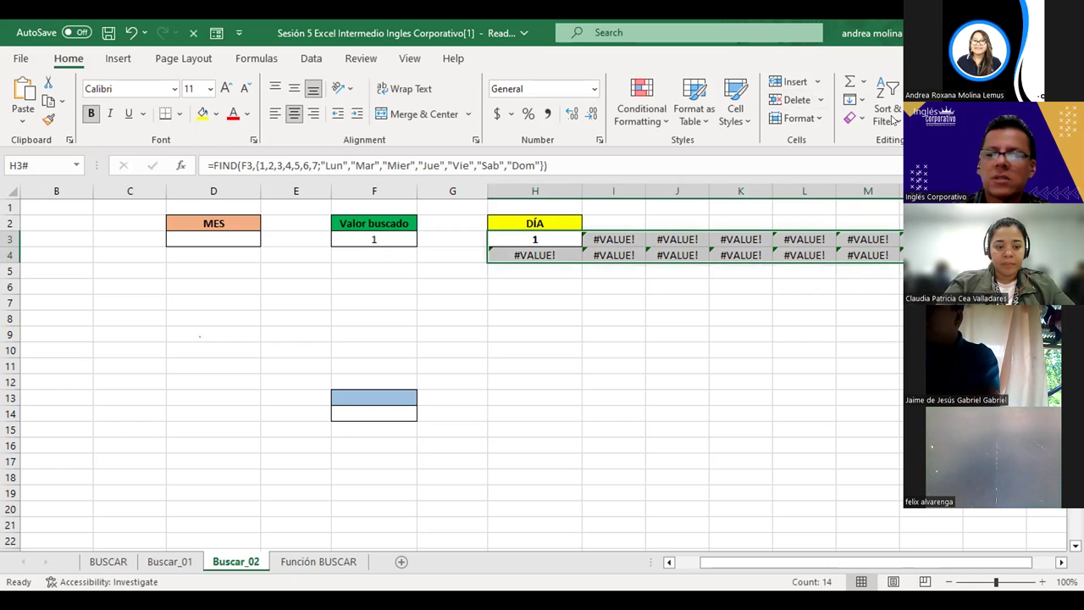
left_click(854, 118)
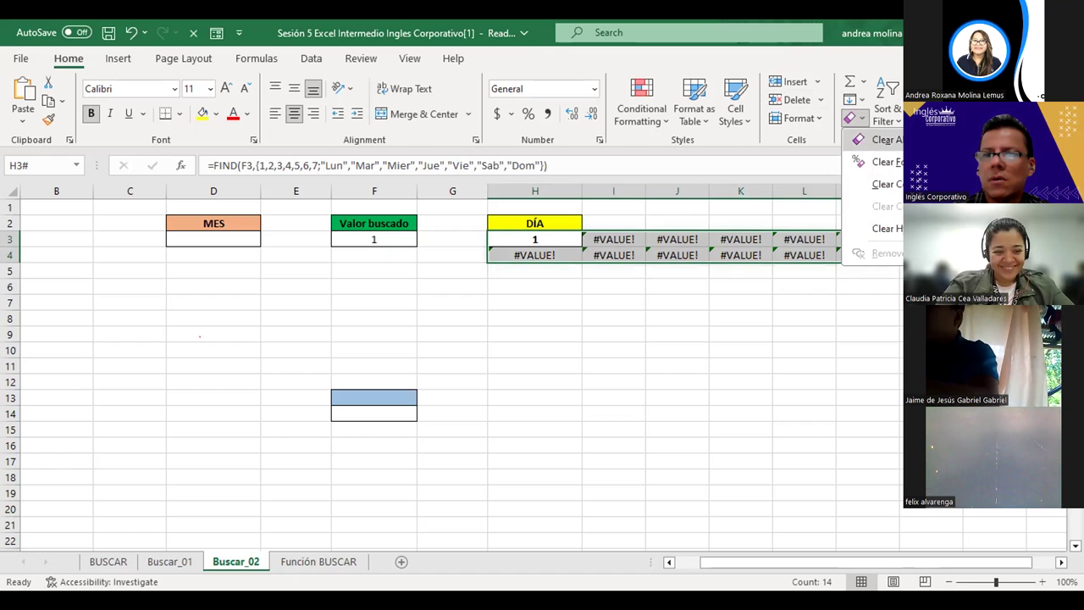
left_click(885, 140)
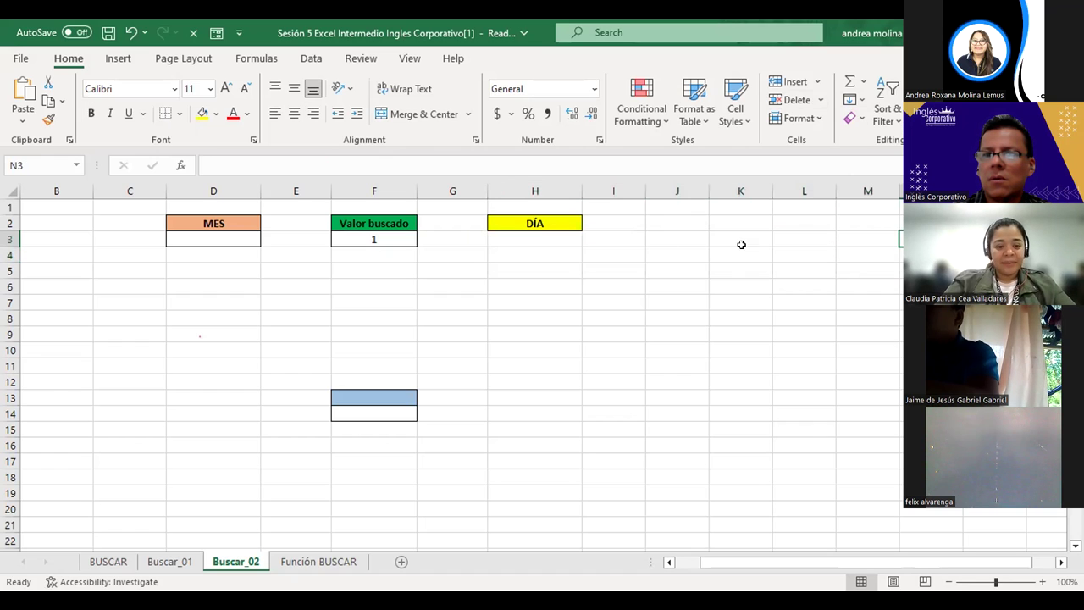
left_click(554, 241)
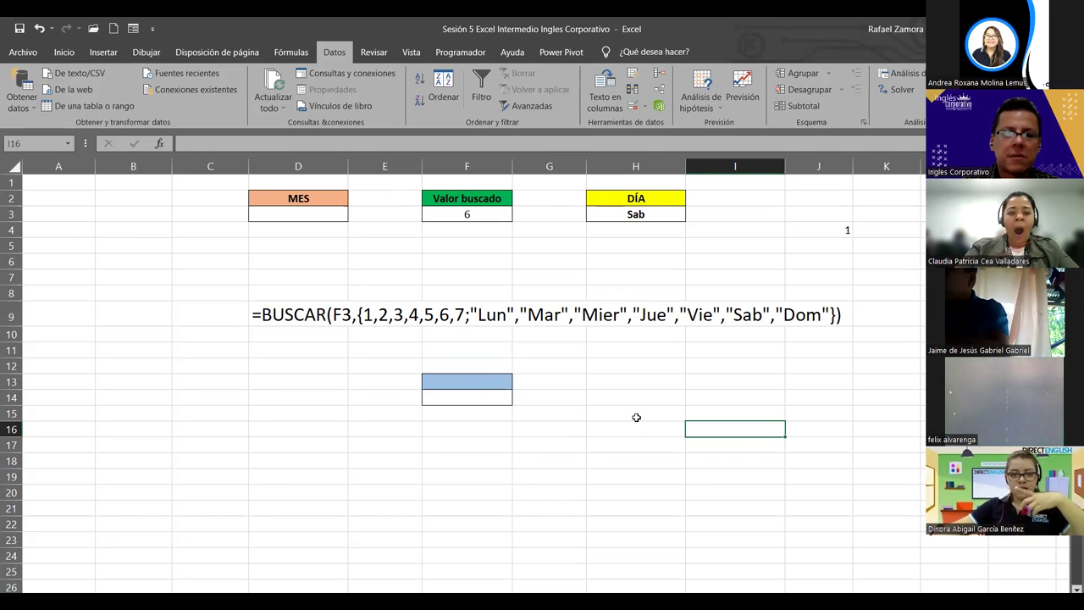
Step: Review the BUSCAR formula unchanged, then drag the blue-headed box up to F11:F12
double_click(637, 212)
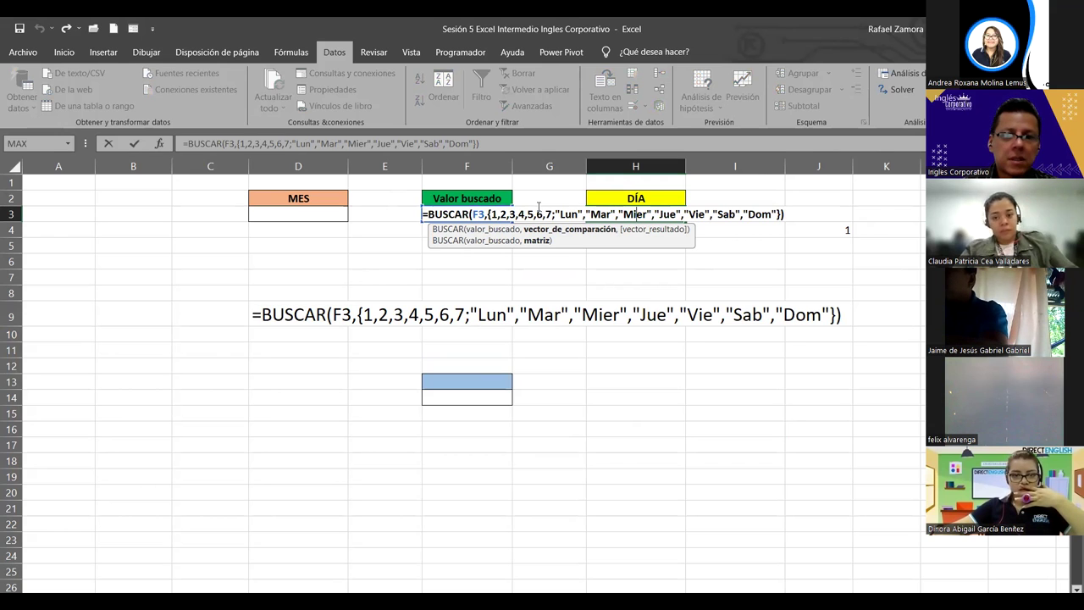
left_click(828, 236)
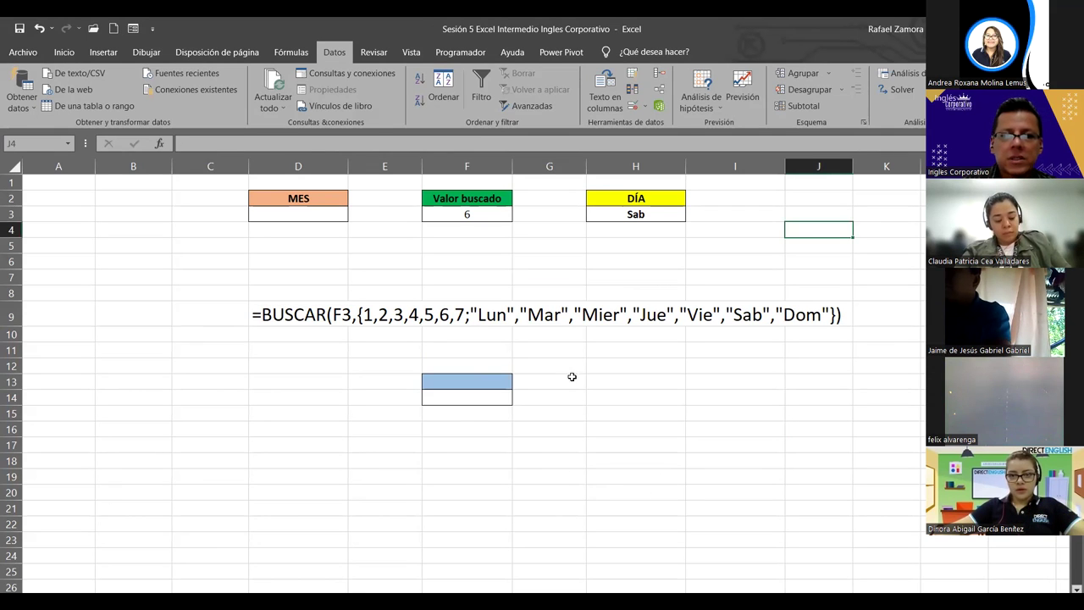
left_click_drag(442, 383, 442, 413)
left_click_drag(456, 373, 460, 344)
left_click(631, 386)
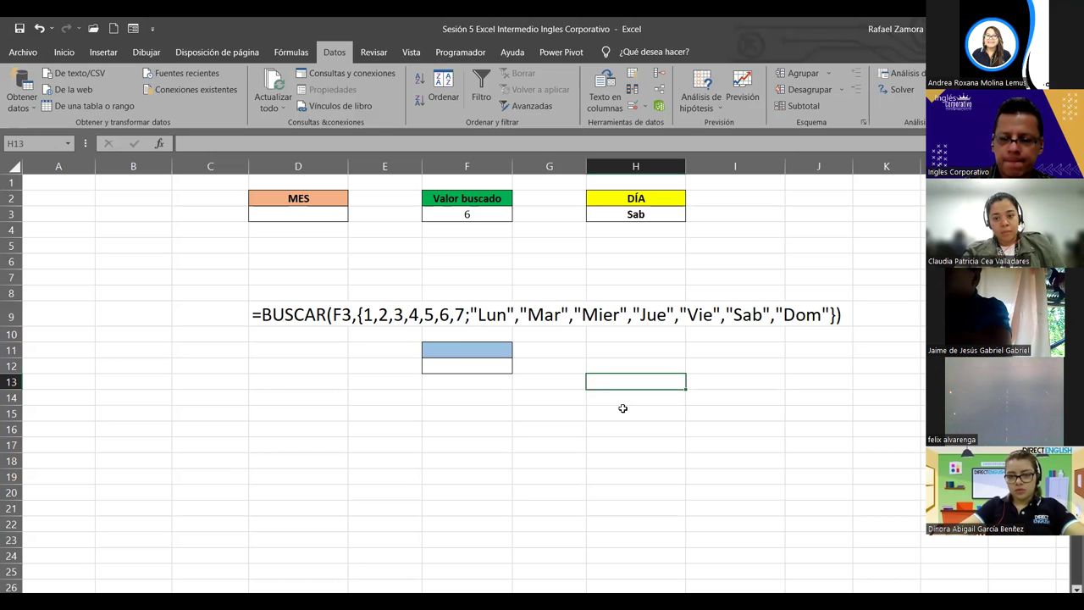
Step: Fill H13:H17 with the centred series 1 to 5
type("1")
key("Return")
left_click(639, 381)
left_click(64, 52)
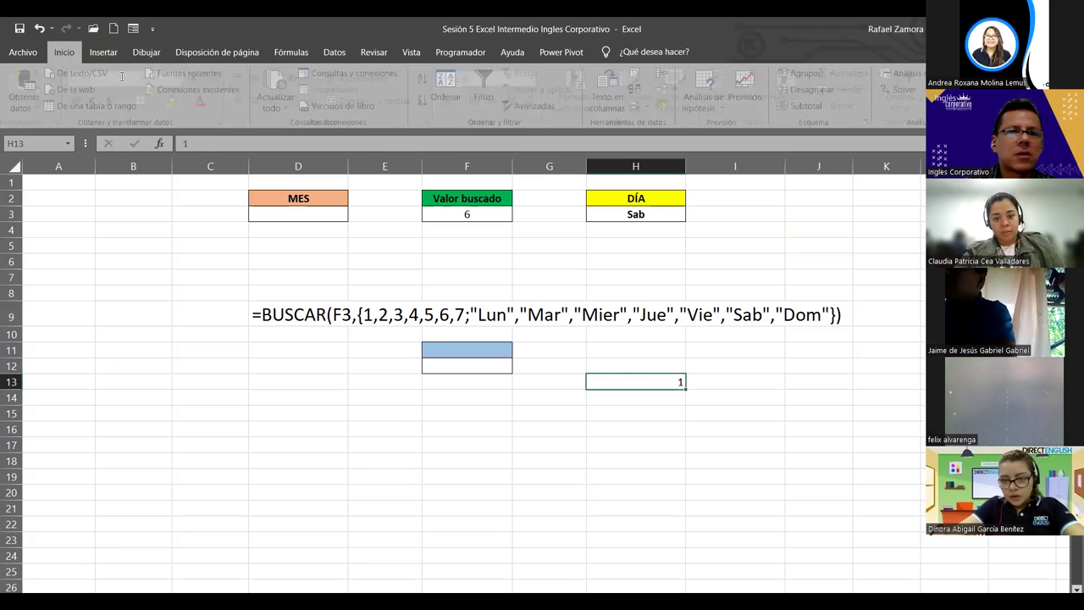
left_click(260, 100)
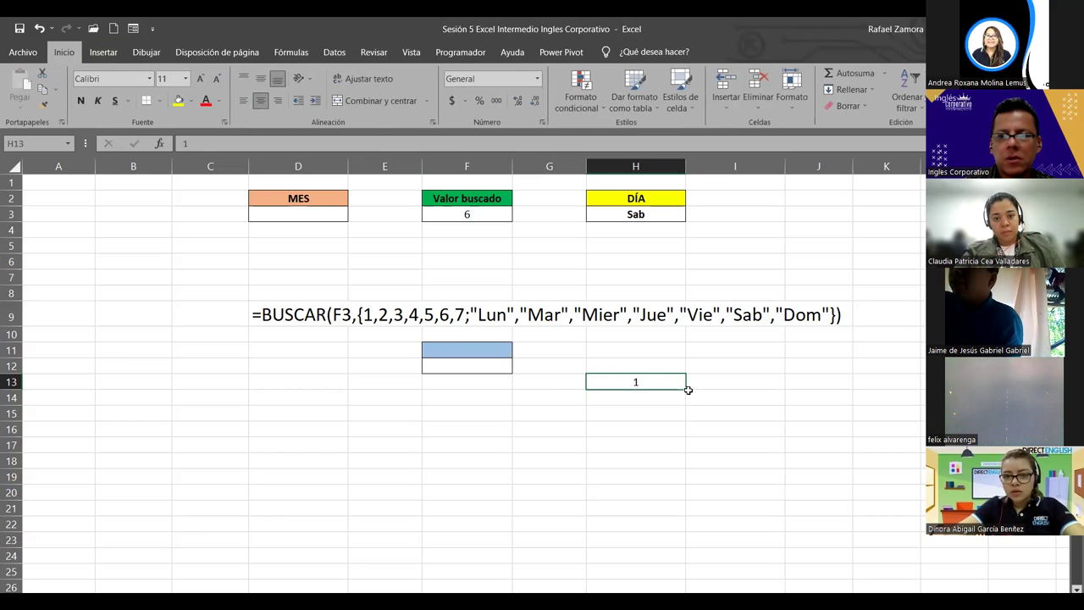
left_click_drag(685, 389, 673, 442)
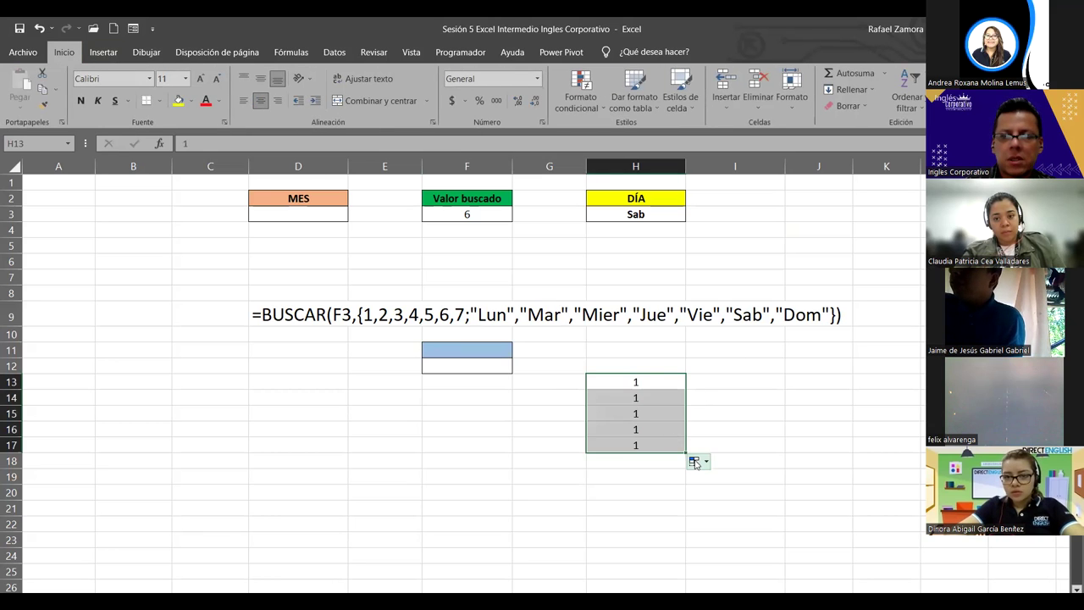
left_click(696, 460)
left_click(740, 500)
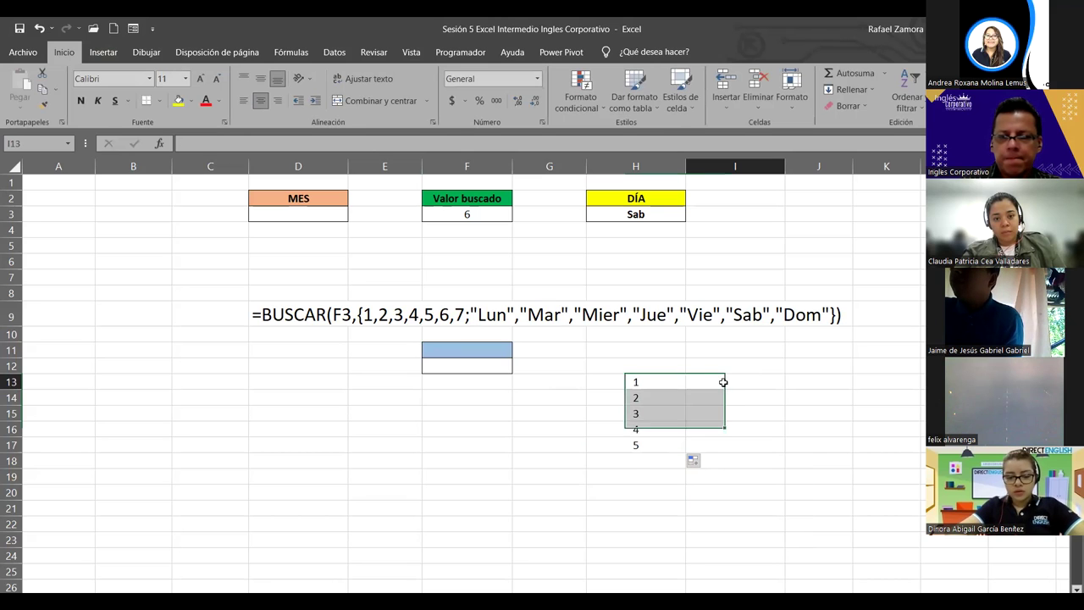
Step: Type five sample first names into I13:I17 beside the numbers
left_click(721, 382)
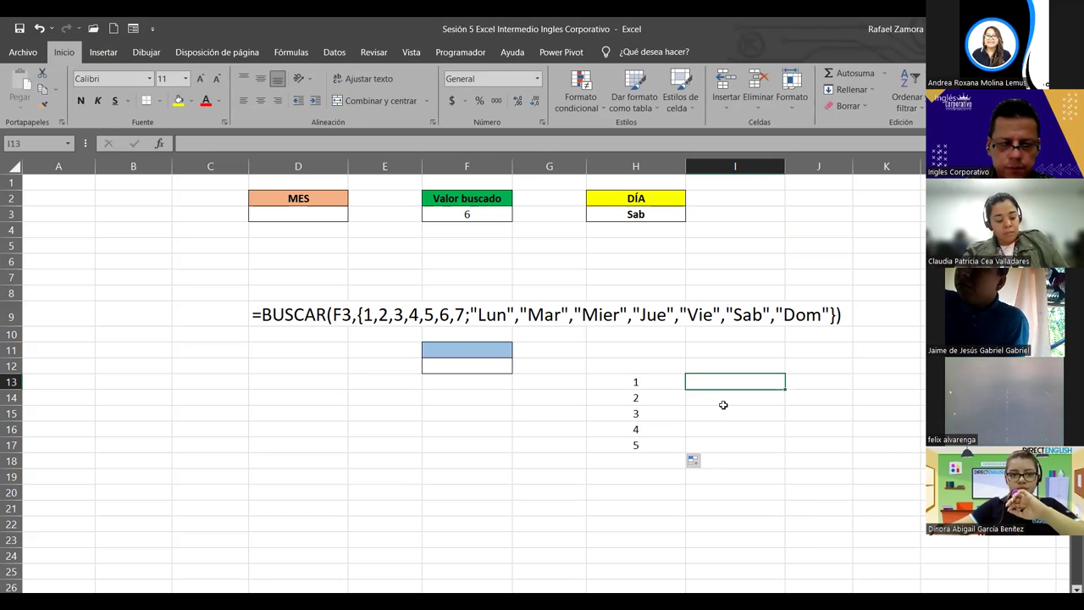
type("Juan")
key("Return")
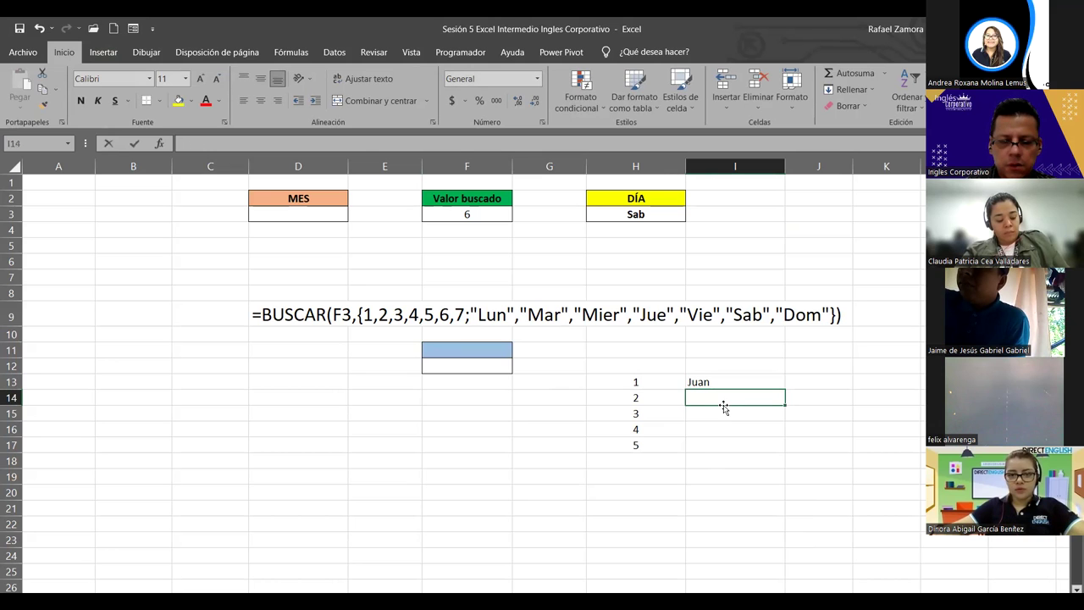
type("Pedro\\")
key("BackSpace")
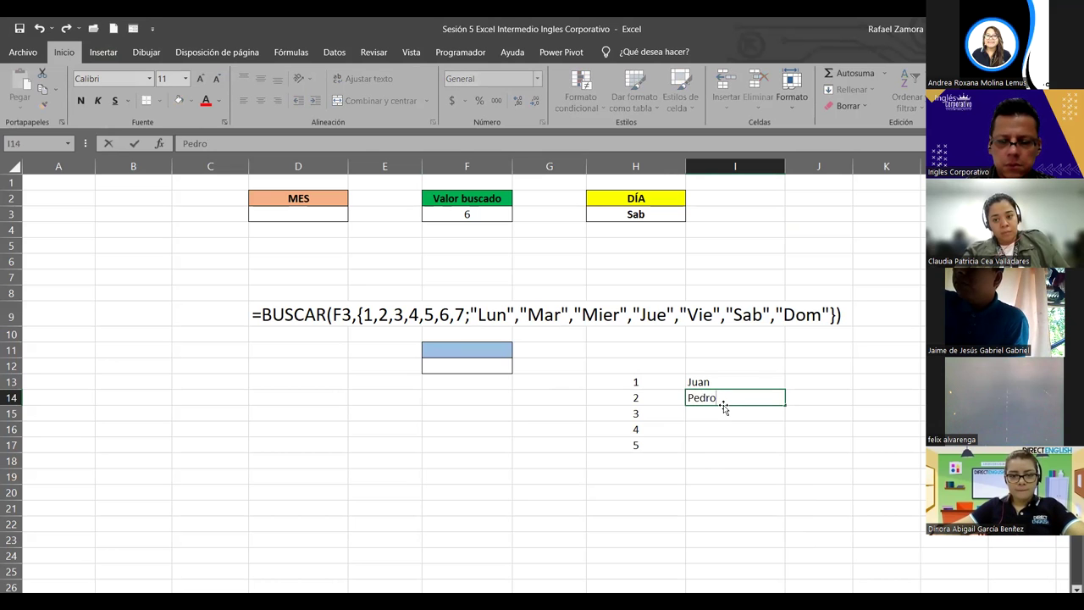
key("Return")
key("BackSpace")
type("So")
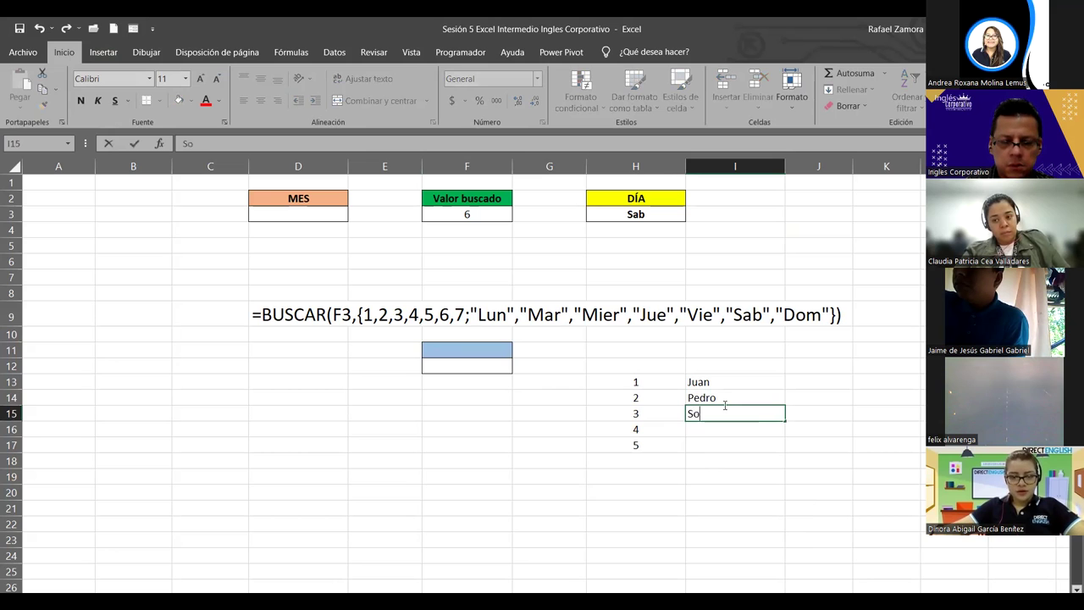
type("fia")
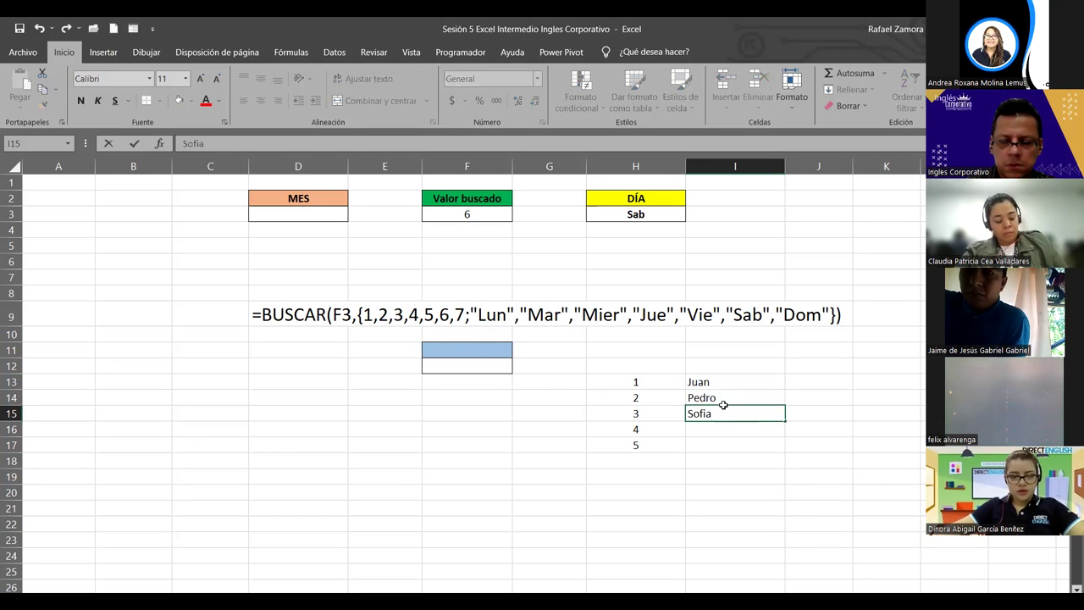
key("Return")
type("Karla\\")
key("BackSpace")
key("Return")
type("er")
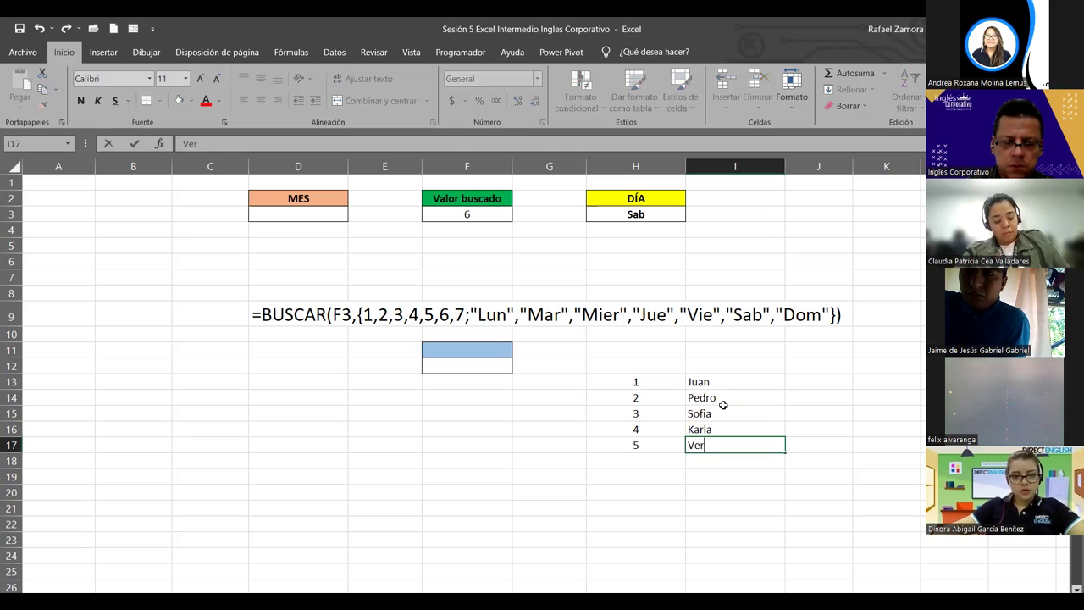
type("onica")
key("Return")
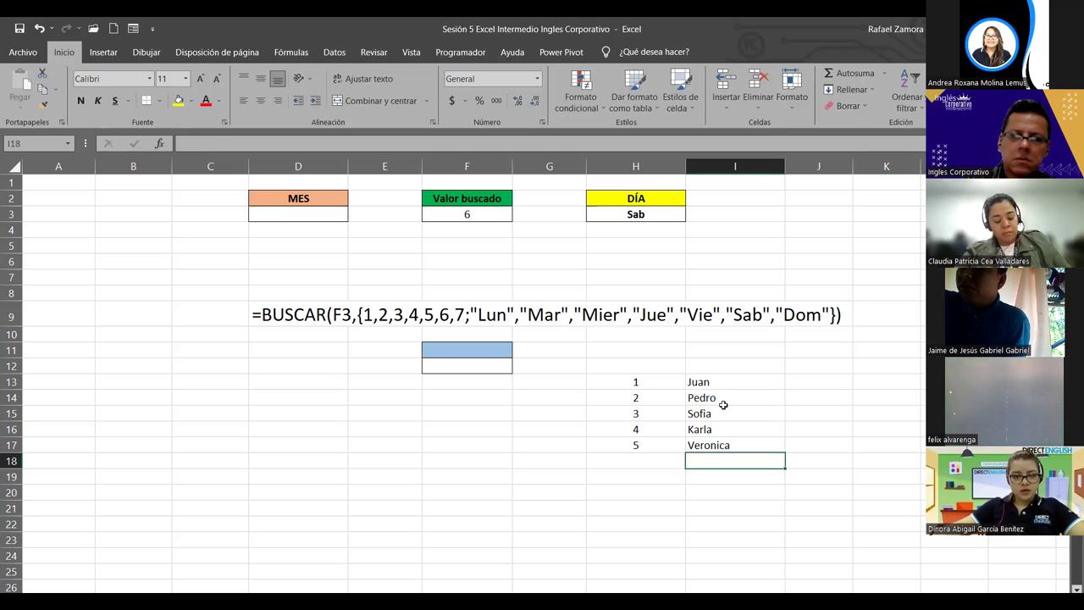
Step: Enter 1 in the blue-filled cell F11 as the lookup value
left_click(652, 387)
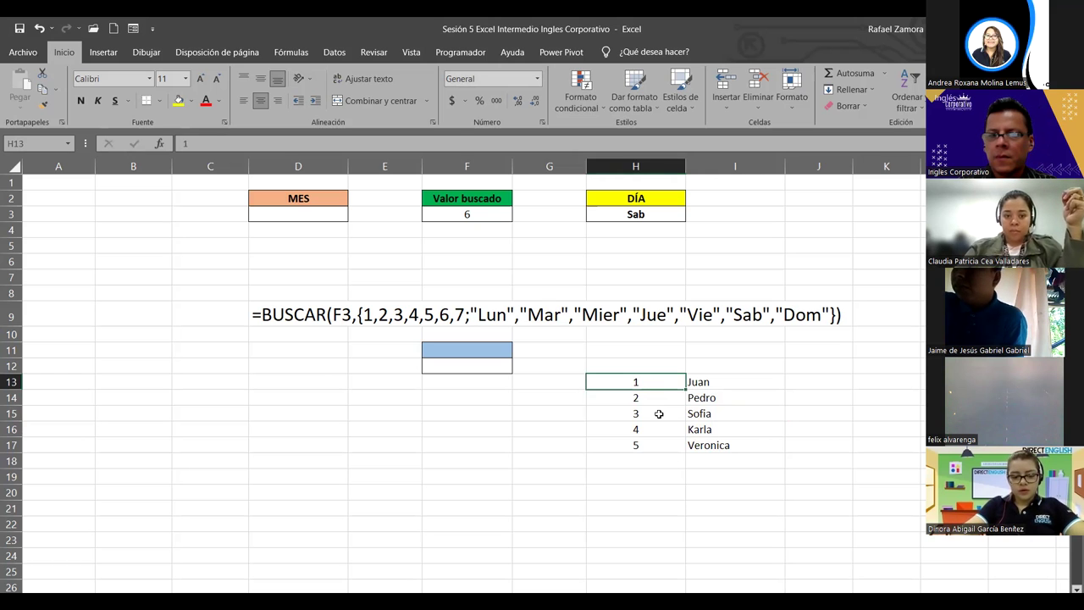
left_click(494, 365)
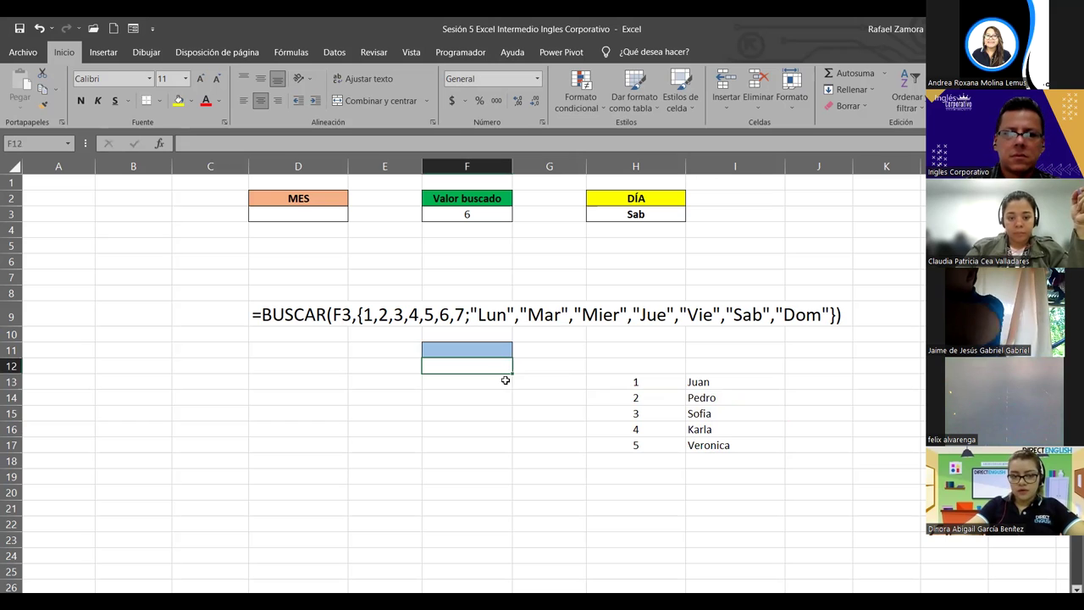
left_click(498, 345)
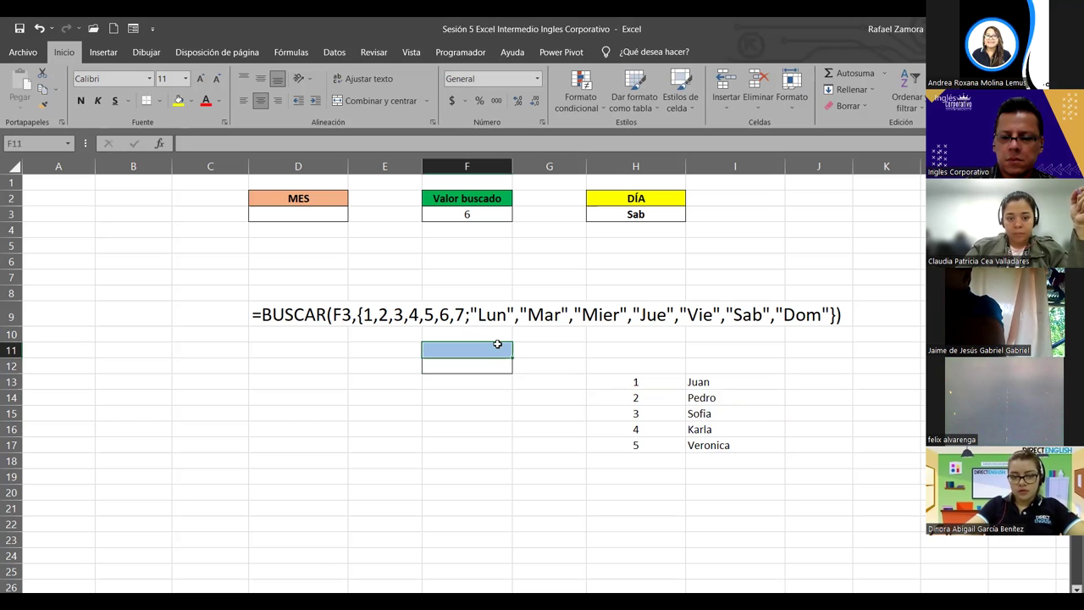
type("1")
key("Return")
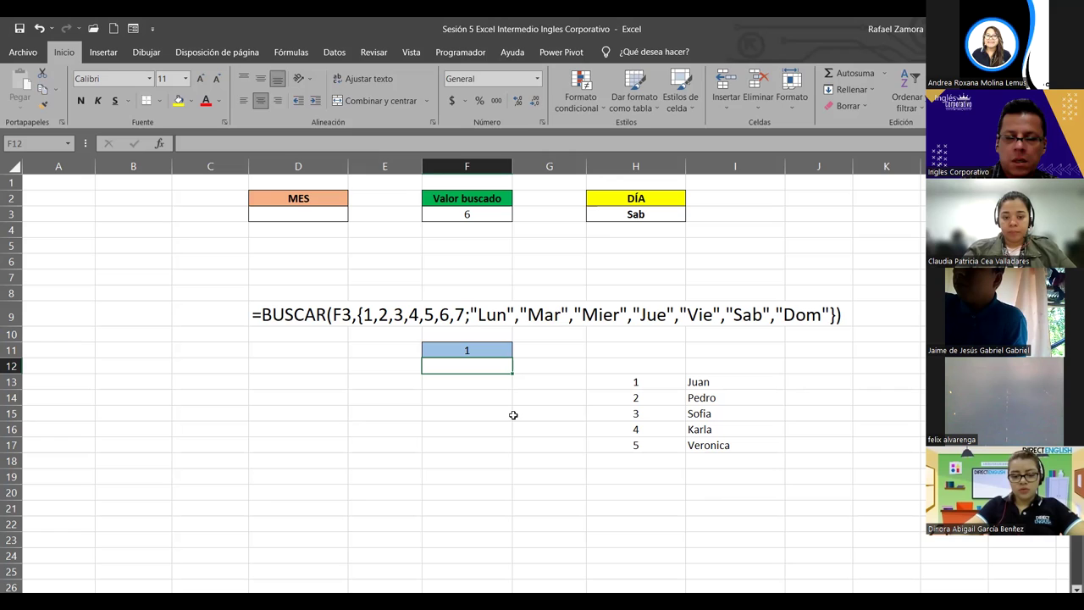
type(")")
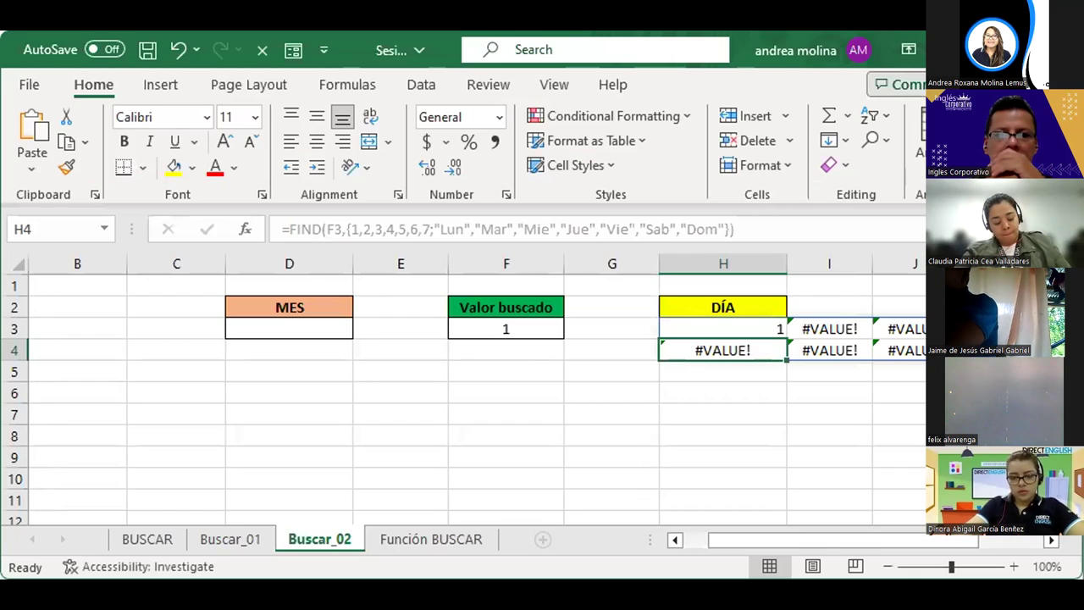
Step: Commit the FIND day-name formula in H3, then open the File backstage view
left_click(595, 49)
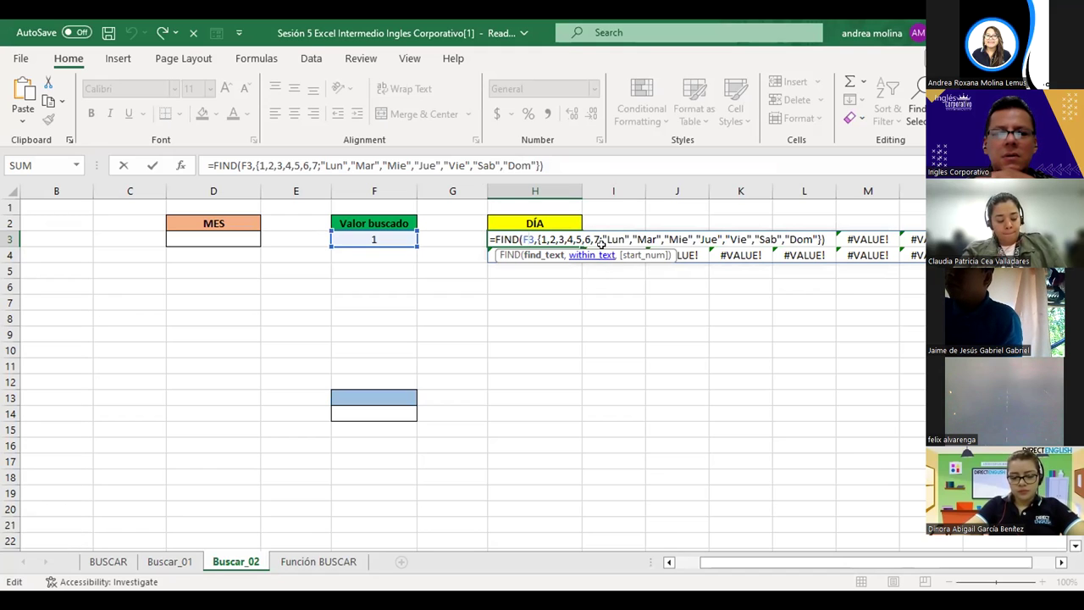
key("ctrl+Return")
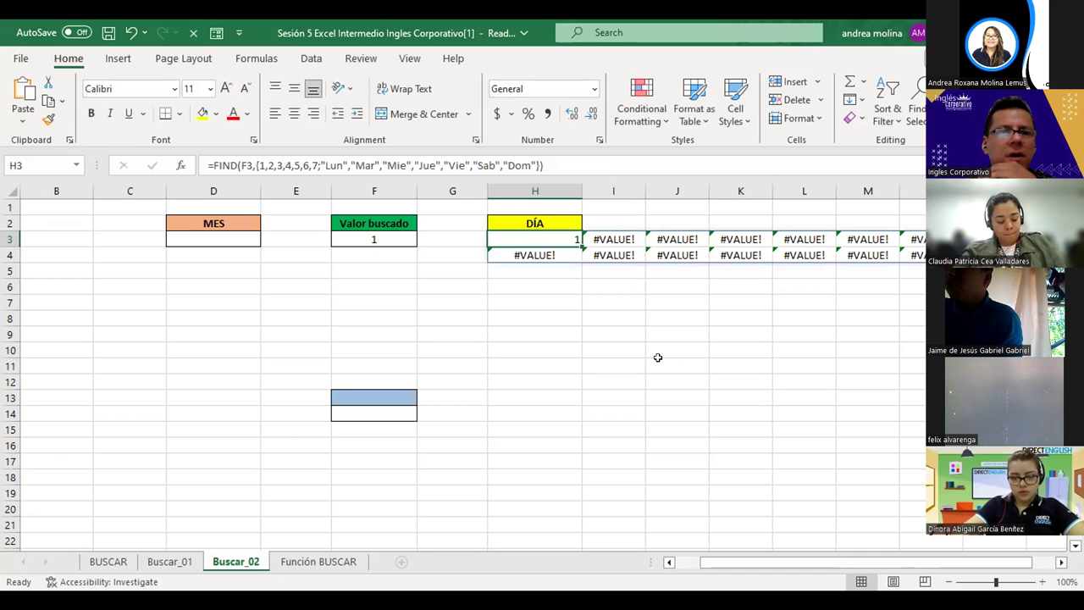
left_click(658, 357)
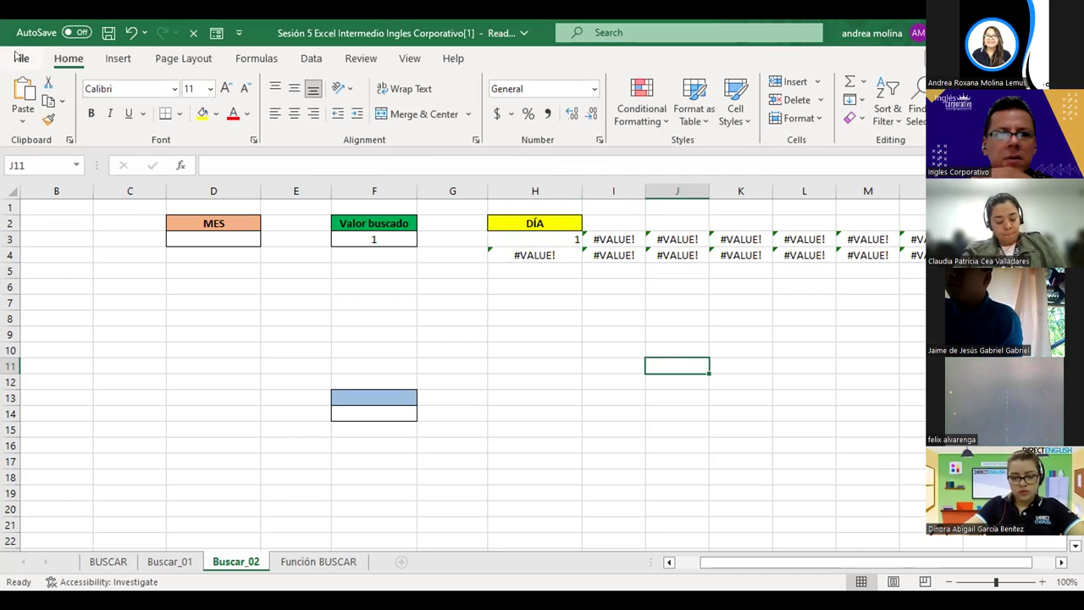
left_click(19, 57)
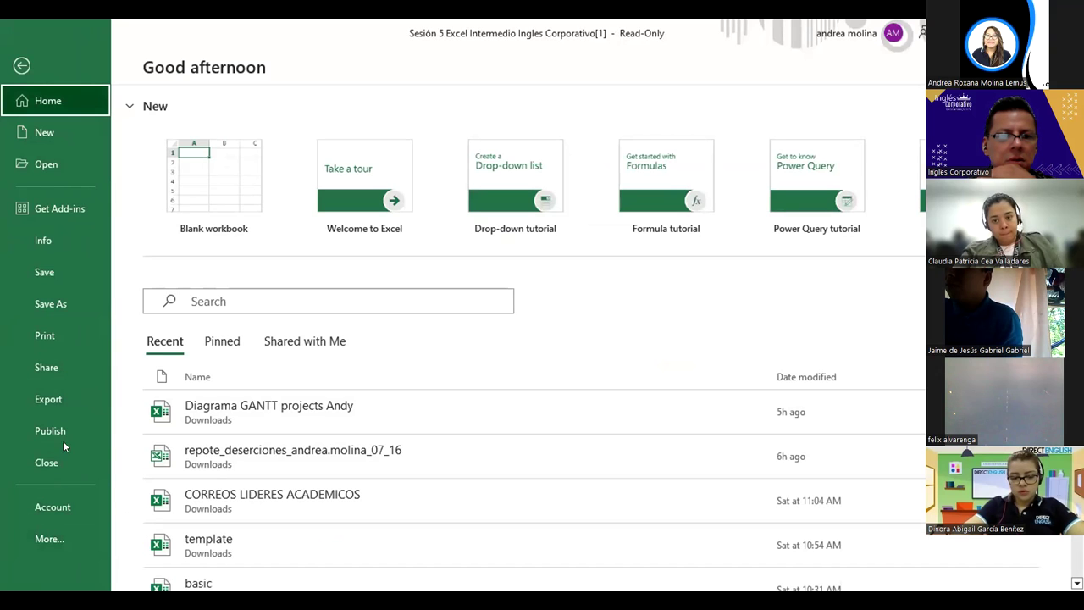
Step: View the Account page's Office product information, then go back to the Buscar_02 sheet
left_click(58, 502)
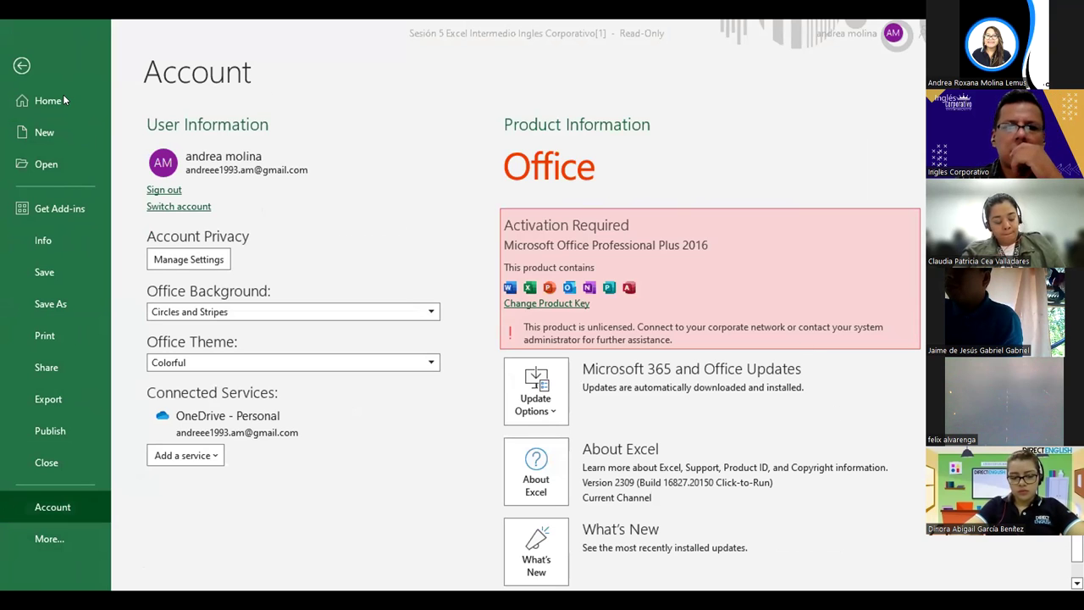
left_click(22, 65)
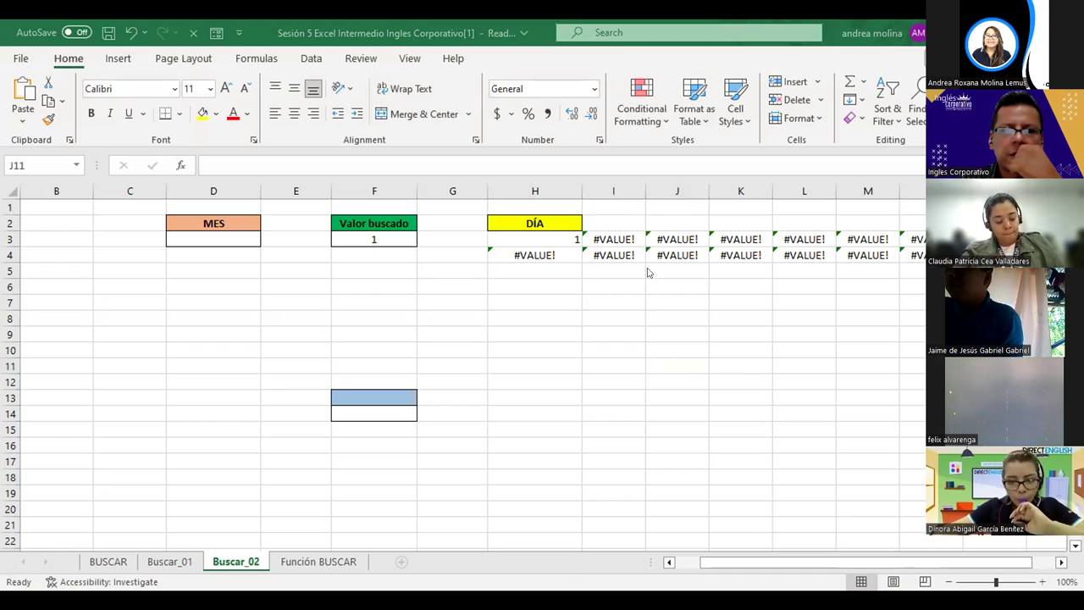
Step: Start a FIND formula in I7 that uses F3 as the search text and opens an array
left_click(608, 293)
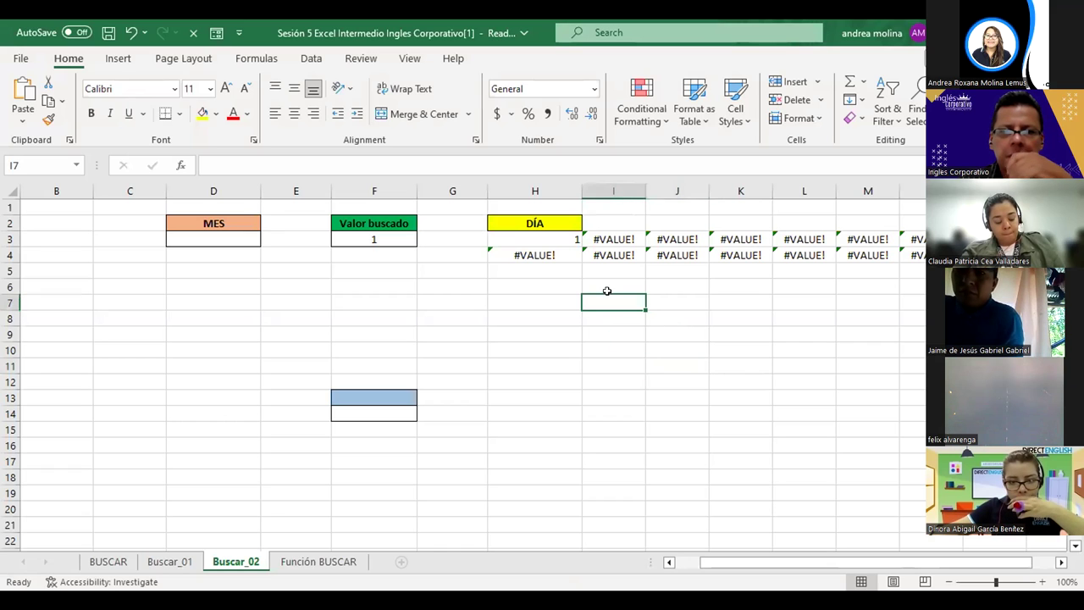
type("=")
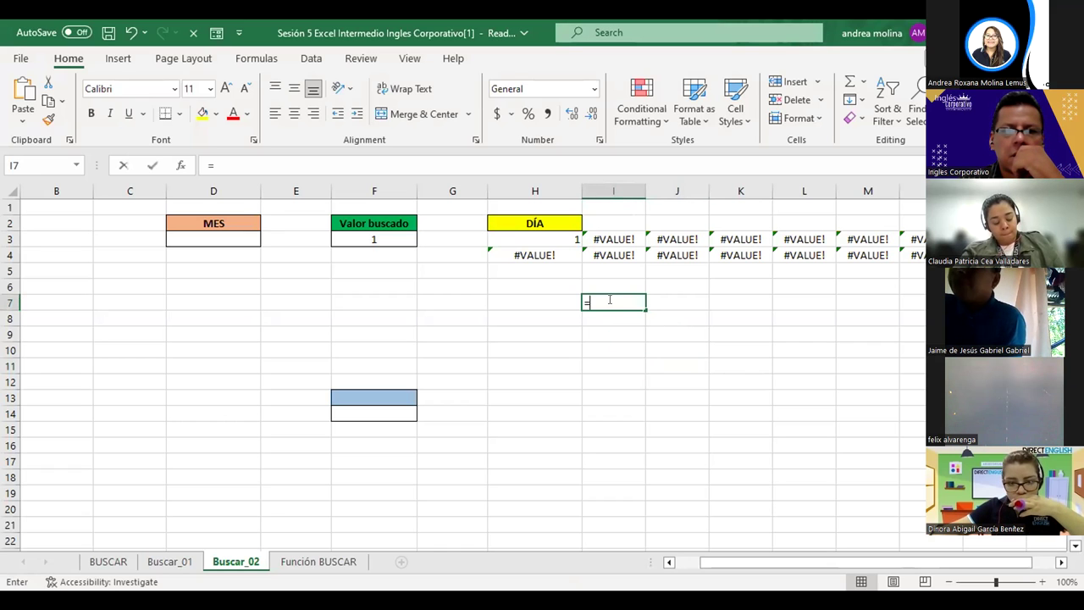
left_click(567, 239)
key("Escape")
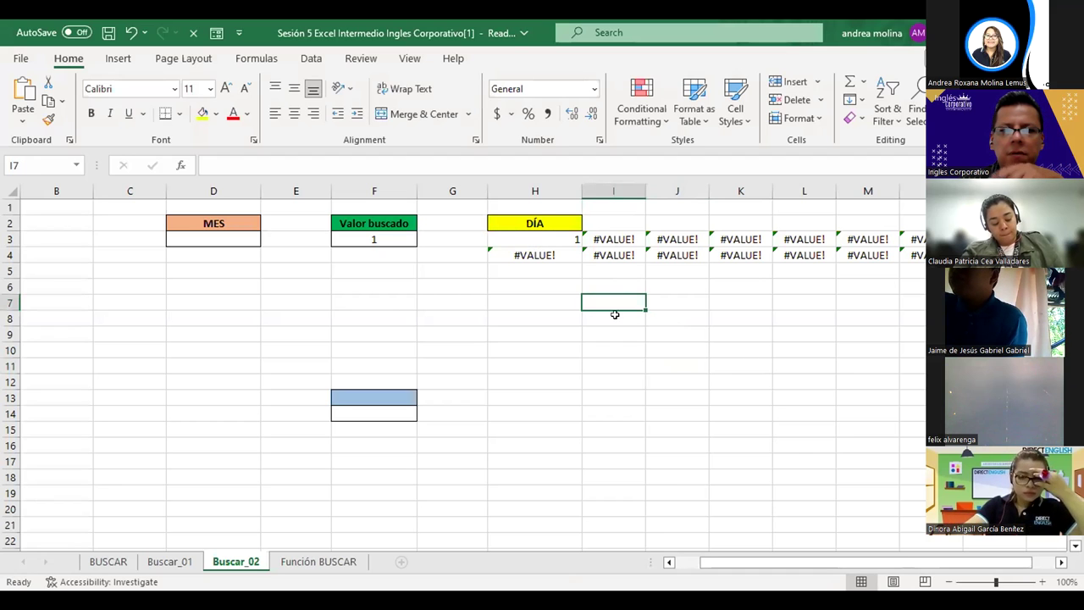
type("=")
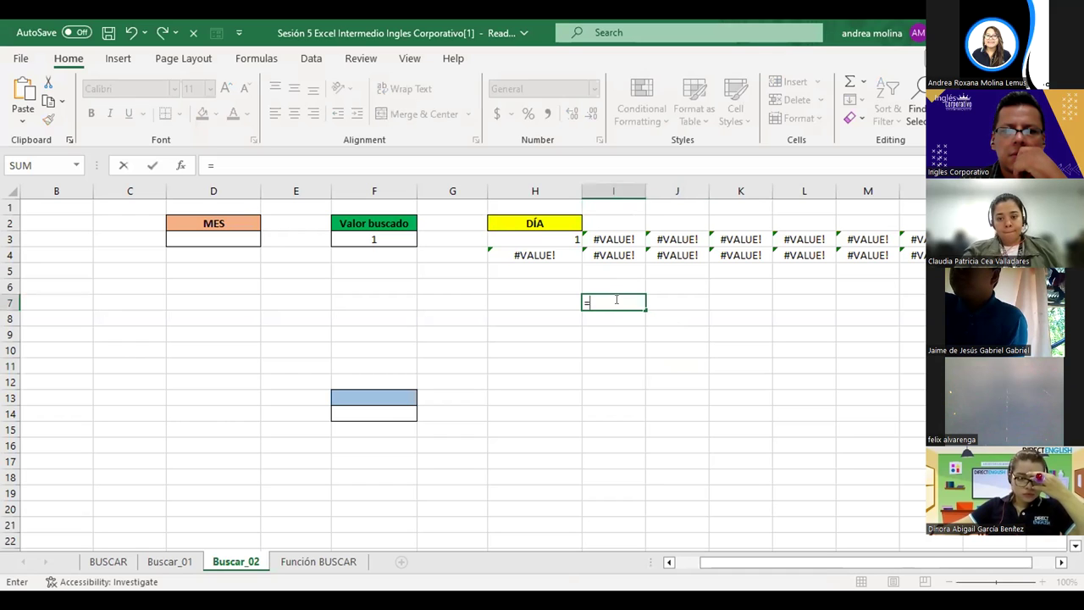
type("f")
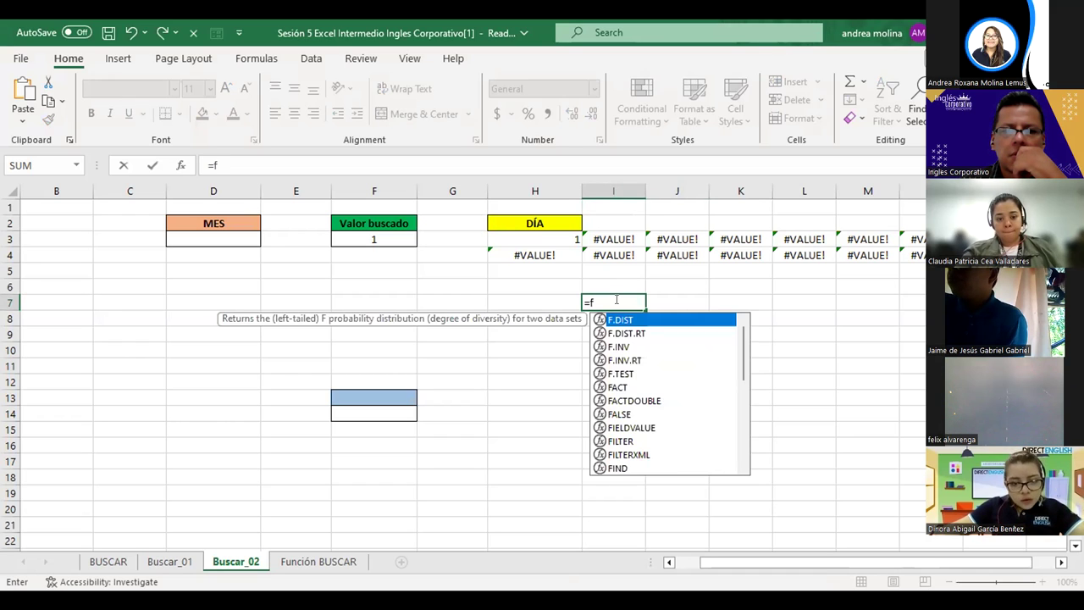
type("in")
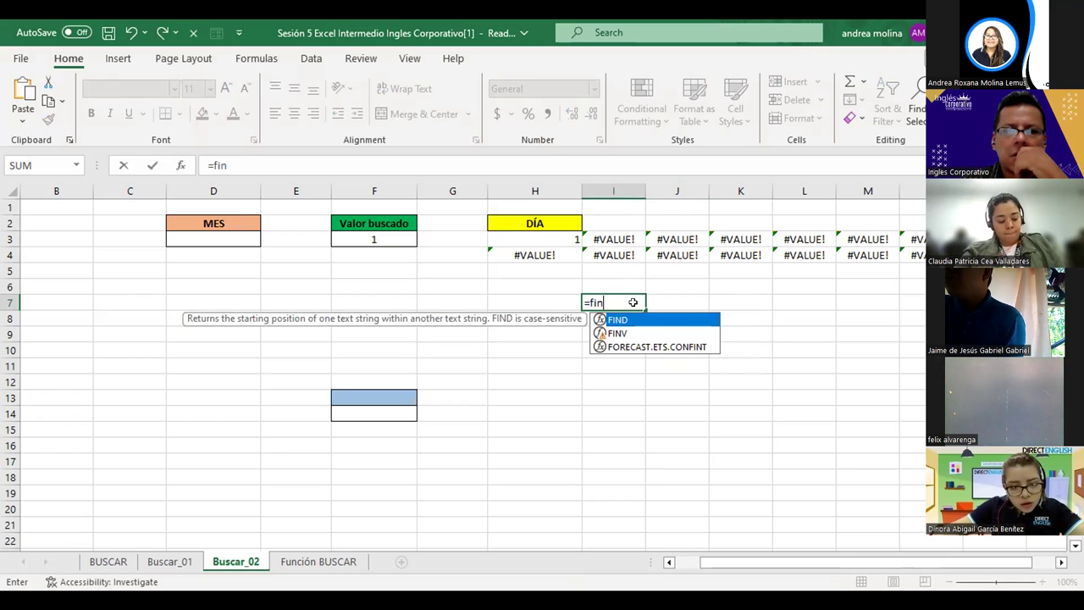
key("Tab")
key("Up")
key("Up")
key("Up")
key("Left")
key("Left")
key("Left")
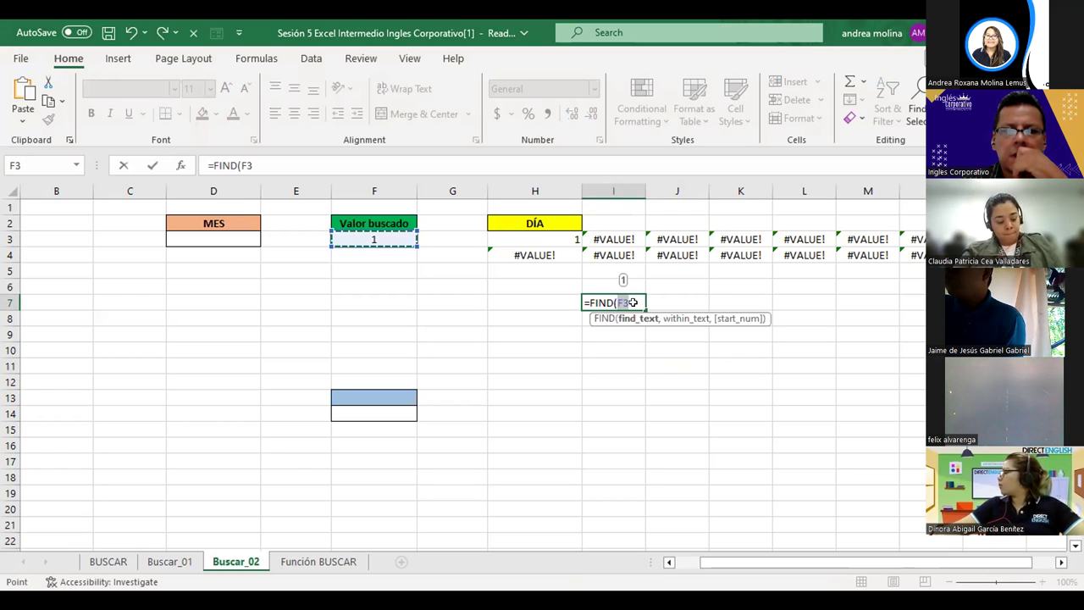
type(",")
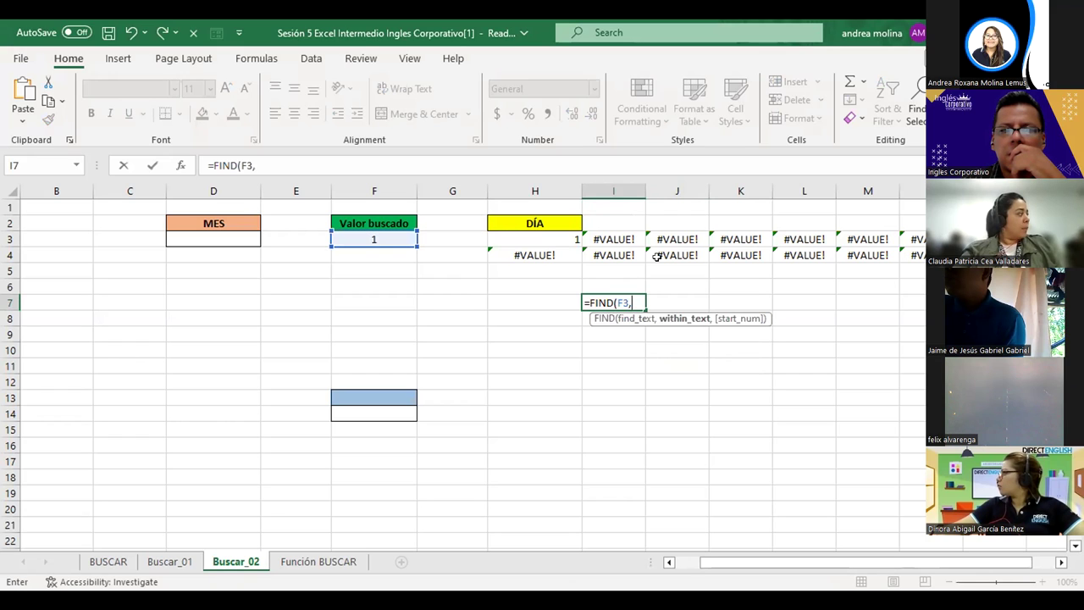
type("{1")
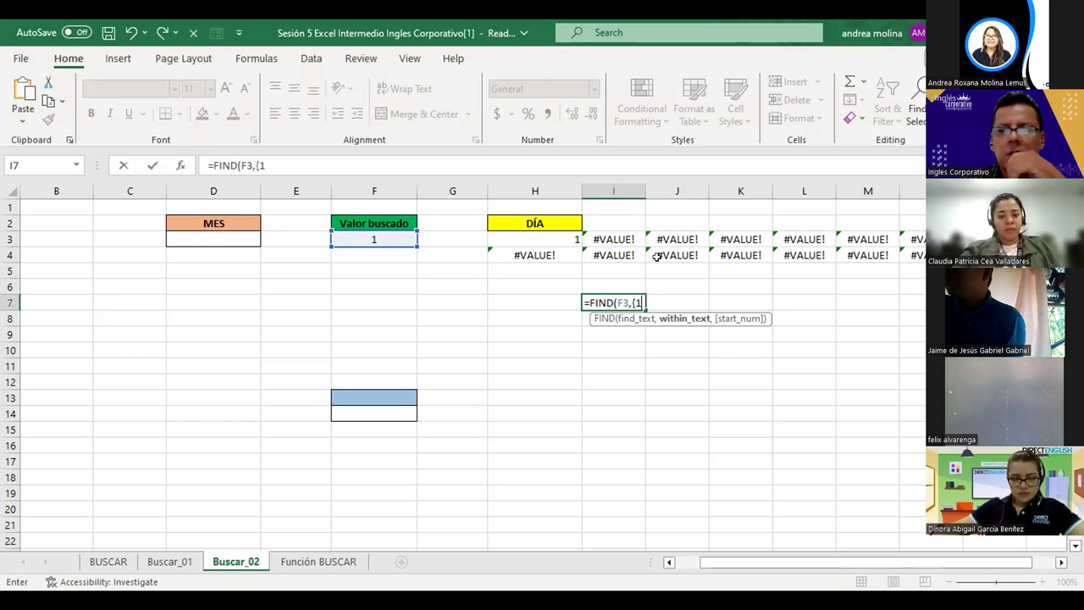
type(".")
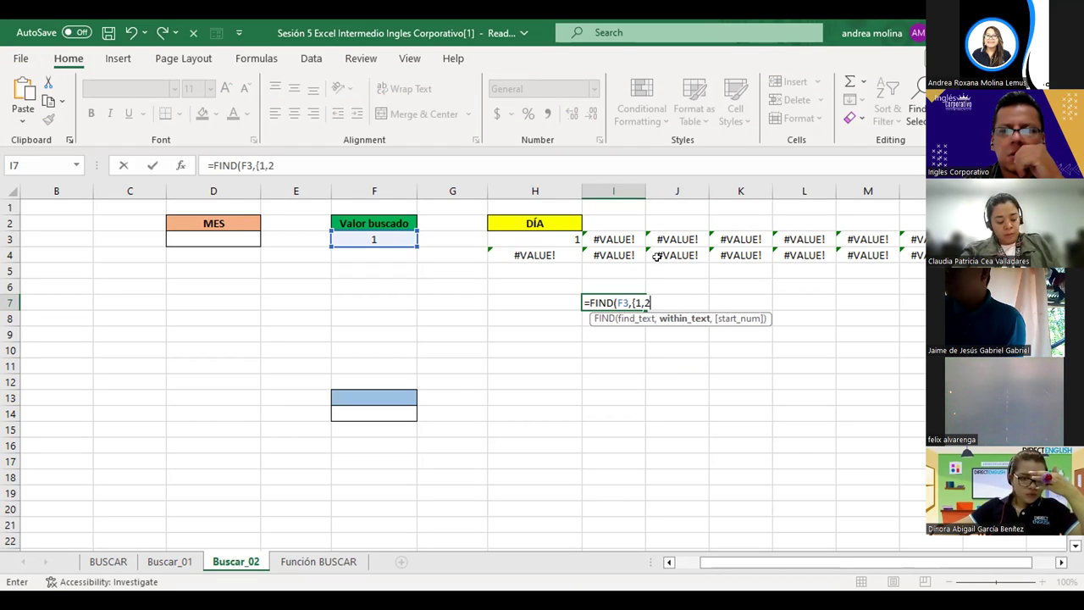
type(",3}")
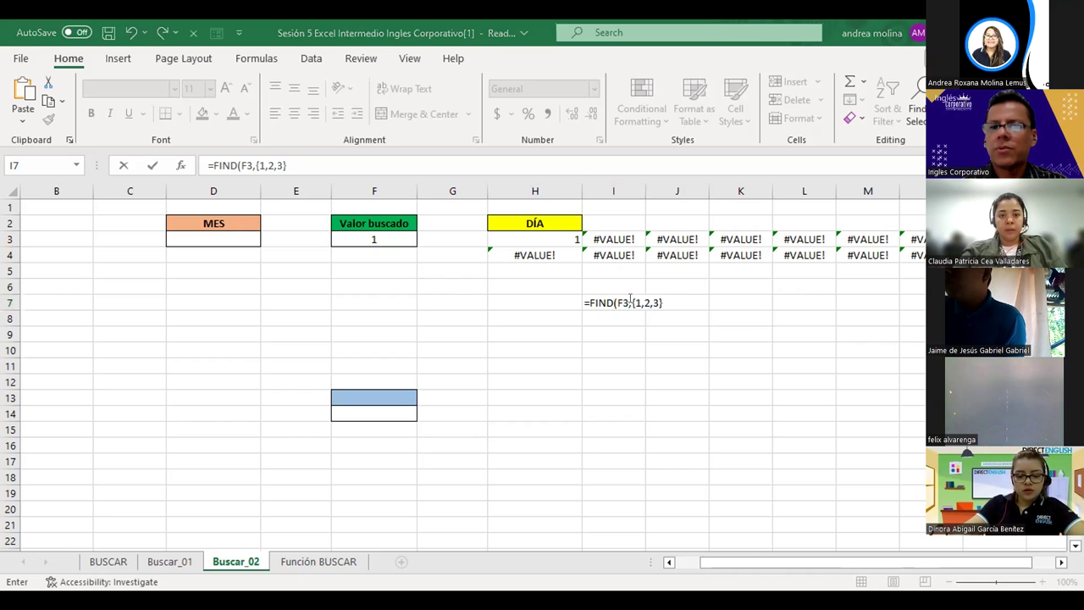
Step: Add "Lun","Mar","Mier" to the still-open array and submit, triggering Excel's formula error
left_click(630, 301)
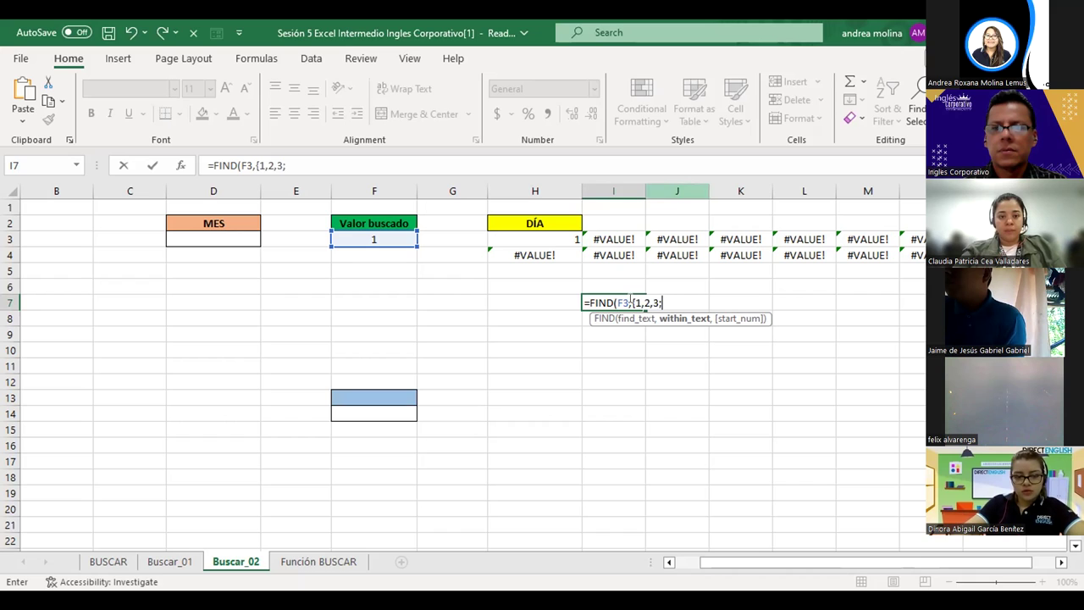
type(";")
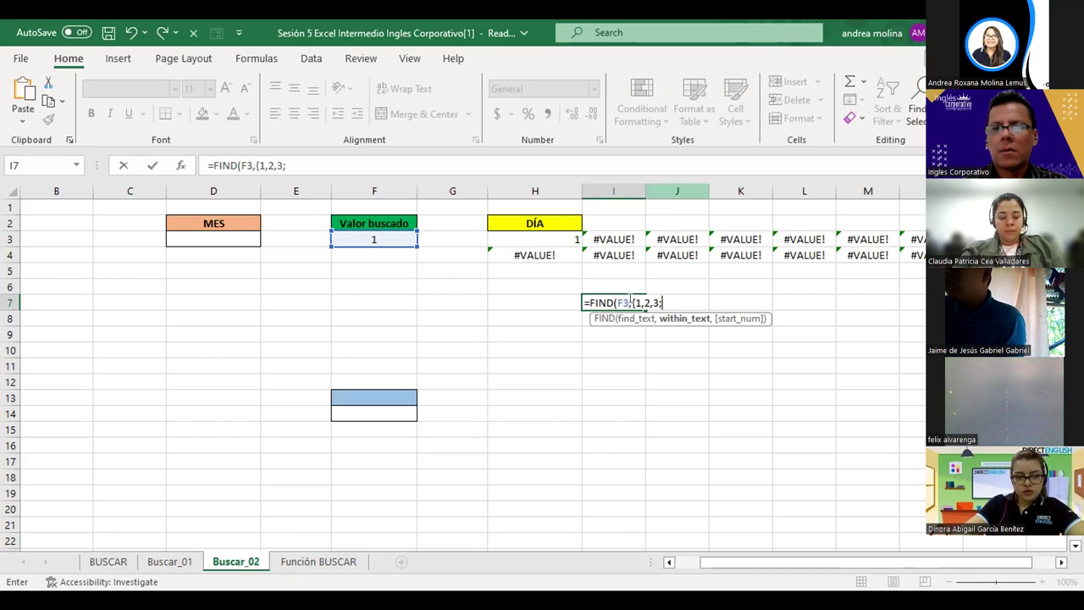
type("\"")
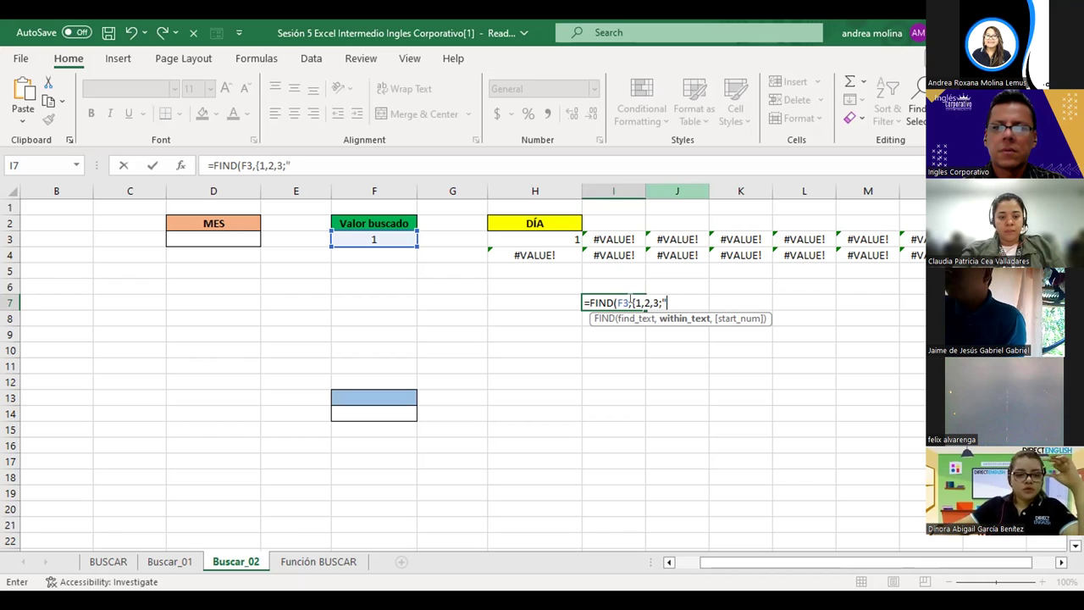
type("L")
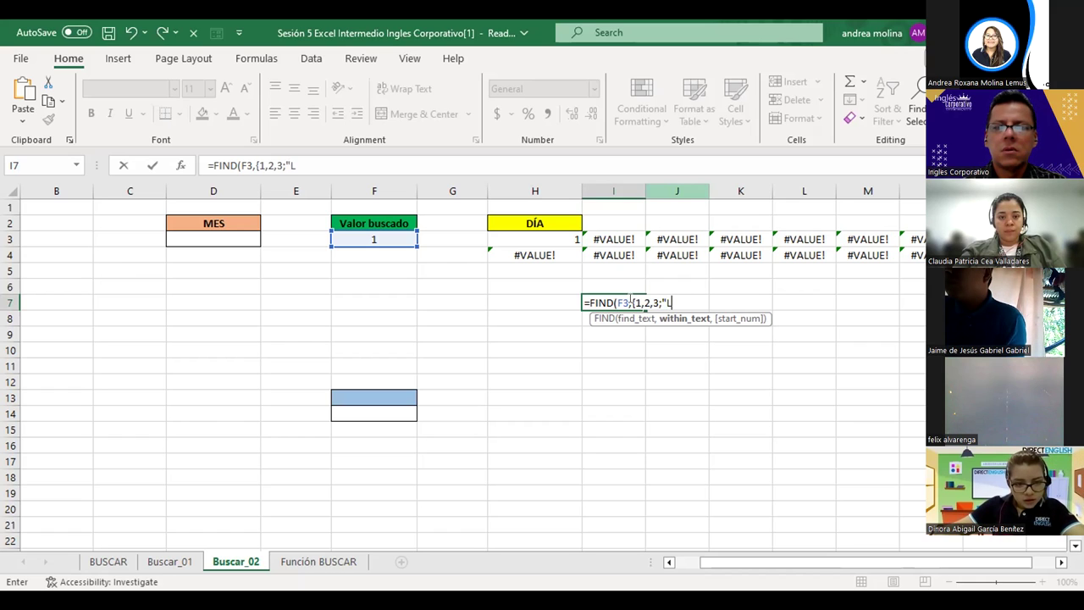
type("un\"")
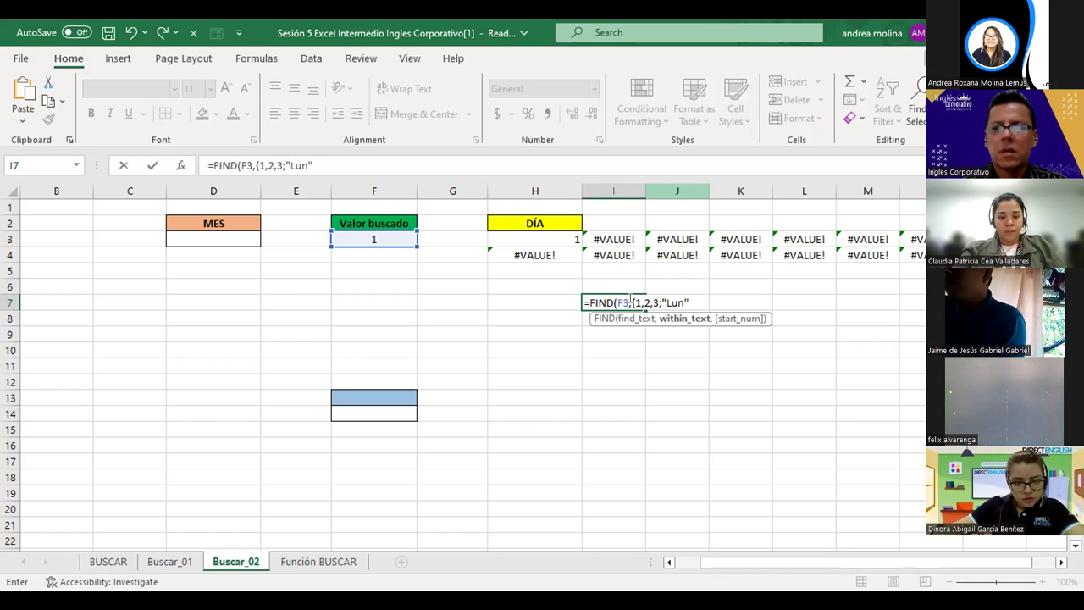
type(",")
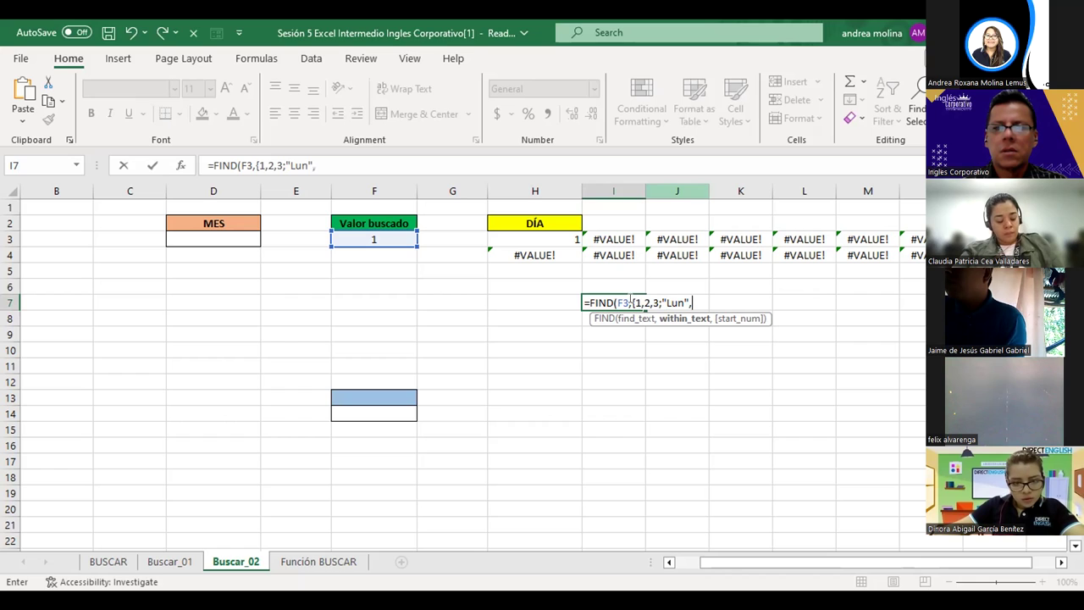
type(" Mar\",\"")
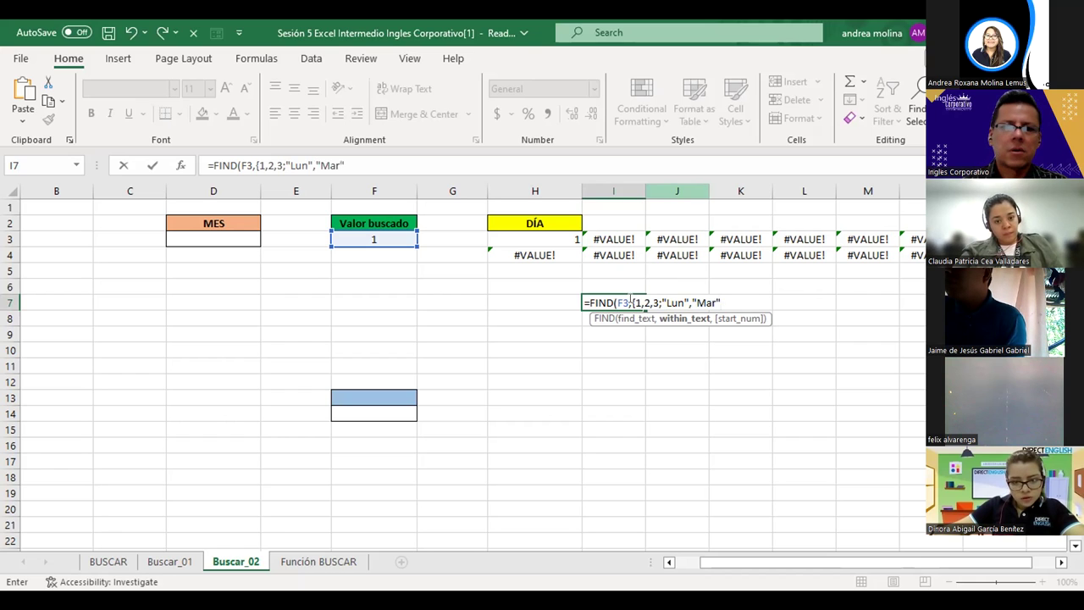
type("M")
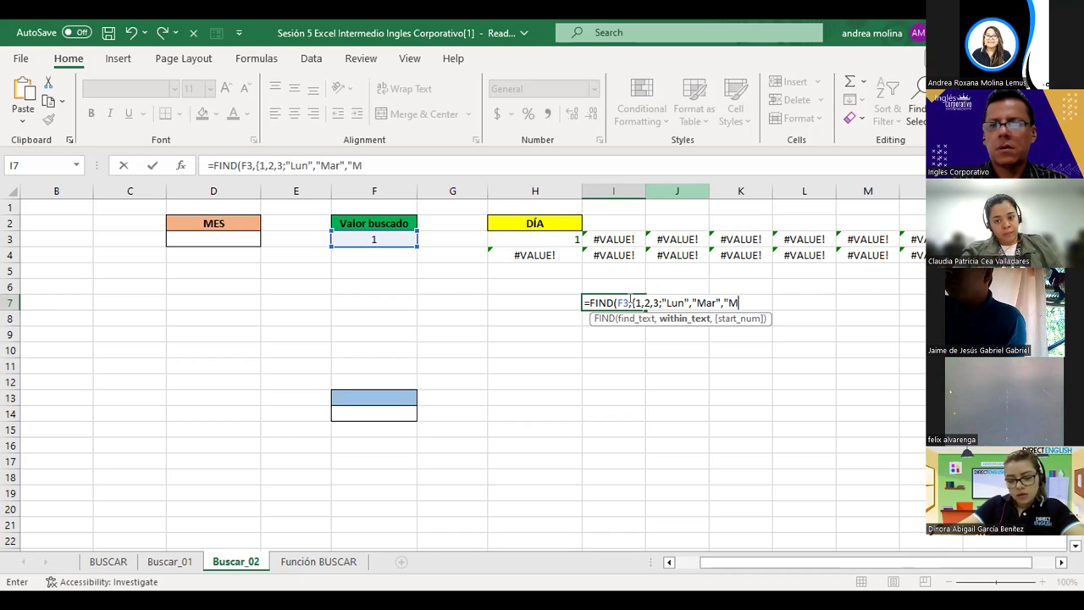
type("ier\"")
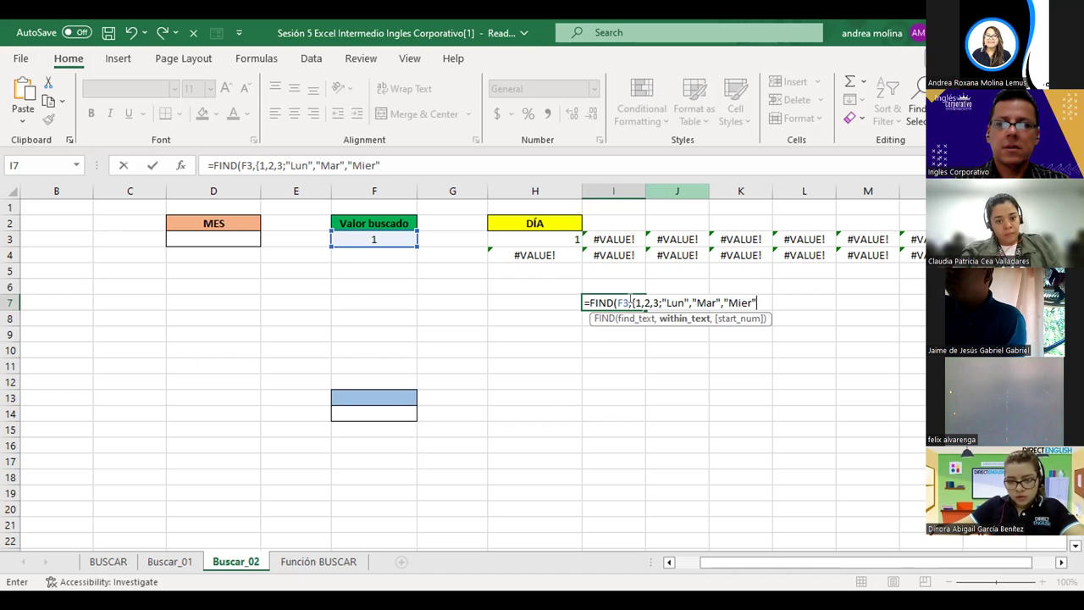
key("Return")
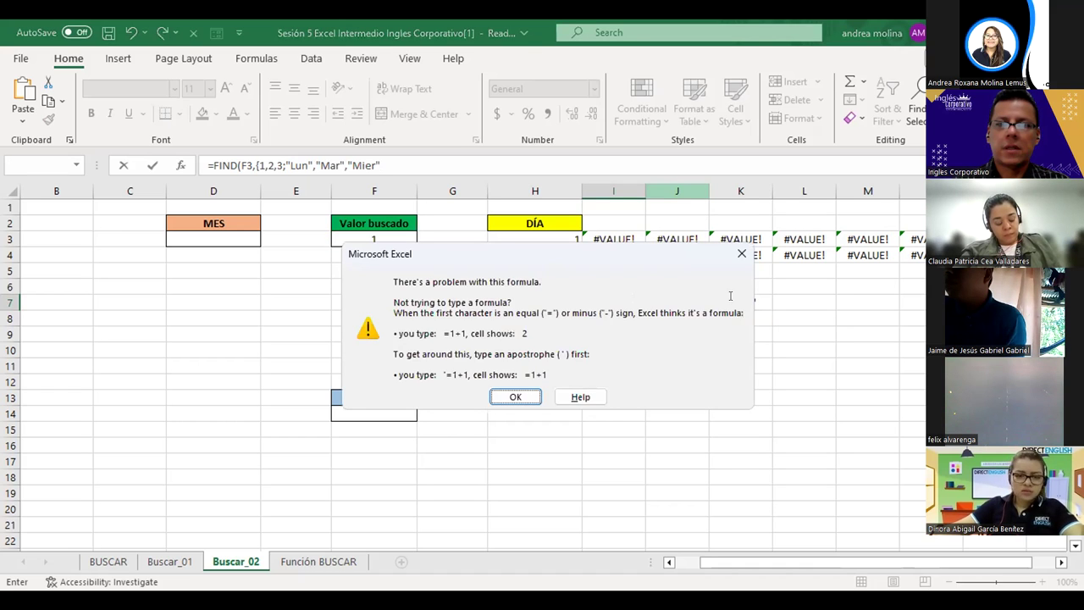
Step: Dismiss the error and close the array so I7 holds =FIND(F3,{1,2,3;"Lun","Mar","Mier"})
key("Return")
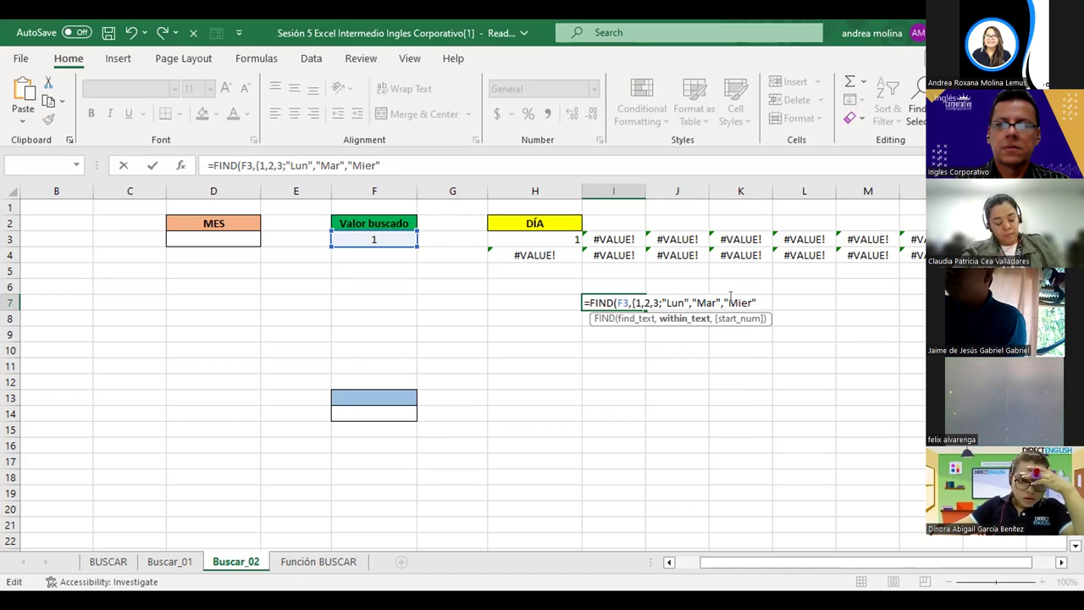
type("}")
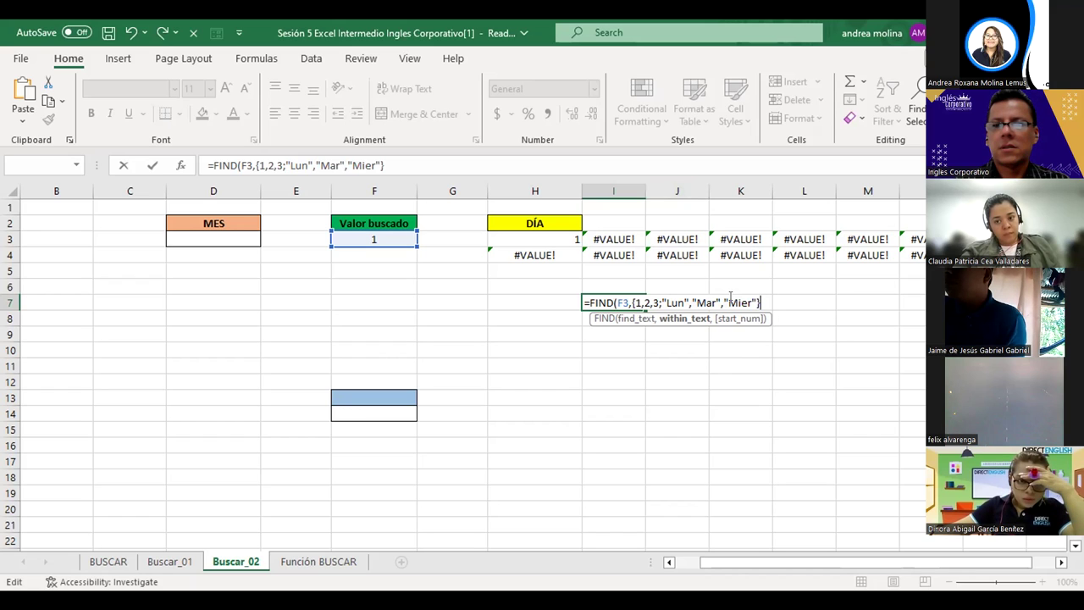
key("Return")
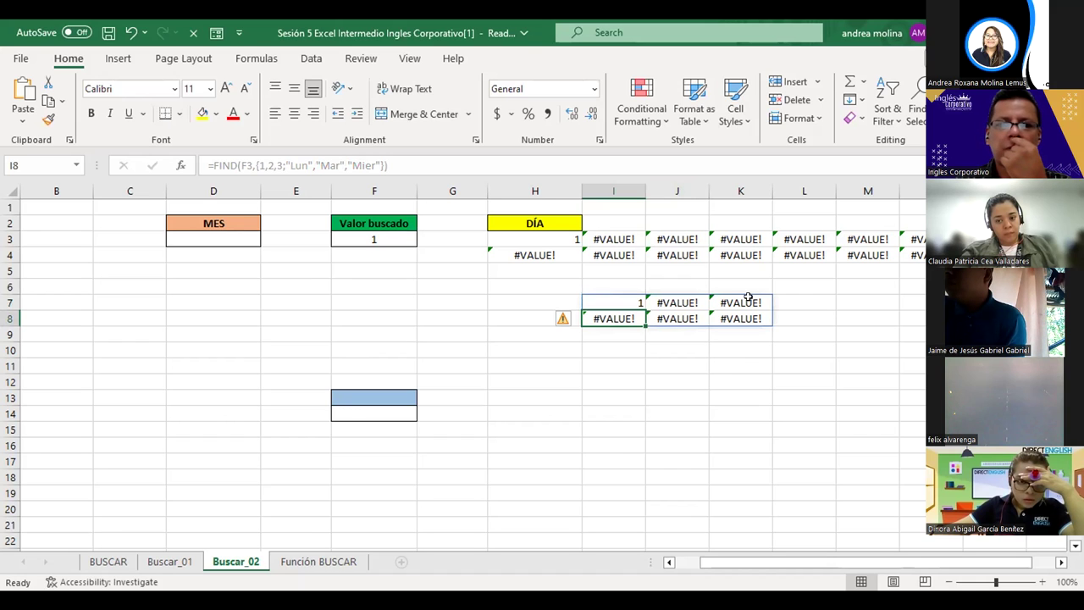
double_click(627, 302)
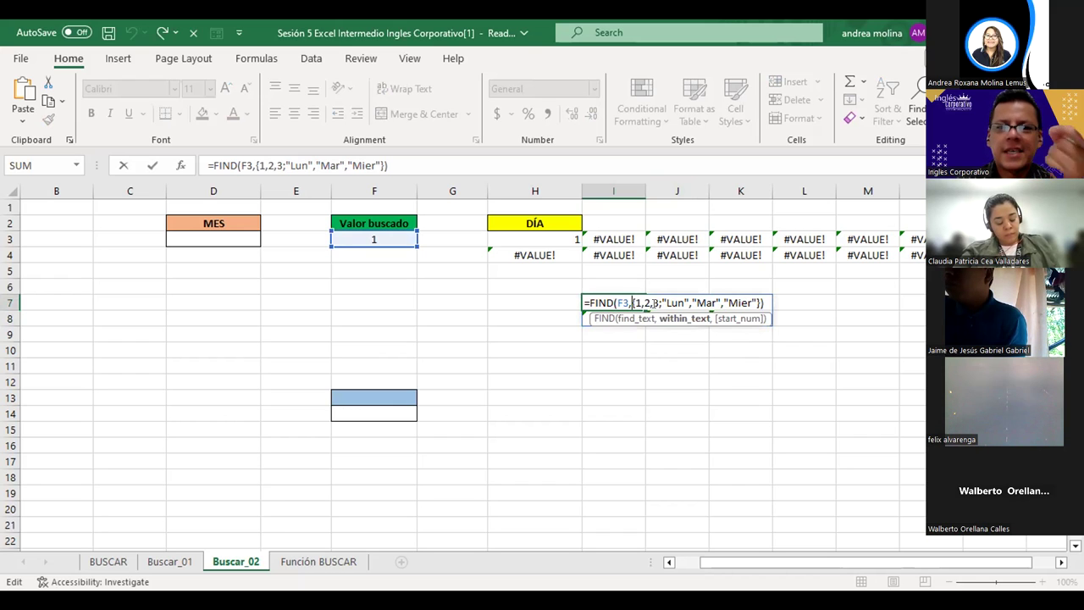
Step: Replace FIND with LOOKUP in I7's formula so it returns the day name Lun
double_click(598, 302)
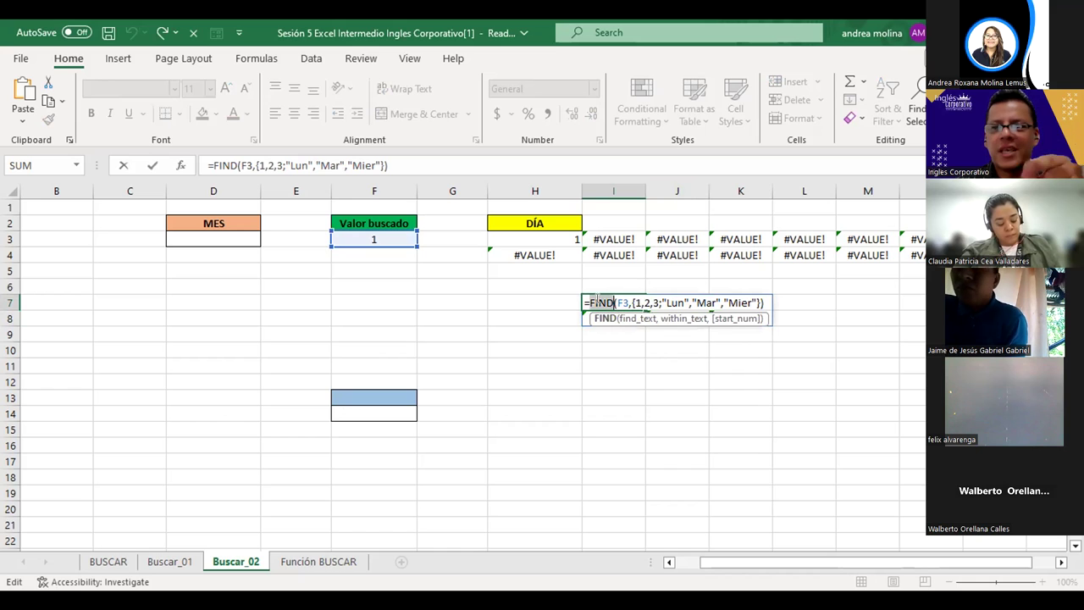
type("loo")
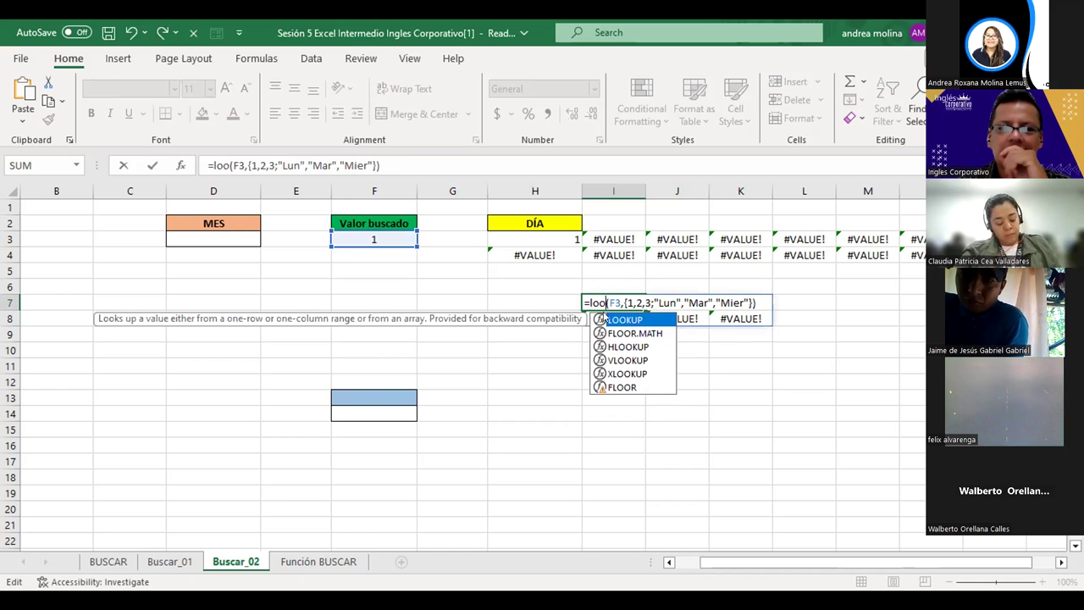
double_click(617, 320)
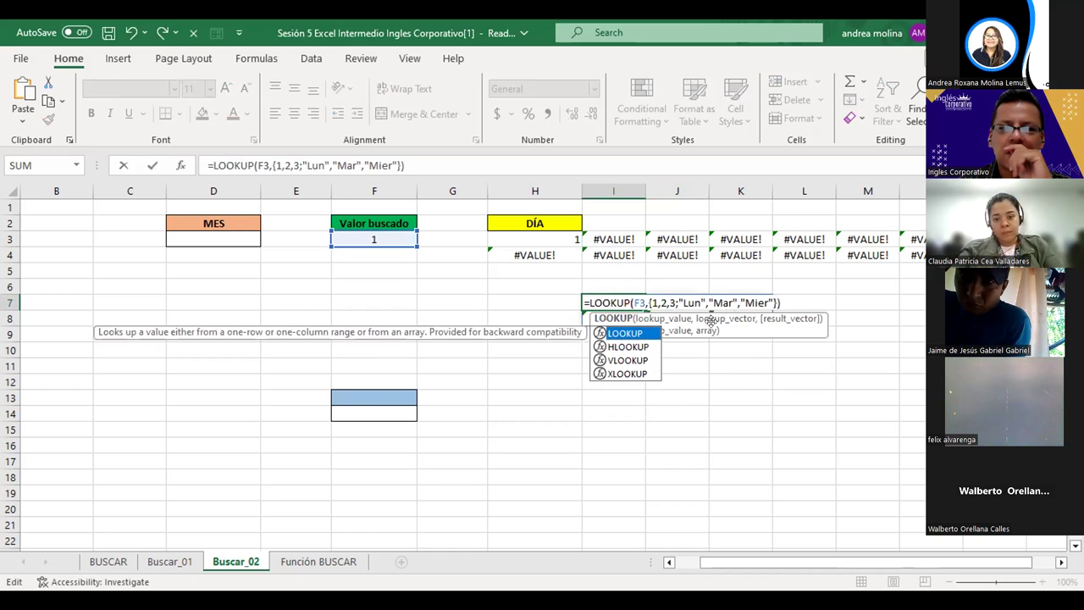
left_click(704, 332)
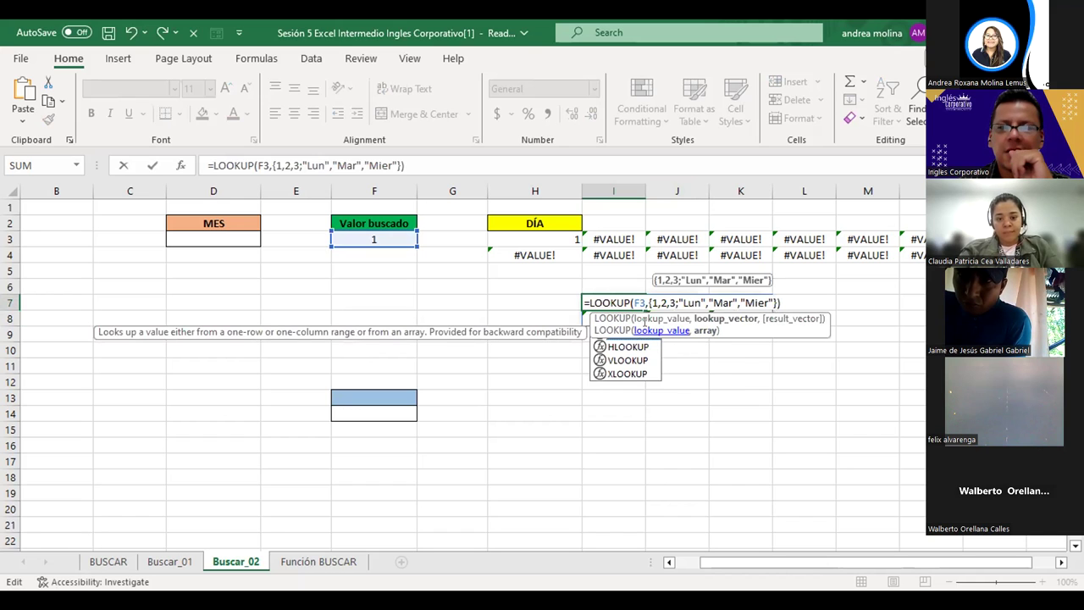
left_click(663, 330)
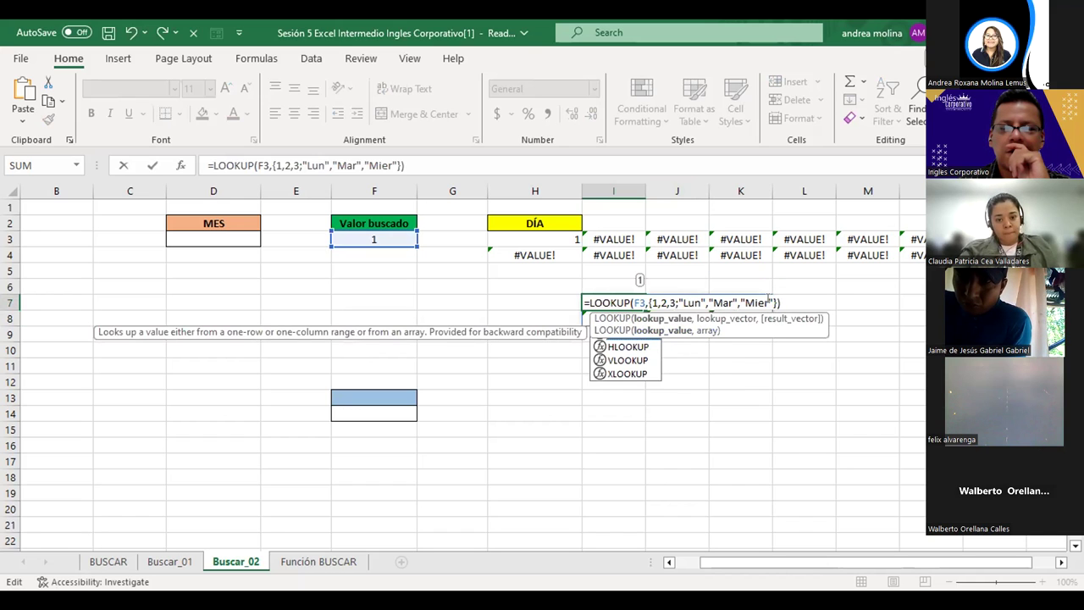
key("Return")
left_click(604, 303)
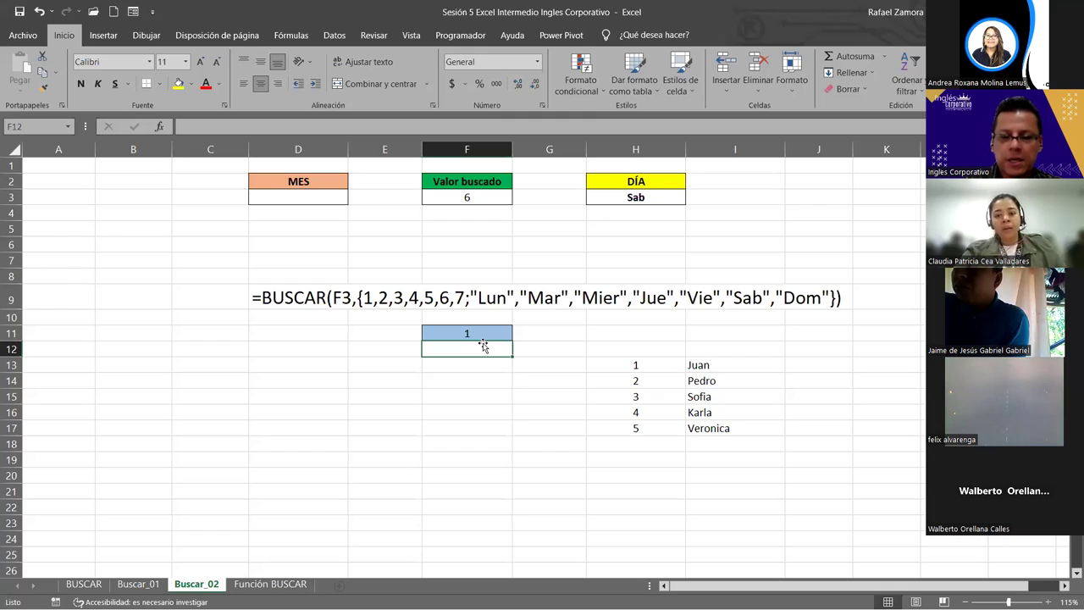
Step: Enter =BUSCAR(F11,H13:I17) in F12 to look up the name for F11's number
type("=")
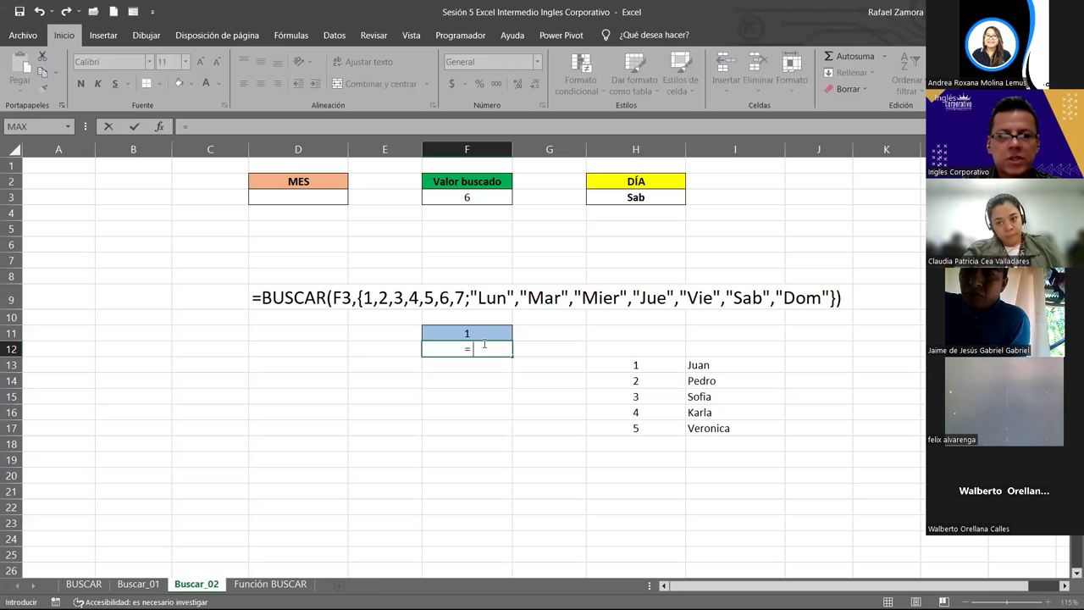
type("BUSCAR(")
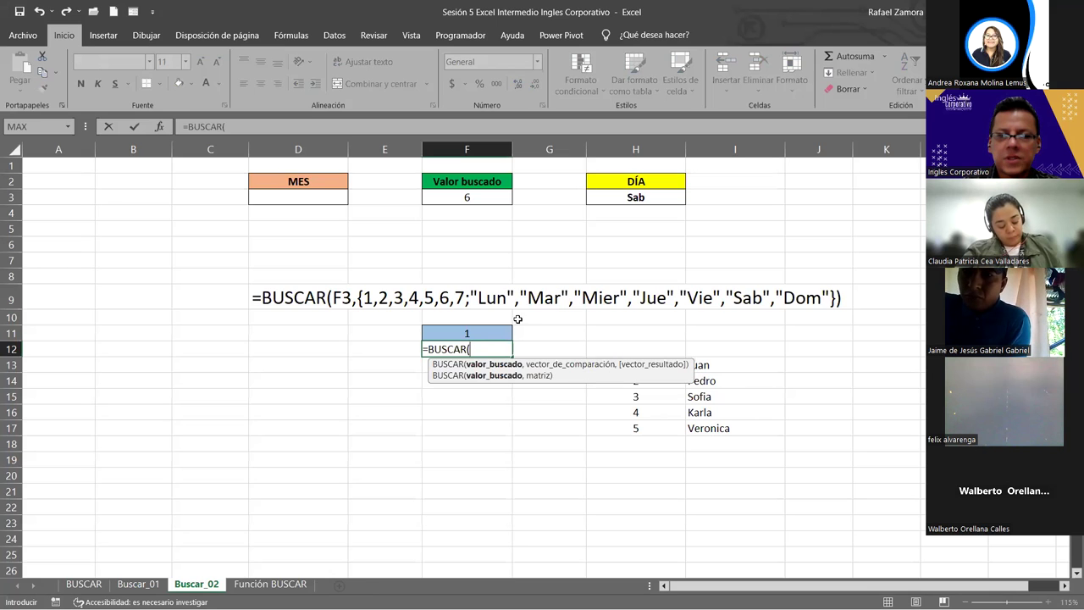
left_click(490, 331)
type(",")
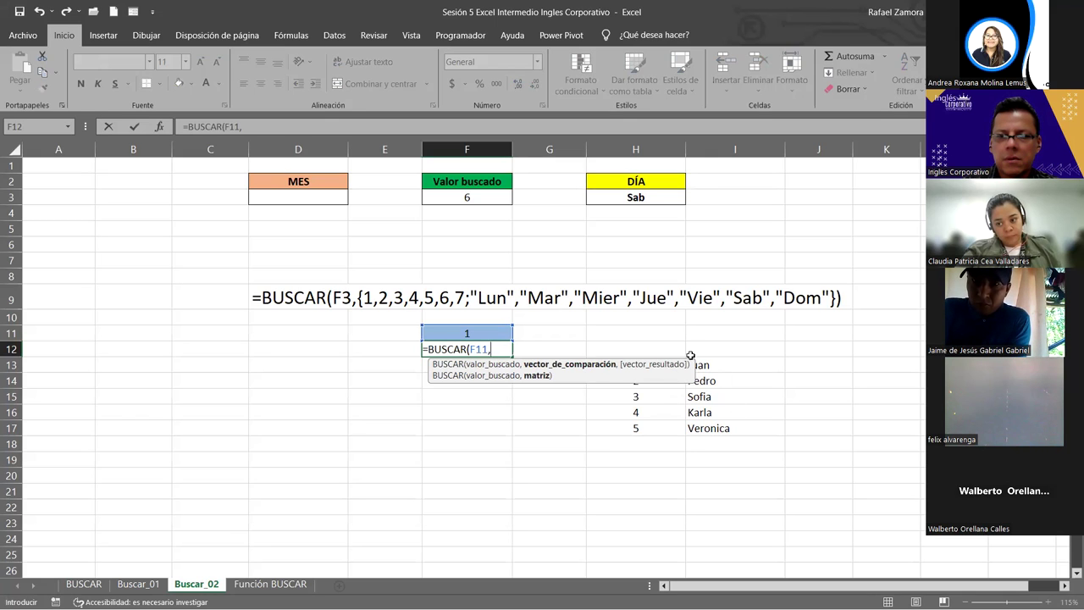
left_click(645, 347)
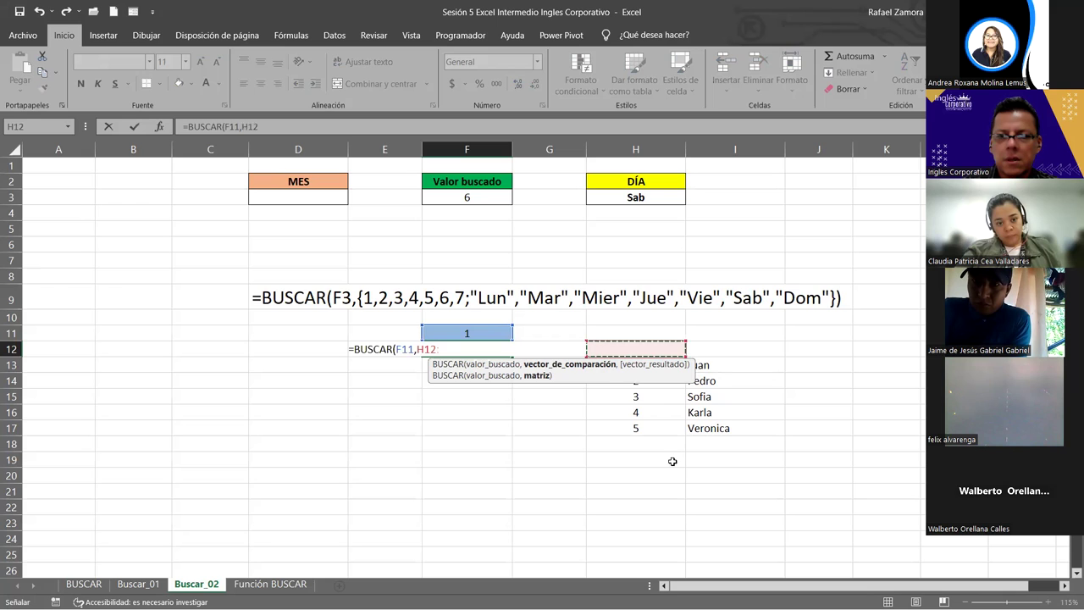
left_click(649, 367)
left_click_drag(688, 426, 688, 426)
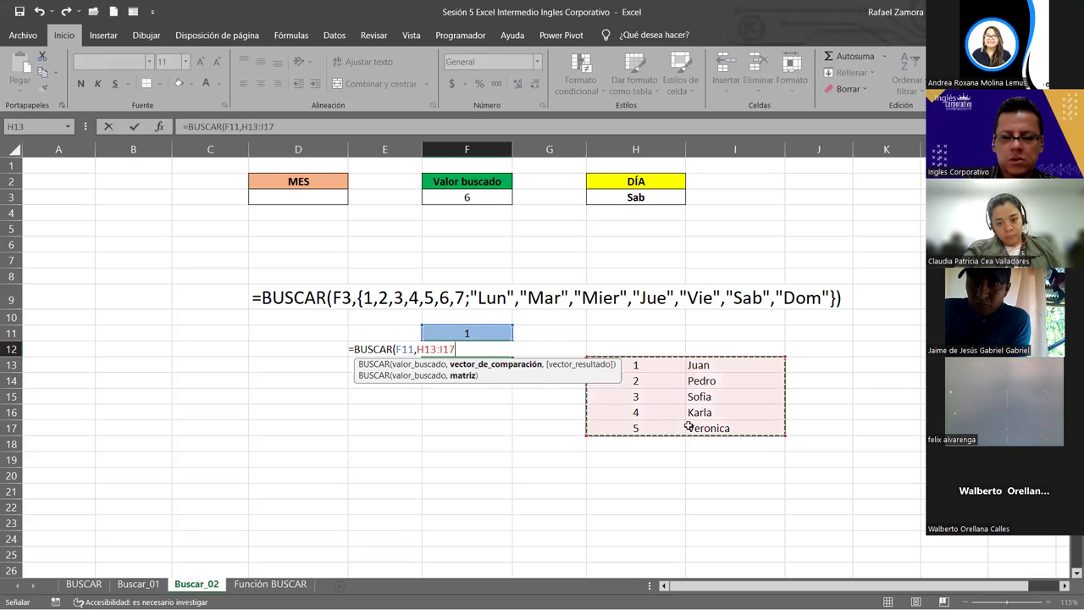
type(")")
key("Return")
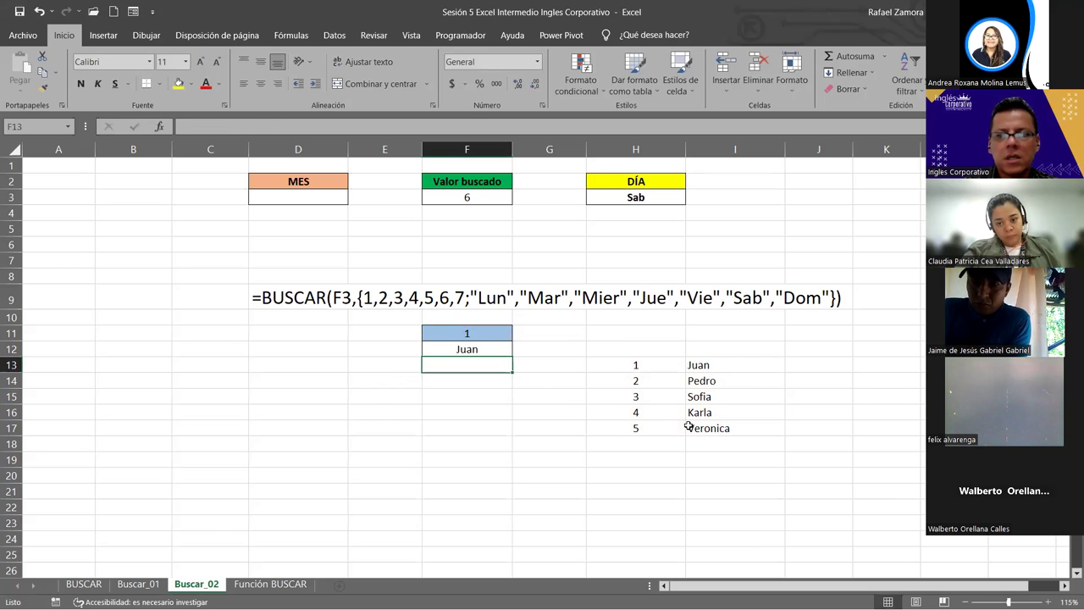
Step: Test the lookup by entering 2, 3, 4 and 5 in F11 in turn
left_click(491, 336)
type("2")
key("Return")
left_click(491, 335)
type("3")
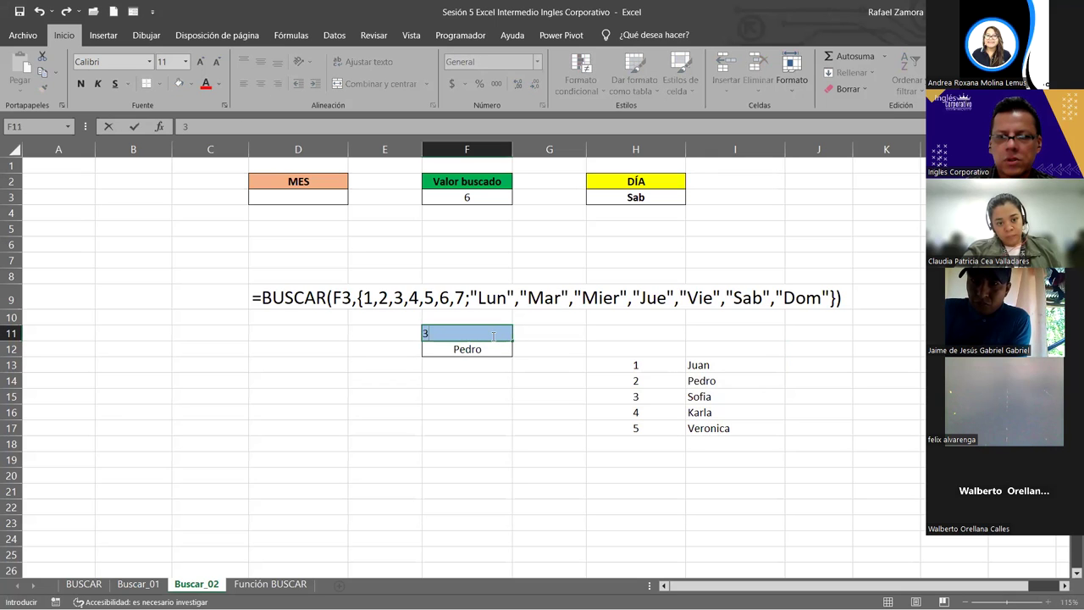
key("Return")
left_click(491, 336)
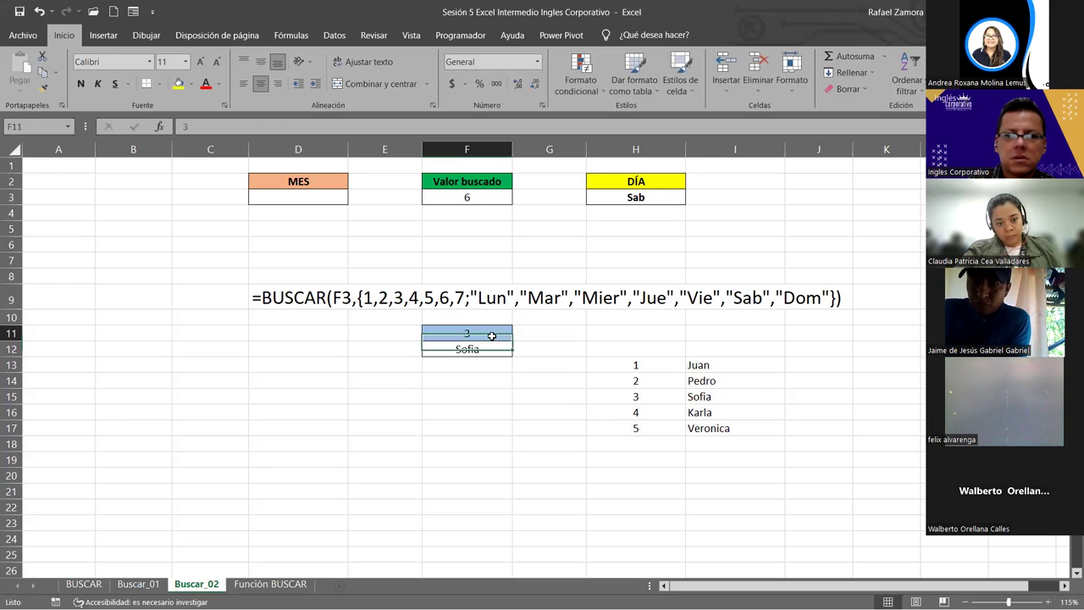
type("4")
key("Return")
left_click(492, 335)
type("5")
key("Return")
left_click(491, 335)
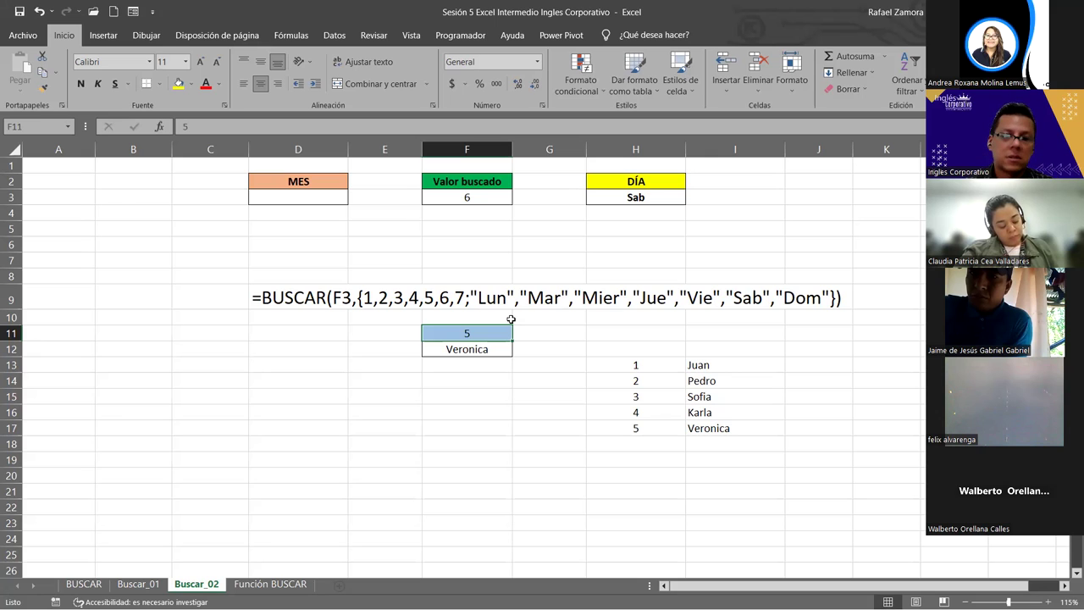
double_click(496, 347)
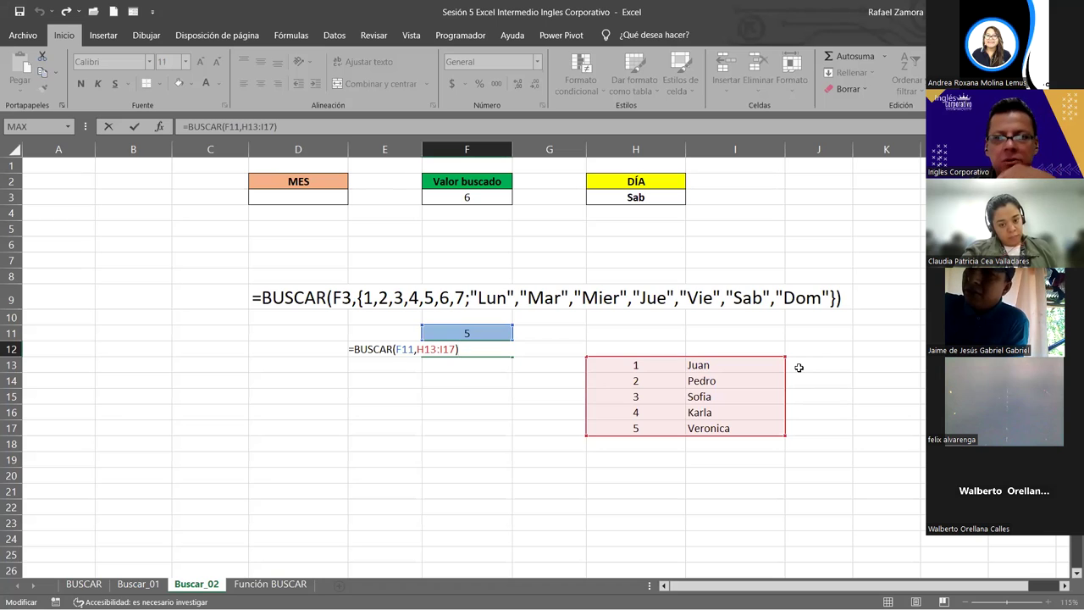
key("ctrl+Return")
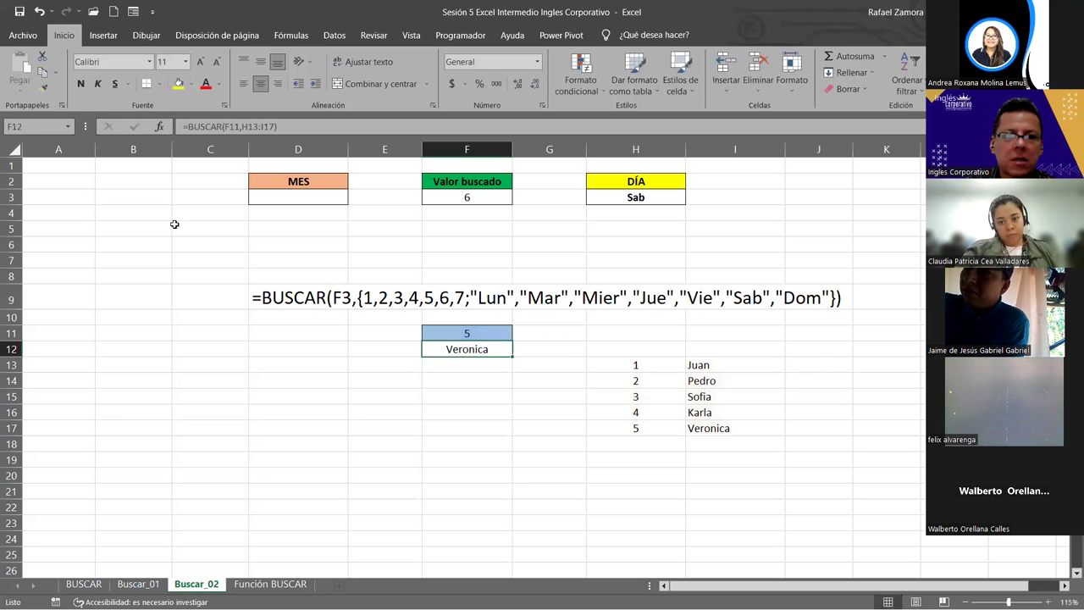
left_click(174, 225)
type("Enero")
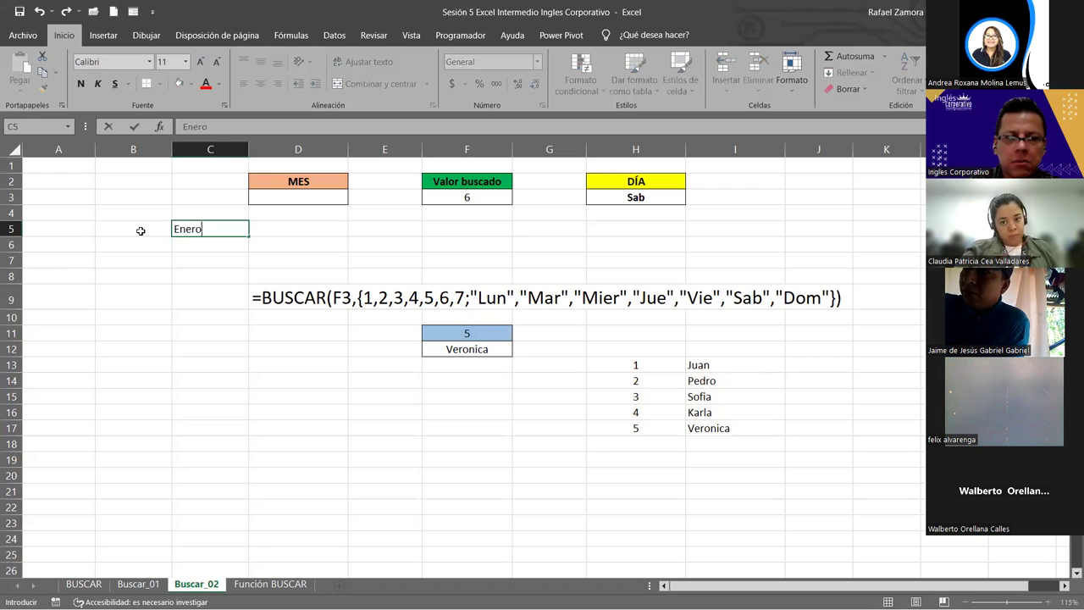
key("Return")
left_click(232, 217)
left_click(235, 234)
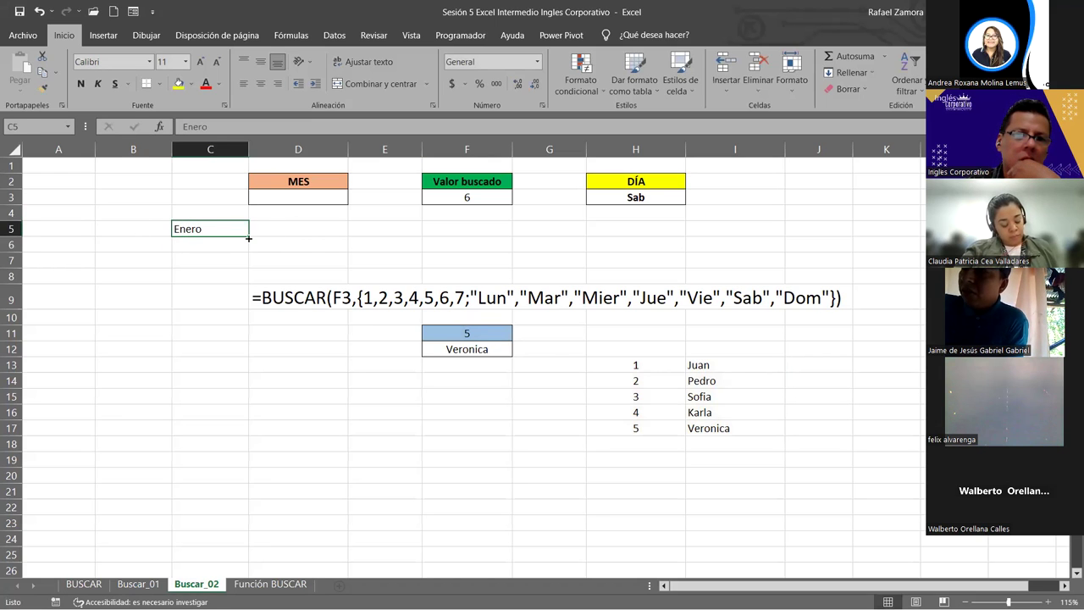
left_click_drag(248, 238, 239, 392)
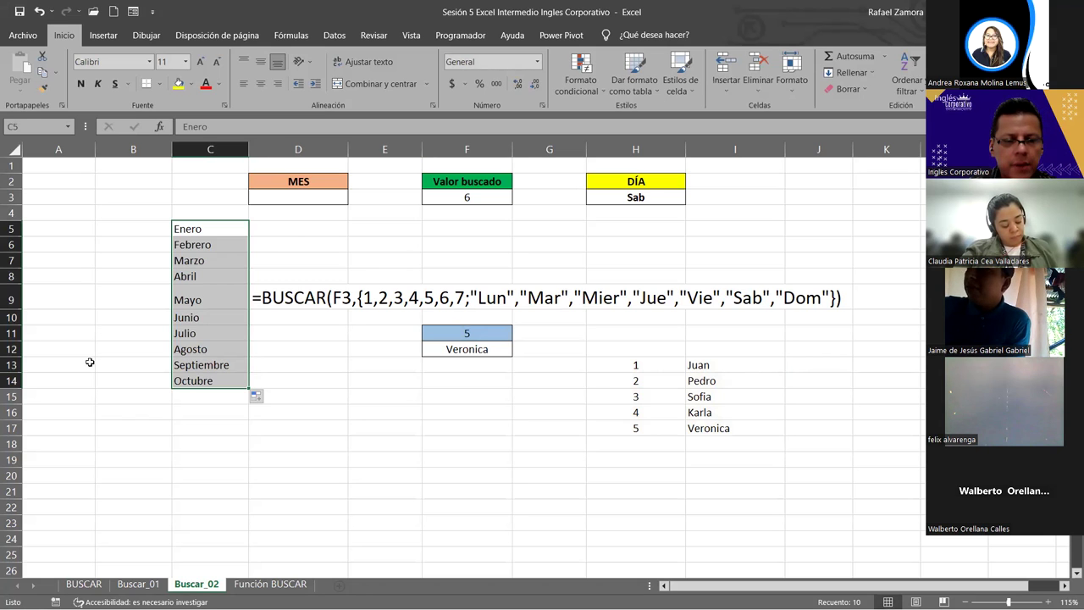
key("ctrl+z")
key("Delete")
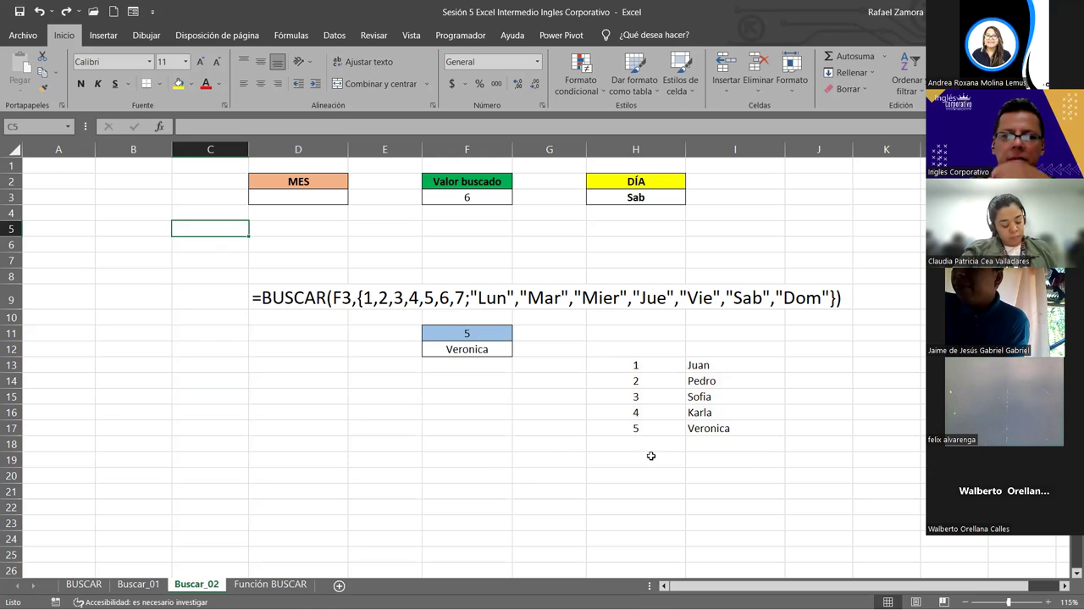
Step: Open the Excel Options window and move it aside to reveal the sheet
left_click(513, 431)
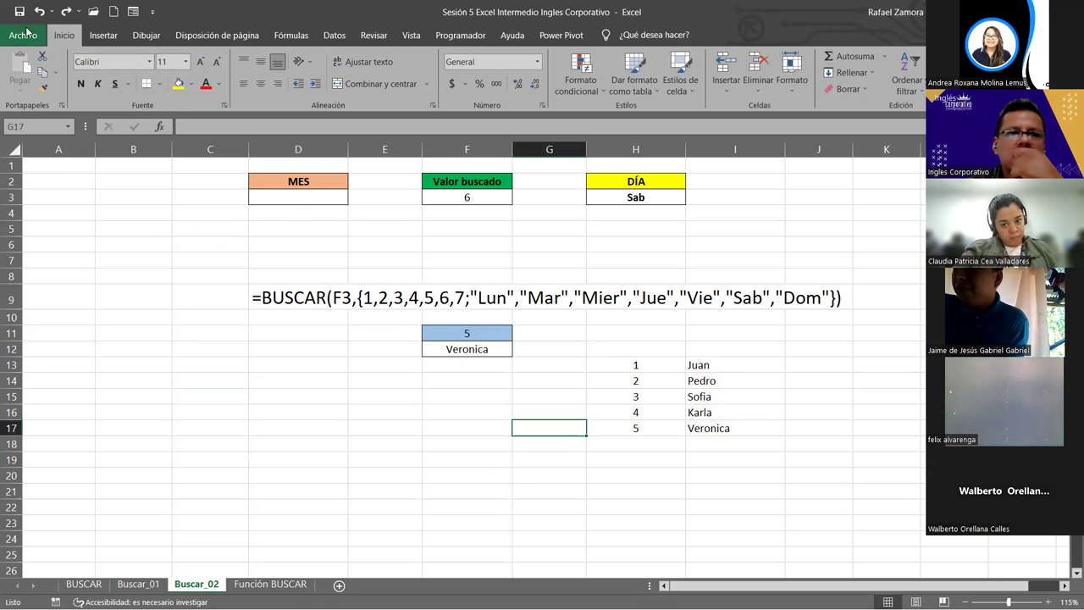
left_click(12, 37)
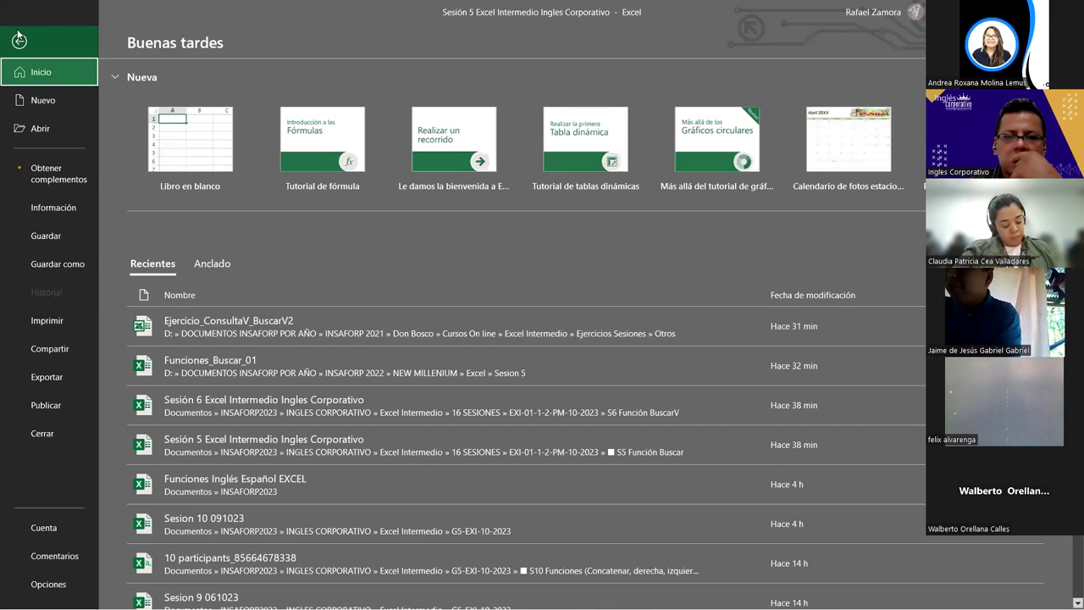
left_click(202, 496)
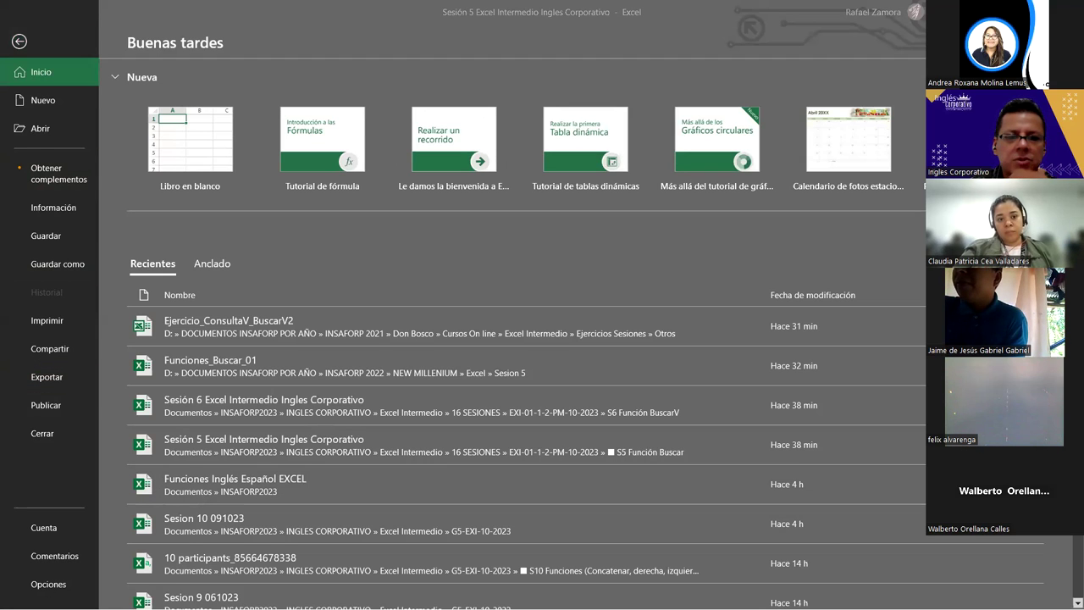
left_click(48, 584)
left_click(57, 582)
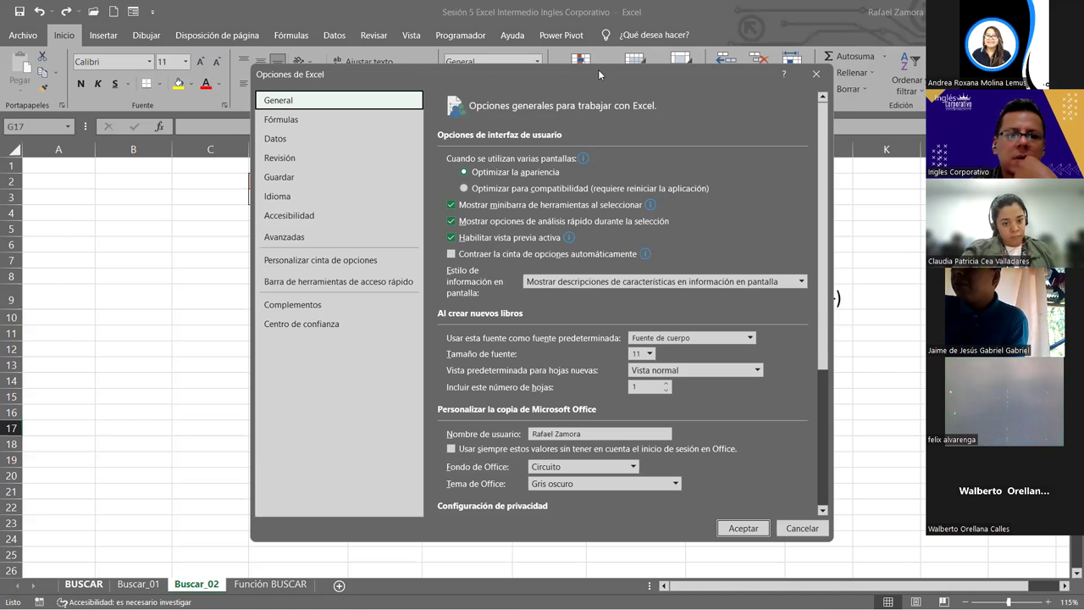
left_click_drag(598, 75, 399, 32)
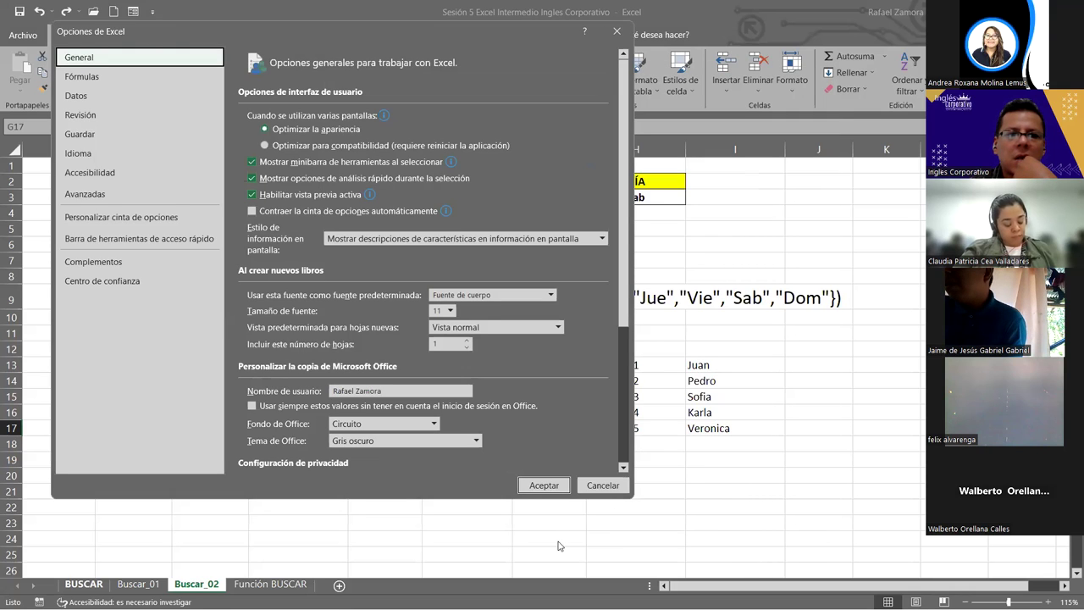
Step: In Advanced options, view the enero–diciembre month list under custom lists, then close
left_click(99, 199)
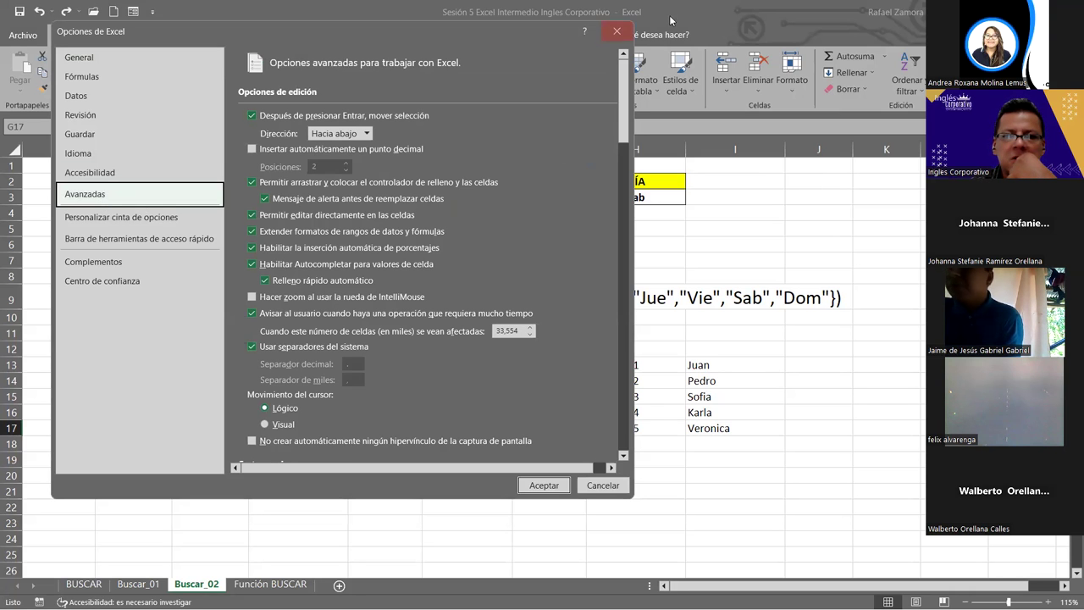
left_click_drag(628, 80, 625, 450)
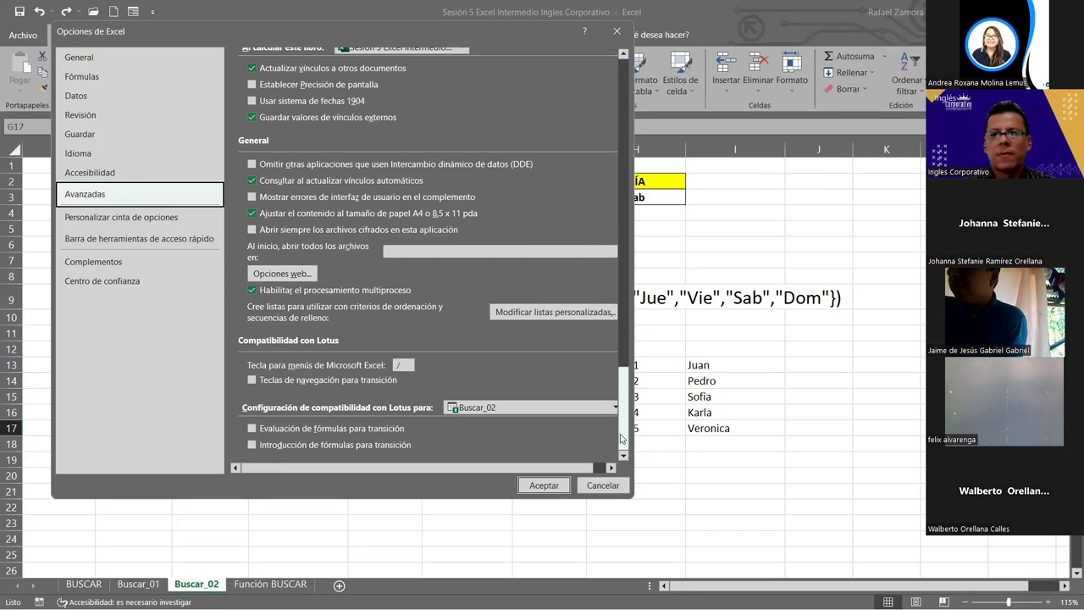
left_click(538, 314)
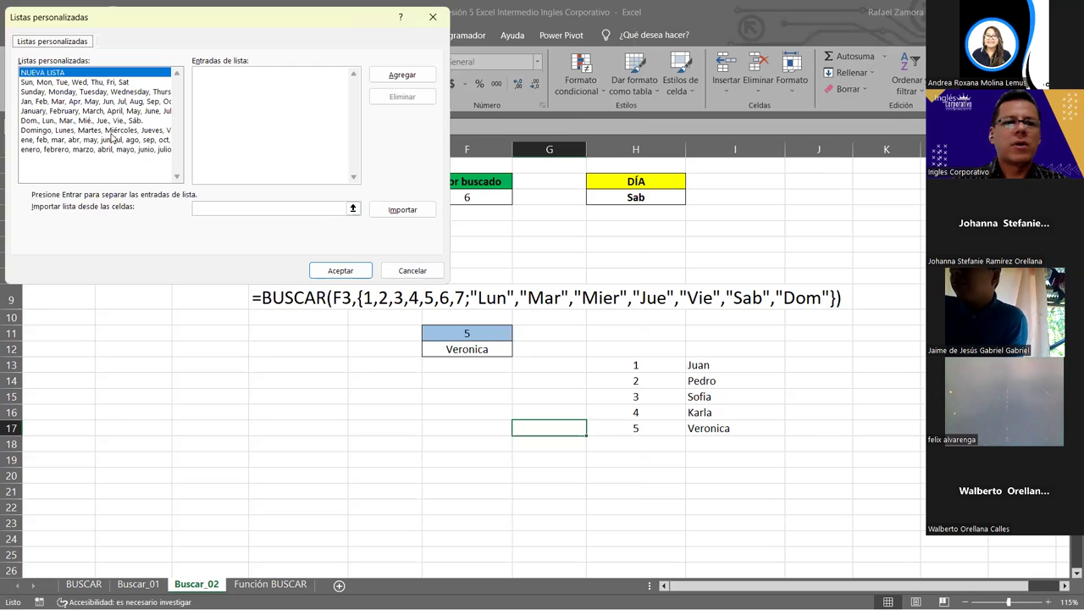
left_click(140, 149)
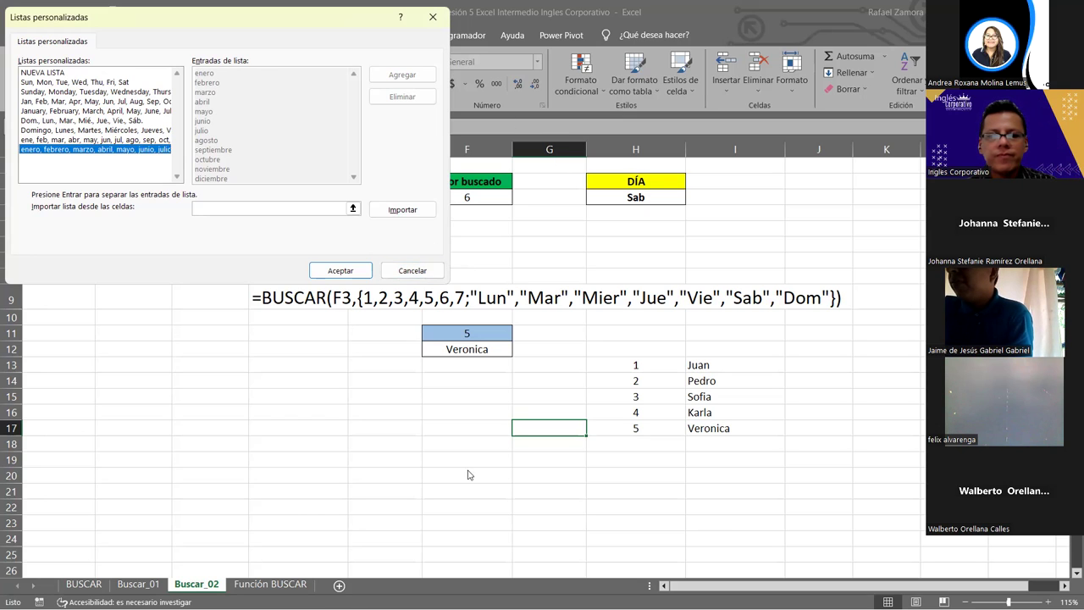
left_click(476, 504)
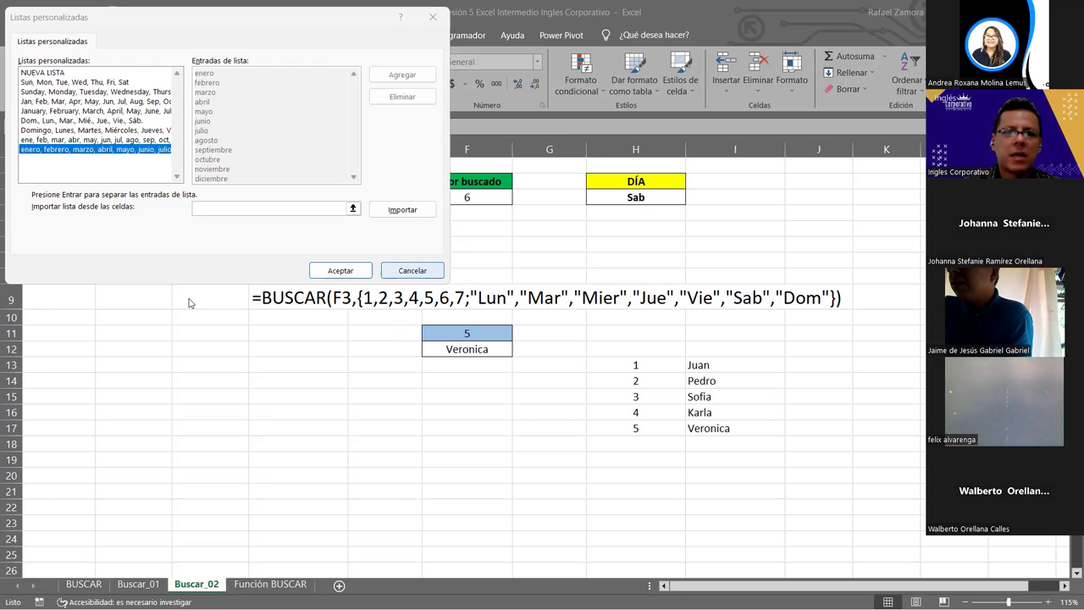
key("Escape")
key("Escape")
left_click(129, 244)
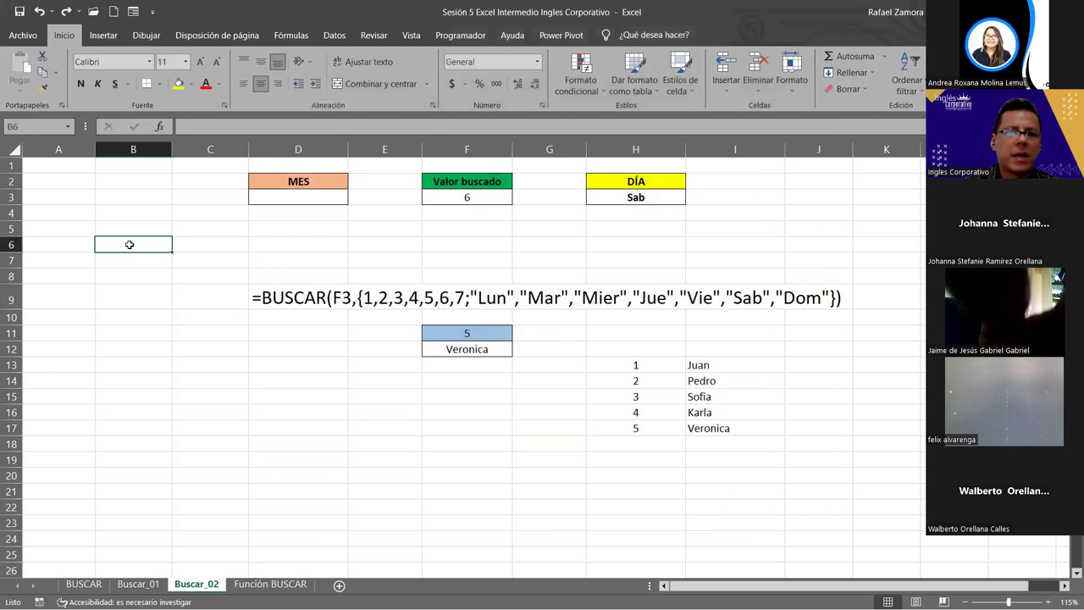
type("Enero")
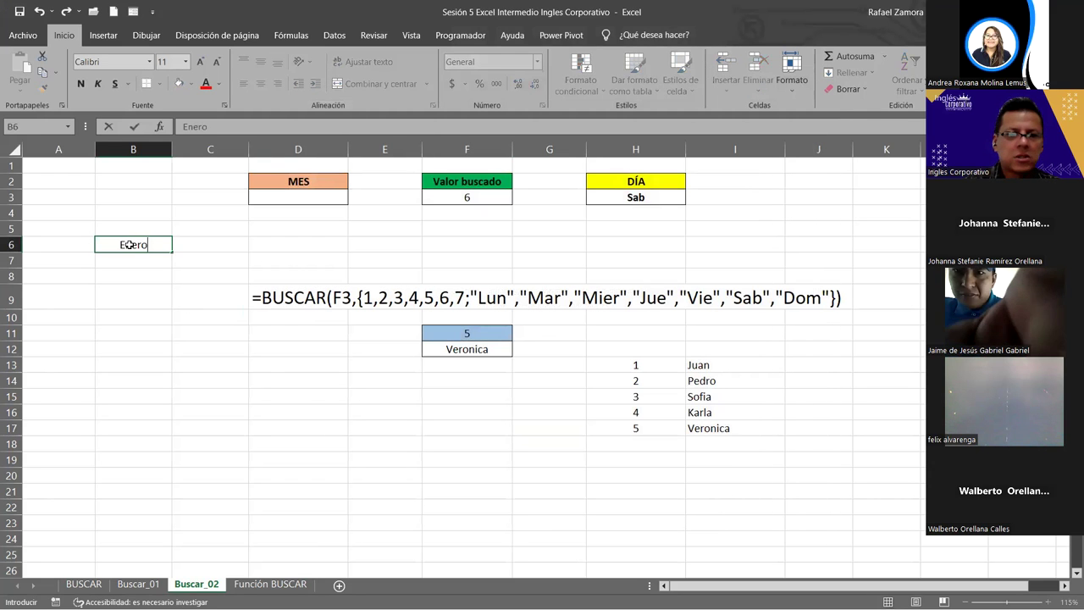
key("Return")
type("Feb")
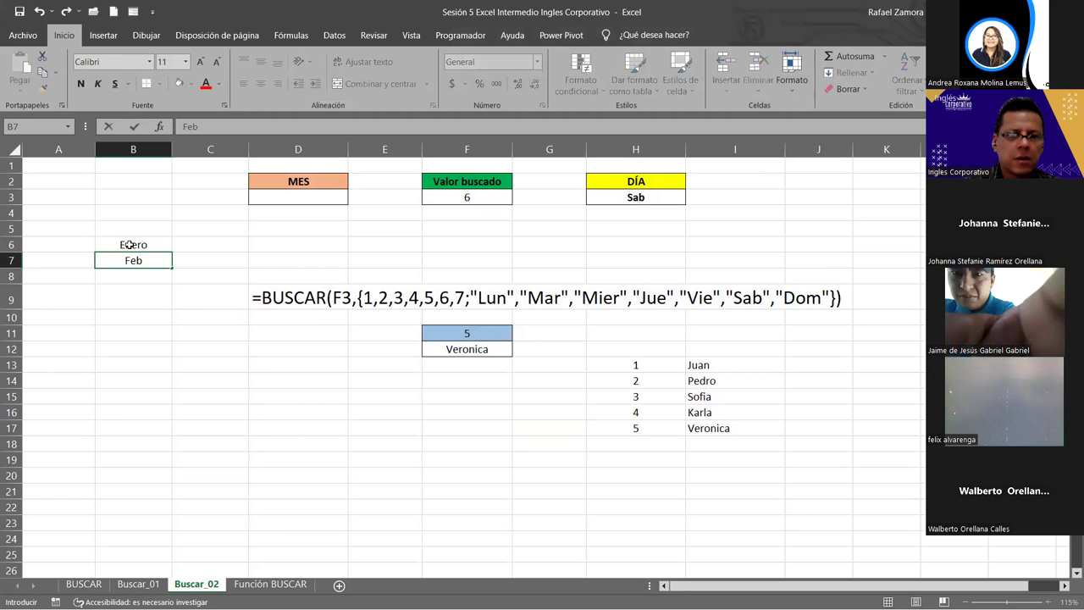
type("re")
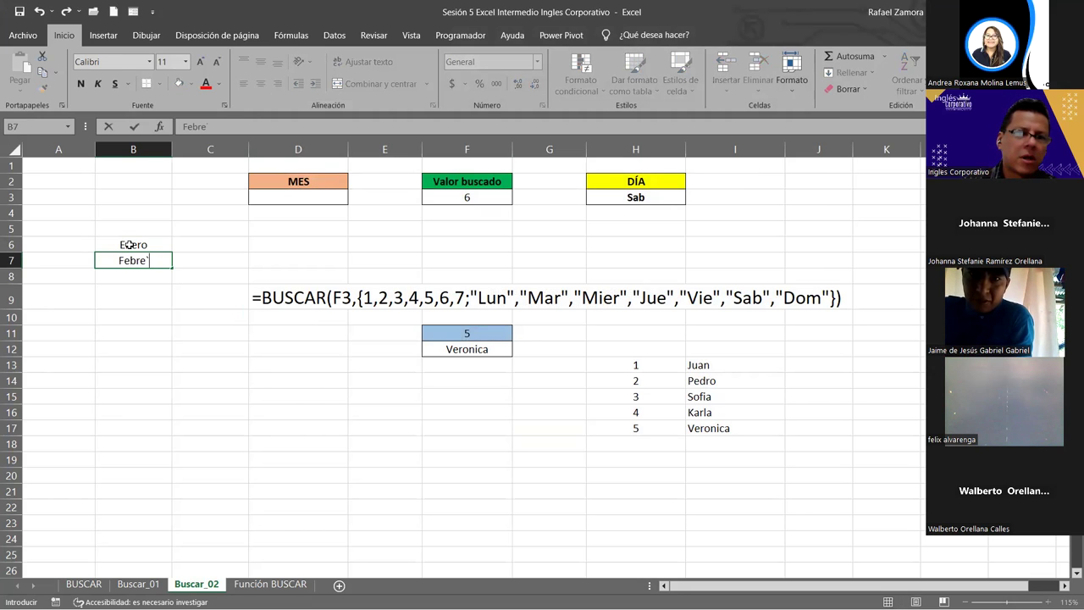
left_click(129, 243)
left_click_drag(174, 252, 170, 269)
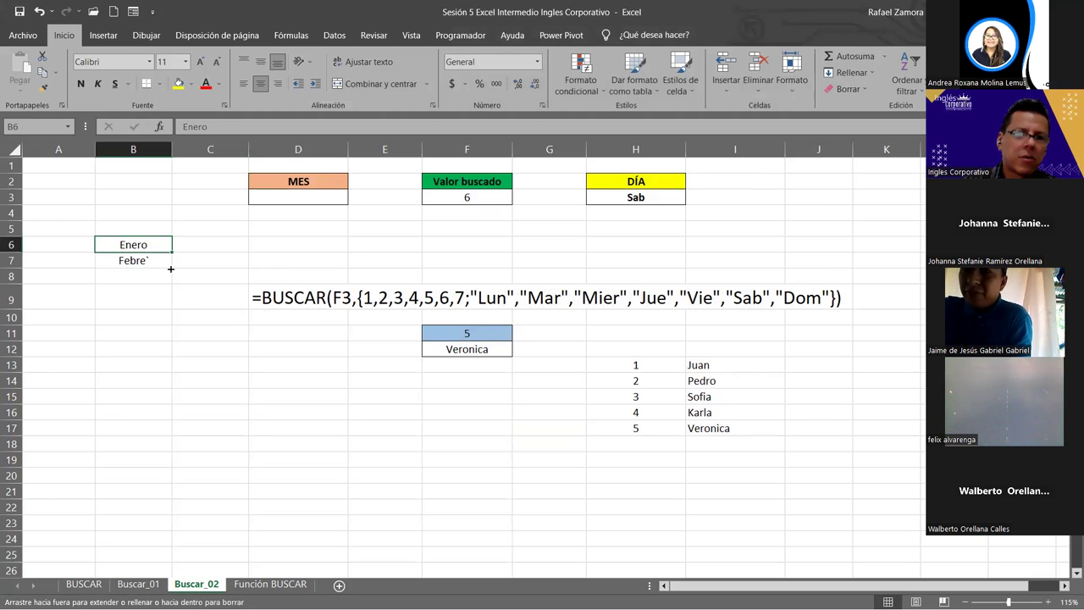
left_click_drag(167, 413, 171, 436)
left_click(264, 418)
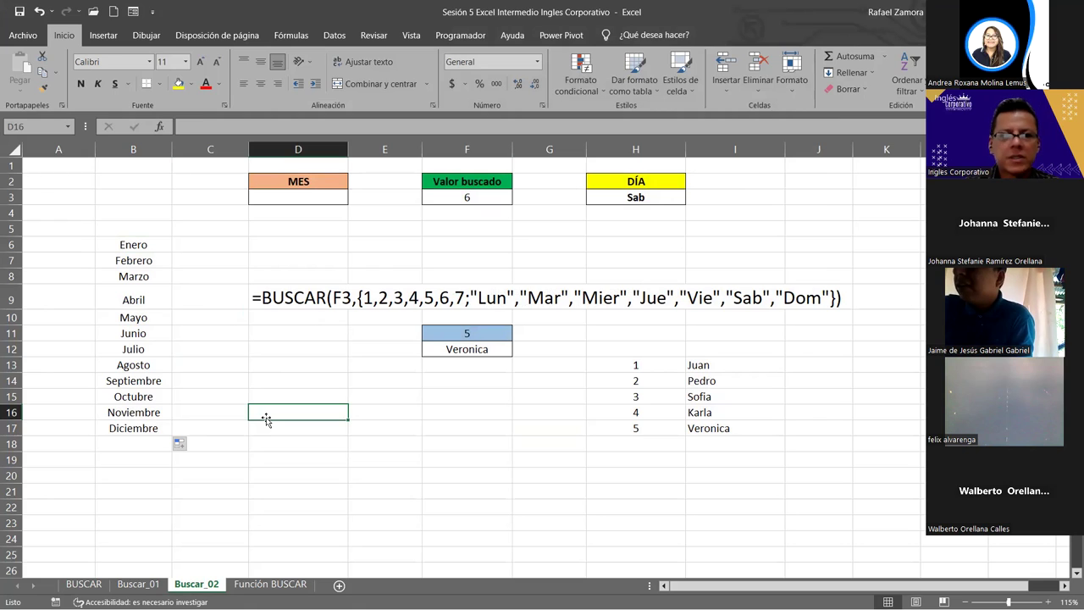
left_click(149, 245)
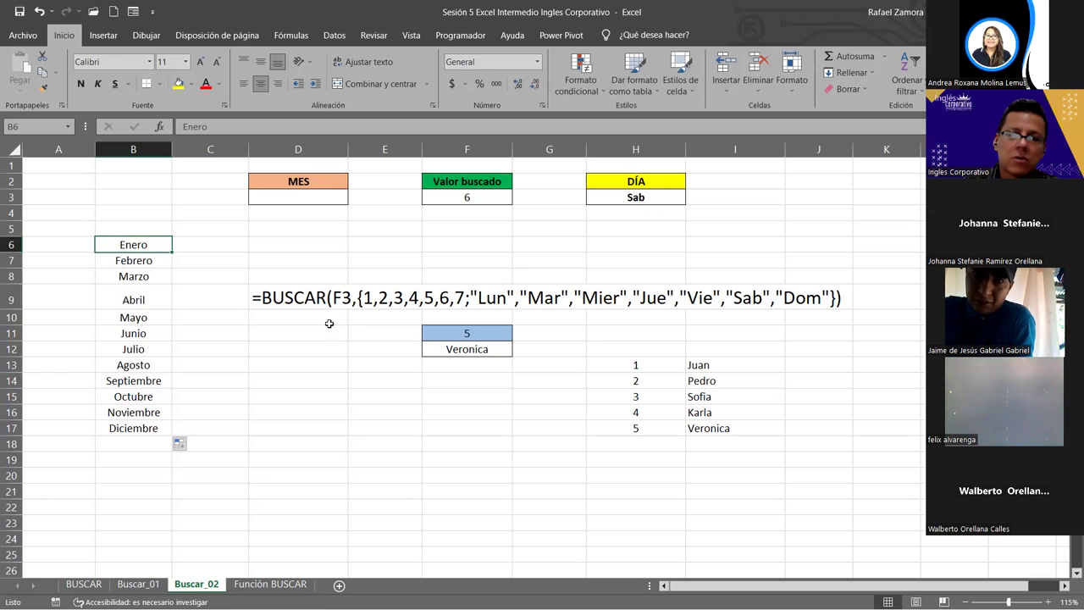
left_click(266, 349)
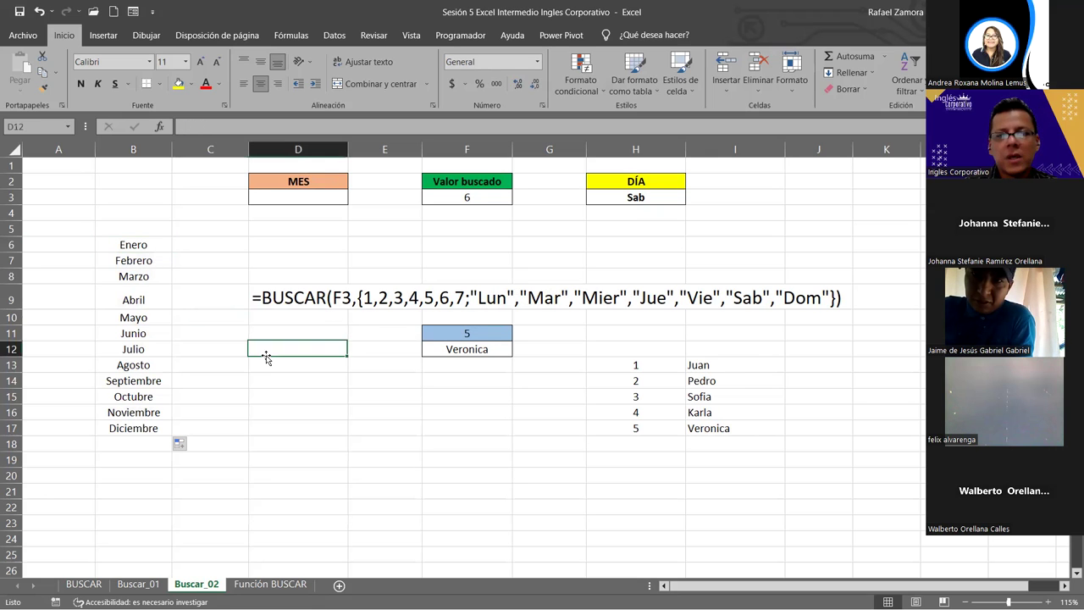
Step: Open the custom lists editor from Excel Options > Advanced
left_click(23, 35)
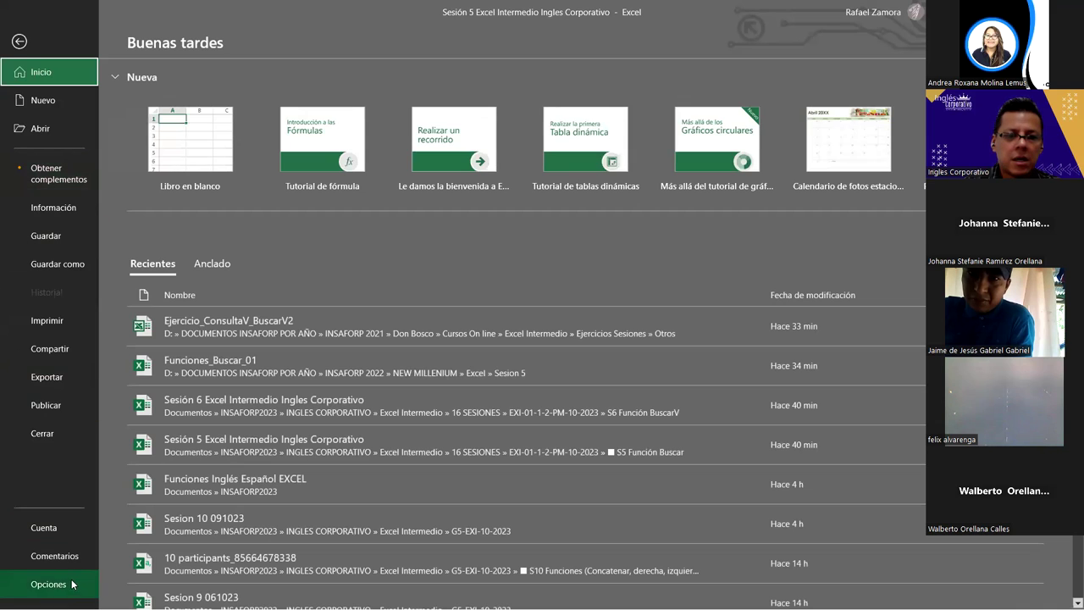
left_click(58, 578)
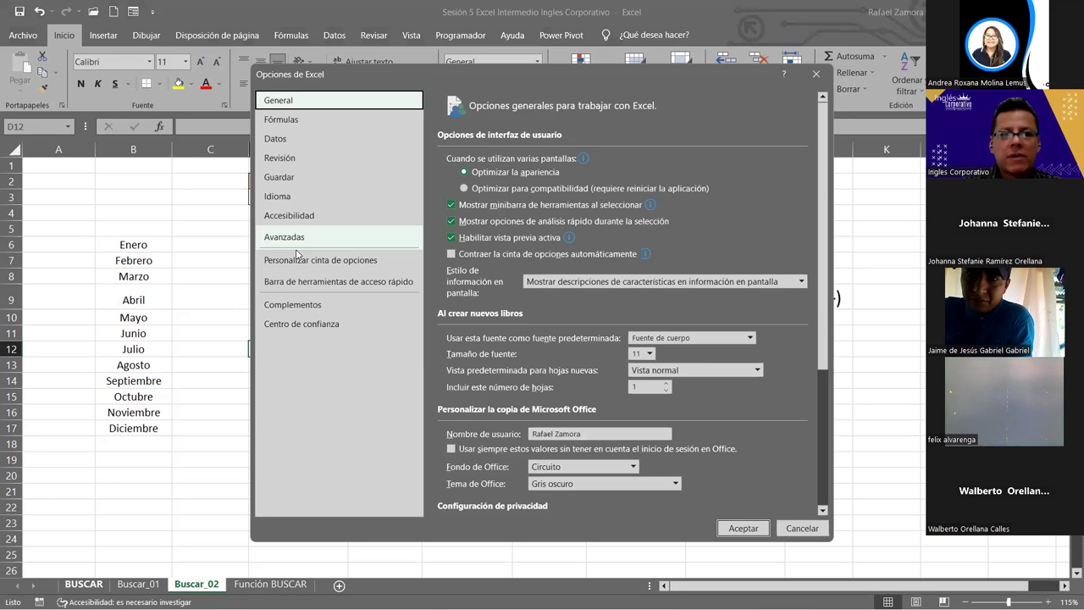
left_click(295, 239)
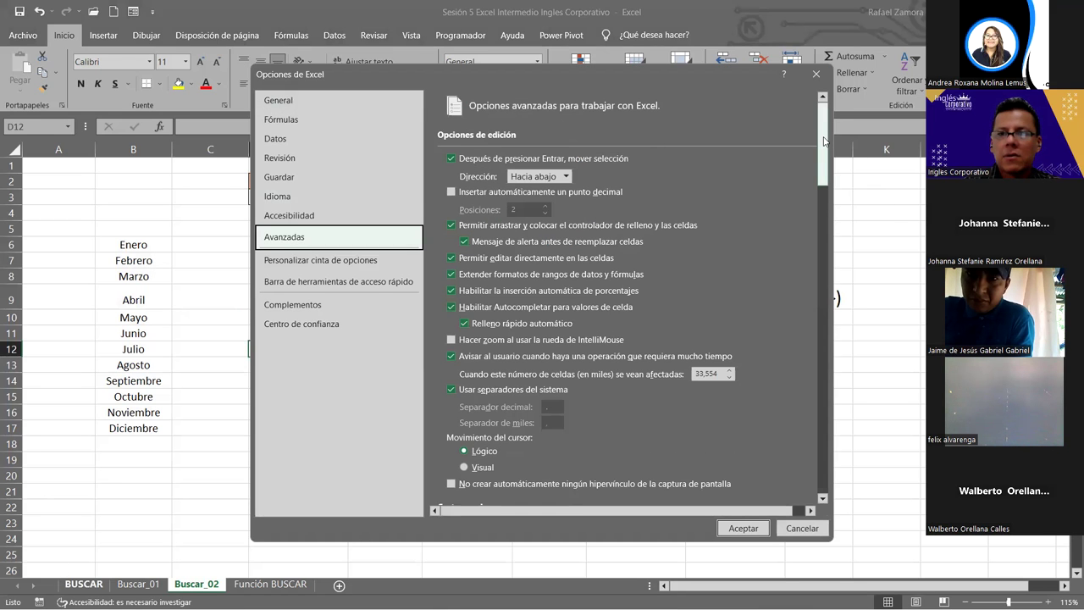
left_click_drag(824, 141, 824, 451)
left_click(758, 355)
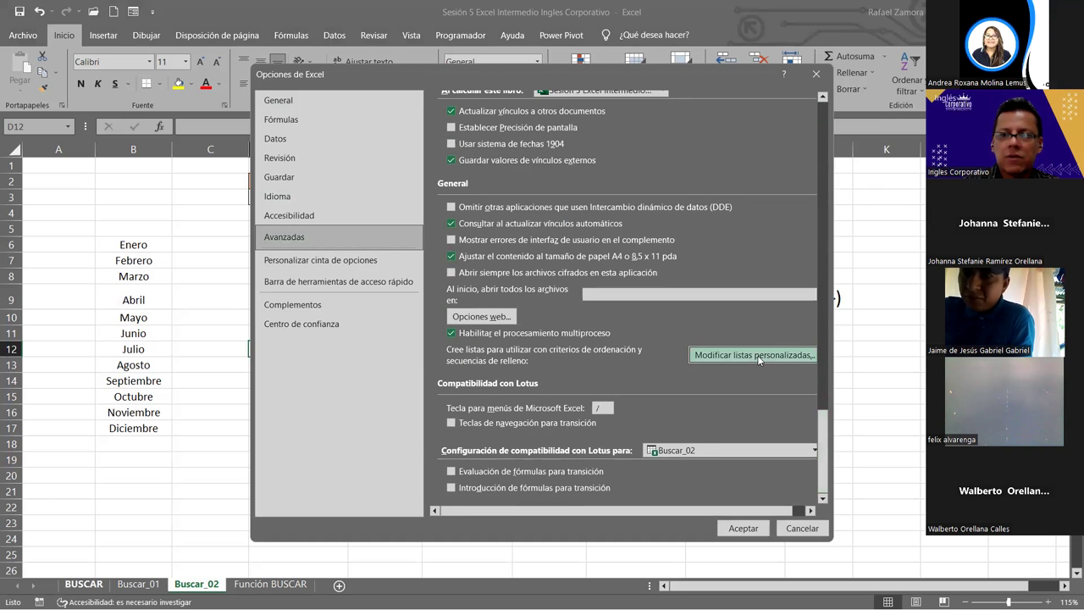
left_click(760, 357)
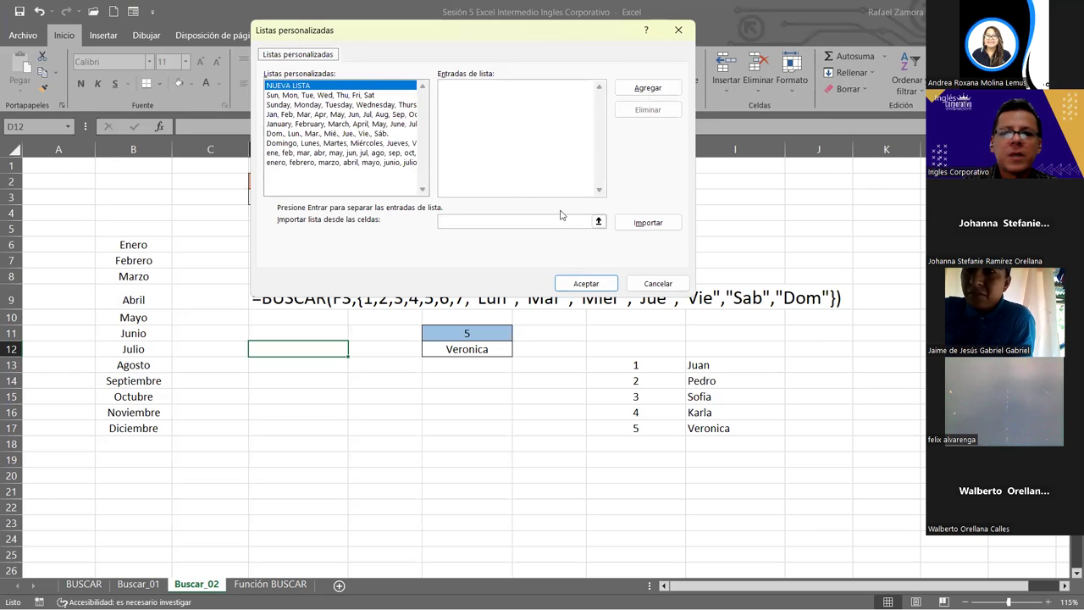
Step: Import $B$6:$B$17 as a custom month list and close the dialogs
left_click(495, 222)
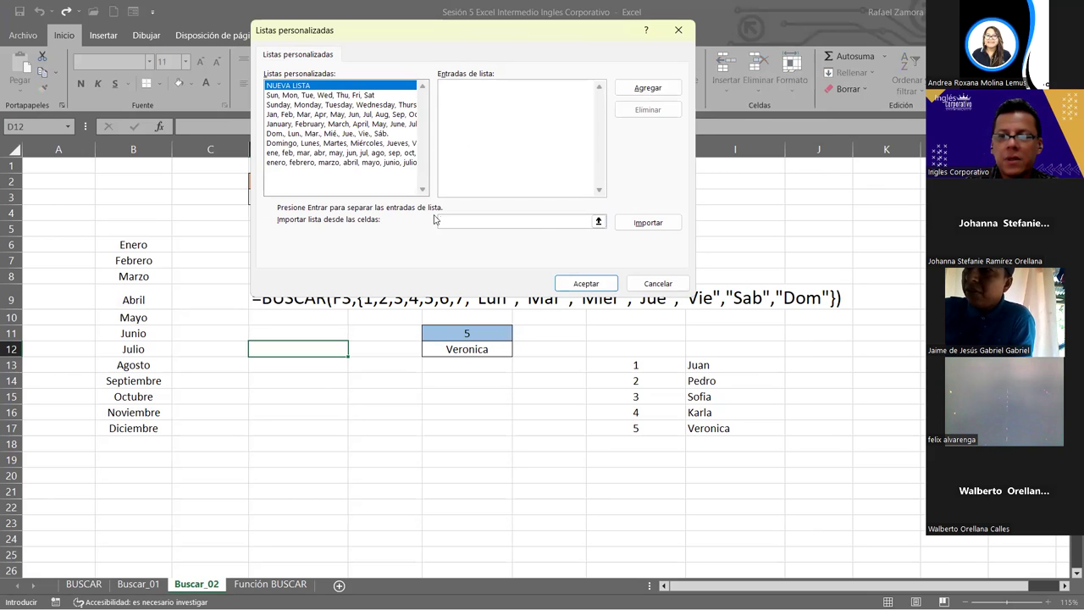
left_click(131, 245)
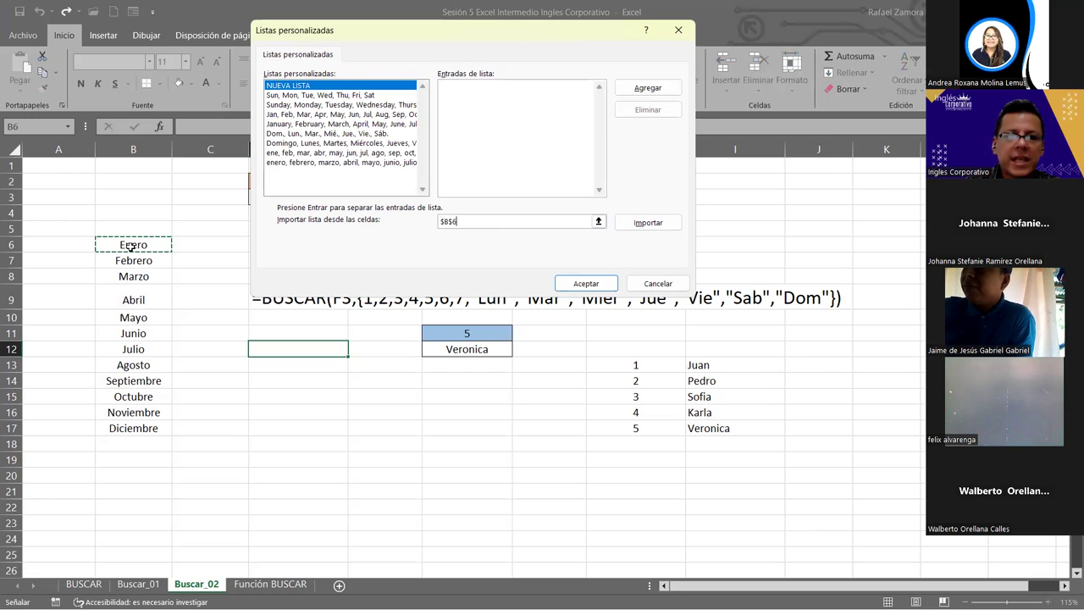
left_click_drag(132, 426, 132, 426)
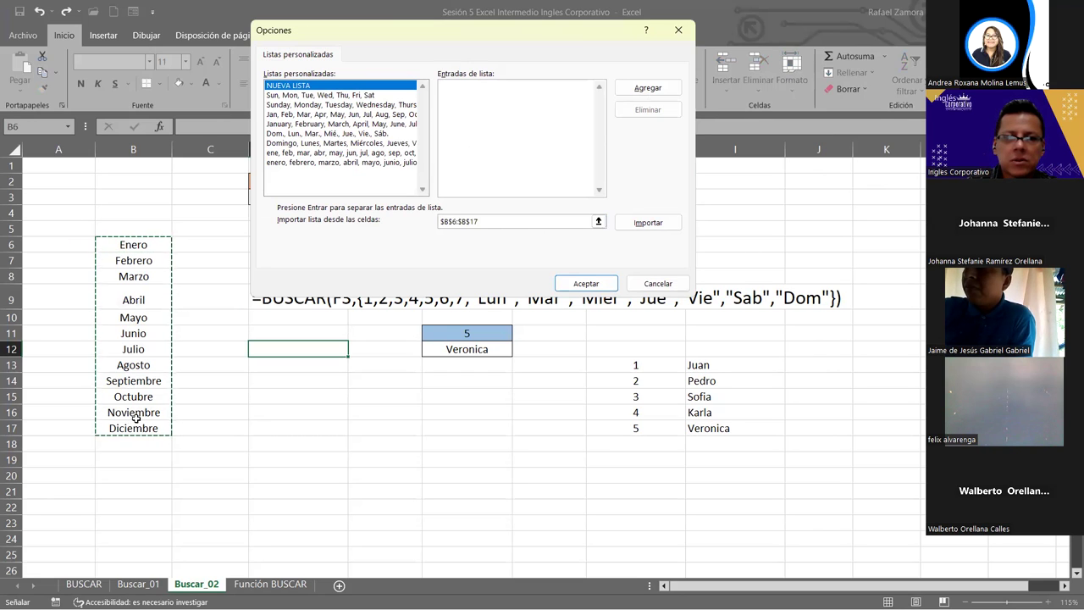
left_click(668, 224)
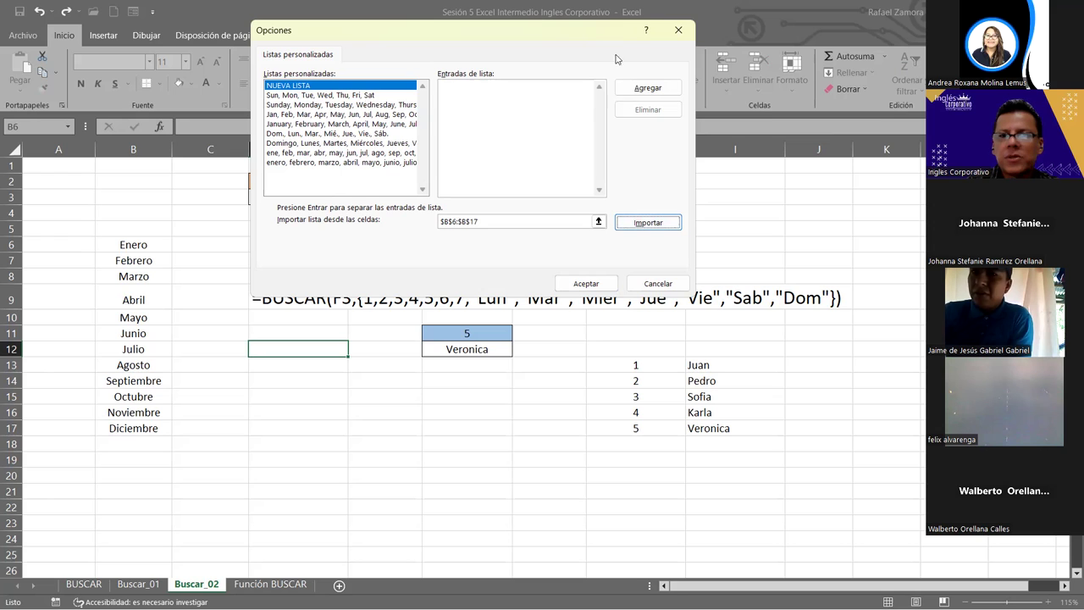
left_click(648, 285)
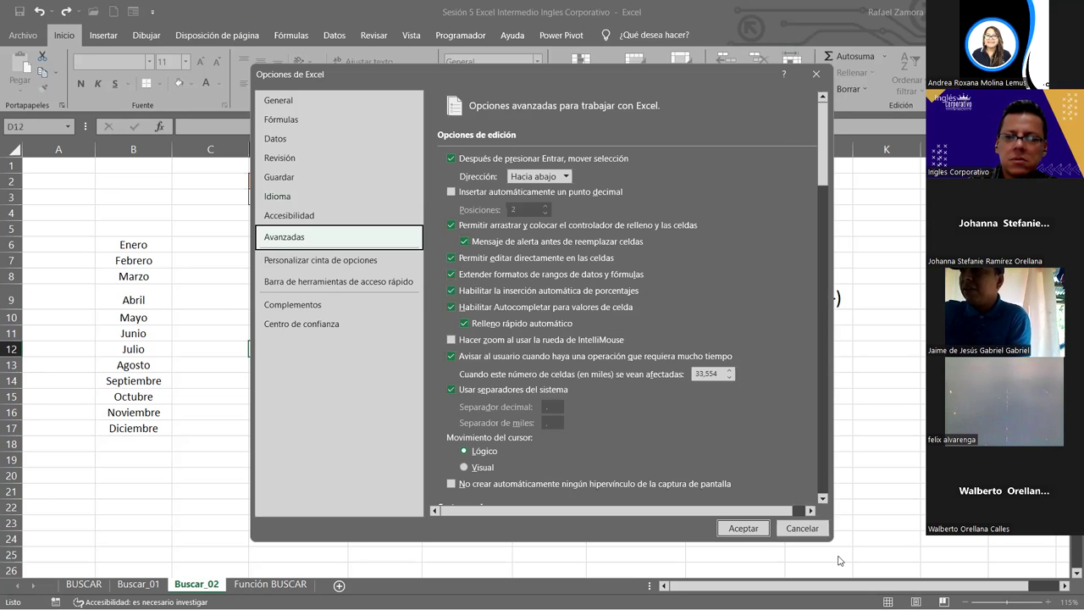
left_click(802, 528)
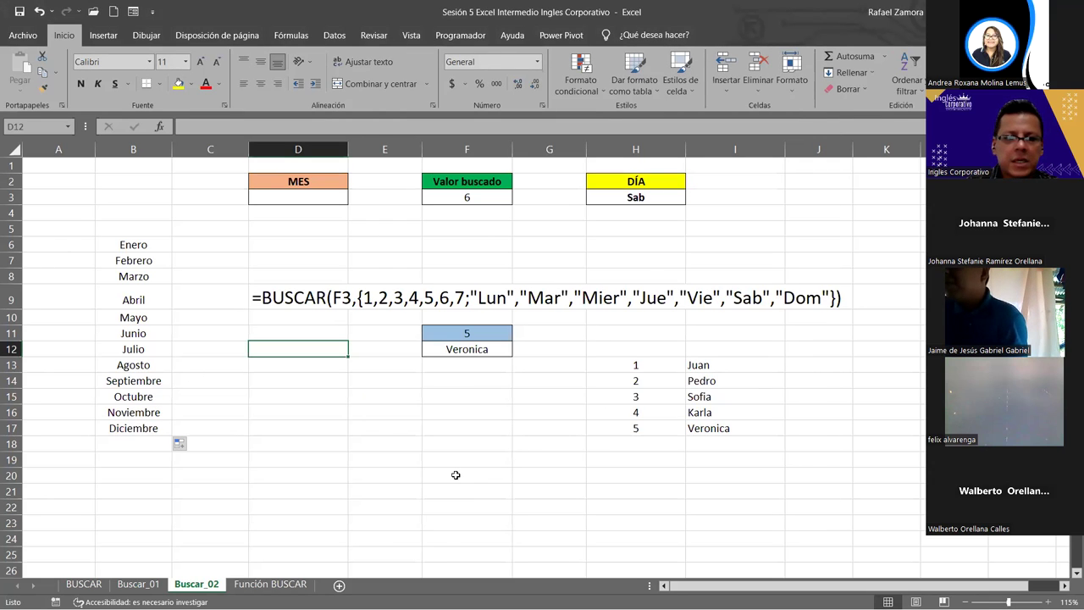
Step: Switch to the Función BUSCAR sheet and point out the frequency and product code input and result cells
left_click(271, 584)
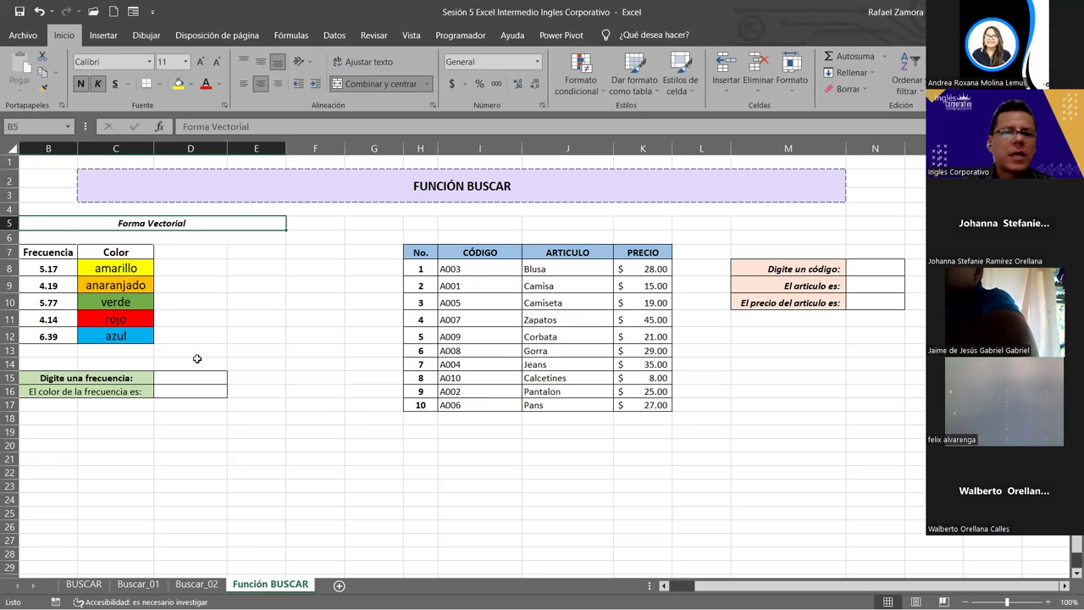
left_click(209, 378)
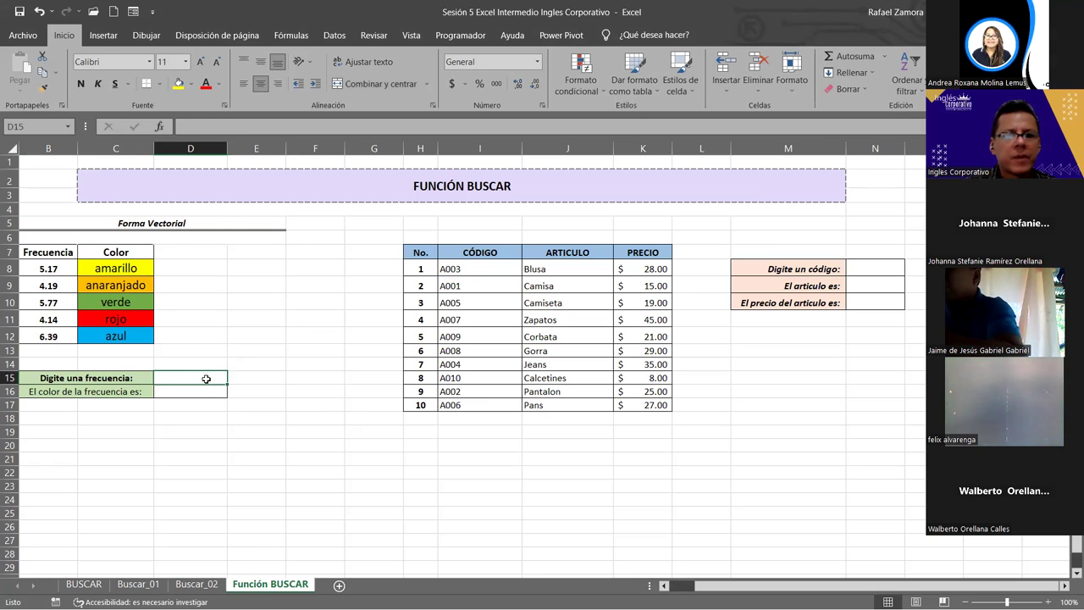
left_click(209, 388)
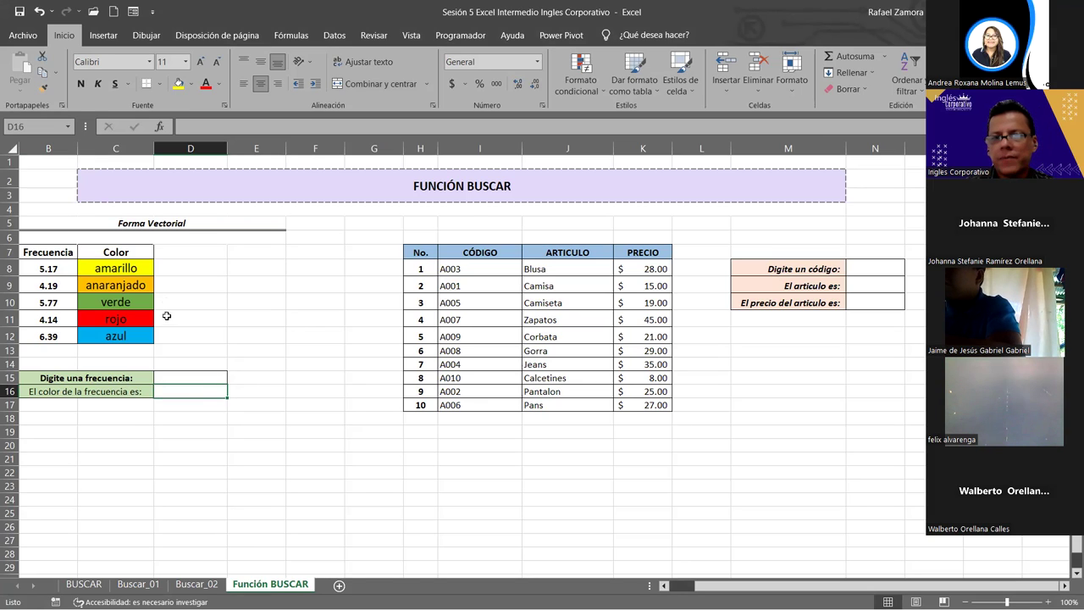
left_click(864, 271)
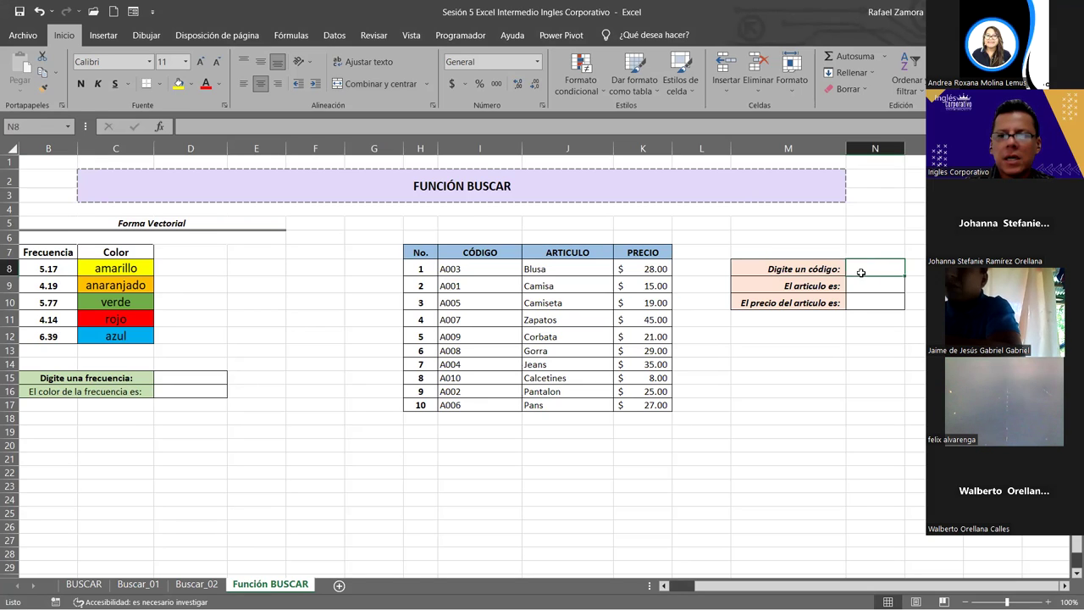
left_click(852, 285)
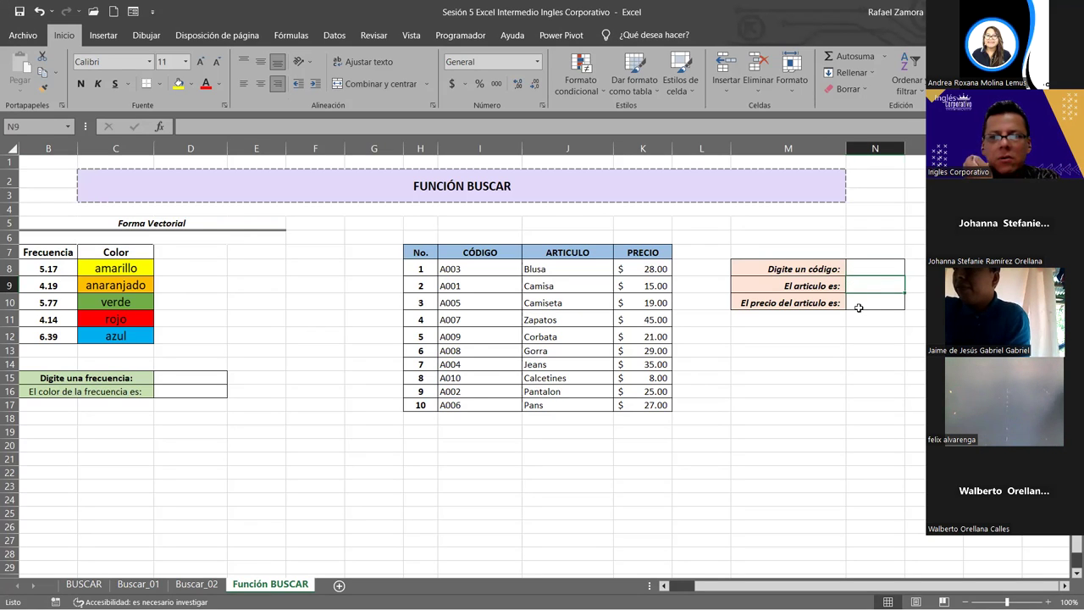
left_click(858, 300)
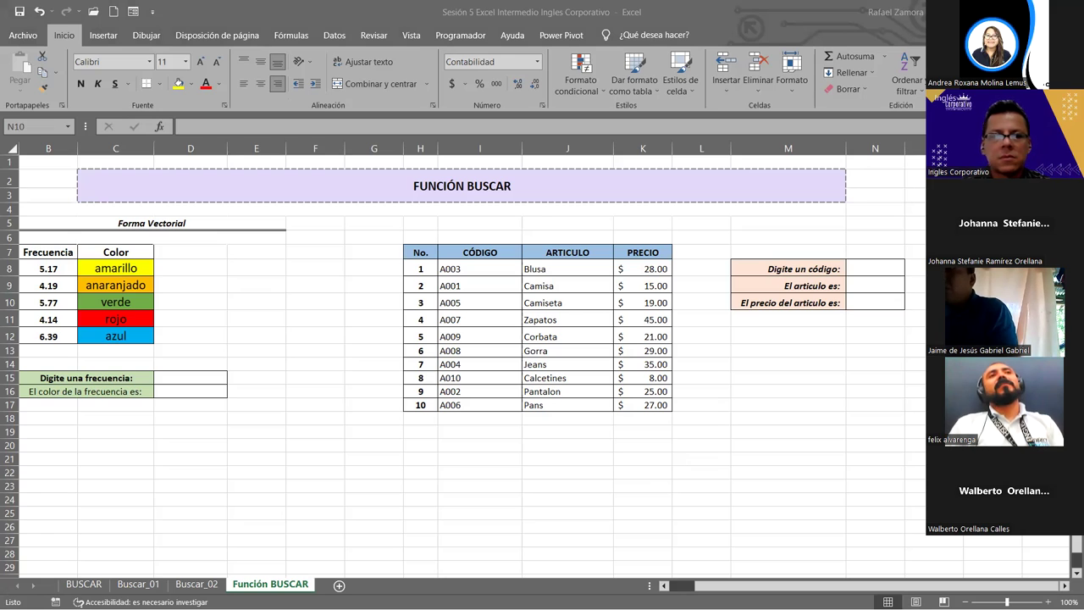
left_click(356, 78)
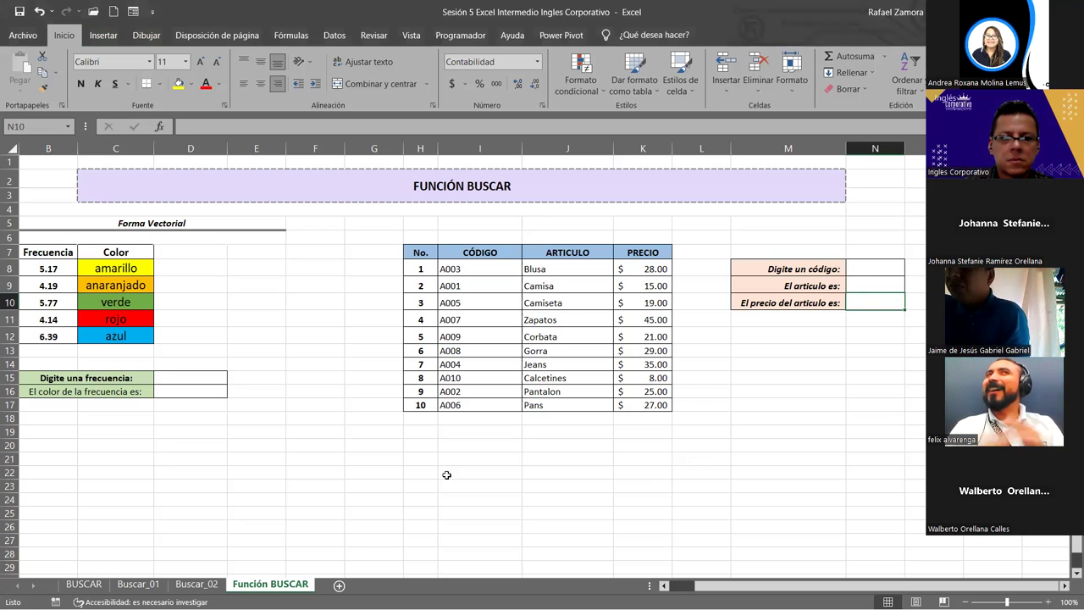
Step: Merge H21:J23 and enter the text EN PRACTICA
left_click_drag(421, 458, 581, 487)
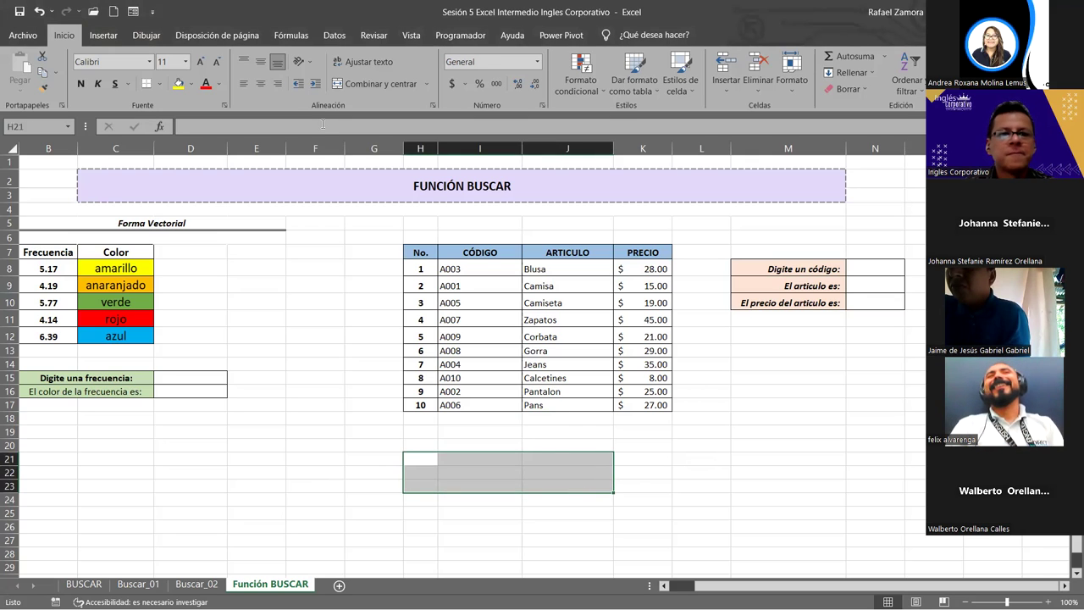
left_click(364, 85)
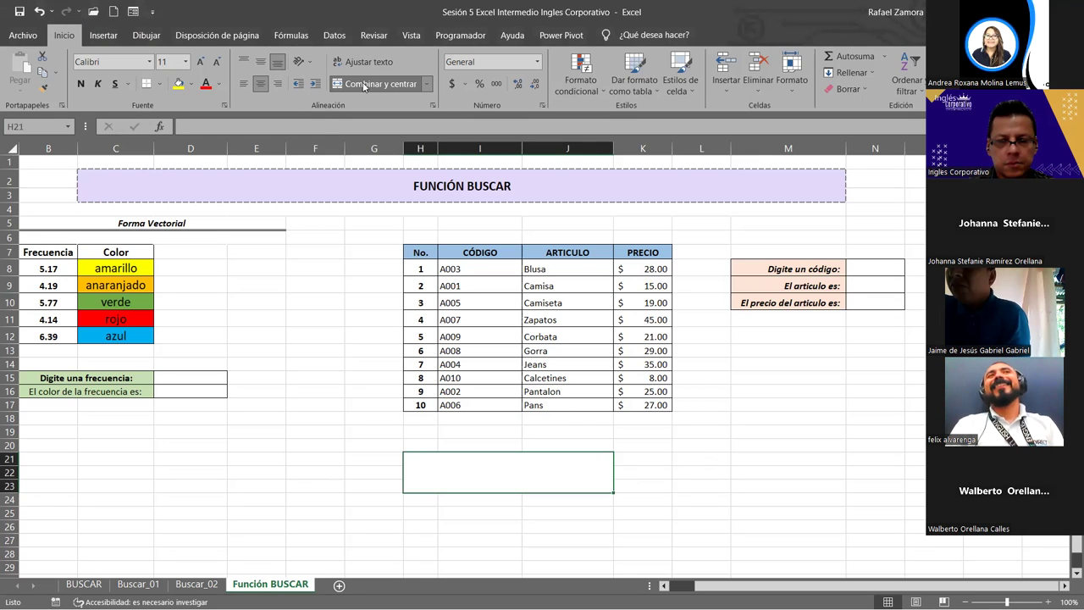
type("EN PRACT")
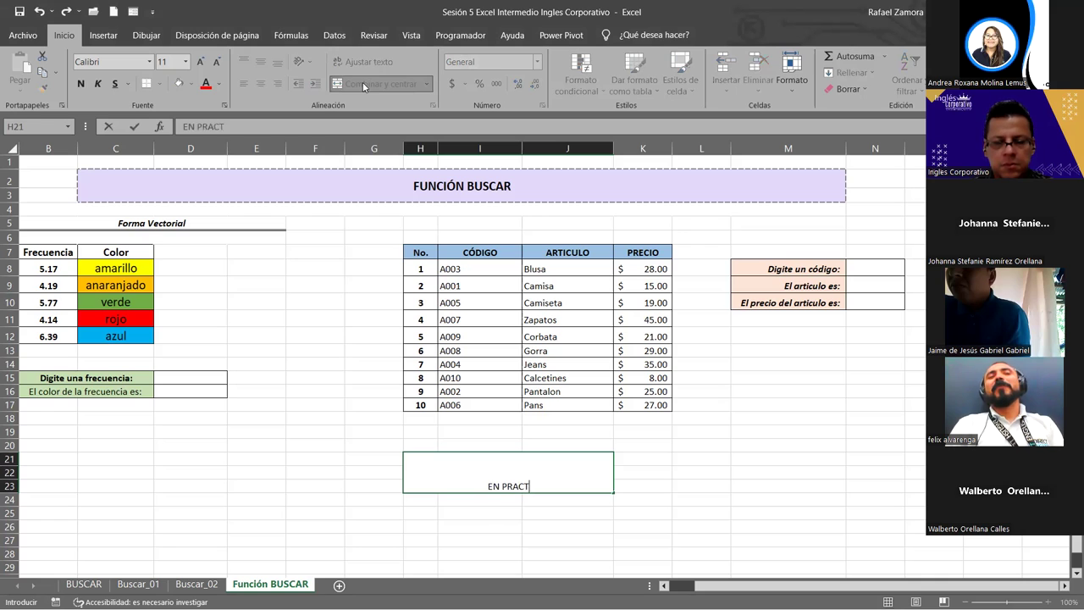
type("ICC")
key("BackSpace")
type("a")
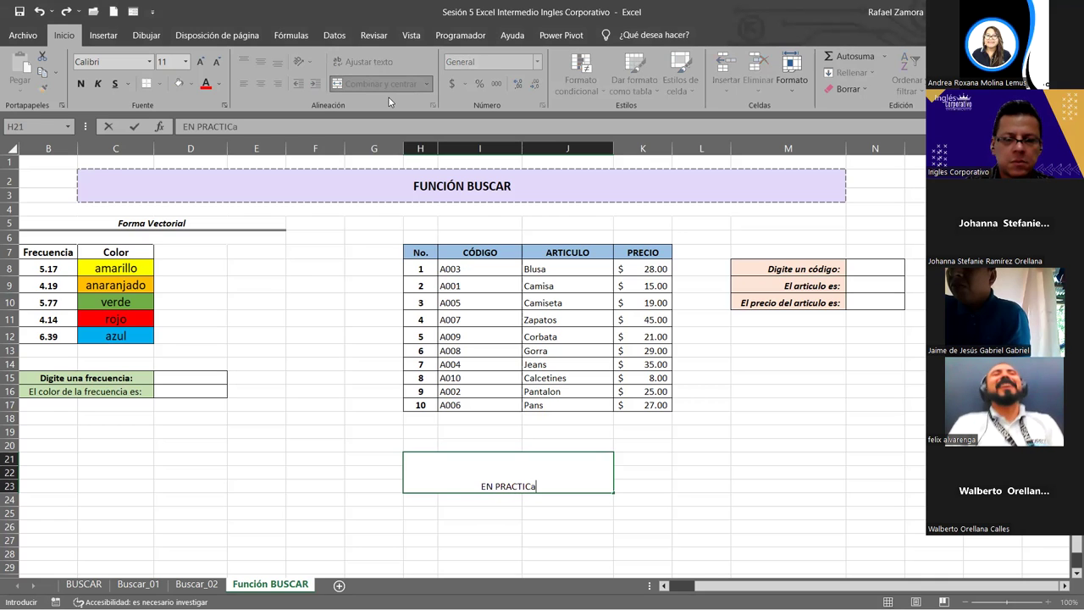
key("BackSpace")
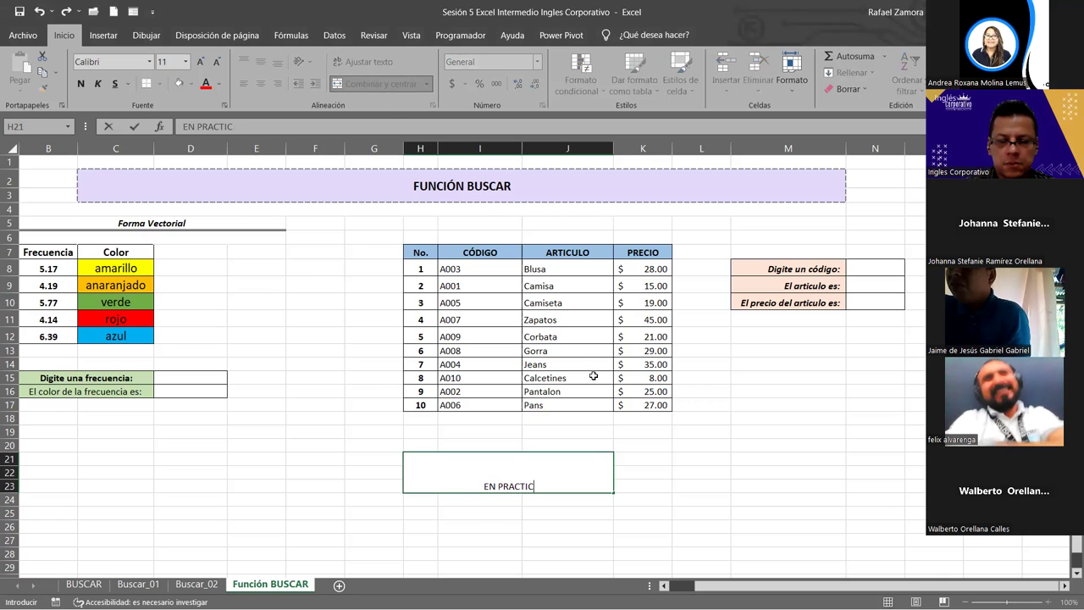
type("a")
key("BackSpace")
type("A")
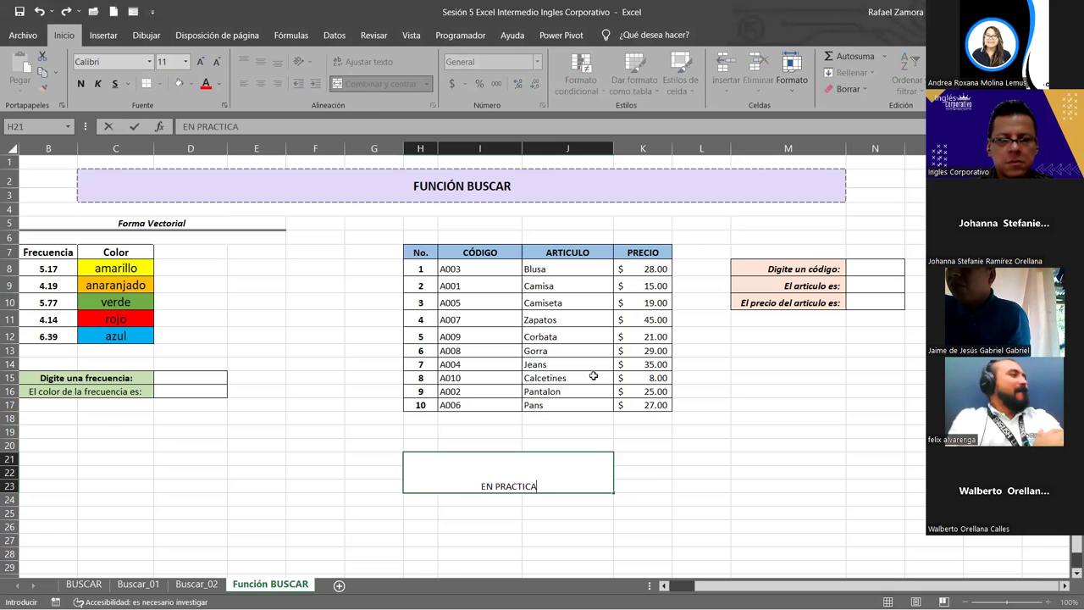
key("ctrl+Return")
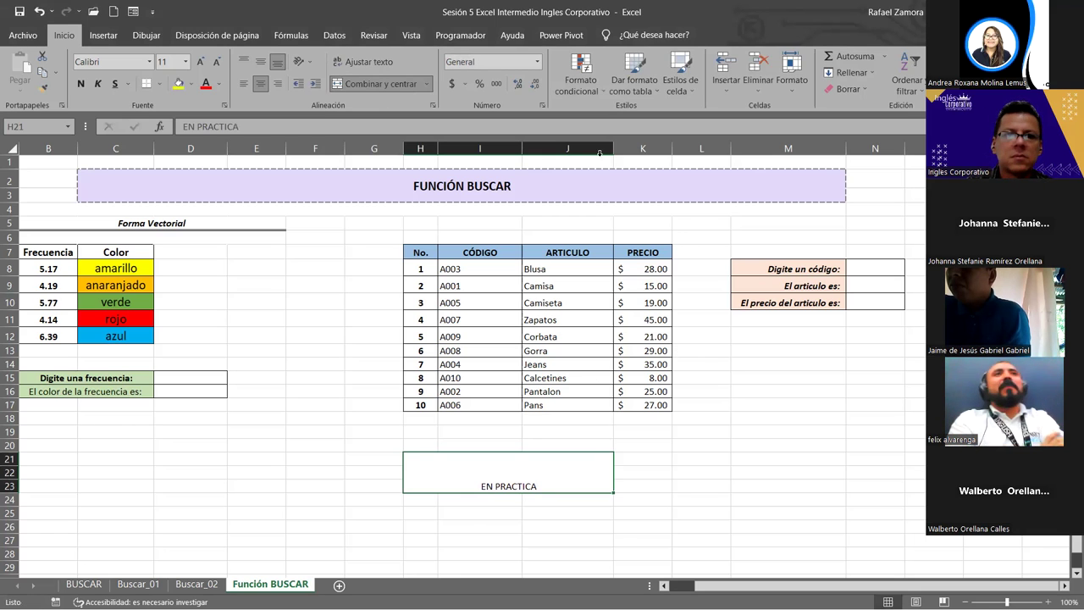
Step: Format the banner with middle alignment and 24-point red text
left_click(260, 61)
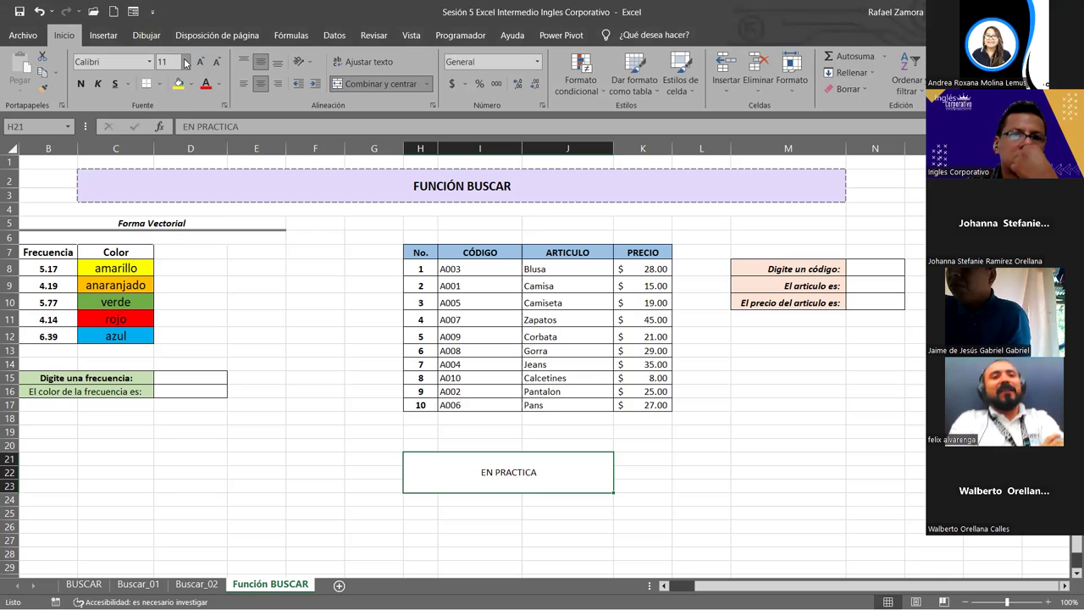
left_click(185, 62)
left_click(162, 214)
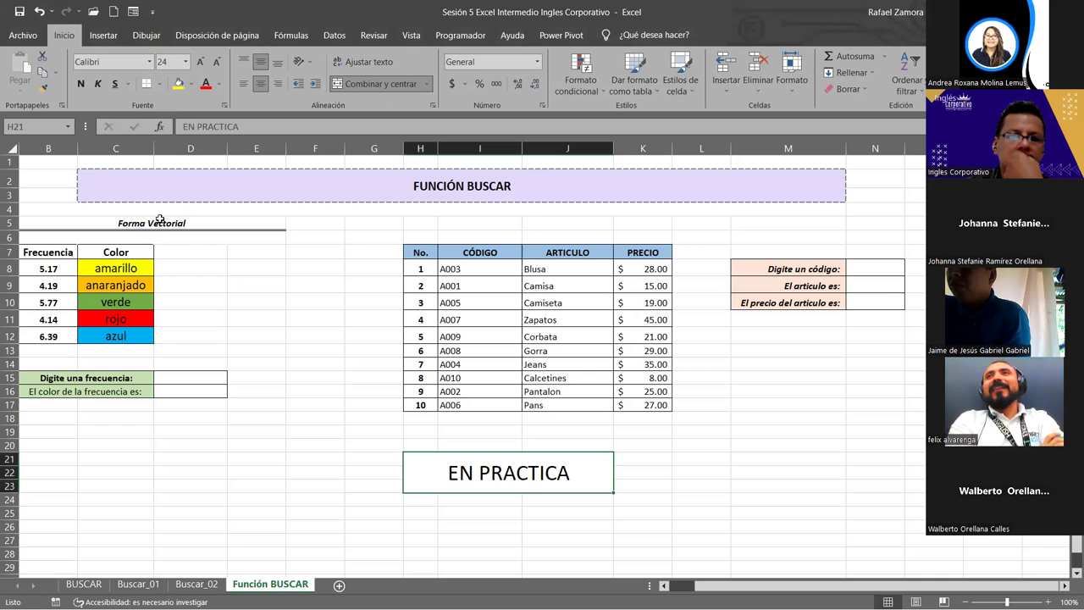
left_click(206, 84)
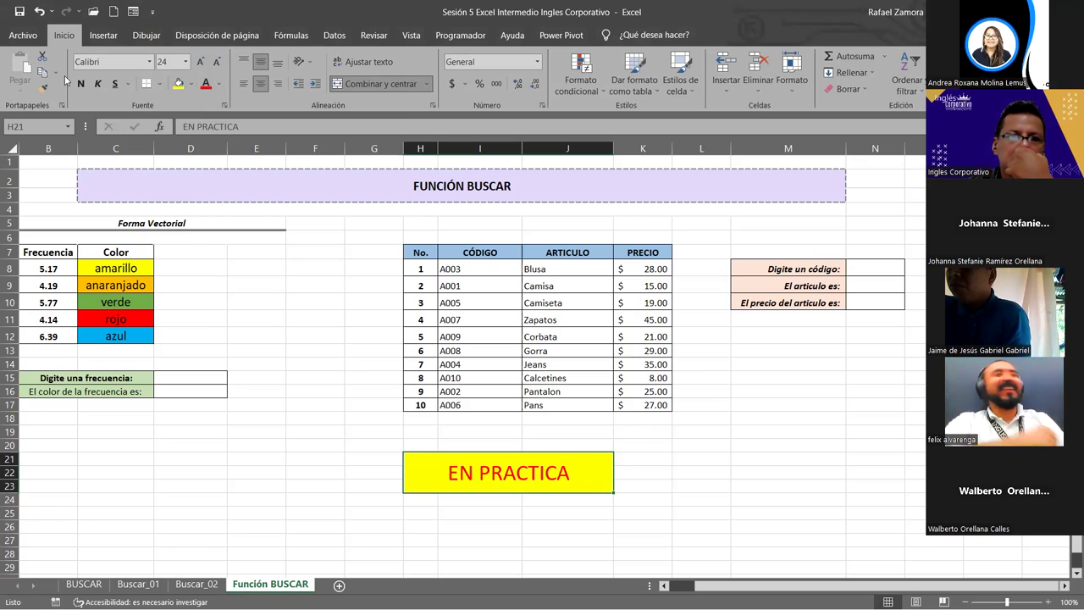
left_click(768, 472)
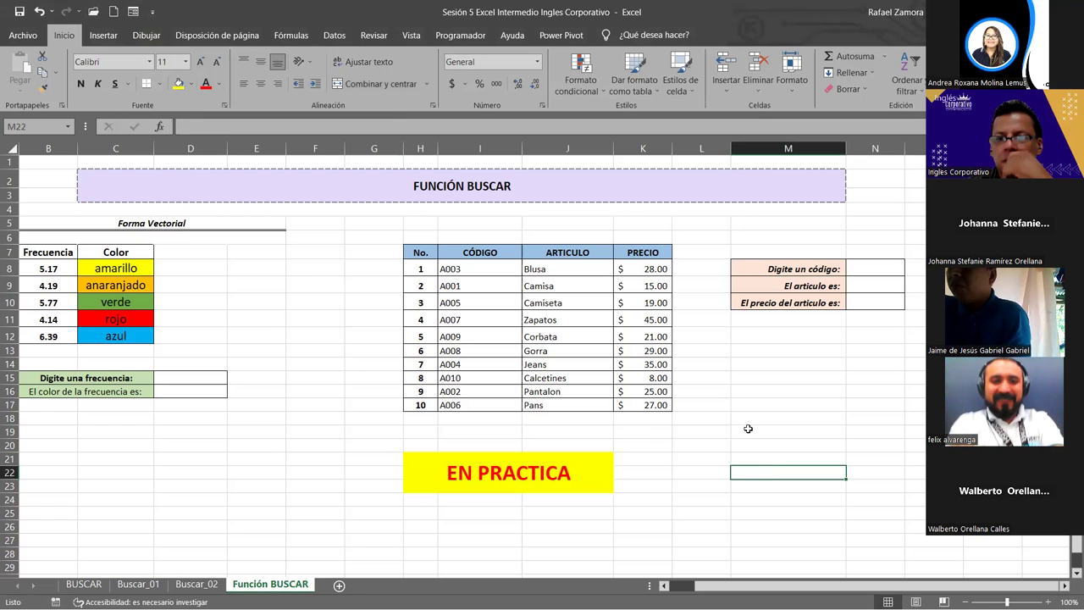
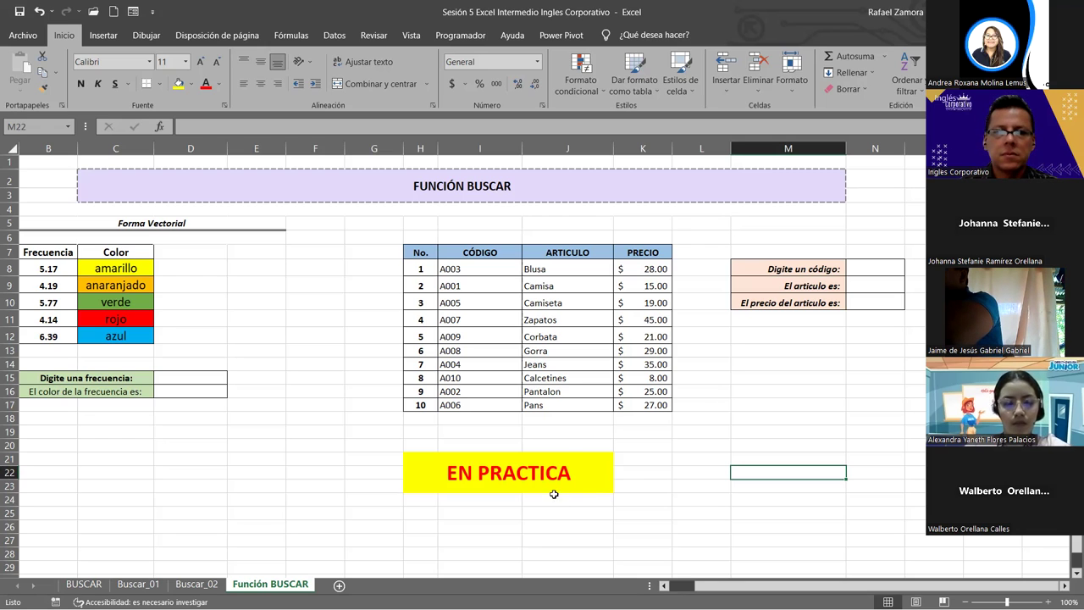
Step: Sort the frequency table ascending, from 4.14 rojo to 6.39 azul, and select cell D15
left_click(616, 415)
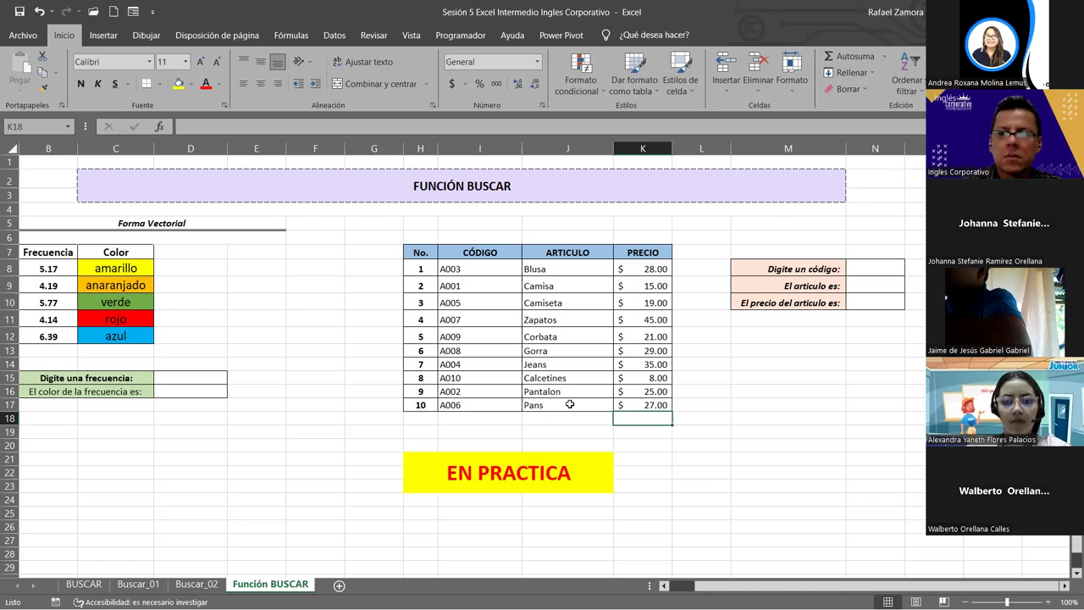
left_click(63, 268)
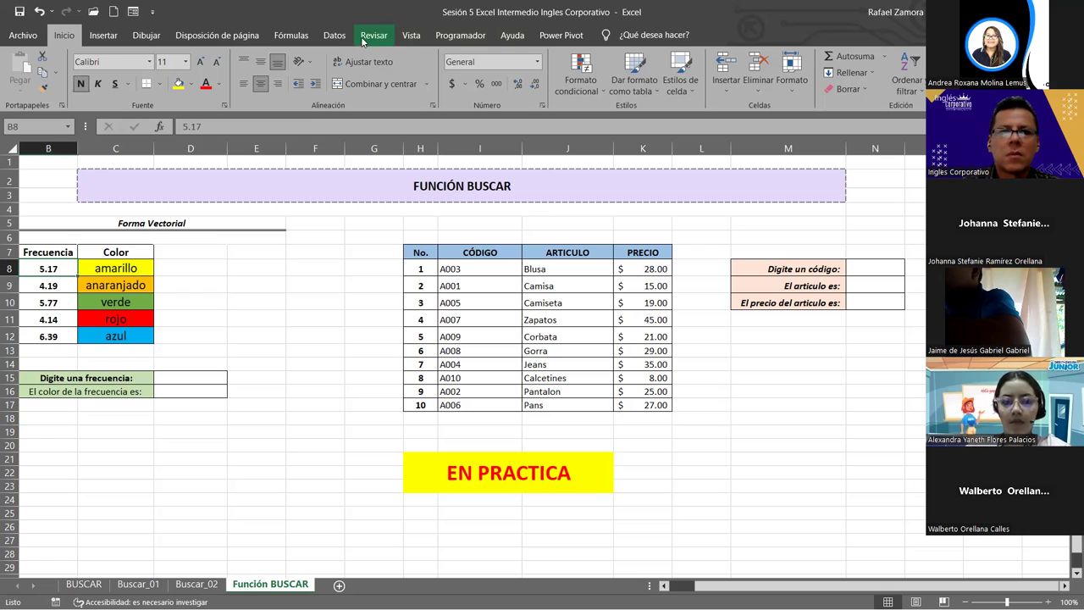
left_click(333, 35)
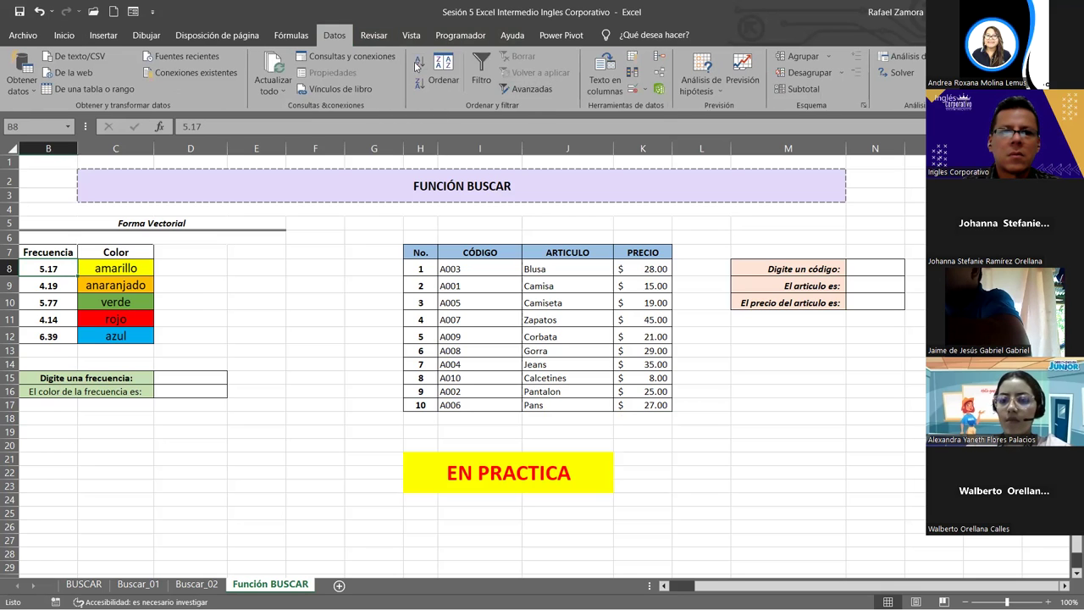
left_click(419, 62)
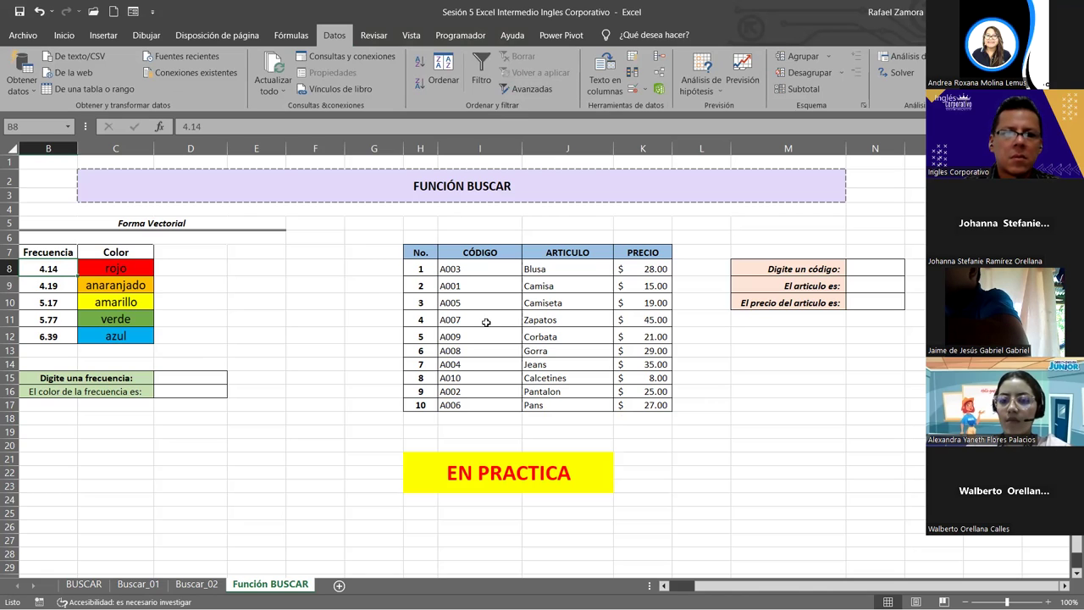
left_click(458, 269)
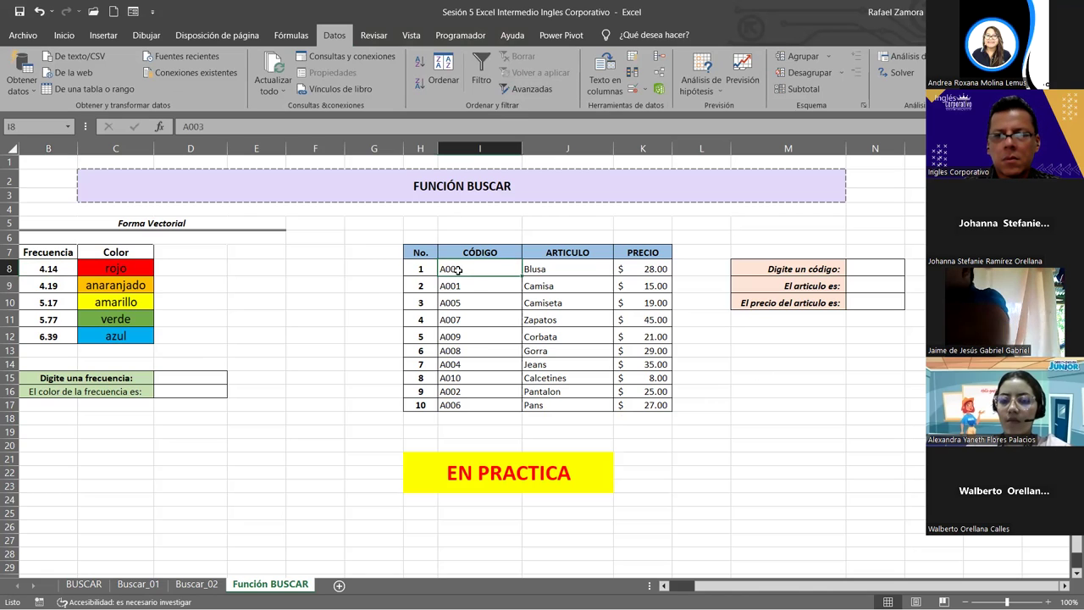
left_click(246, 375)
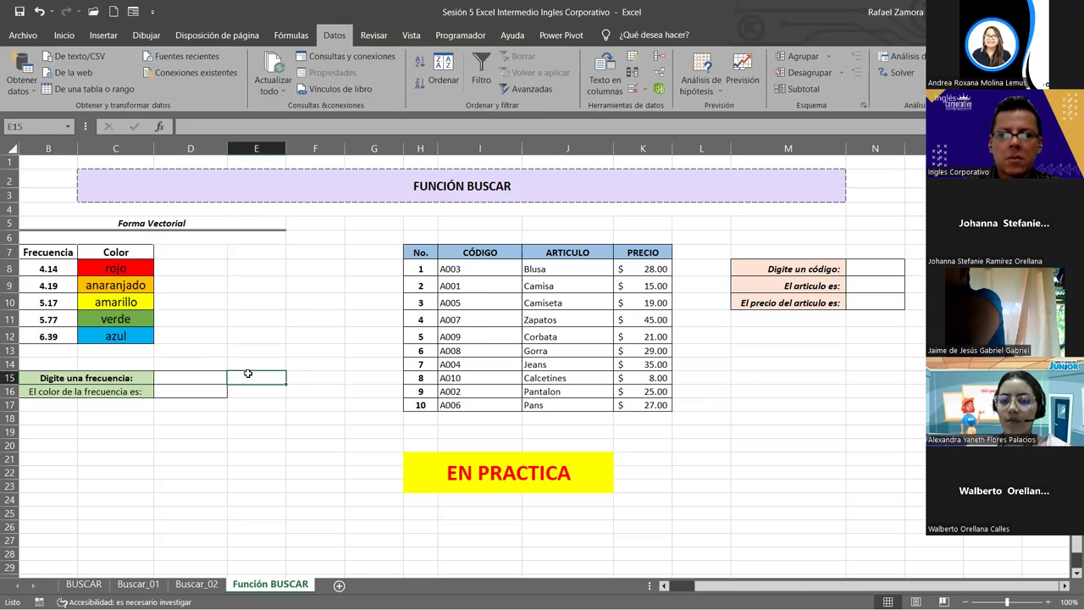
left_click(197, 380)
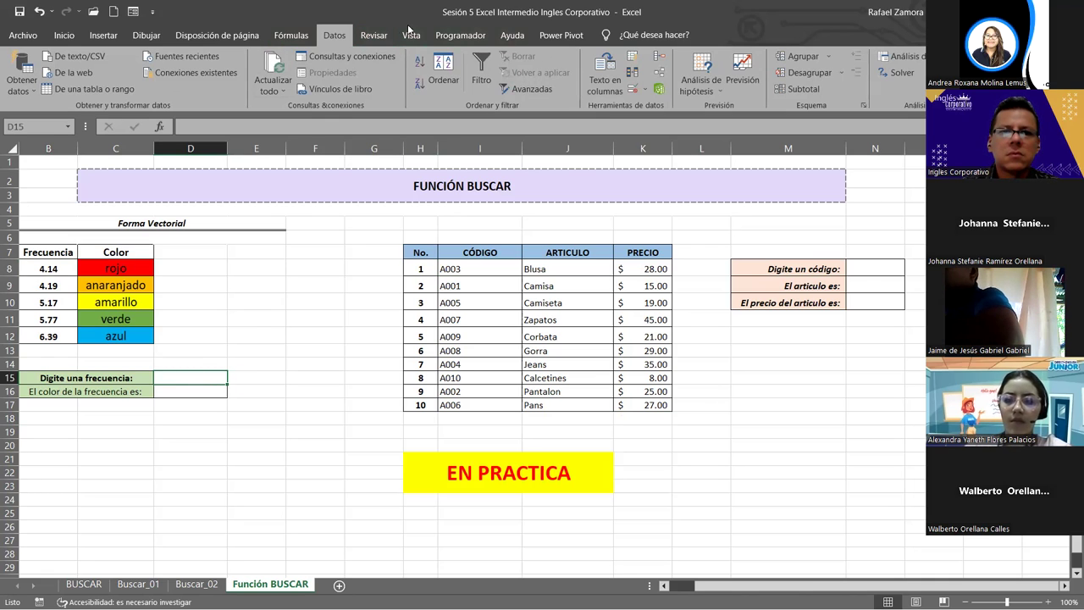
Step: Give D15 a List data validation with source =$B$8:$B$12
left_click(633, 89)
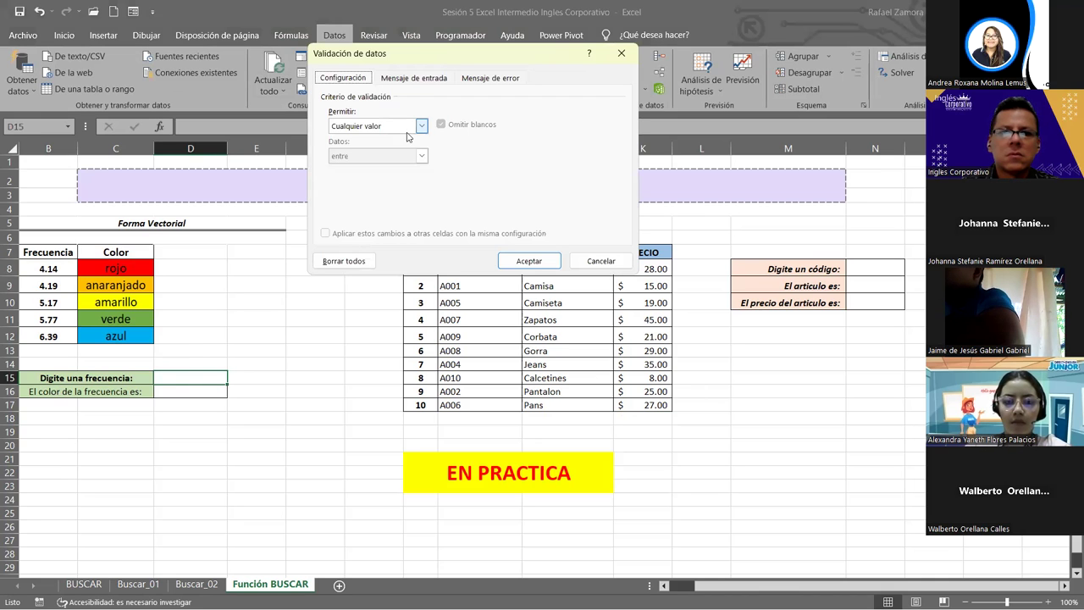
left_click(415, 126)
left_click(338, 167)
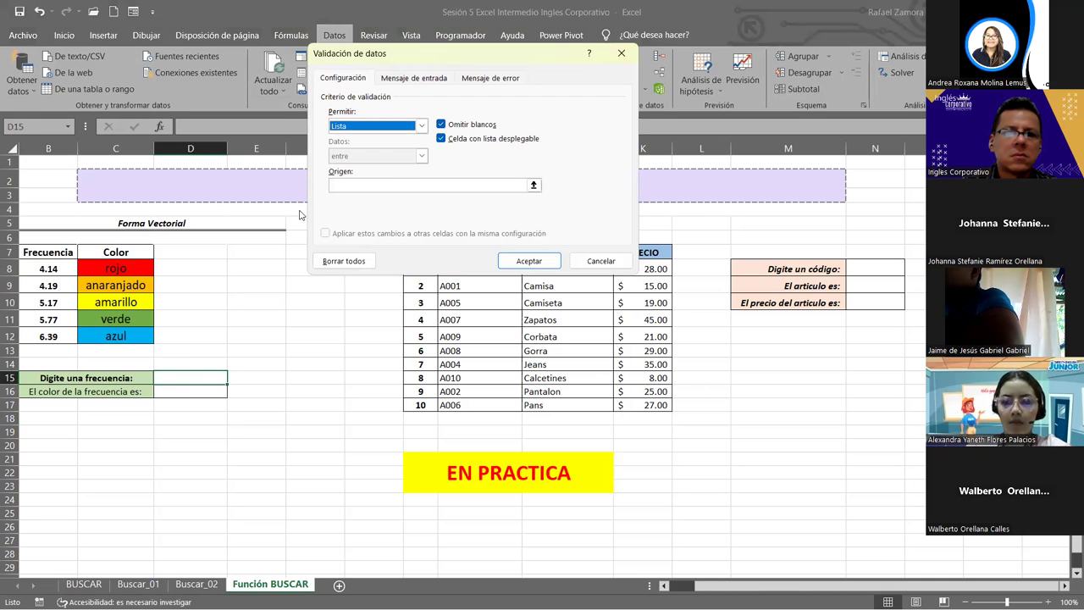
left_click(428, 185)
left_click(53, 269)
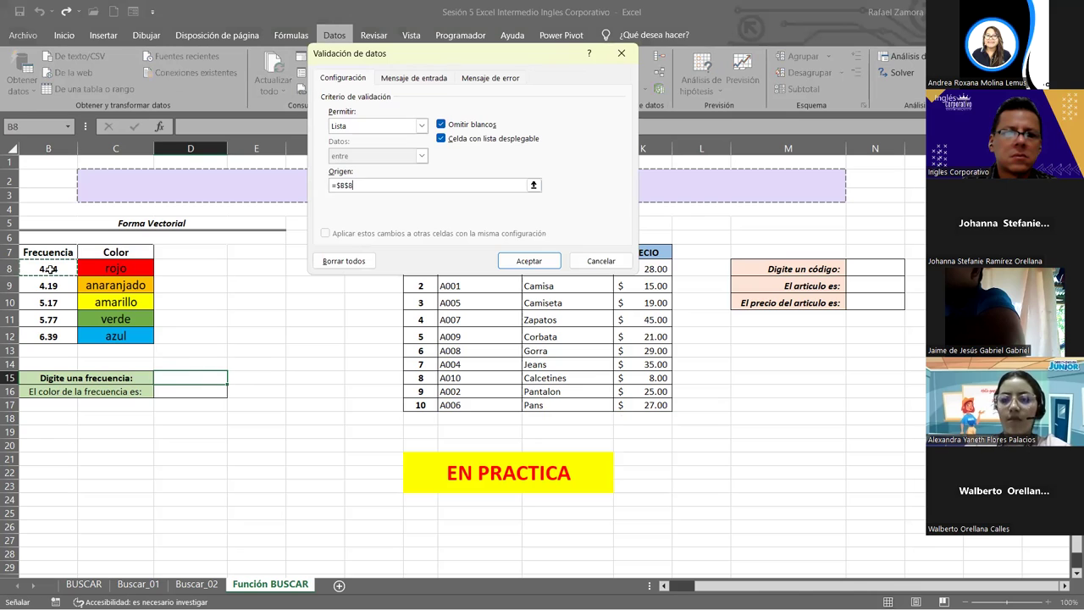
left_click(48, 337, "shift")
left_click(525, 259)
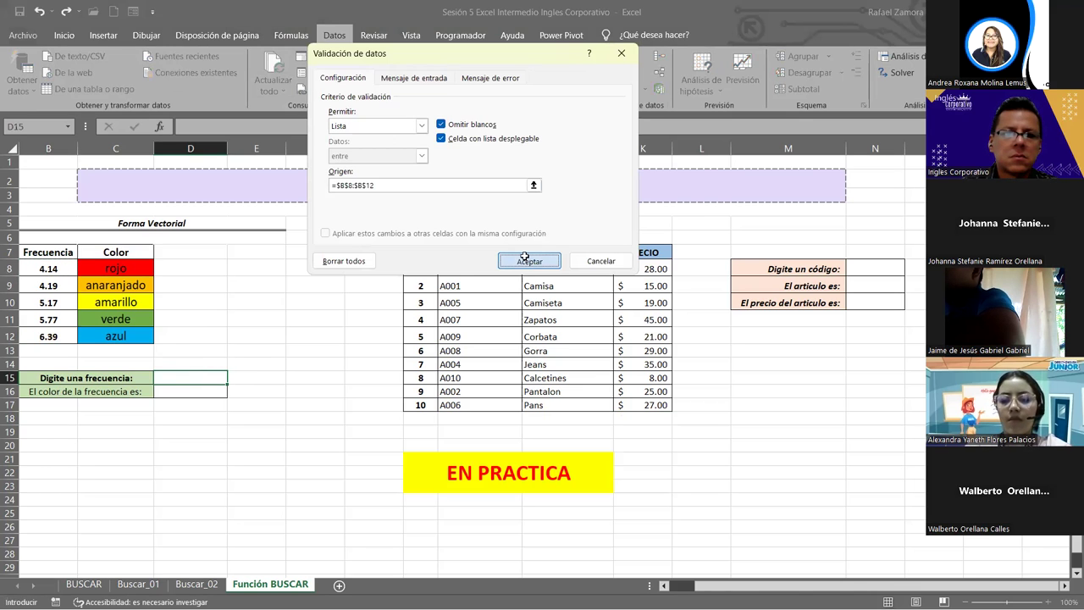
left_click(216, 391)
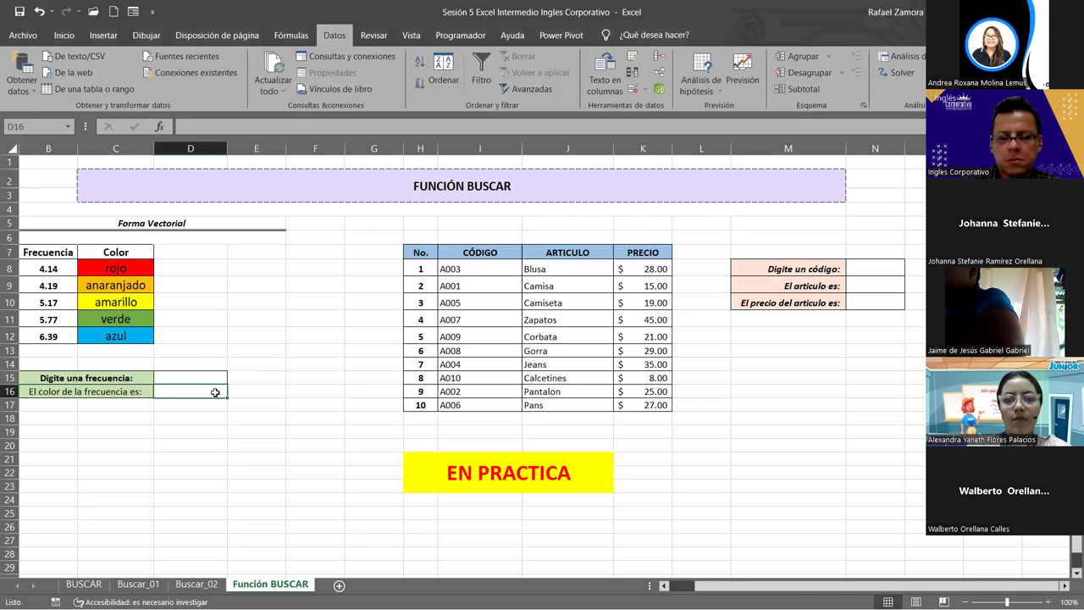
Step: Start a BUSCAR formula in D16 using D15 as the lookup value
type(")")
key("BackSpace")
type("=")
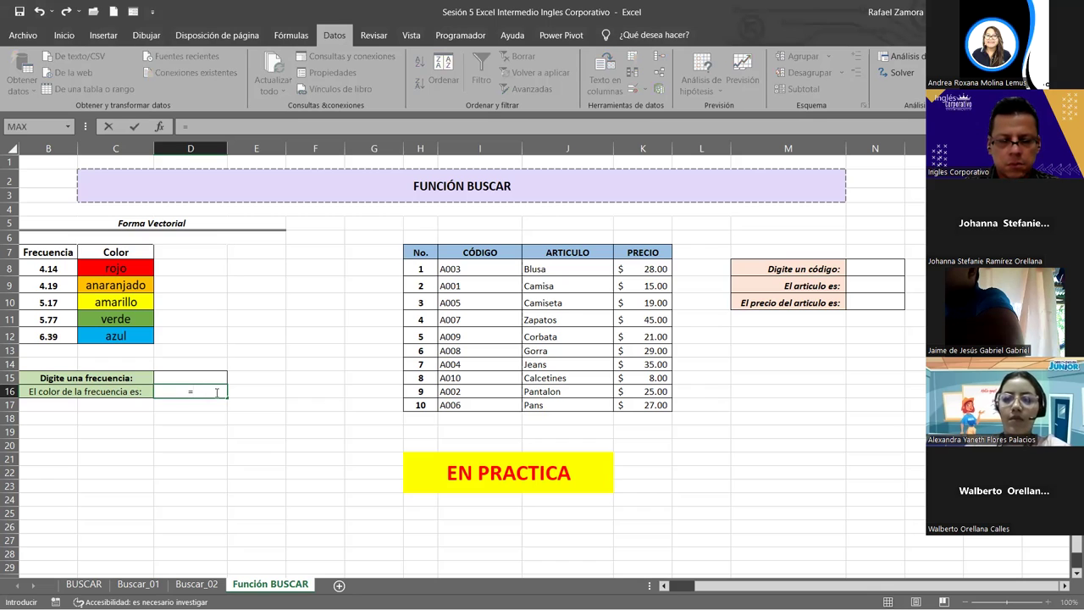
type("bus")
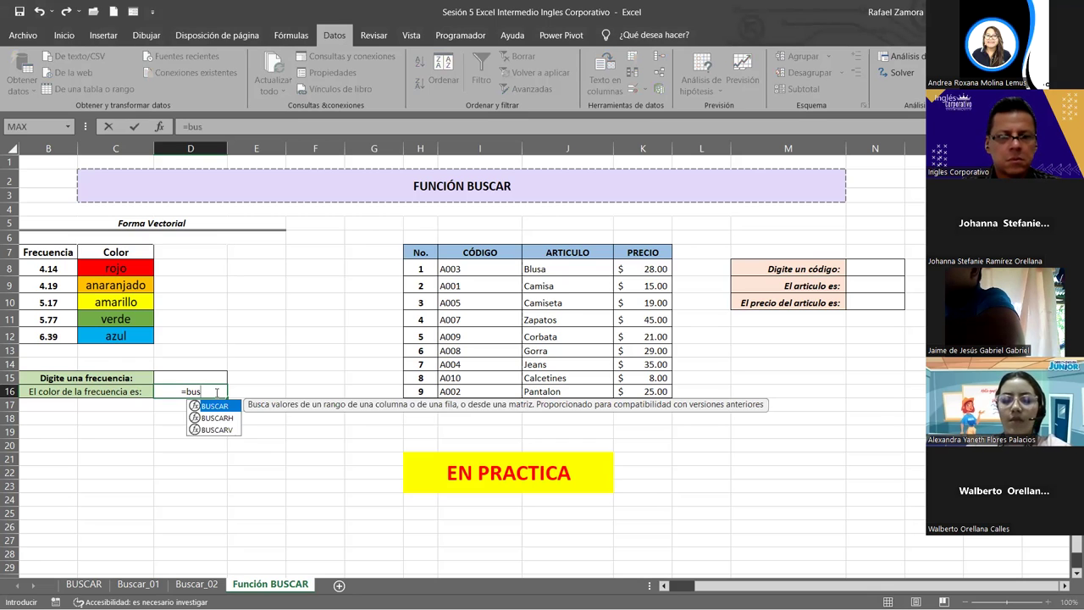
key("Tab")
left_click(192, 378)
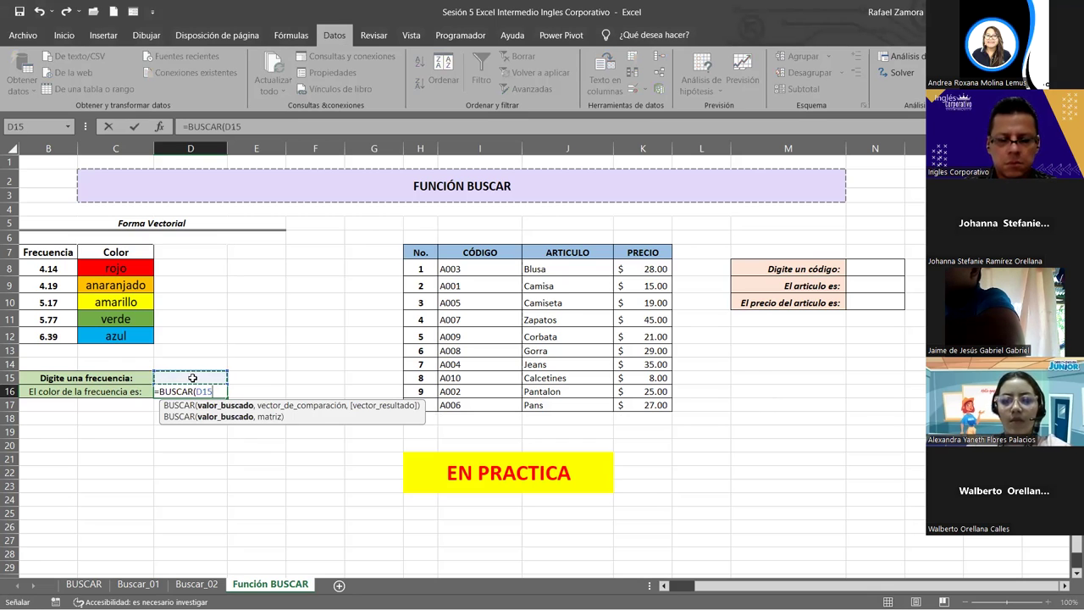
type(",")
Step: Complete it as =BUSCAR(D15,B8:B12,C8:C12) and commit the formula
left_click(51, 269)
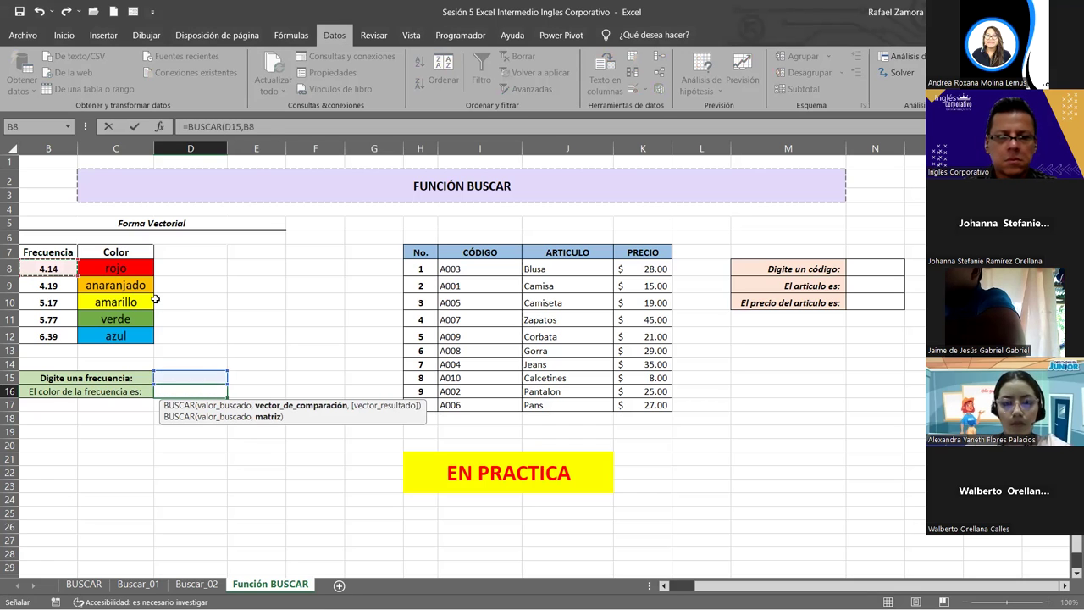
key("shift+Down")
key("shift+Down")
key("shift+Down")
type(",")
left_click(141, 268)
left_click_drag(141, 334, 139, 336)
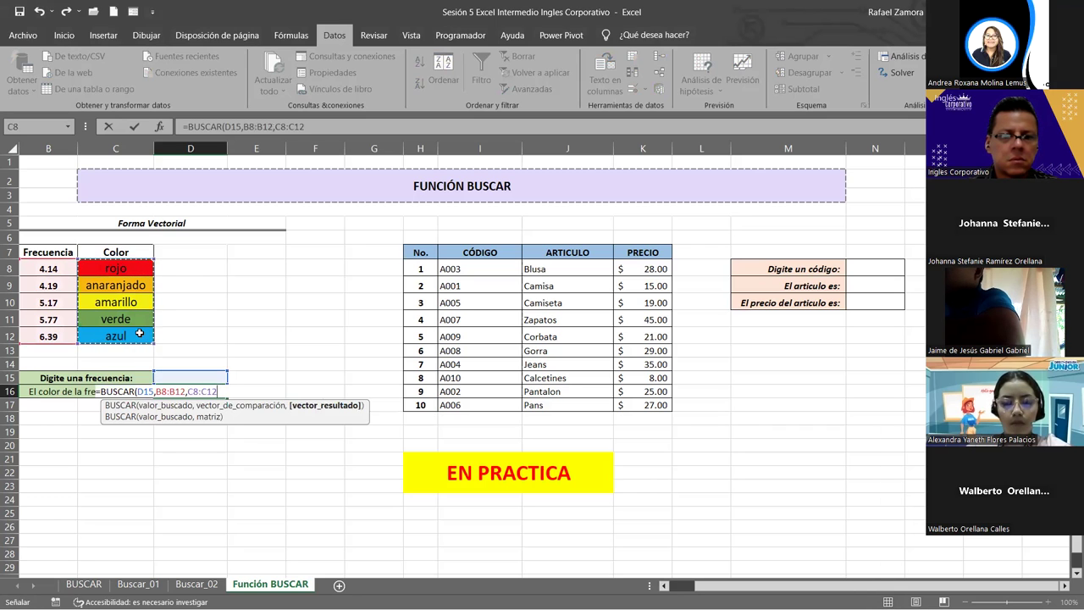
key("Return")
left_click(214, 378)
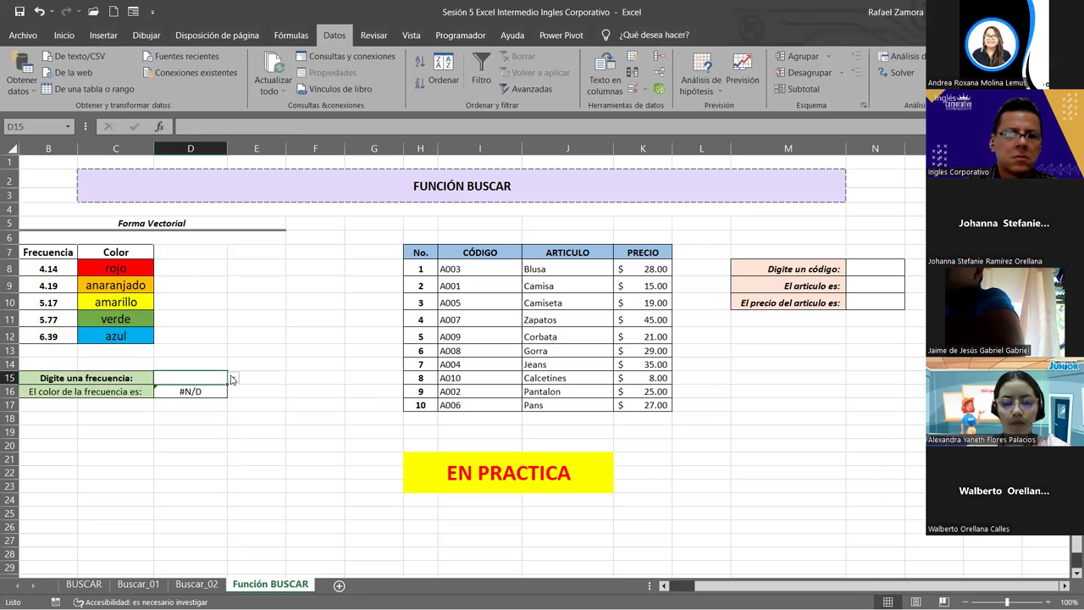
left_click(233, 378)
Step: Test D15's dropdown with 4.14, 4.19, 5.17, 5.77 and finally 6.39 (azul)
left_click(212, 389)
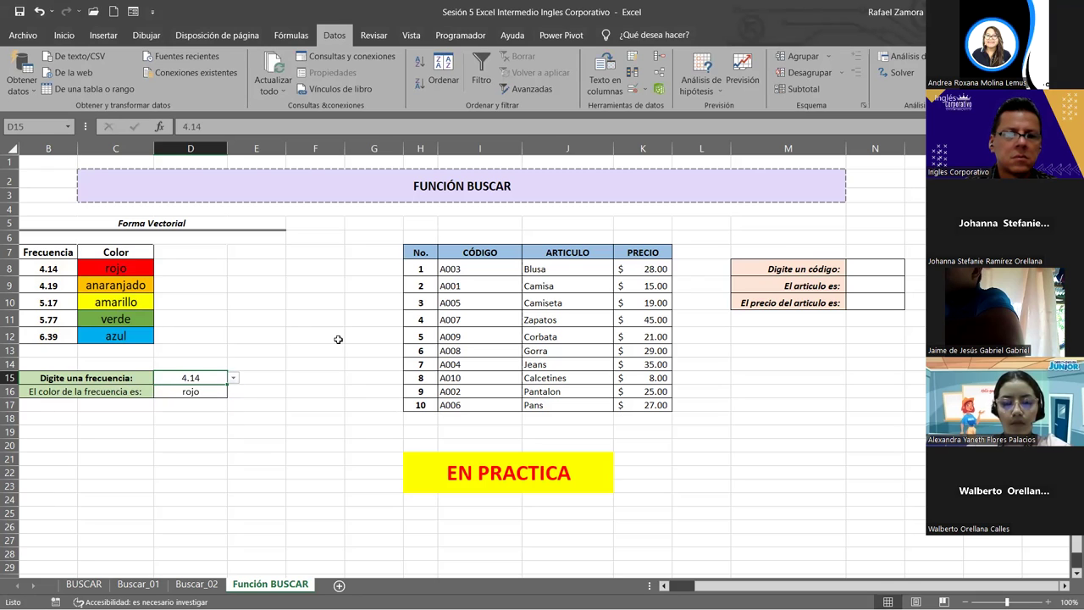
left_click(232, 378)
left_click(188, 400)
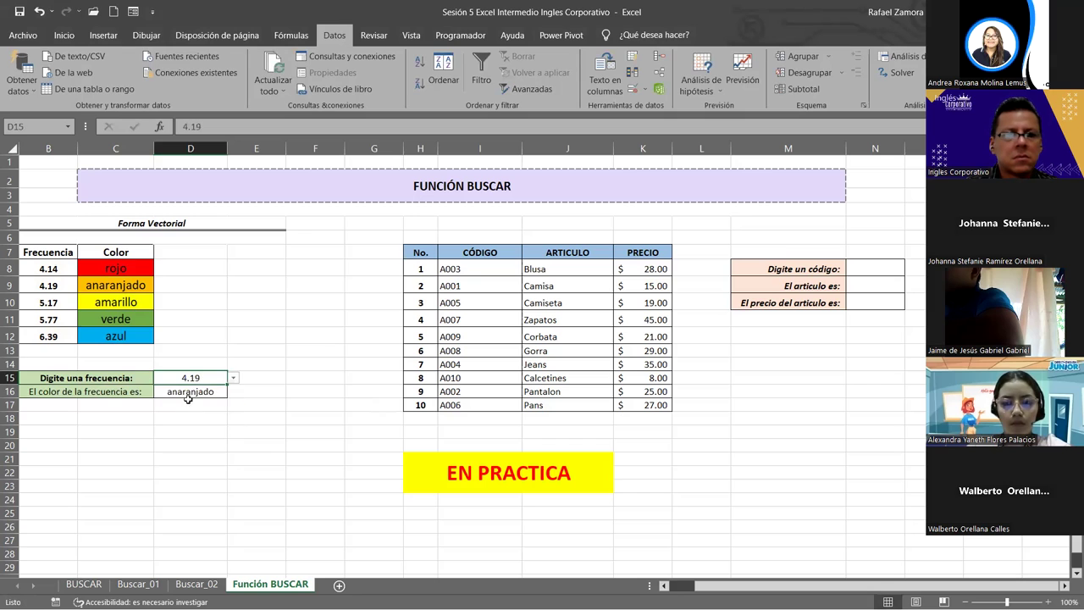
left_click(233, 378)
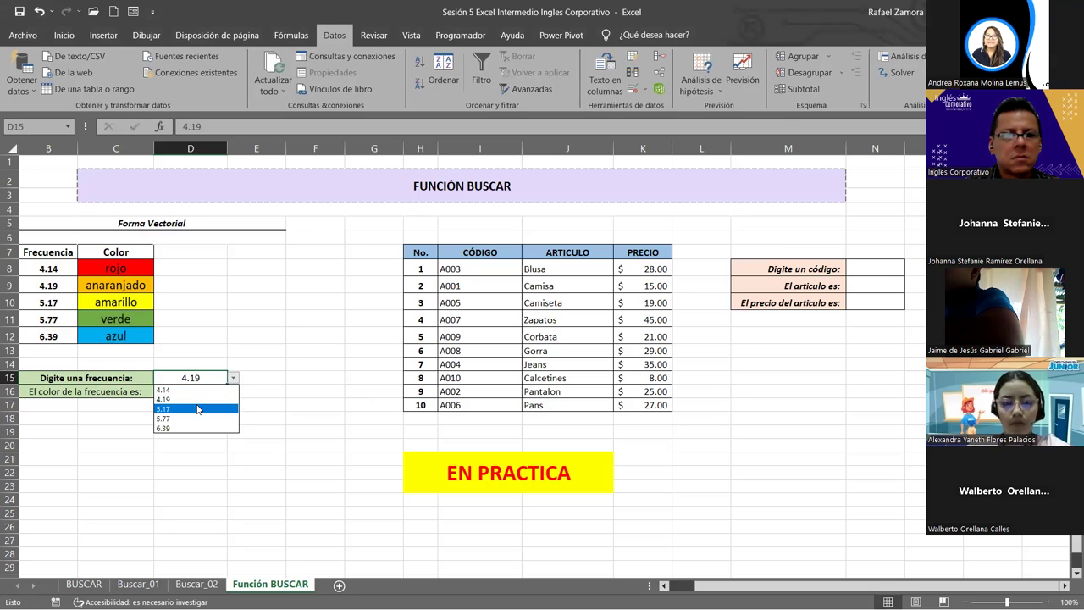
left_click(197, 409)
left_click(233, 378)
left_click(199, 418)
left_click(232, 378)
left_click(166, 428)
Step: Make the colour result in D16 bold with Ctrl+N
left_click(273, 402)
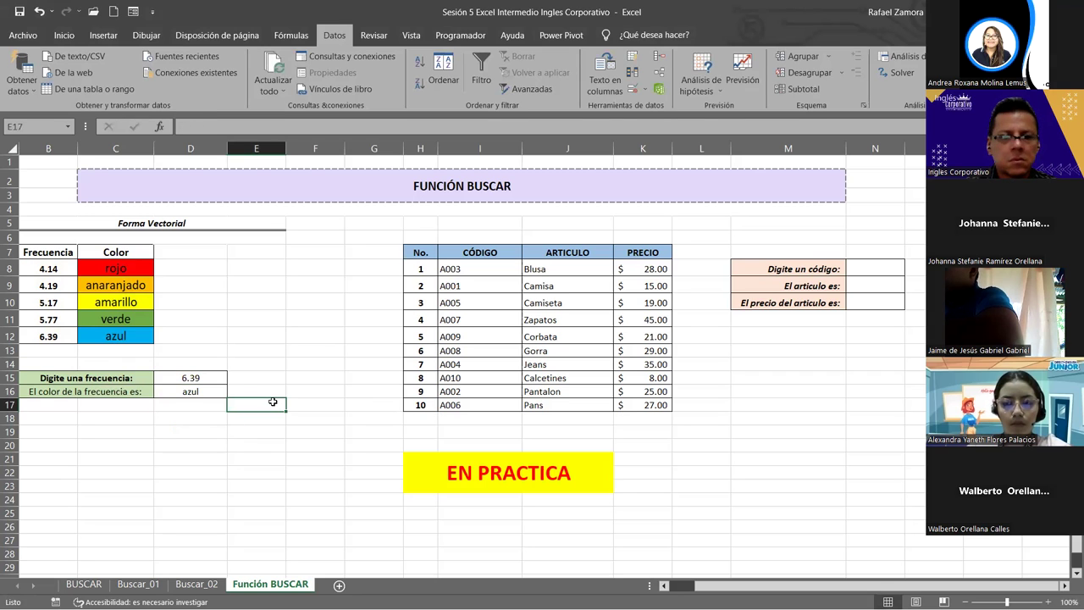
left_click(205, 398)
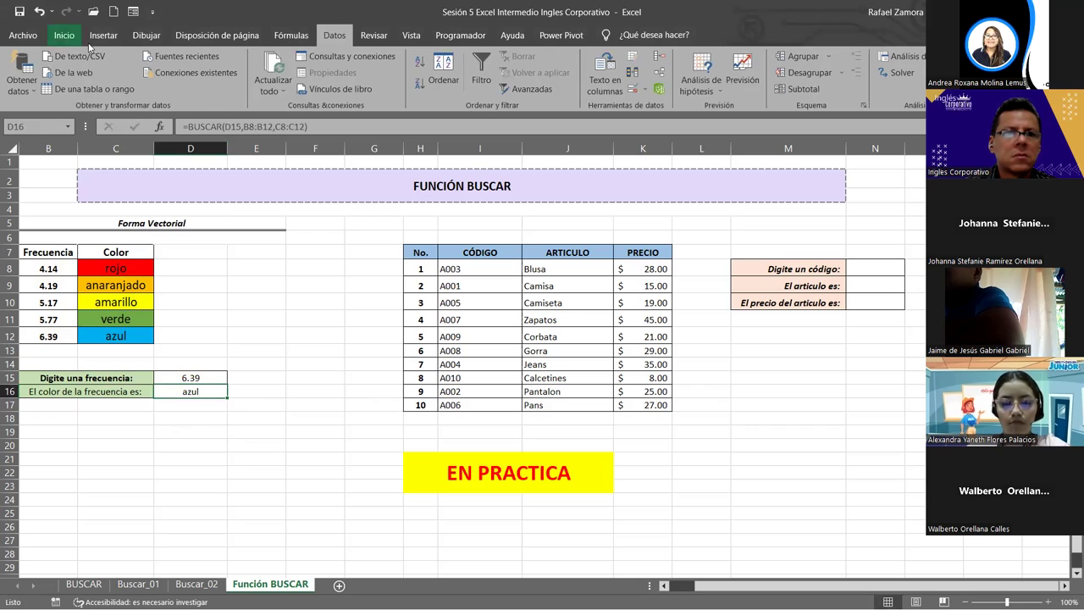
key("ctrl+n")
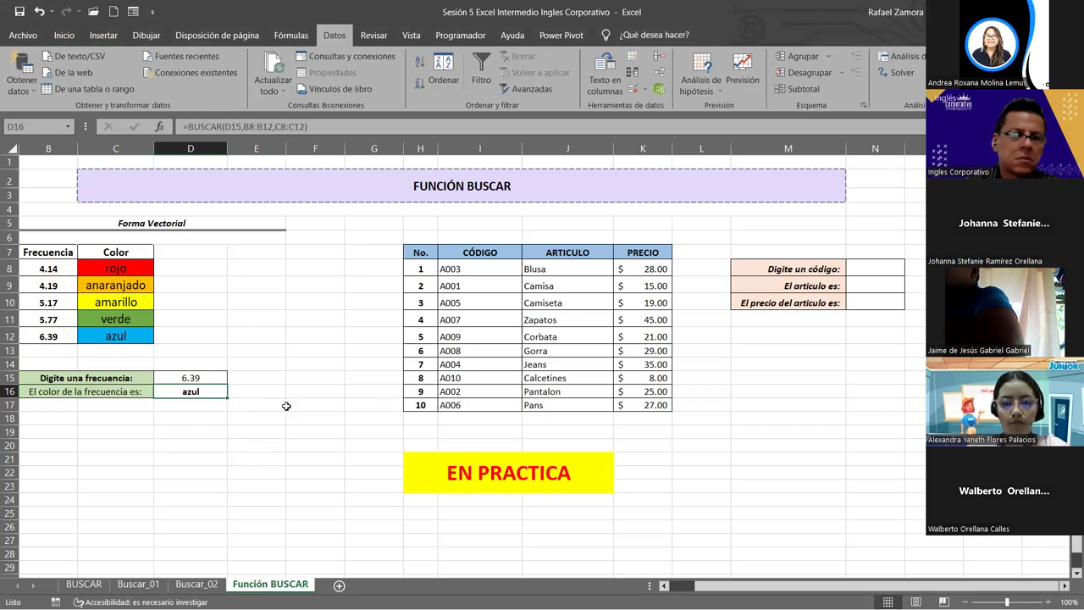
left_click(289, 420)
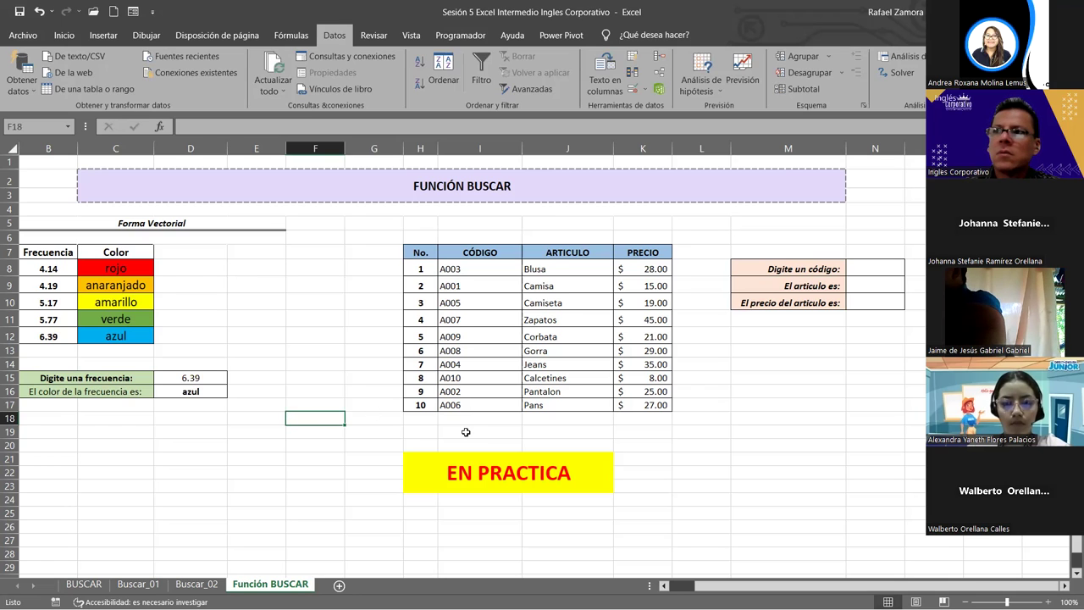
left_click(784, 436)
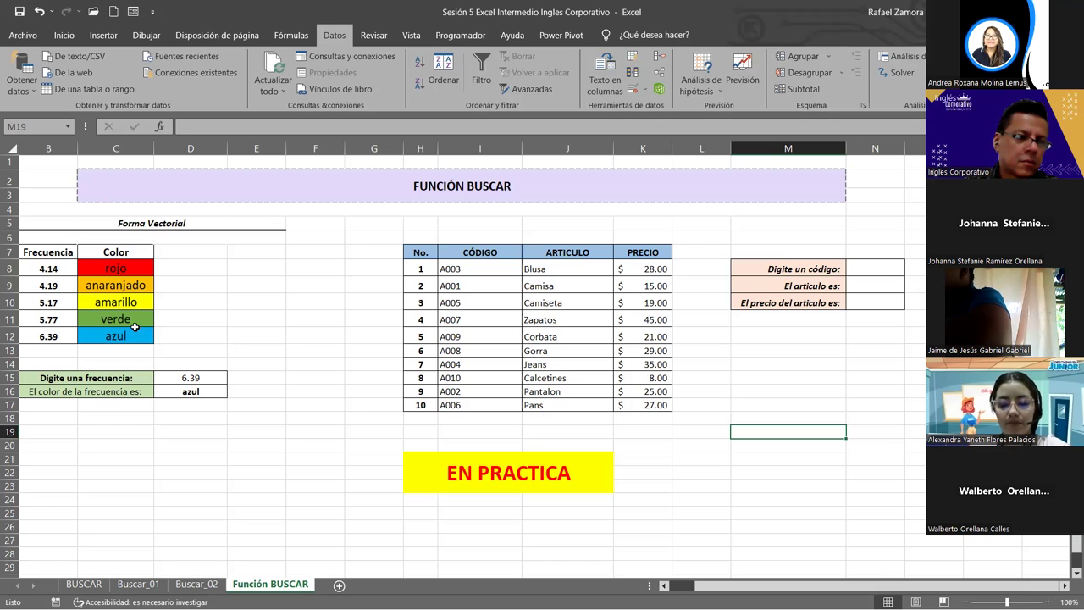
left_click(167, 317)
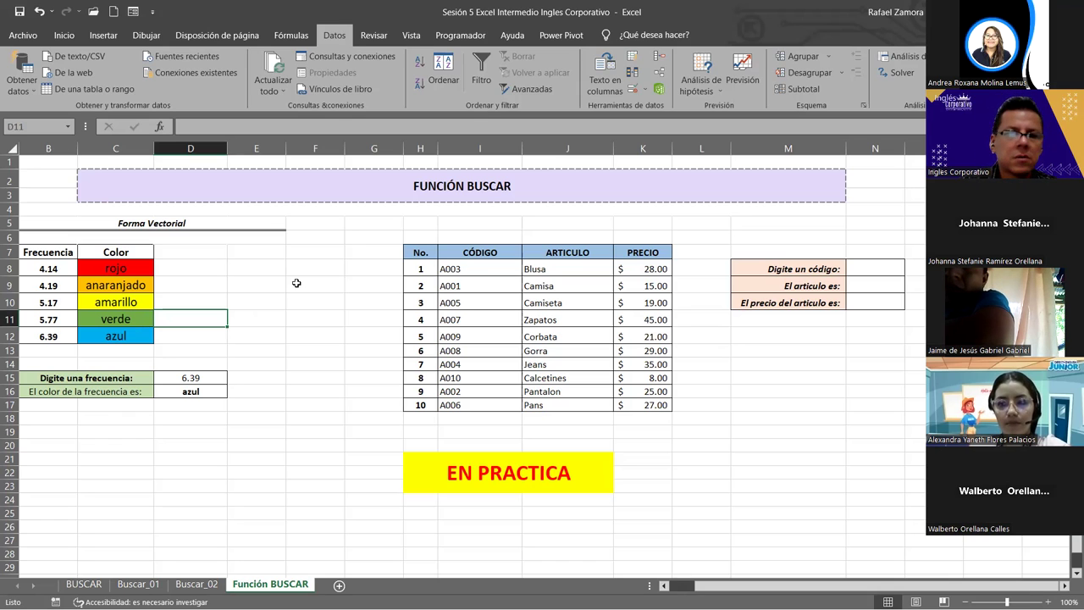
left_click(179, 415)
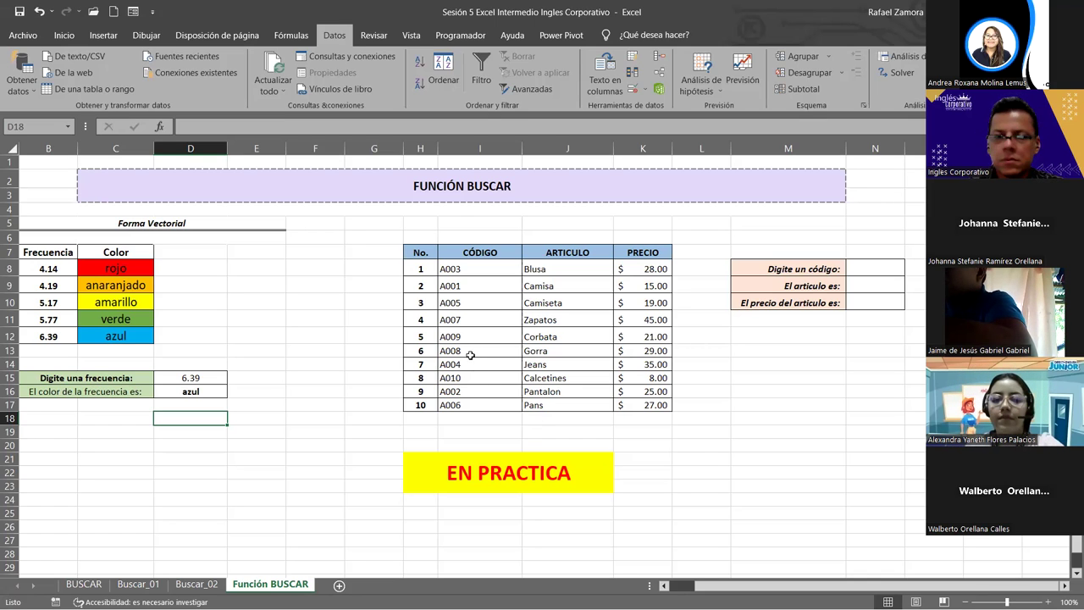
left_click(511, 219)
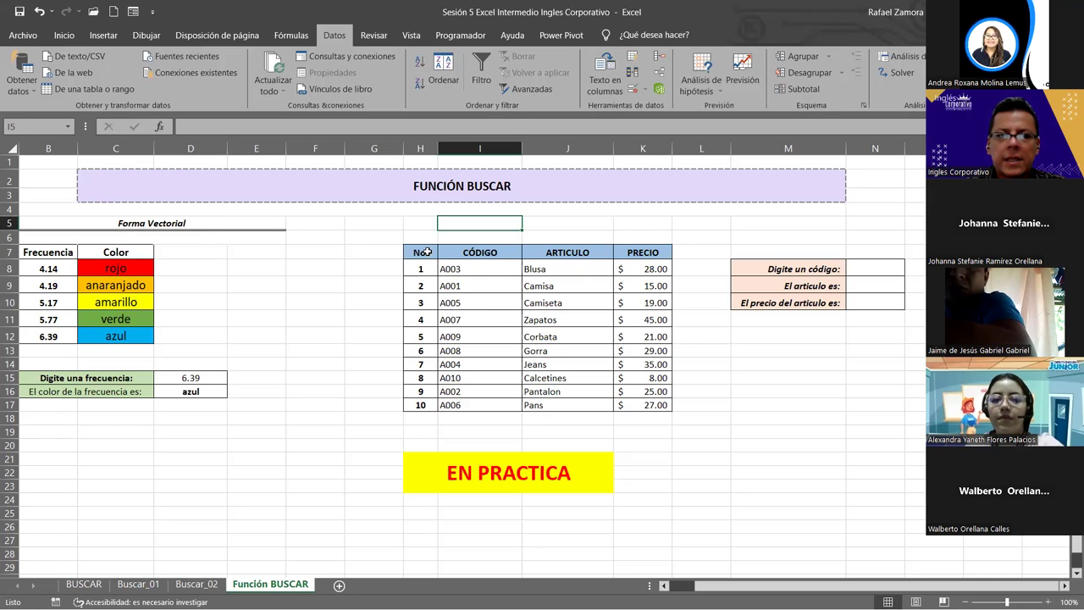
left_click_drag(428, 252, 659, 413)
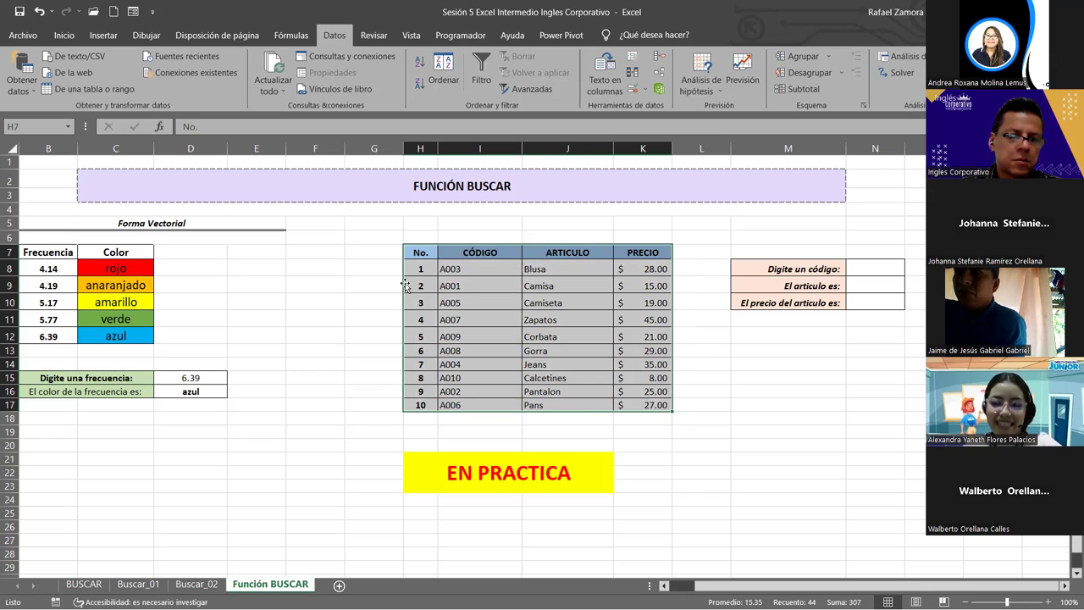
left_click(286, 417)
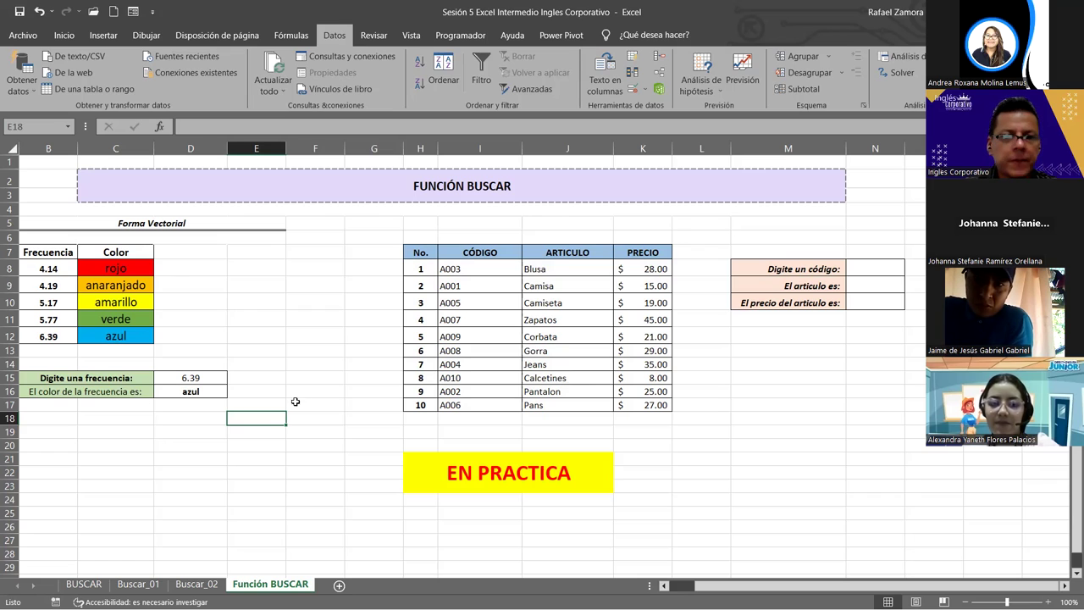
Step: Choose 5.77 from D15's dropdown so D16 returns verde
left_click(204, 377)
left_click(233, 378)
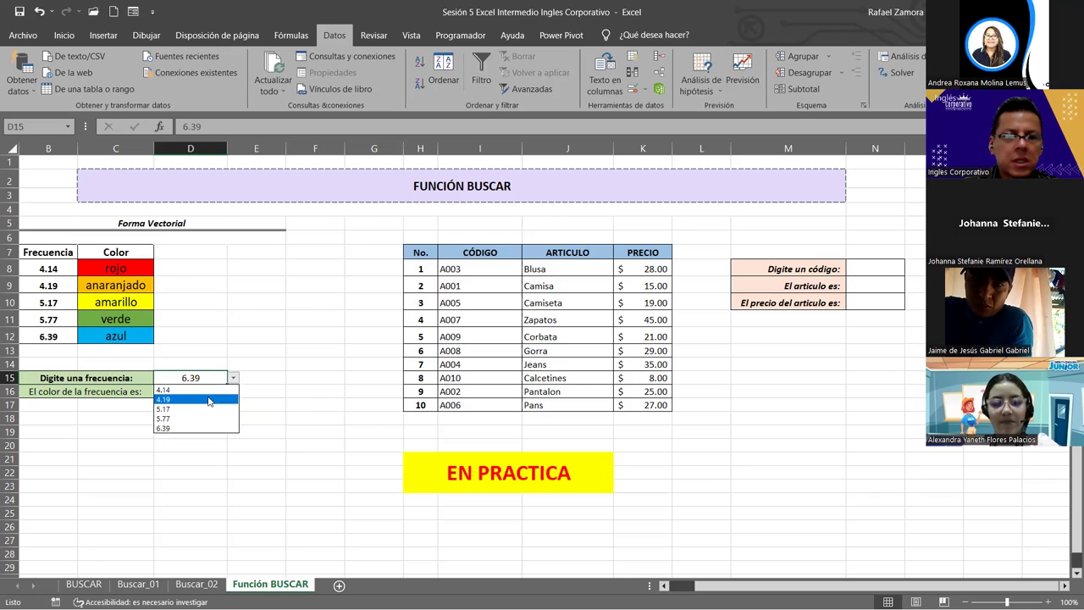
left_click(206, 390)
left_click(233, 377)
left_click(205, 418)
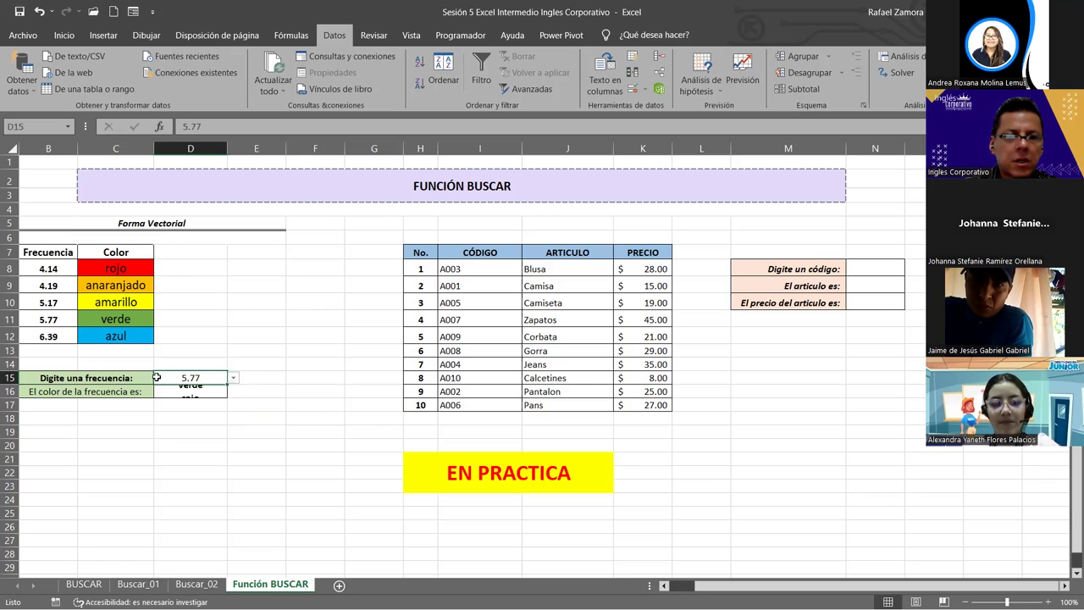
left_click(53, 269)
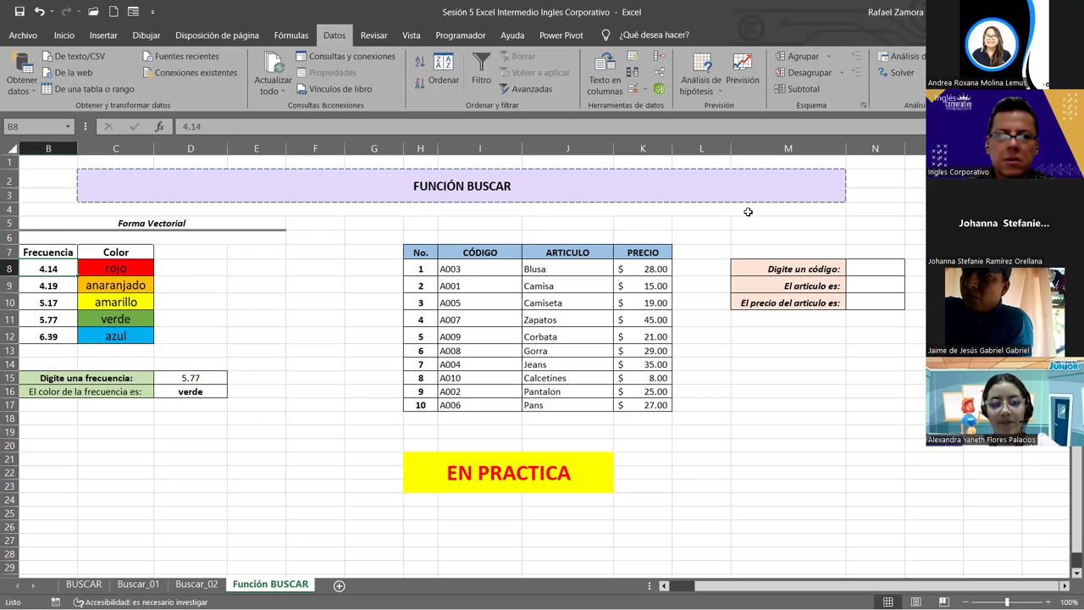
left_click(870, 271)
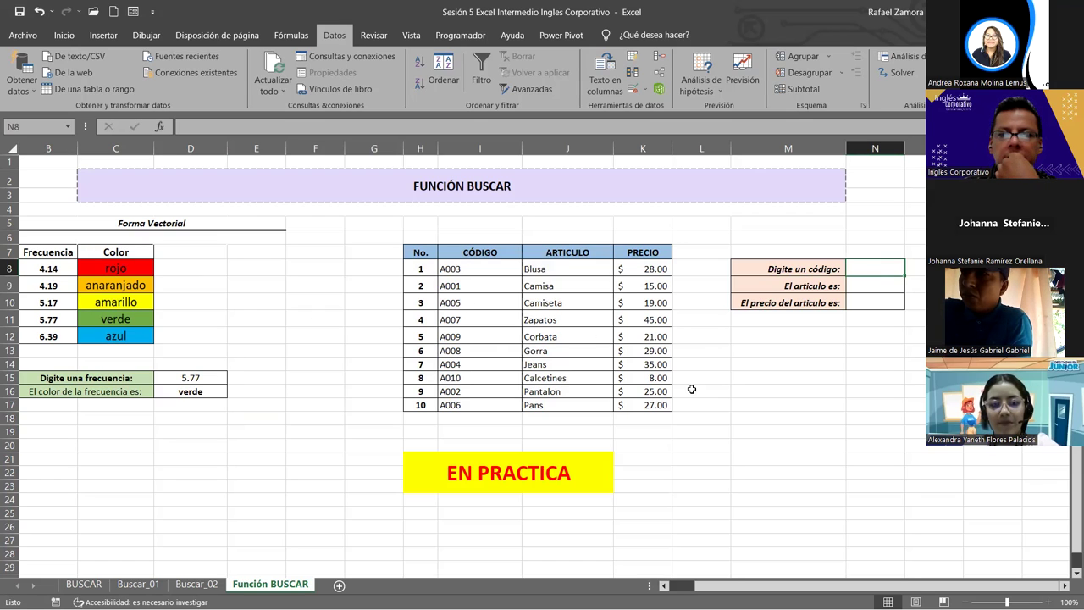
Step: Sort products by code A001–A010 and fill the No. column H8:H17 with a 1–10 series
left_click(494, 266)
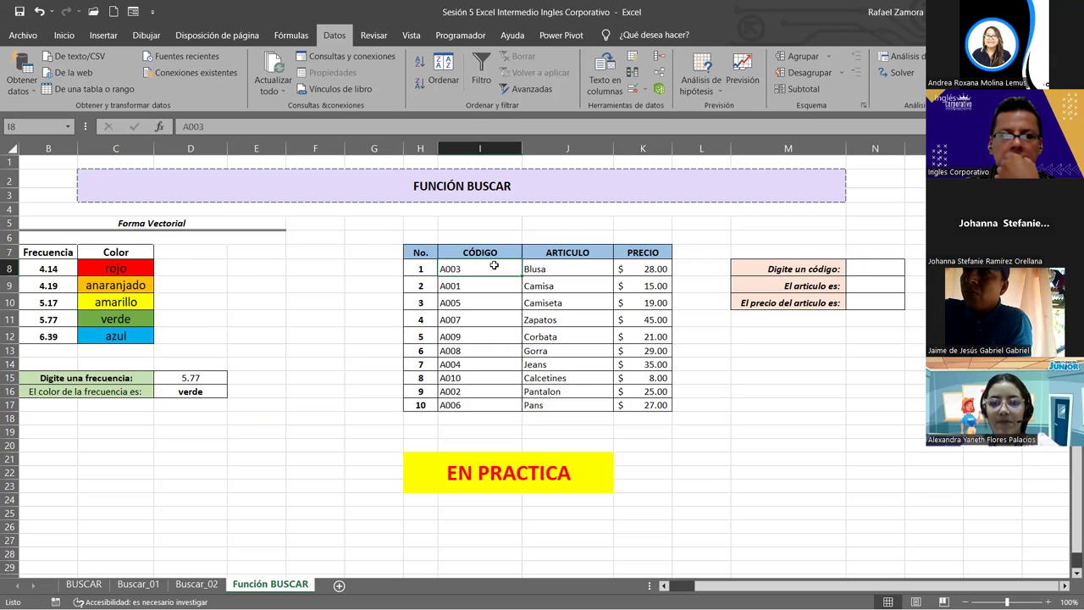
left_click(418, 67)
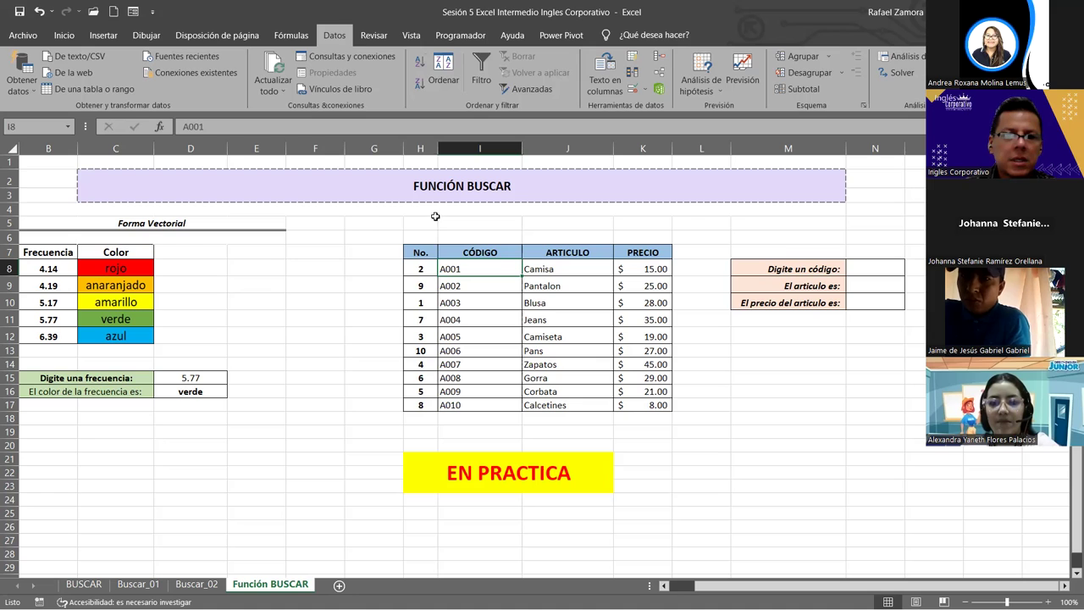
left_click(427, 270)
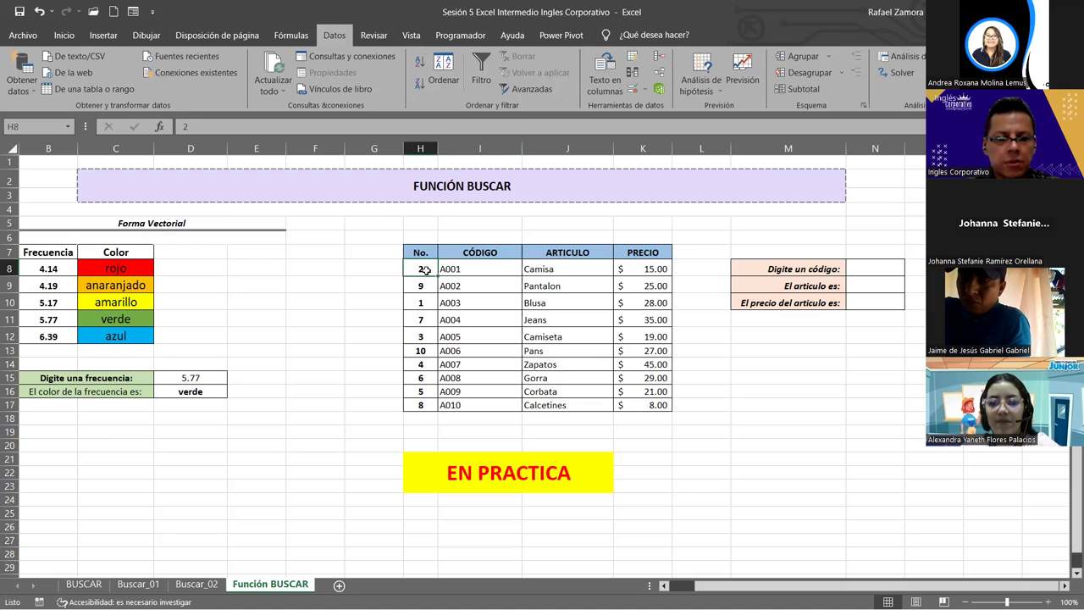
type("1")
key("Tab")
key("shift+Tab")
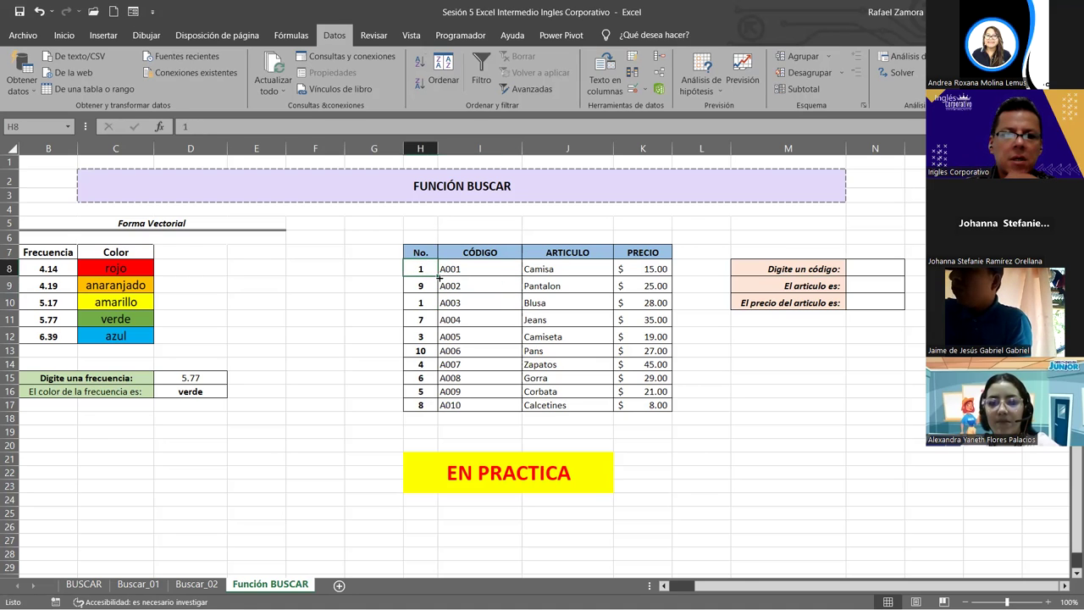
left_click_drag(427, 408, 427, 408)
left_click(445, 418)
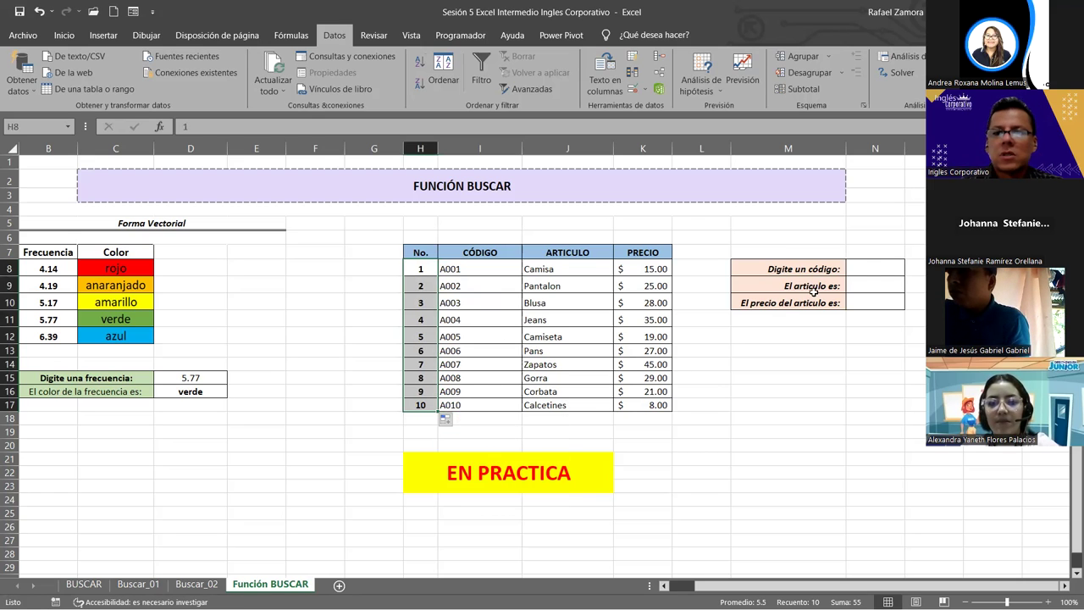
left_click(868, 268)
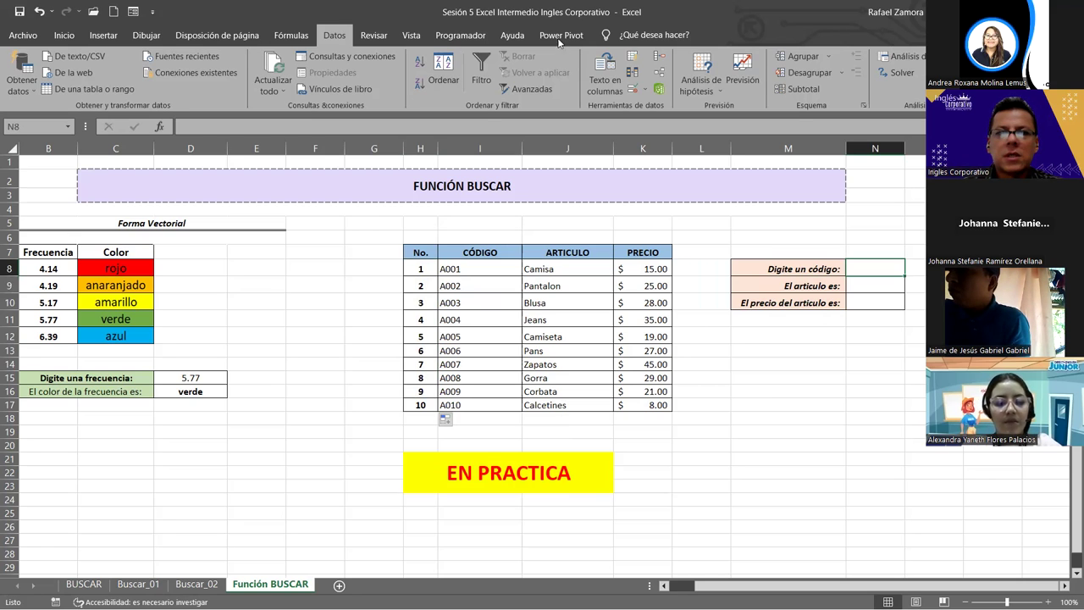
Step: Give N8 a List data validation sourced from the codes in =$I$8:$I$17
left_click(635, 91)
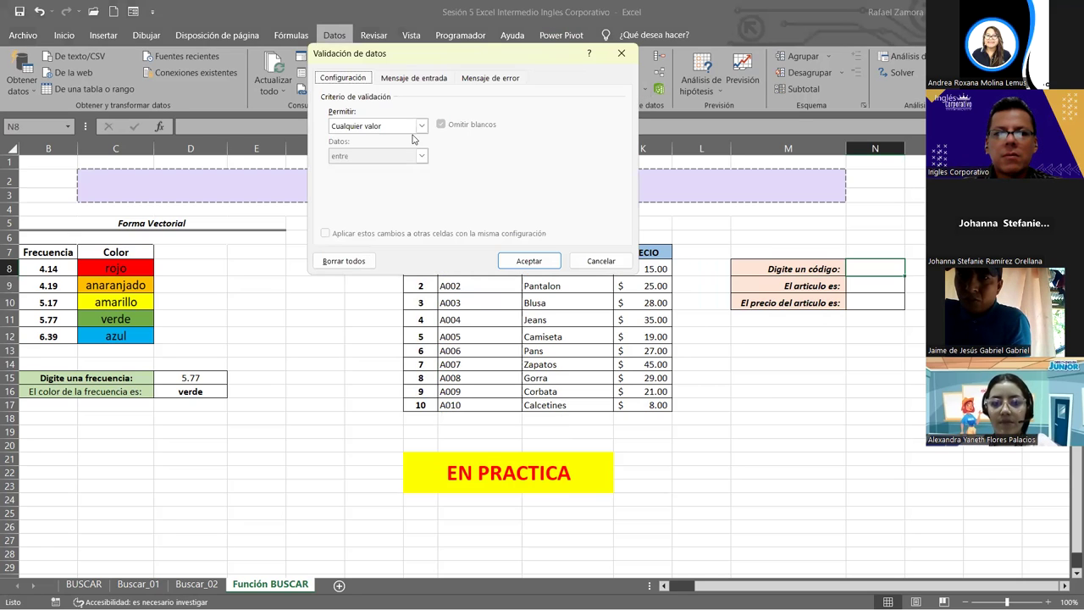
left_click(421, 126)
left_click(370, 168)
left_click(467, 185)
left_click_drag(499, 57, 249, 51)
left_click(494, 271)
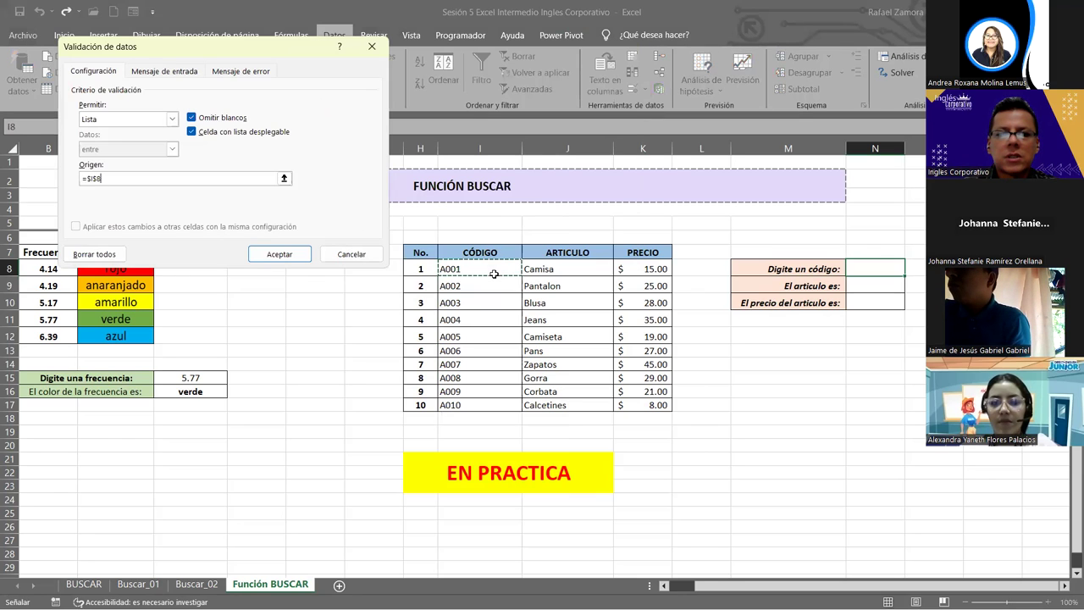
left_click(278, 253)
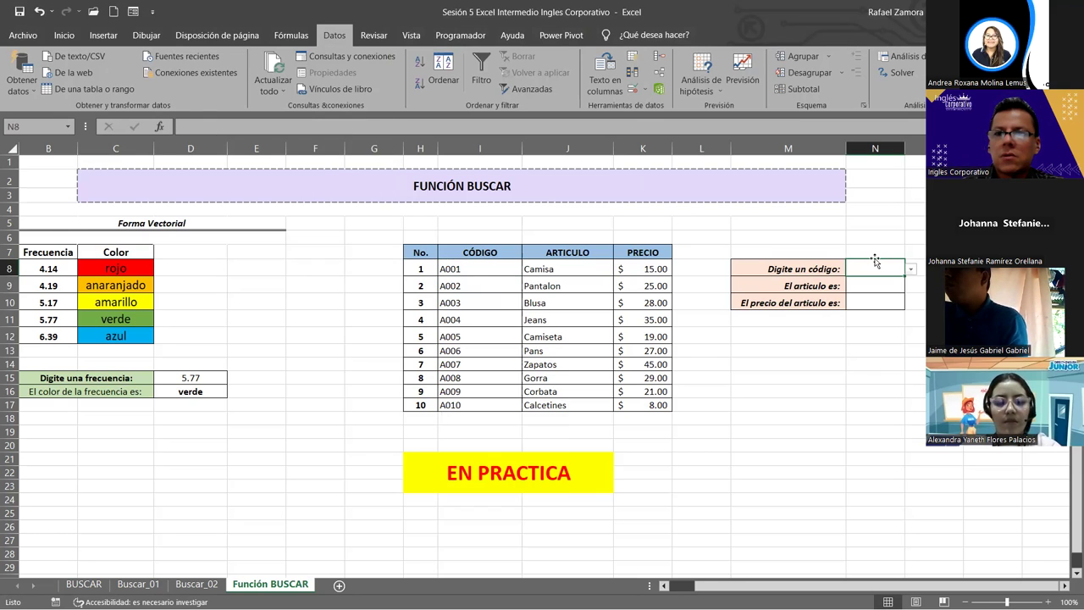
left_click(910, 270)
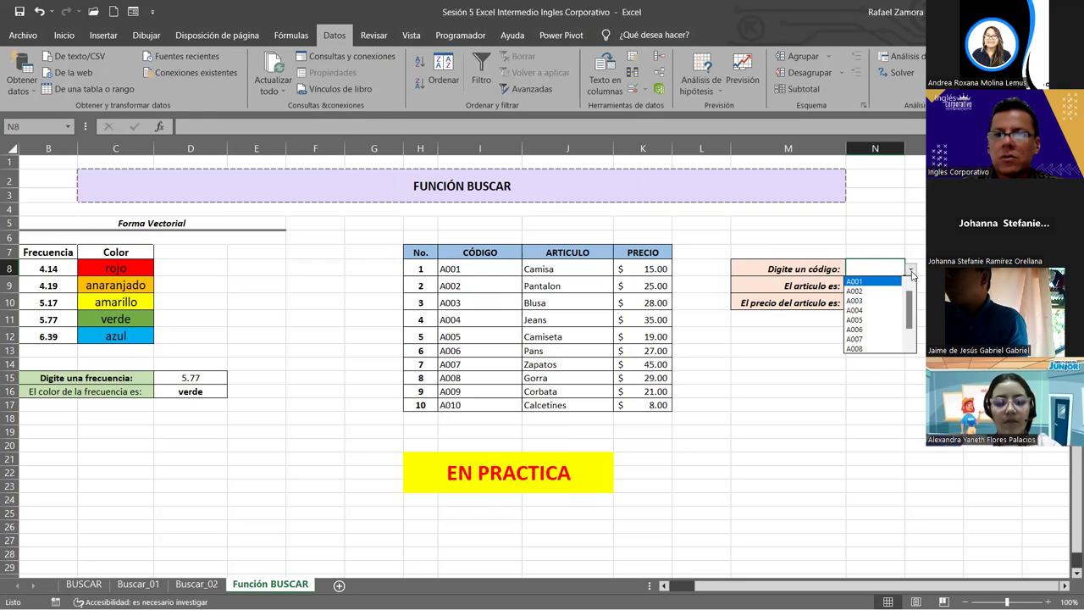
left_click(517, 288)
left_click_drag(457, 271, 474, 405)
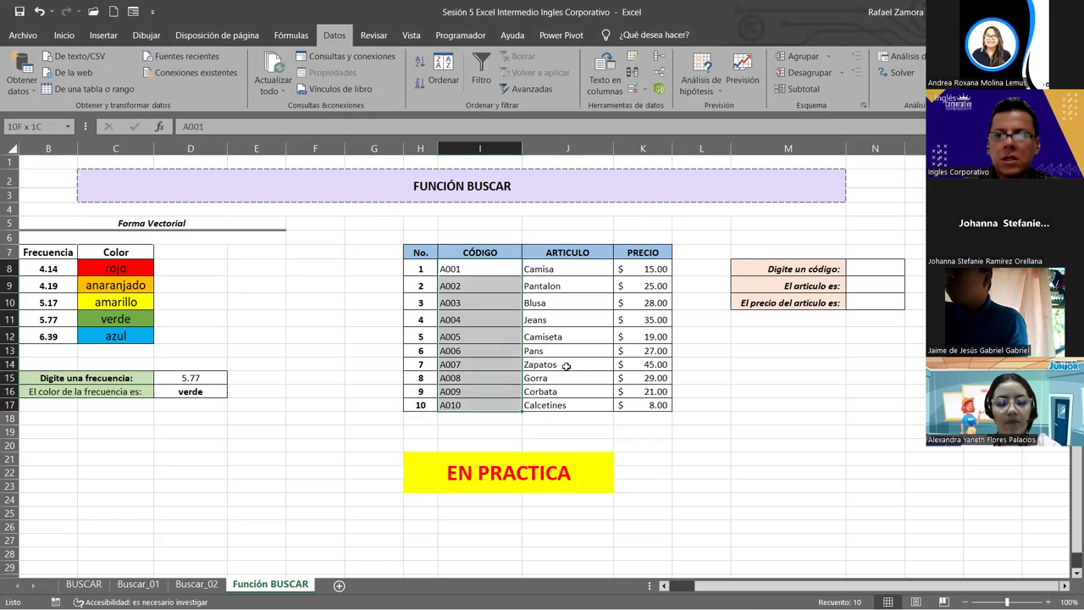
left_click(881, 290)
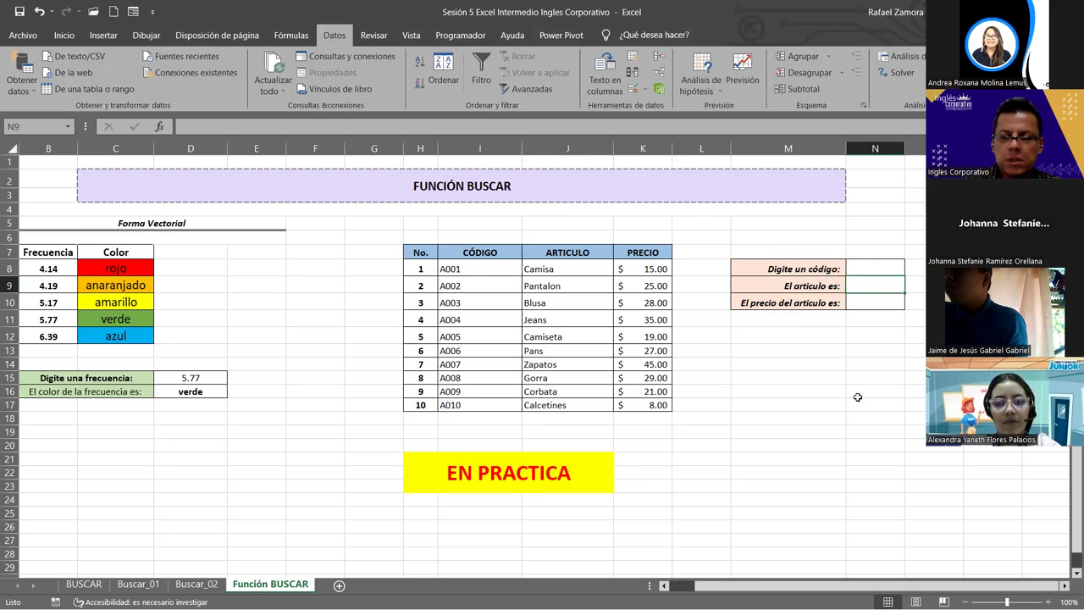
Step: Enter =BUSCAR(N8,I8:I17,J8:J17) in N9 to return the article
type("=")
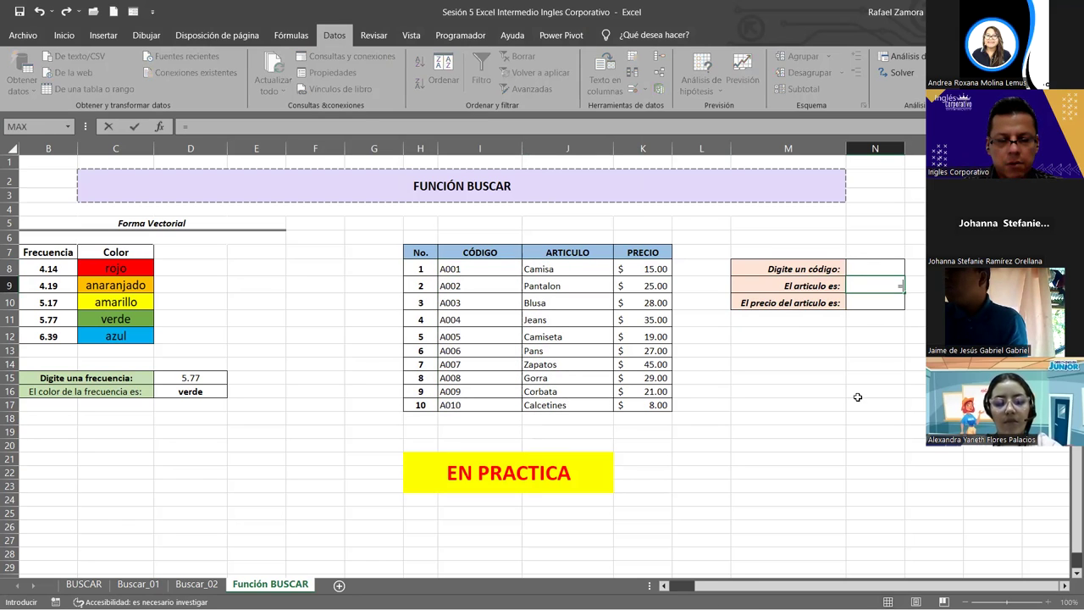
type("buscar")
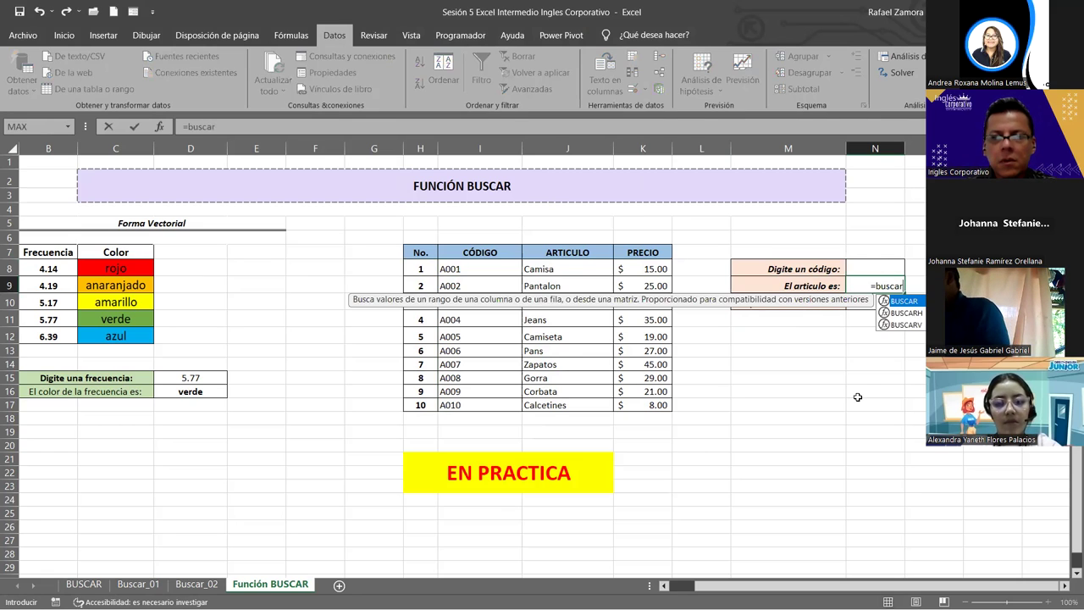
key("Tab")
left_click(878, 267)
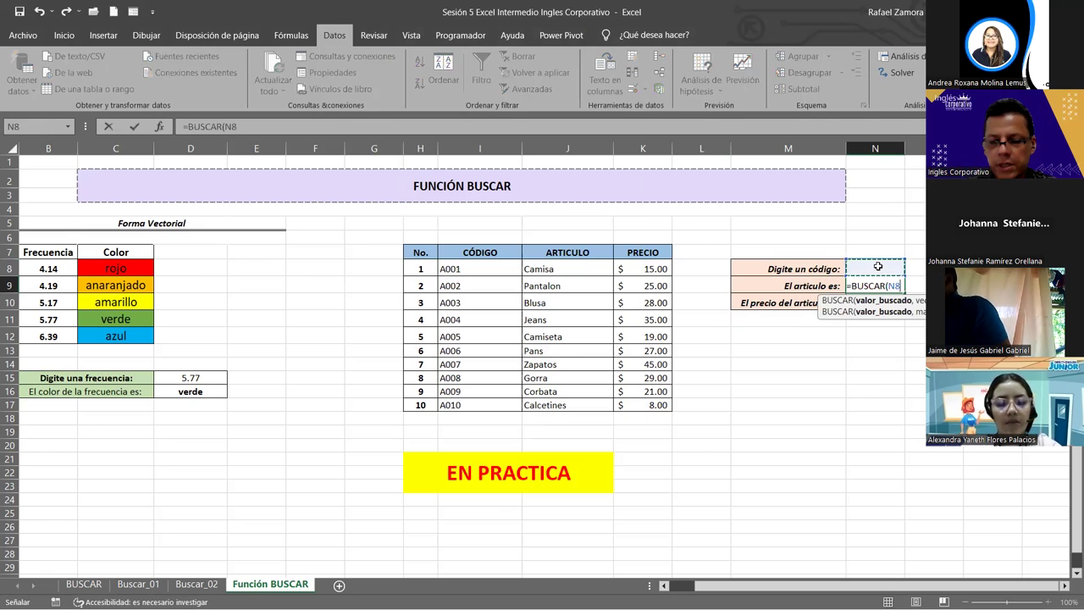
type(",")
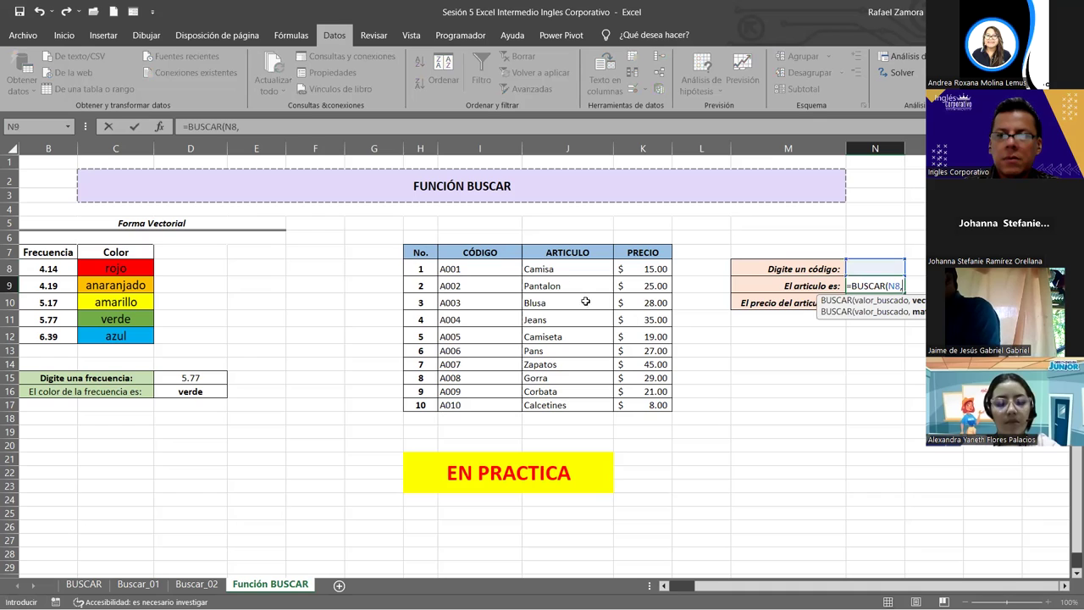
left_click(497, 270)
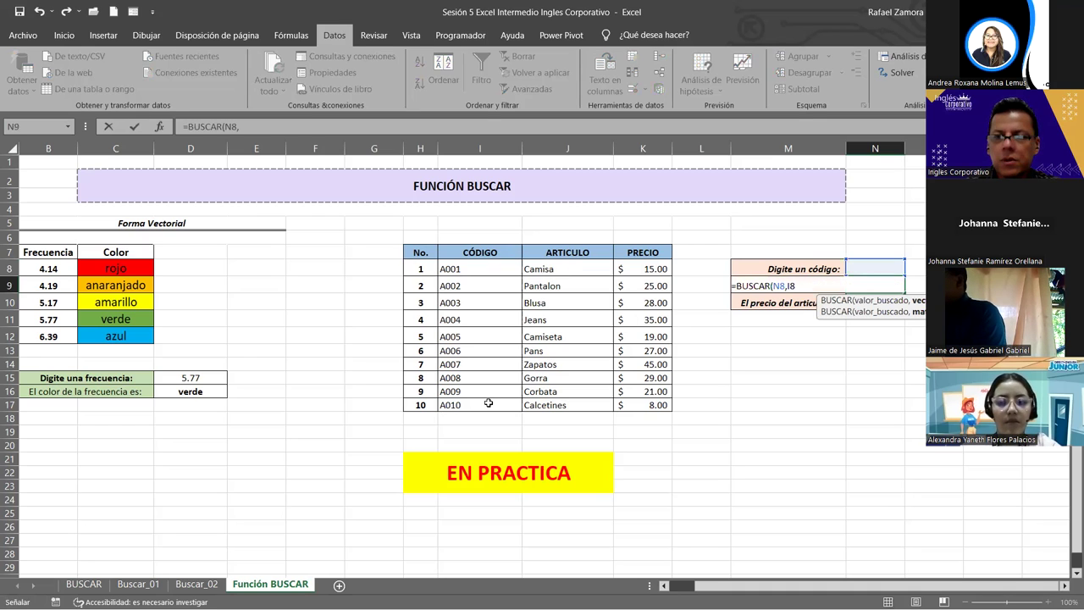
type(":I17,")
left_click_drag(577, 268, 581, 405)
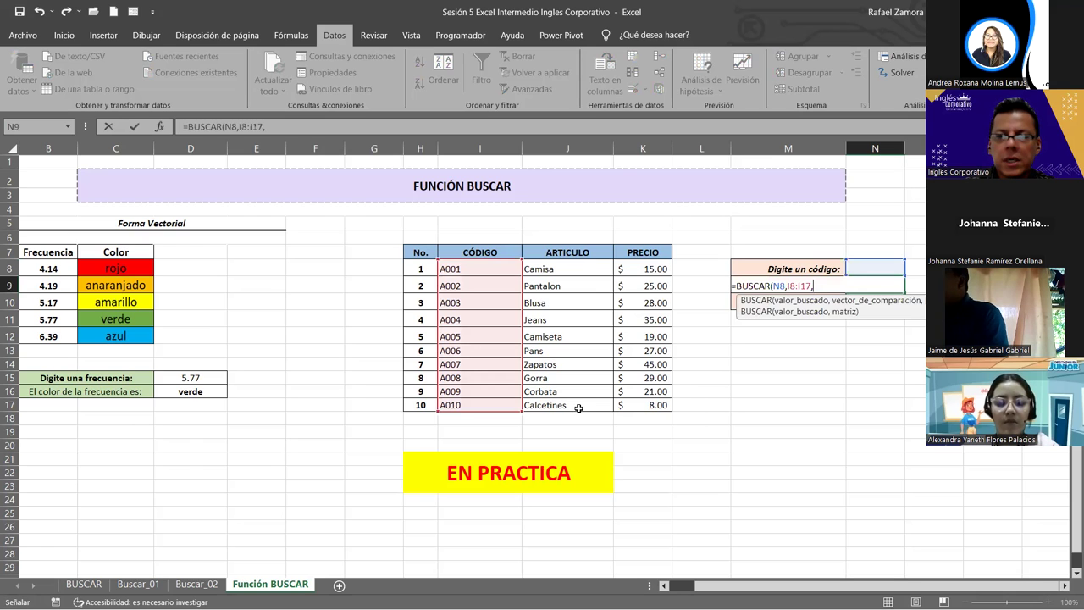
type(")")
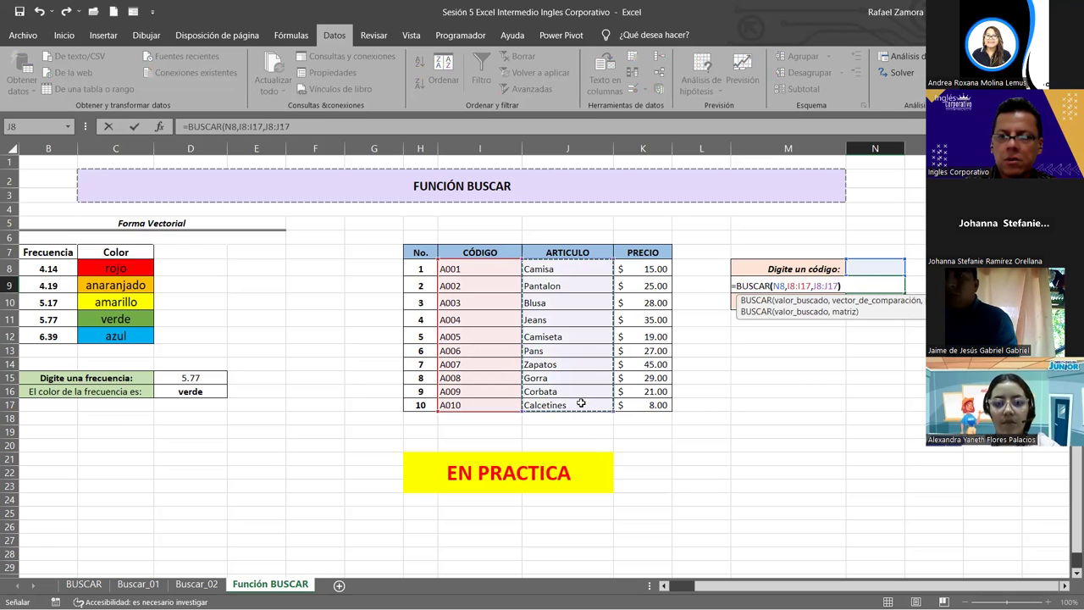
key("Return")
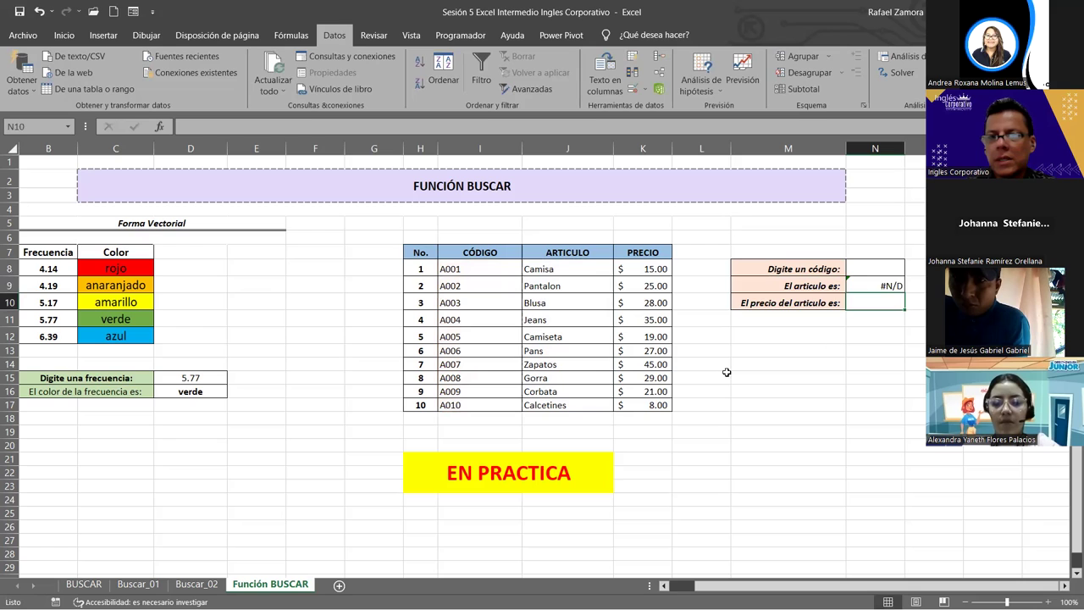
Step: Centre the article result in N9
left_click(868, 283)
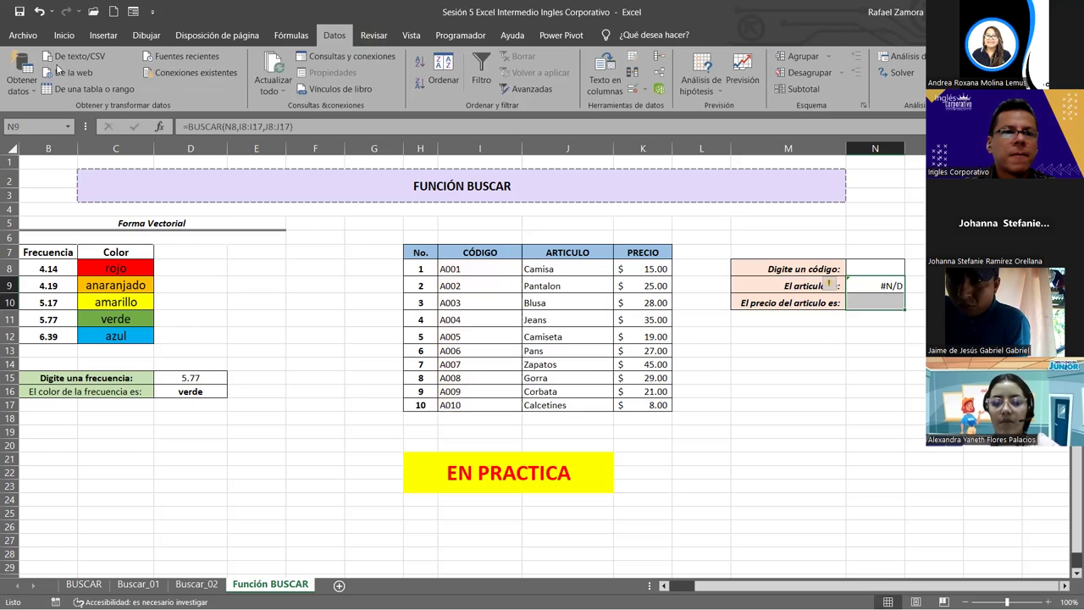
left_click(63, 35)
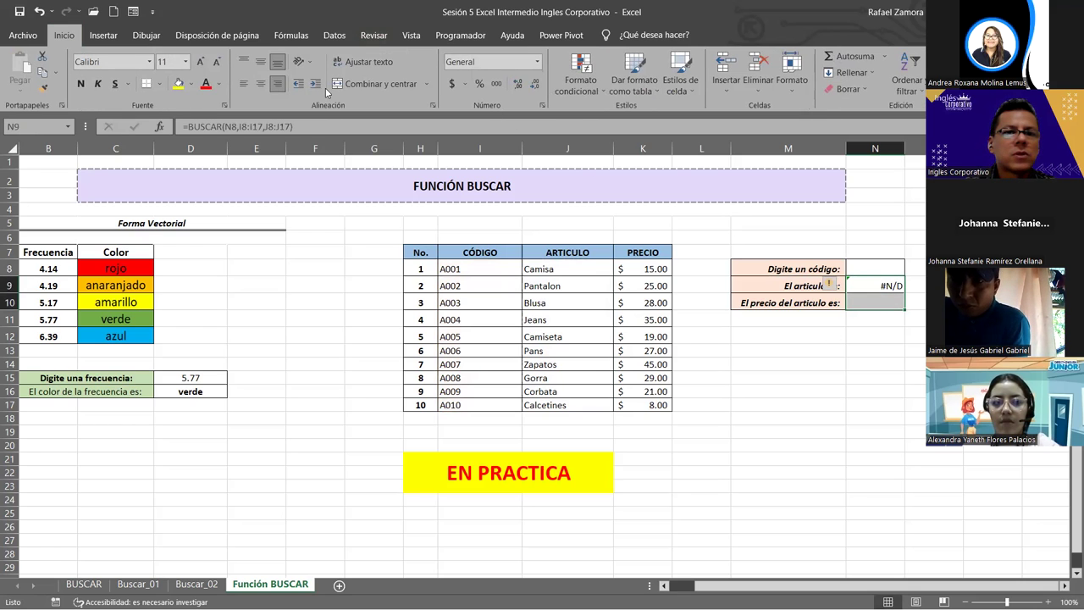
left_click(260, 86)
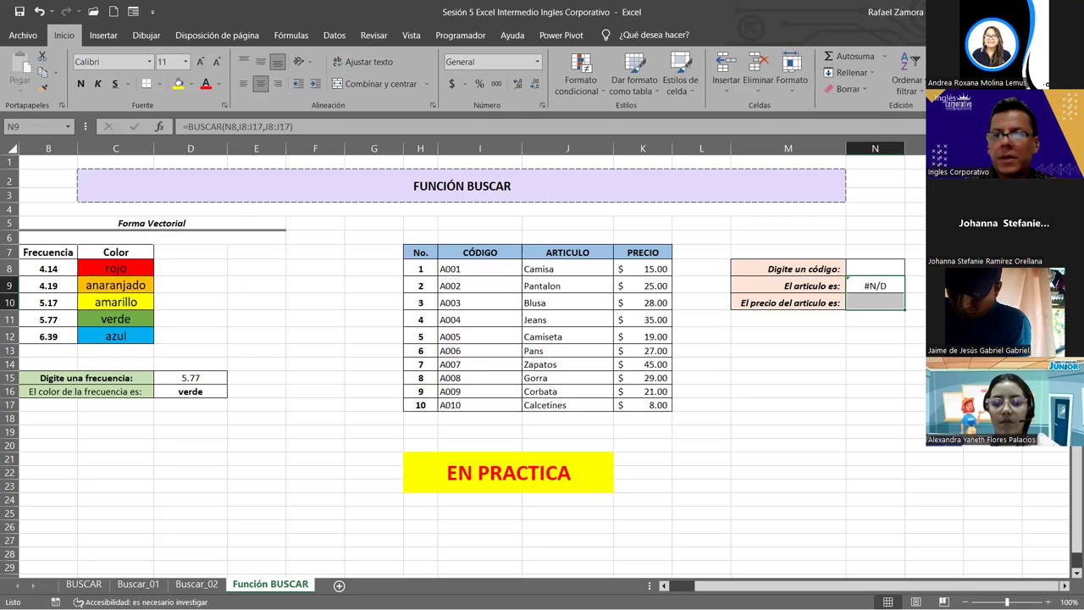
Step: Enter =BUSCAR(N8,I8:I17,K8:K17) in N10 to return the price
left_click(893, 303)
type("=")
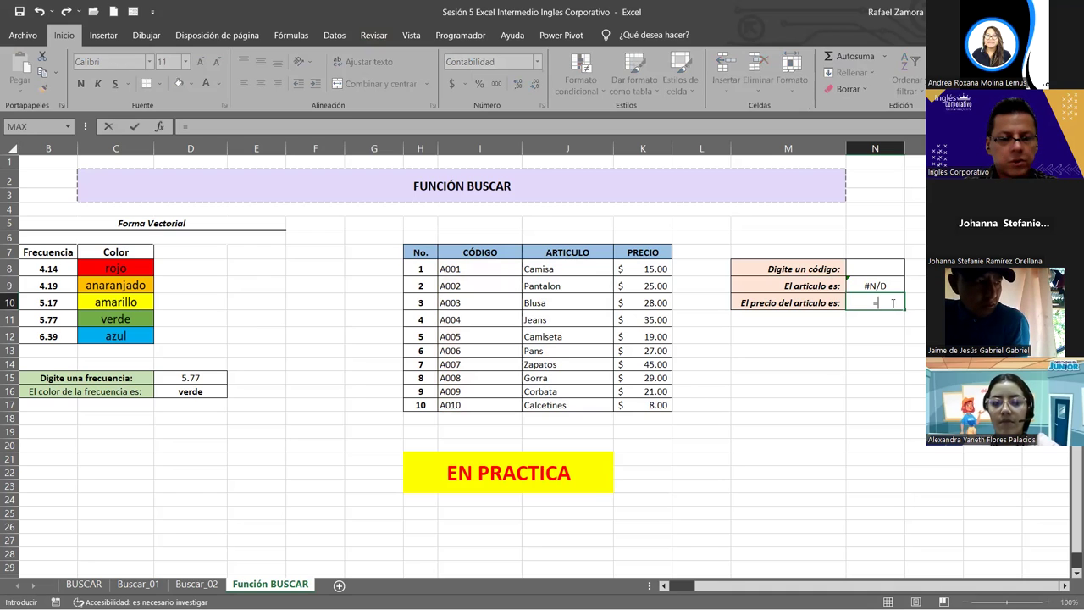
type("BUSCAR(")
left_click(878, 267)
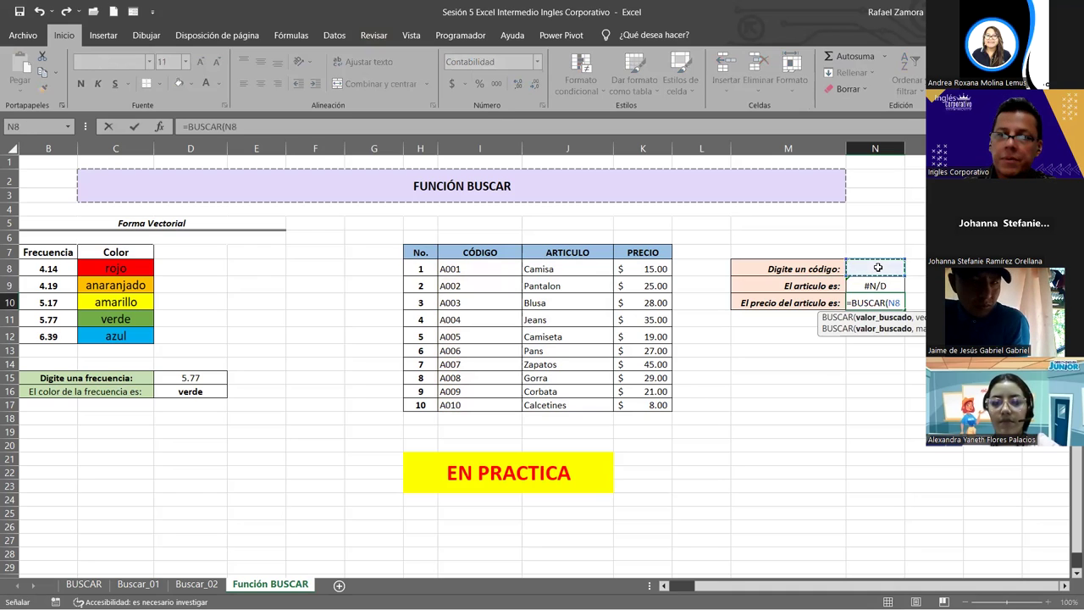
type(",")
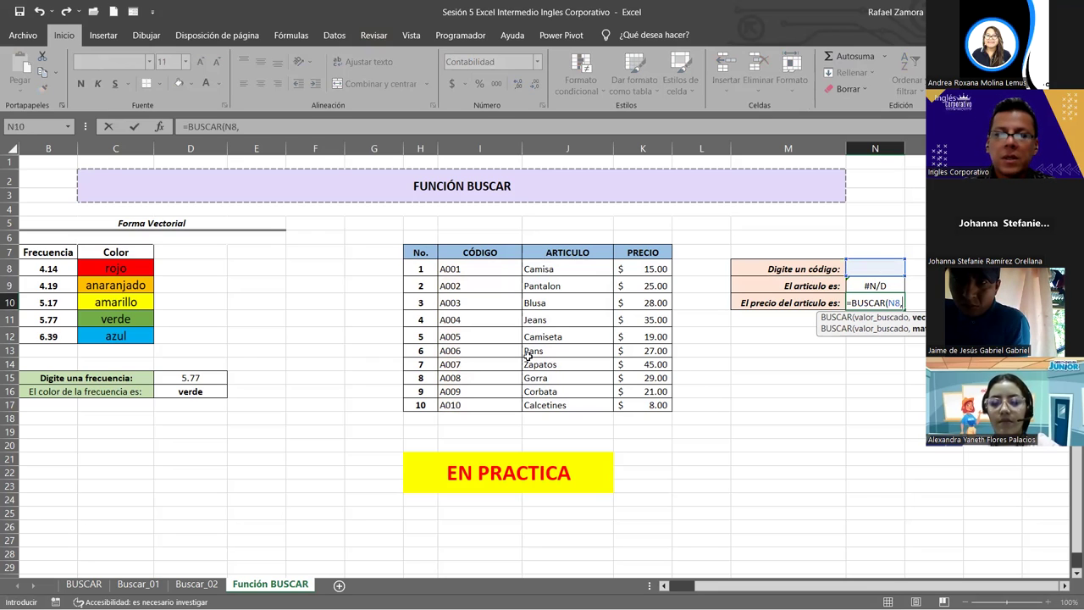
left_click(481, 269)
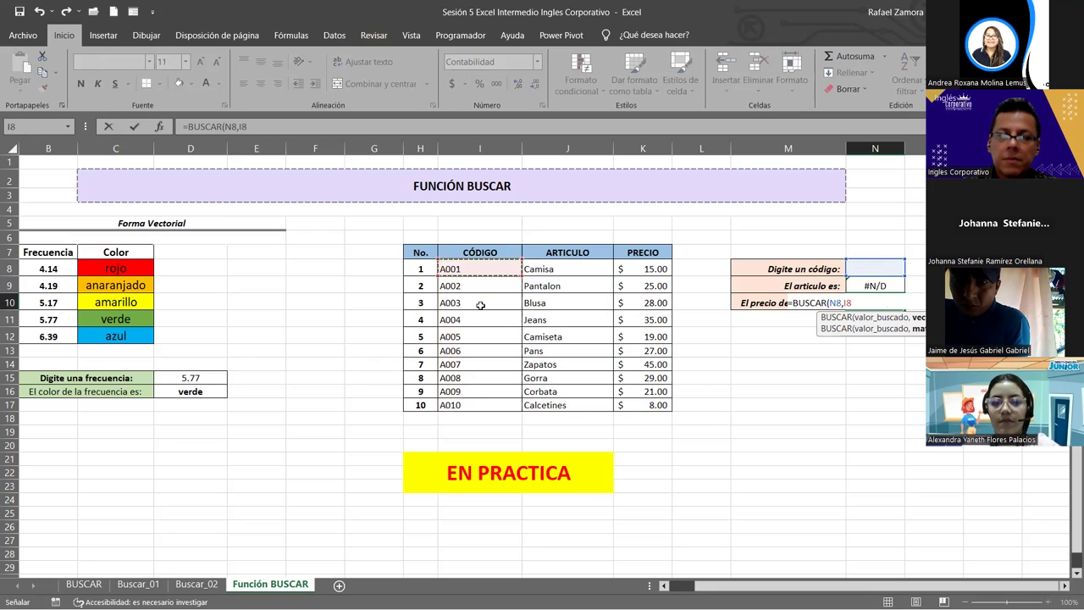
left_click(474, 407, "shift")
type(",")
left_click(657, 270)
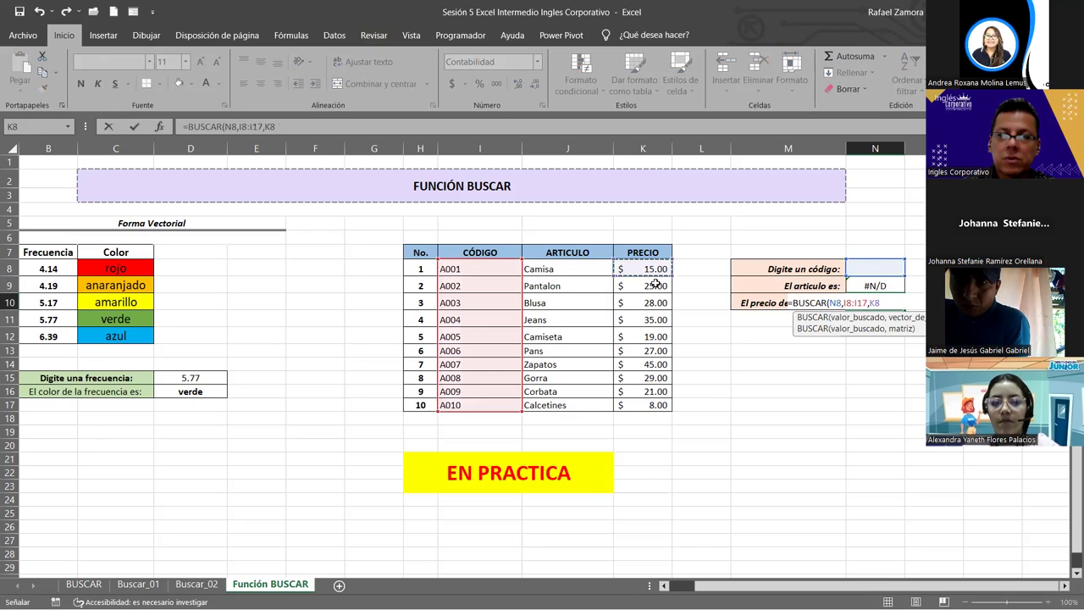
left_click(645, 405, "shift")
type(")")
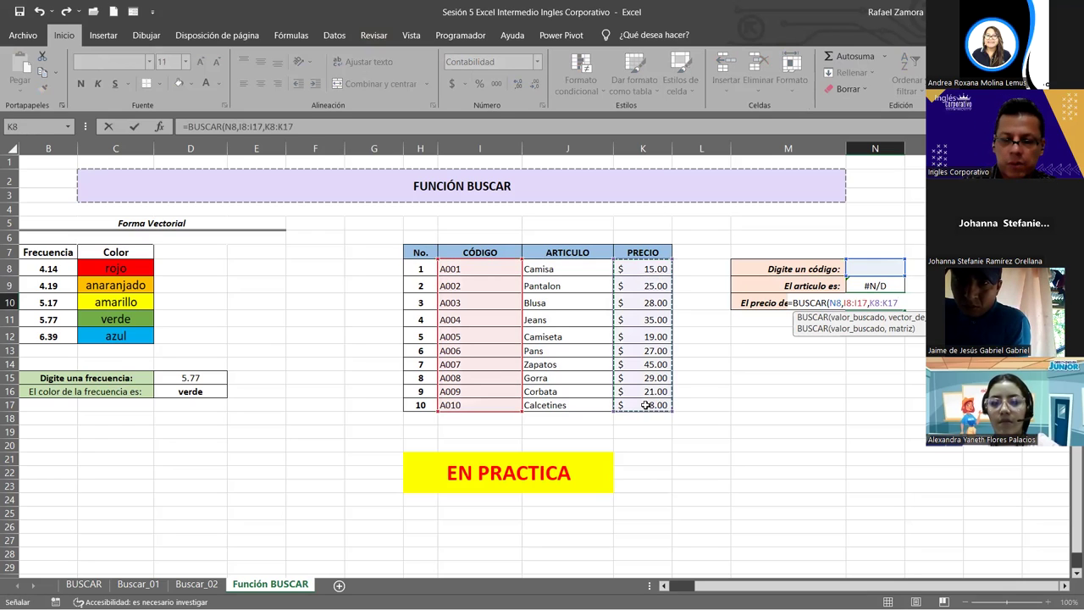
key("Return")
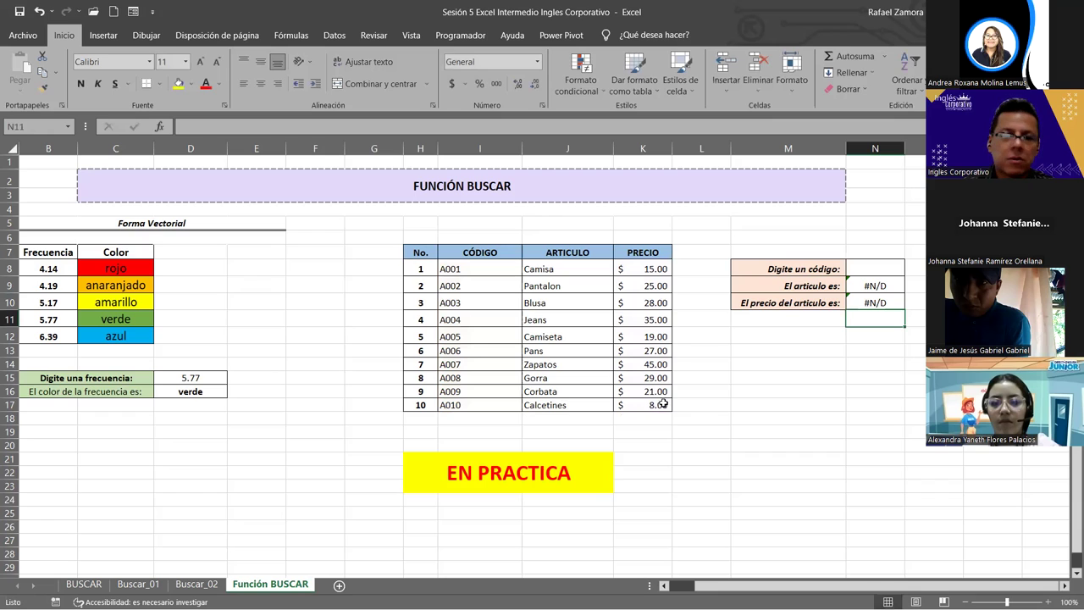
left_click(881, 271)
left_click(910, 269)
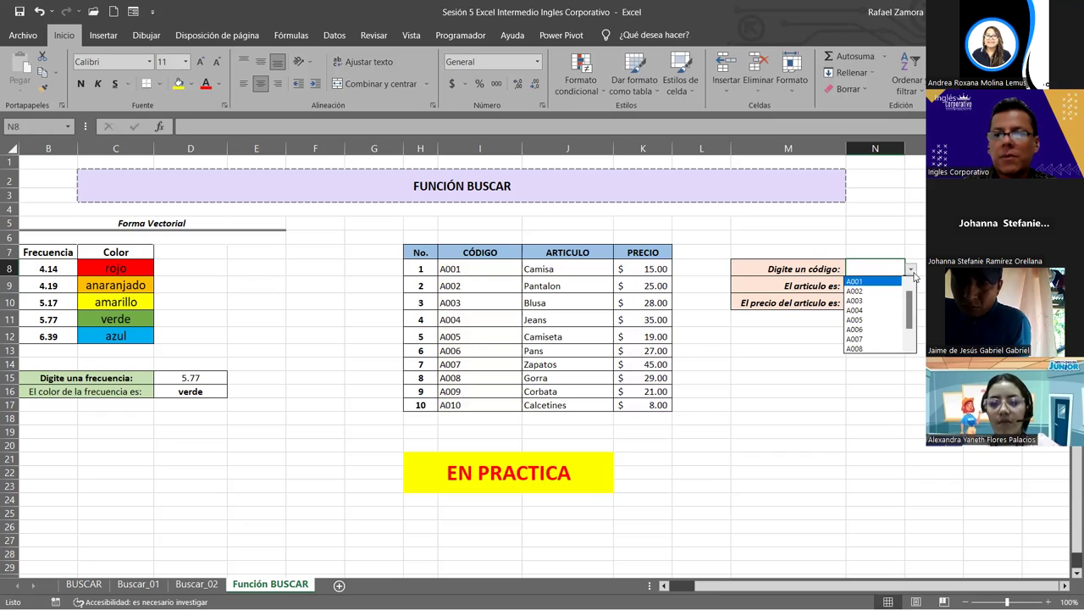
left_click(860, 278)
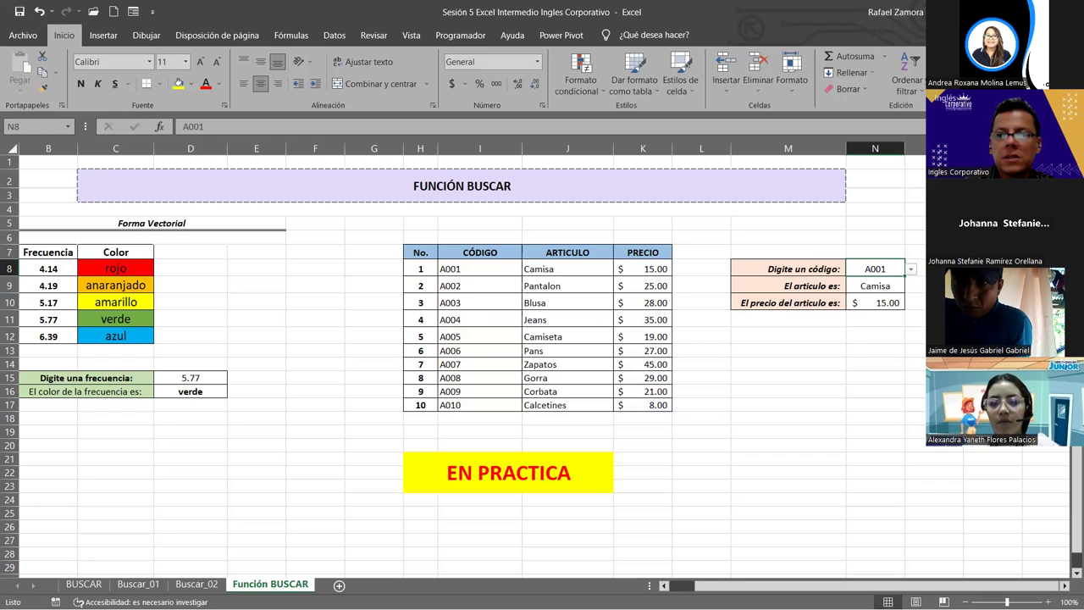
left_click(911, 269)
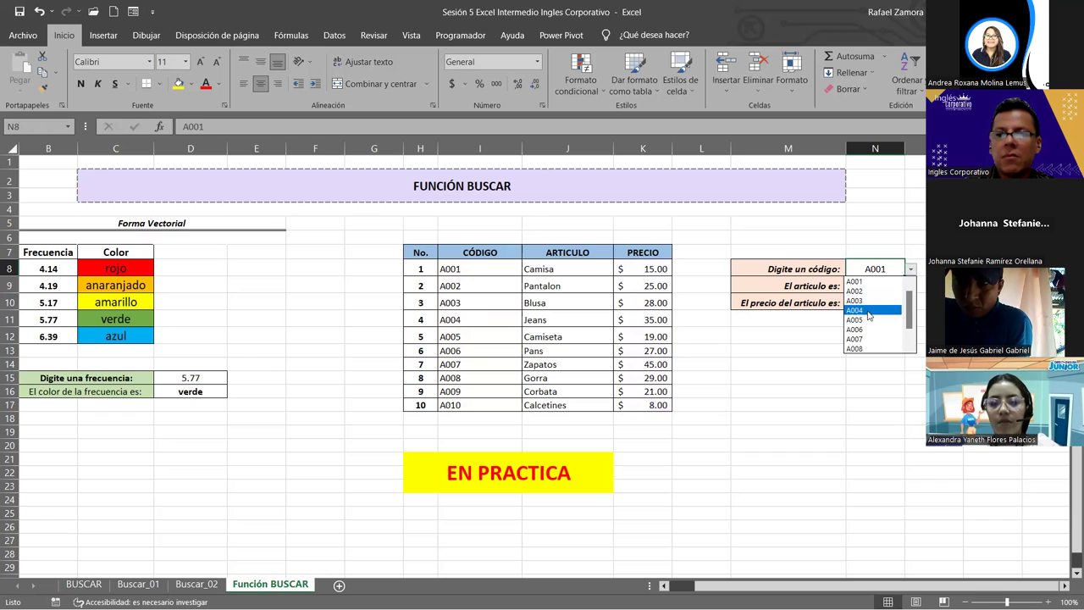
key("Escape")
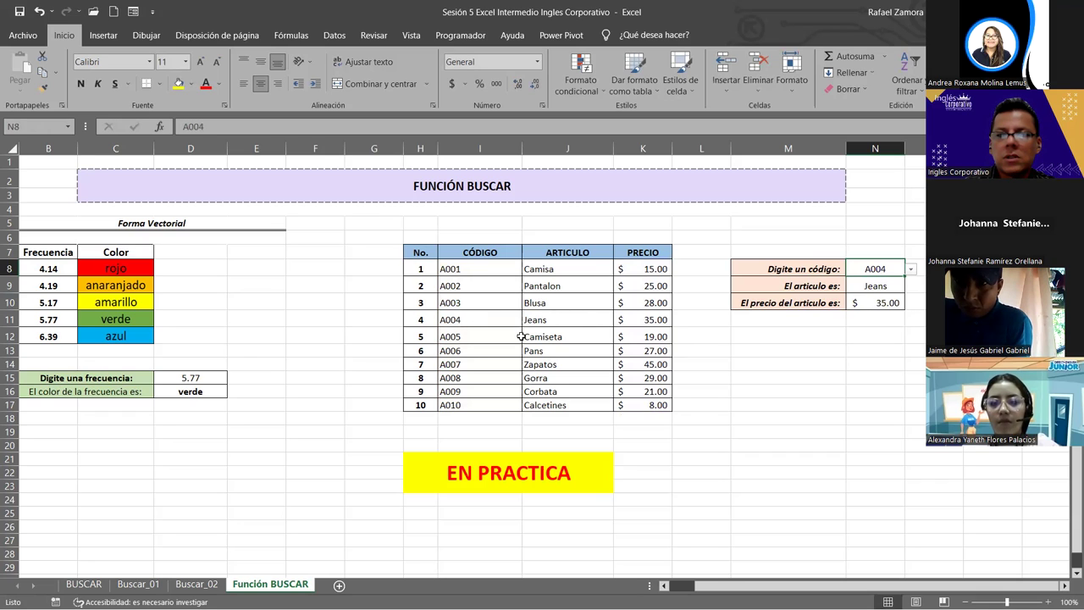
left_click(912, 269)
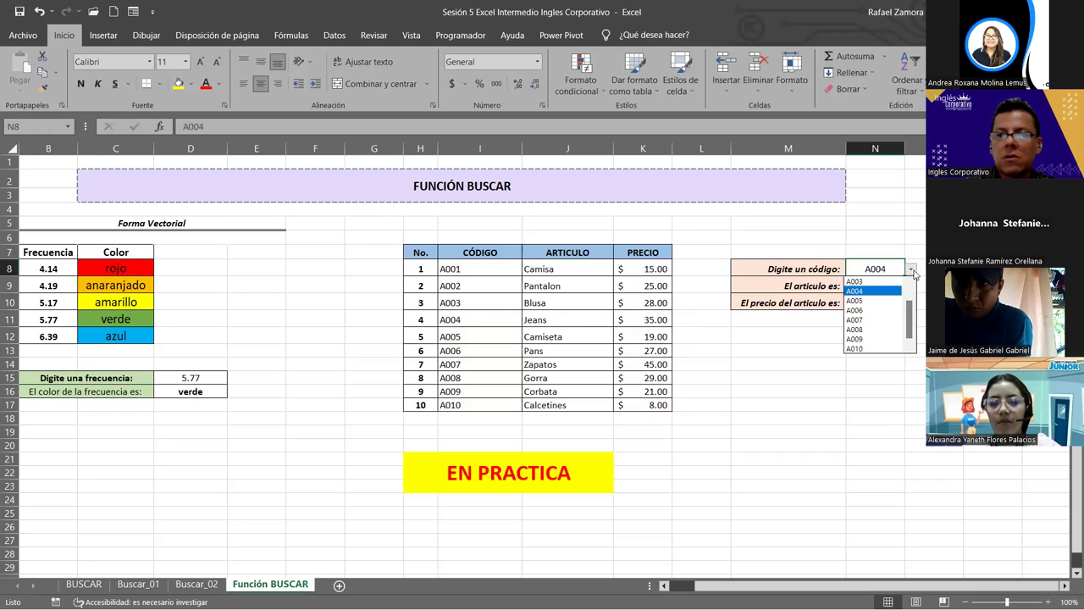
left_click(873, 330)
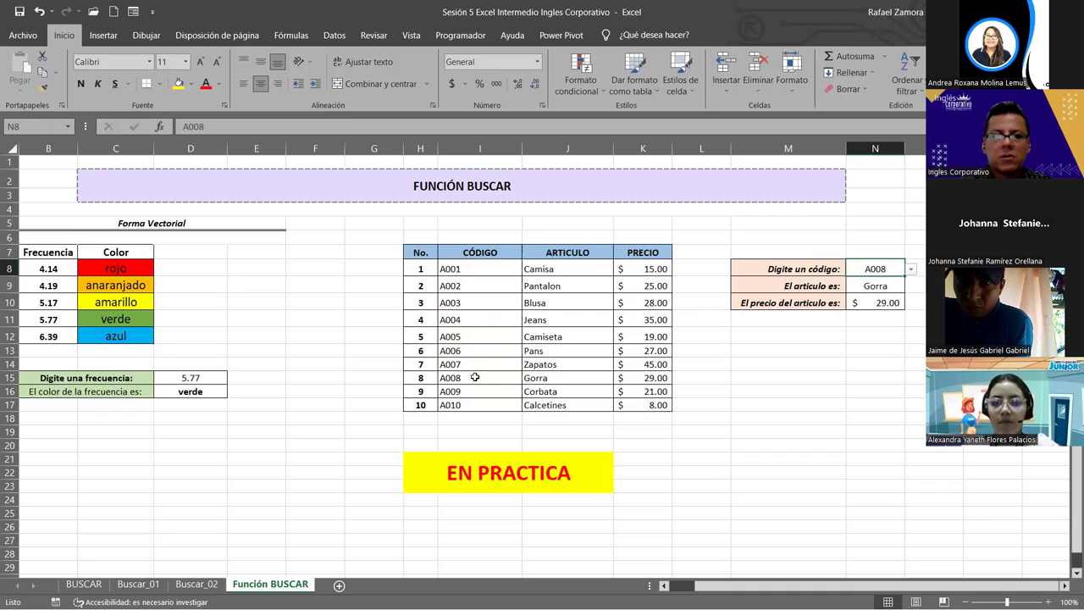
left_click(910, 268)
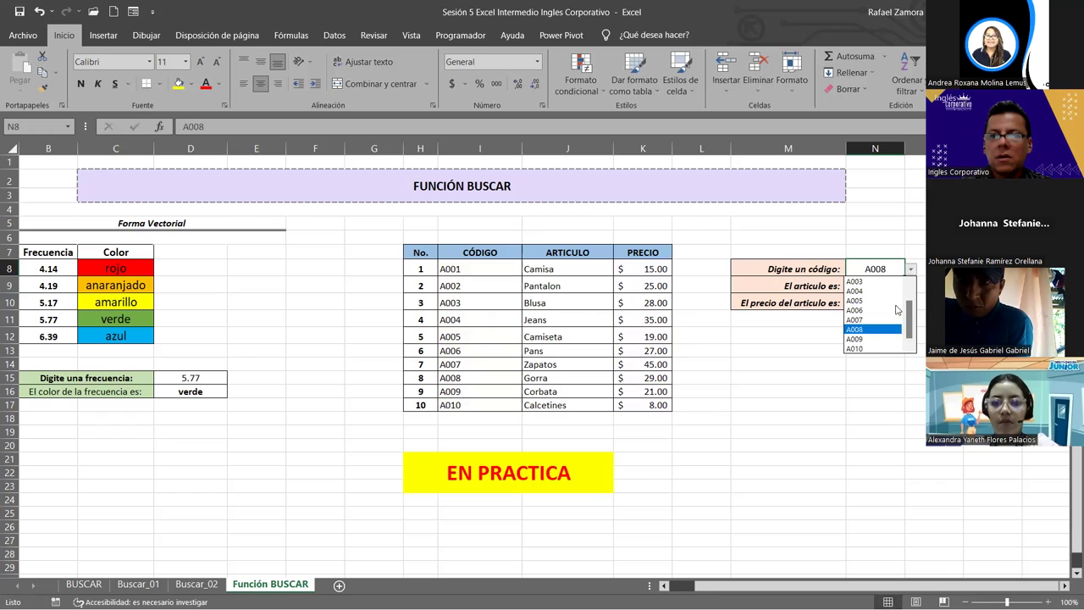
left_click(859, 346)
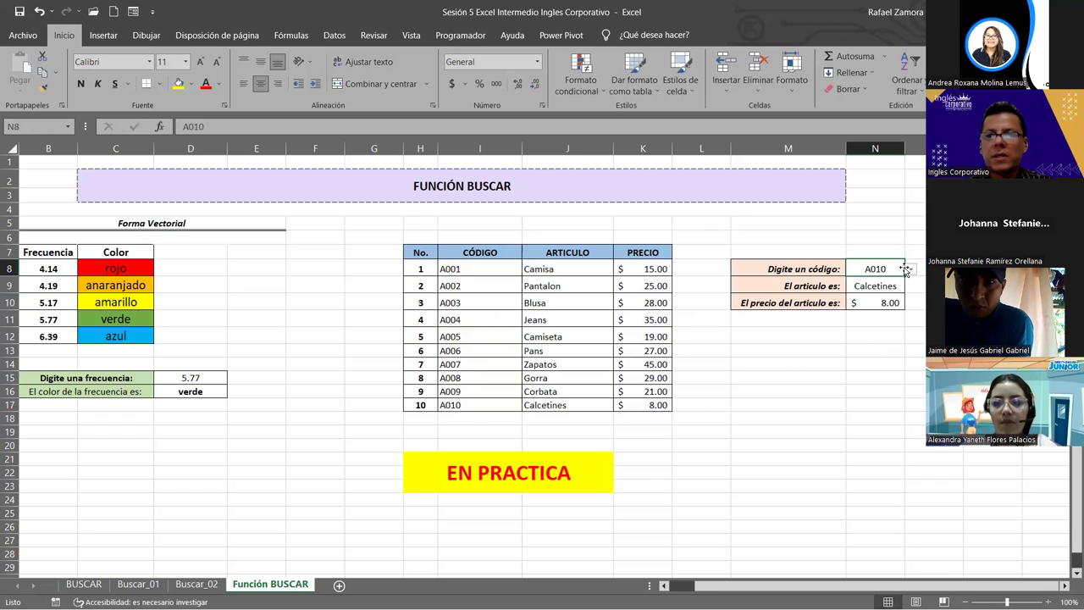
key("Delete")
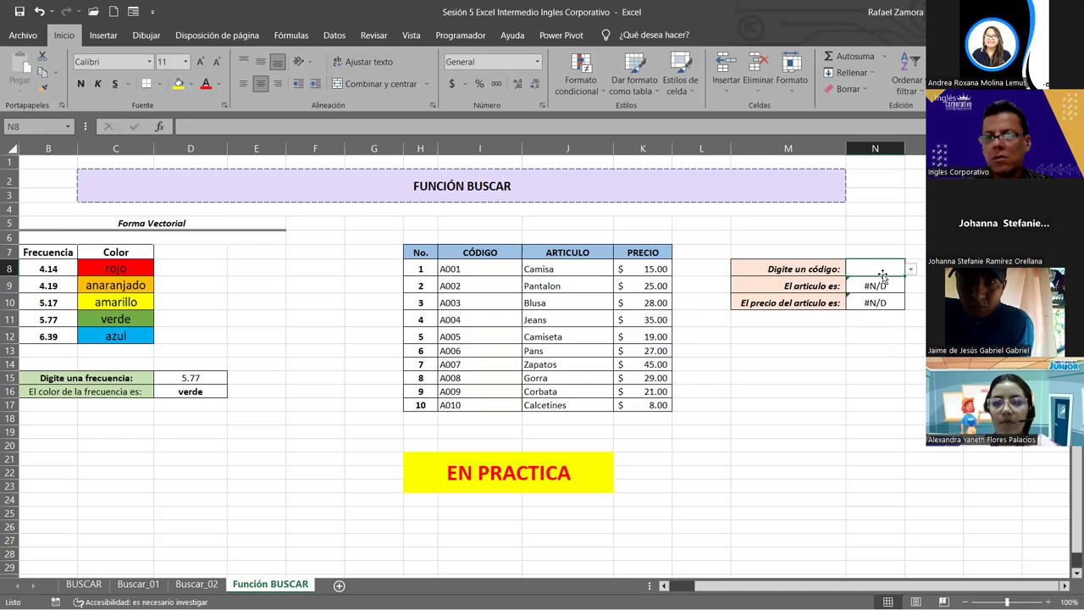
left_click(882, 283)
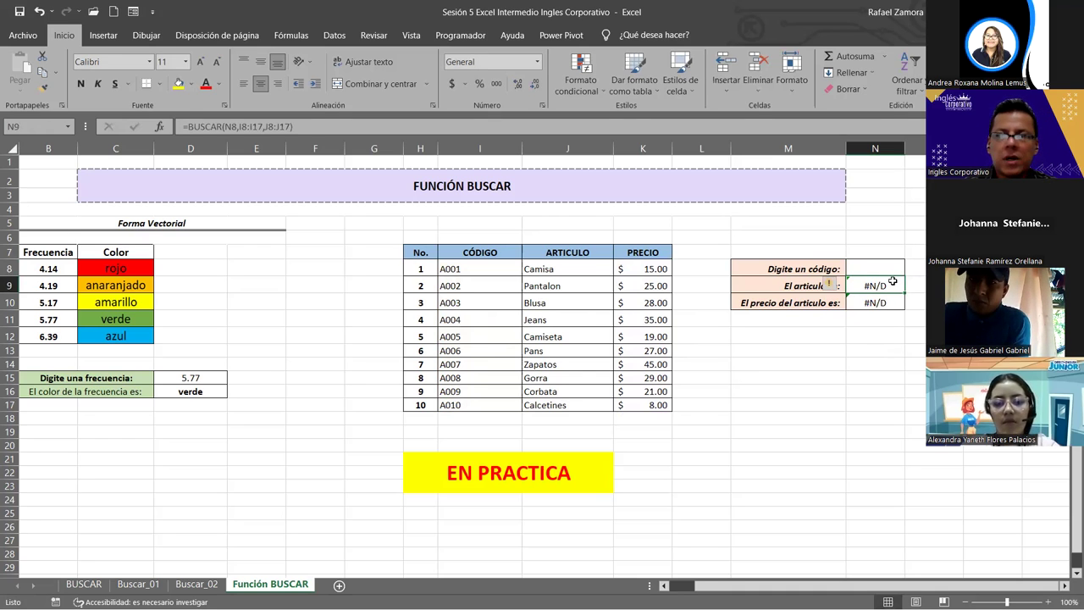
Step: Wrap N9's formula as =SI.ERROR(BUSCAR(N8,I8:I17,J8:J17),"")
key("F2")
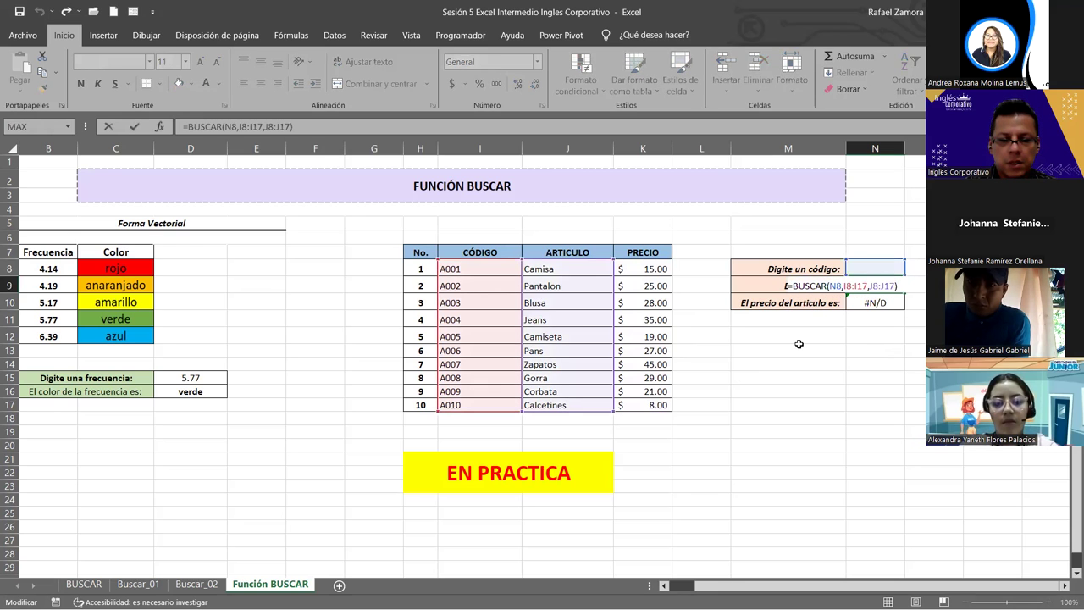
type("SI")
key("Down")
key("Down")
key("Tab")
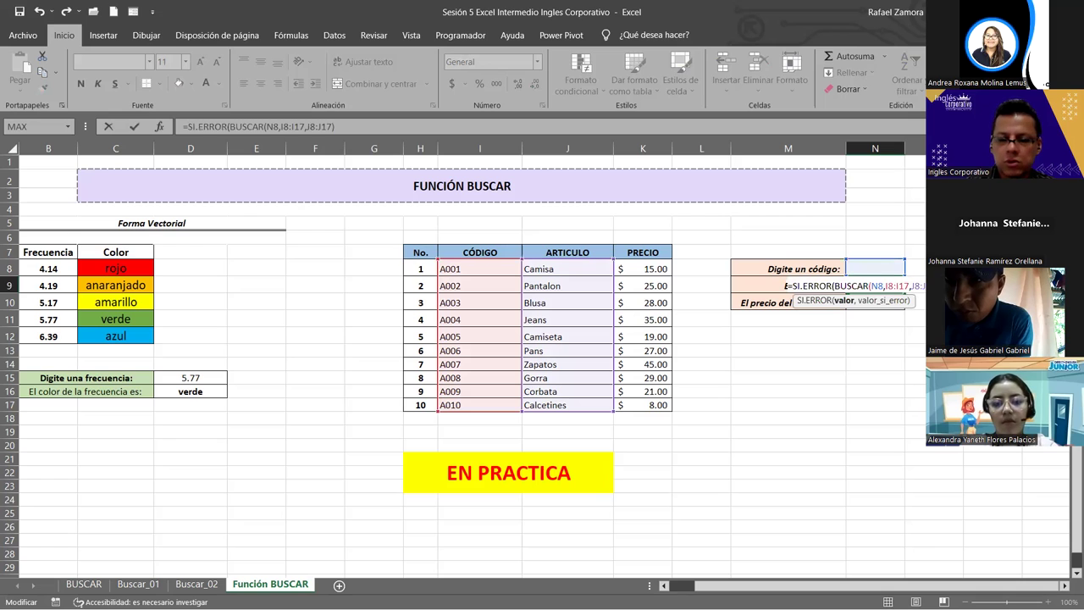
type(",")
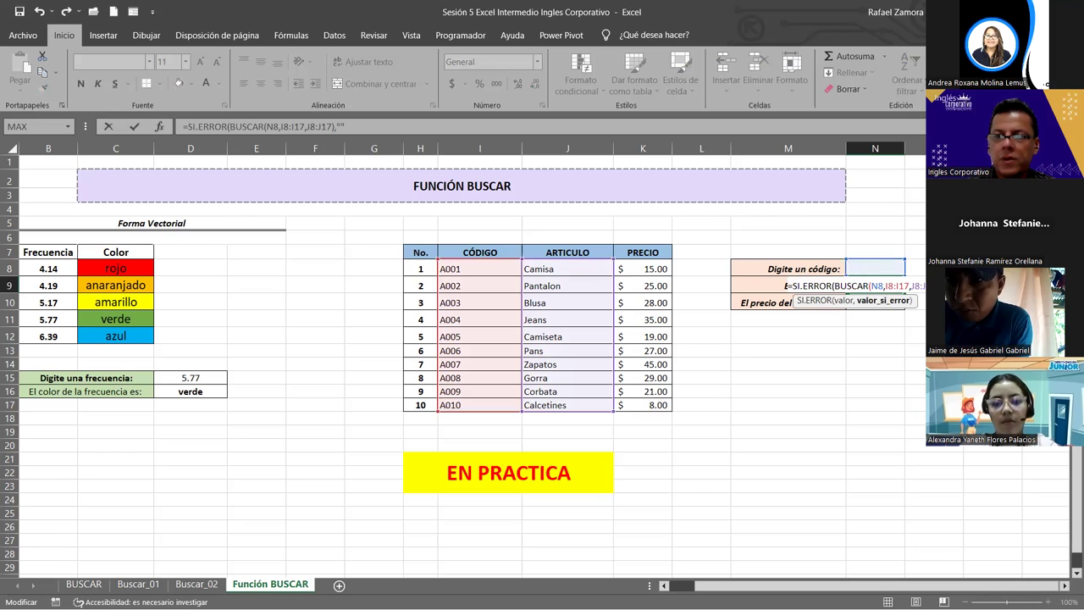
key("Return")
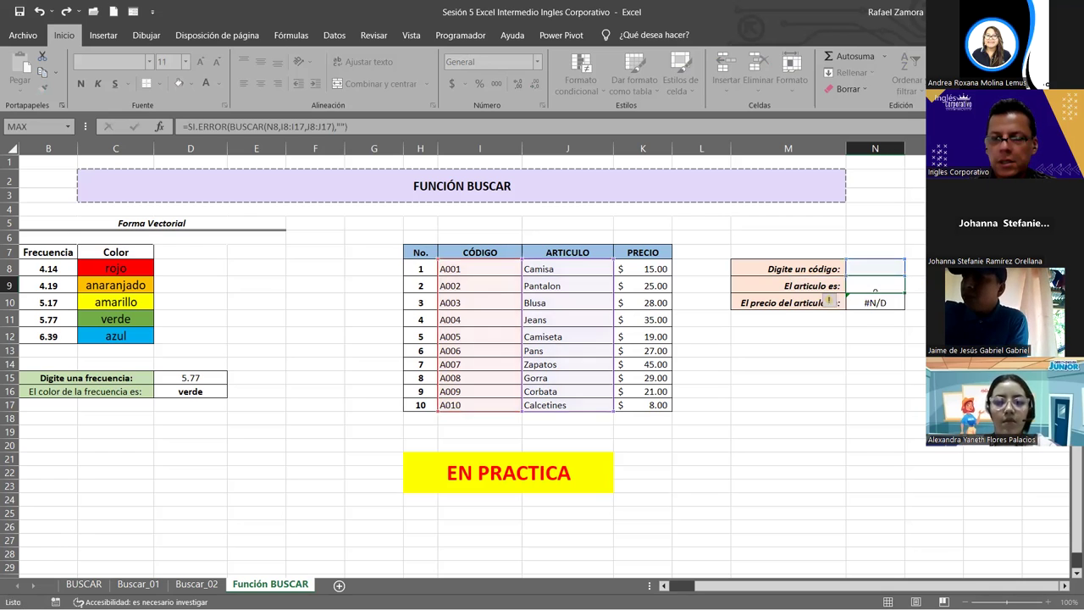
Step: Begin wrapping N10's price lookup in SI.ERROR
double_click(869, 303)
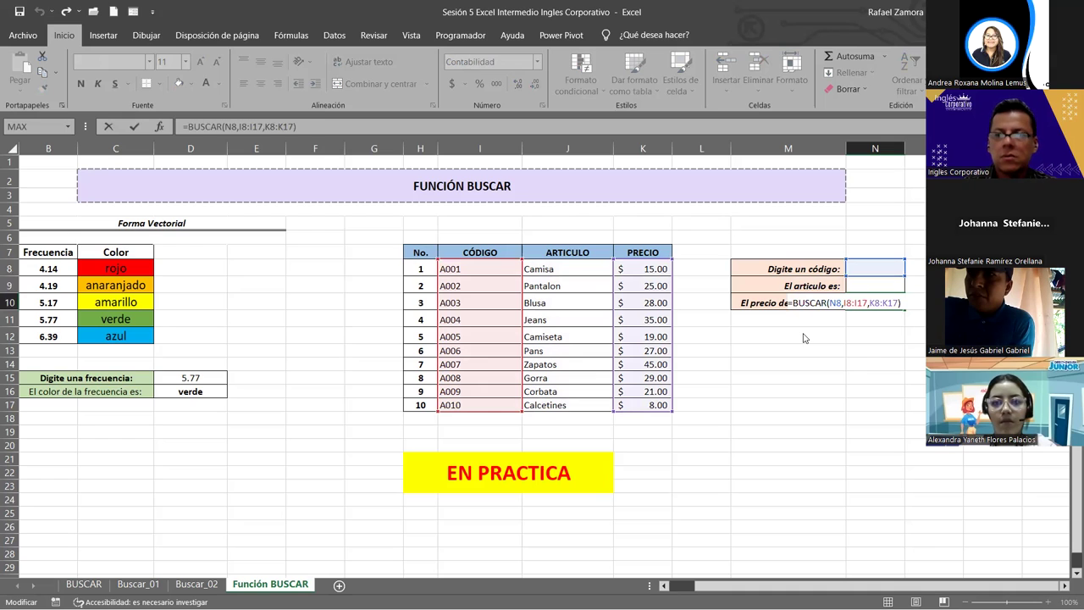
type("si.")
key("Down")
key("Tab")
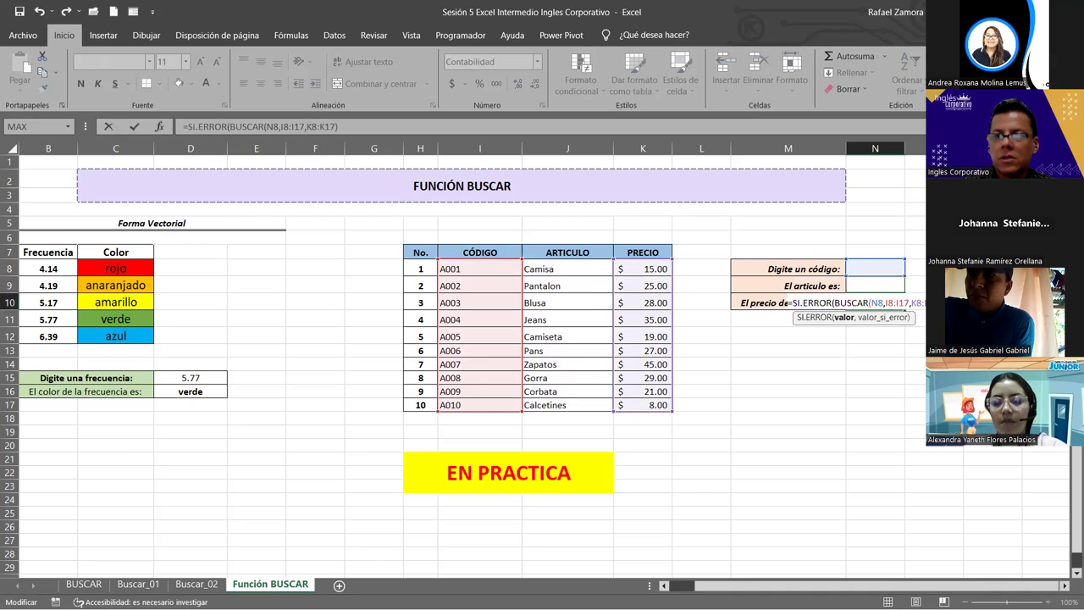
Step: Commit the price formula =SI.ERROR(BUSCAR(N8,I8:I17,K8:K17),"") in N10
type(",")
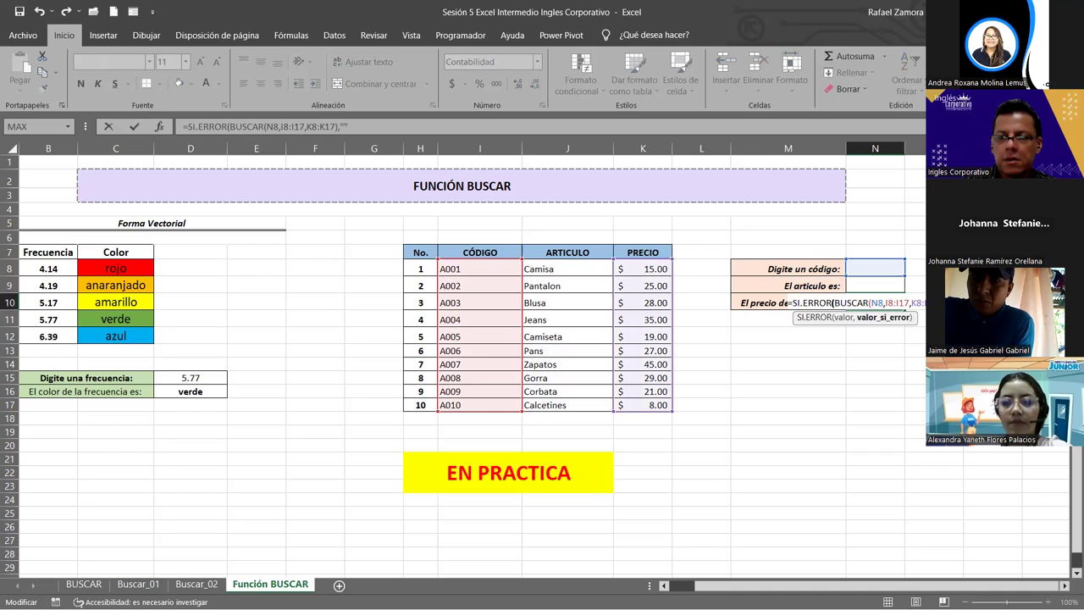
key("Return")
left_click(882, 265)
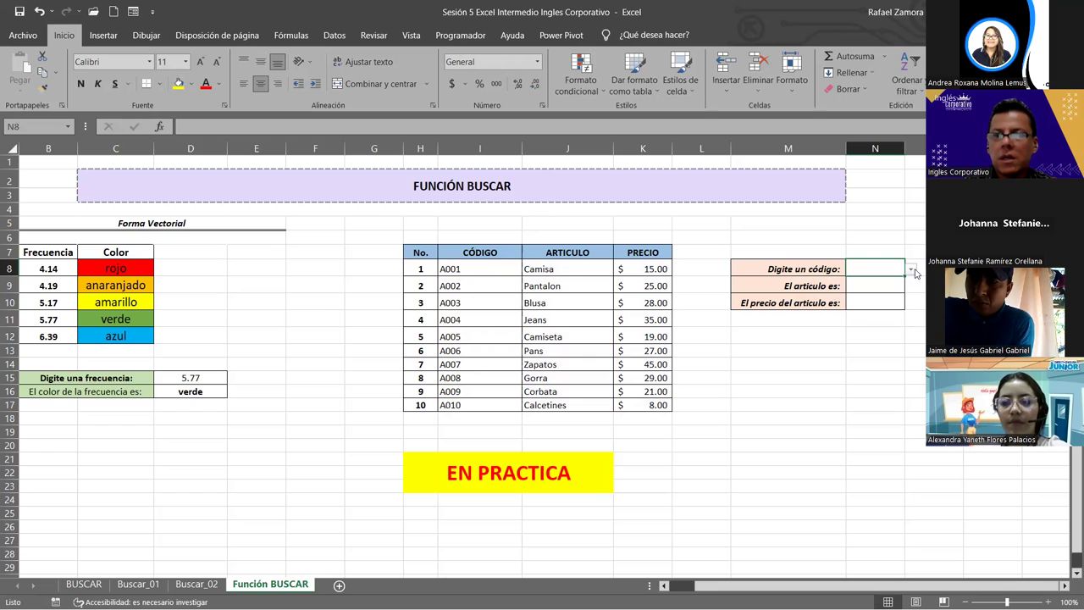
Step: Test codes A003, A008 and A009 from N8's dropdown, then clear N8 to confirm blank results
left_click(910, 268)
left_click(864, 300)
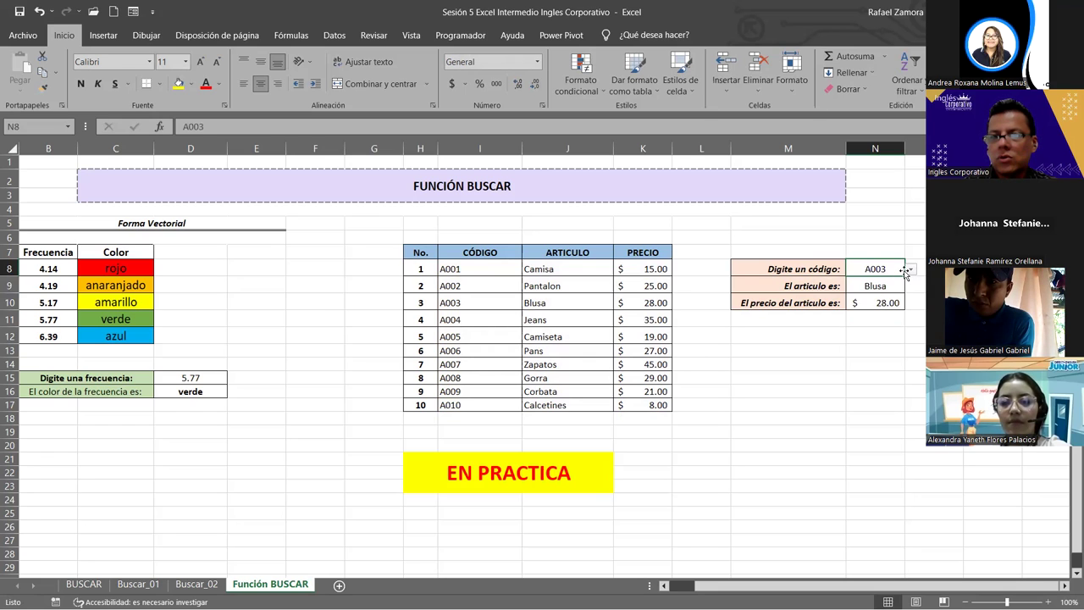
left_click(911, 271)
left_click(868, 331)
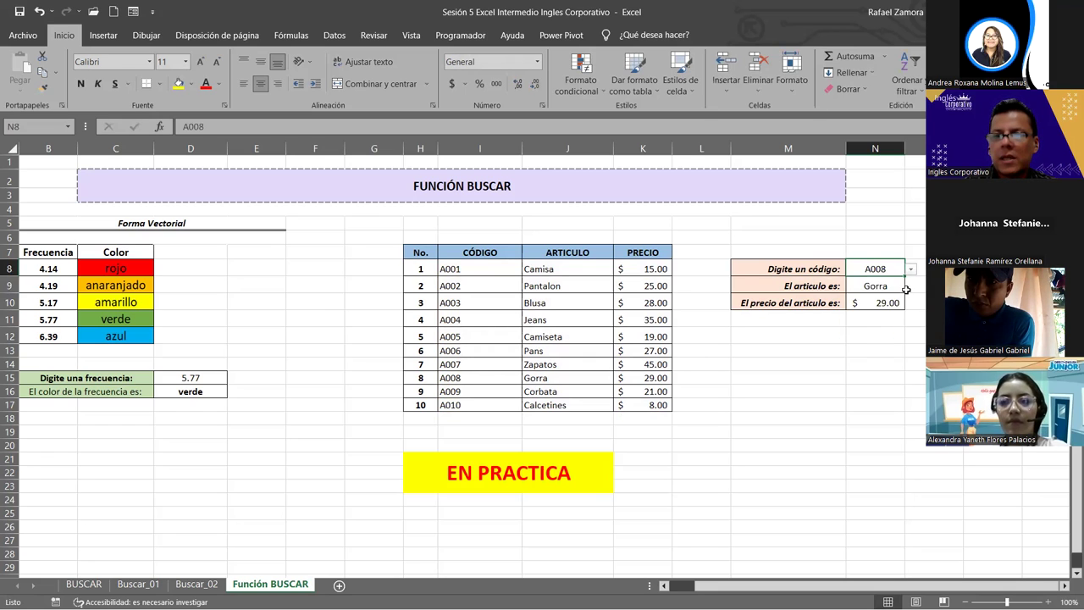
left_click(911, 269)
left_click(880, 340)
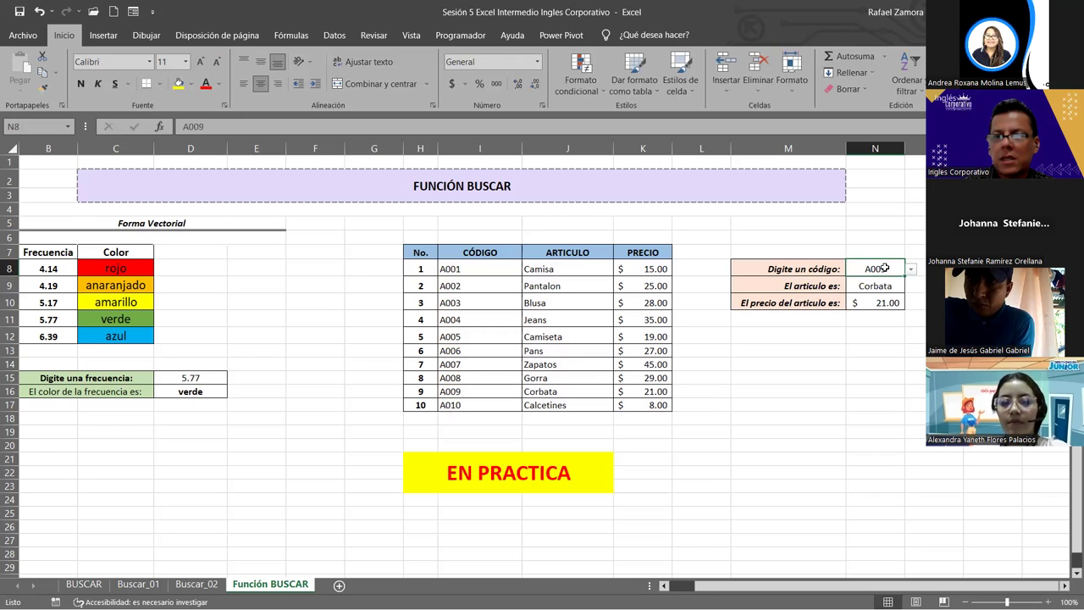
key("Delete")
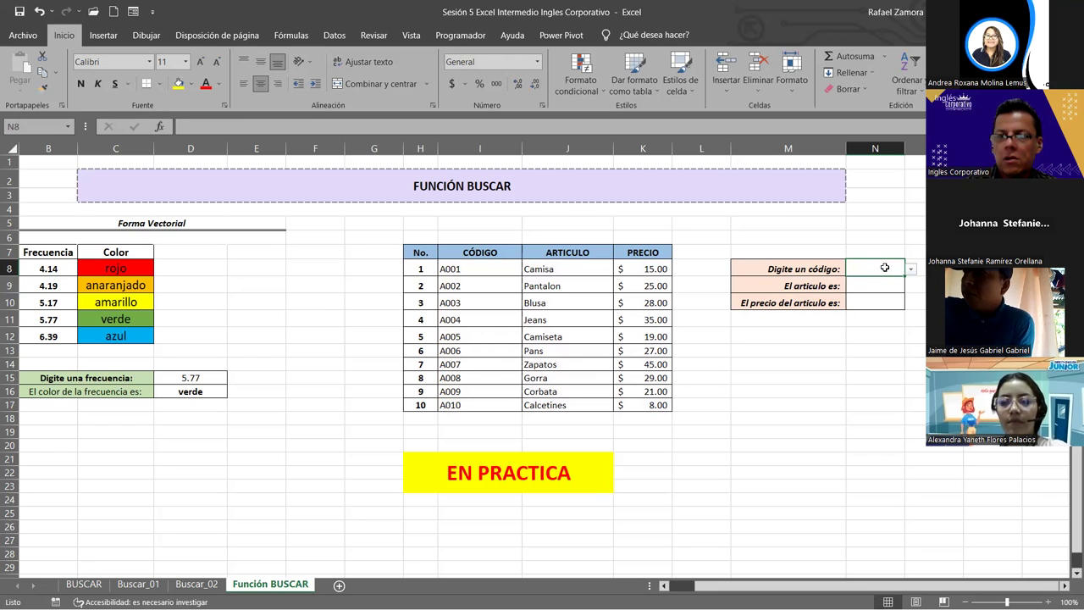
left_click(886, 330)
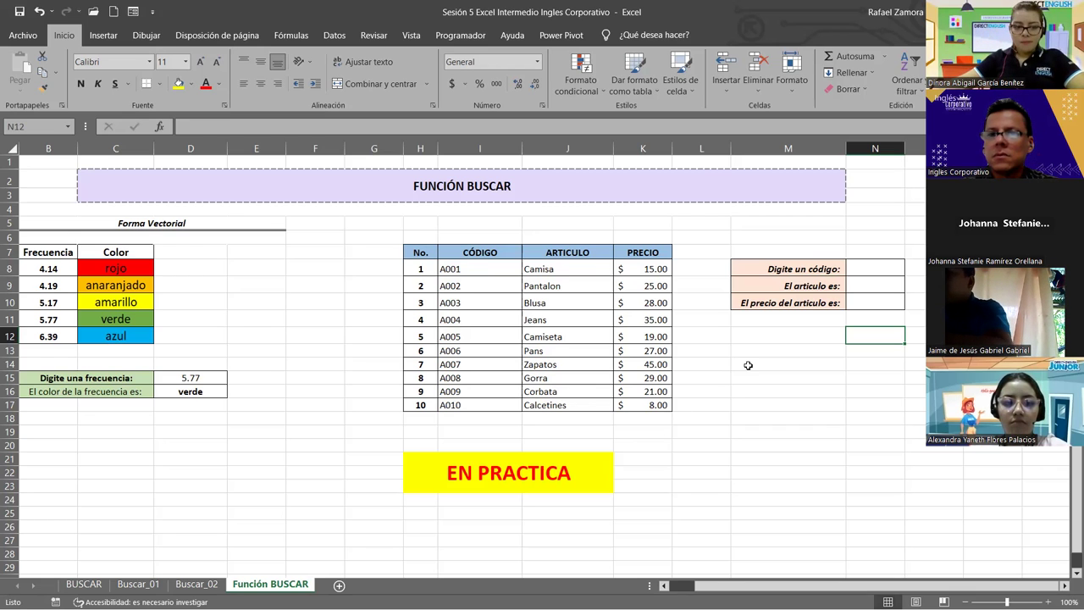
Step: Review the arguments and commit =BUSCAR(D15,B8:B12,C8:C12) in D16, returning verde for 5.77
double_click(208, 376)
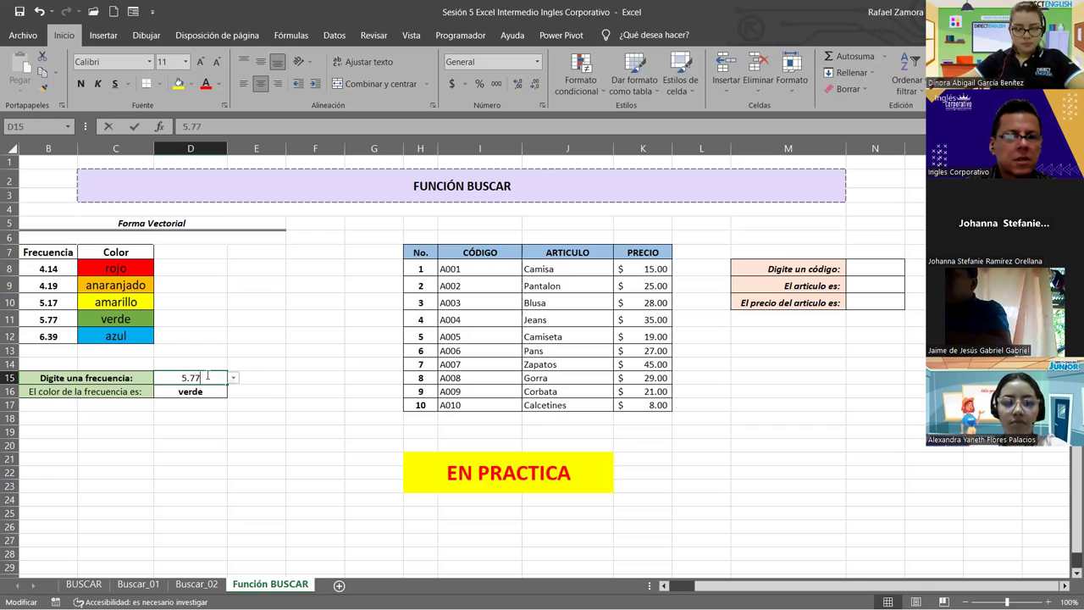
double_click(218, 391)
left_click(225, 392)
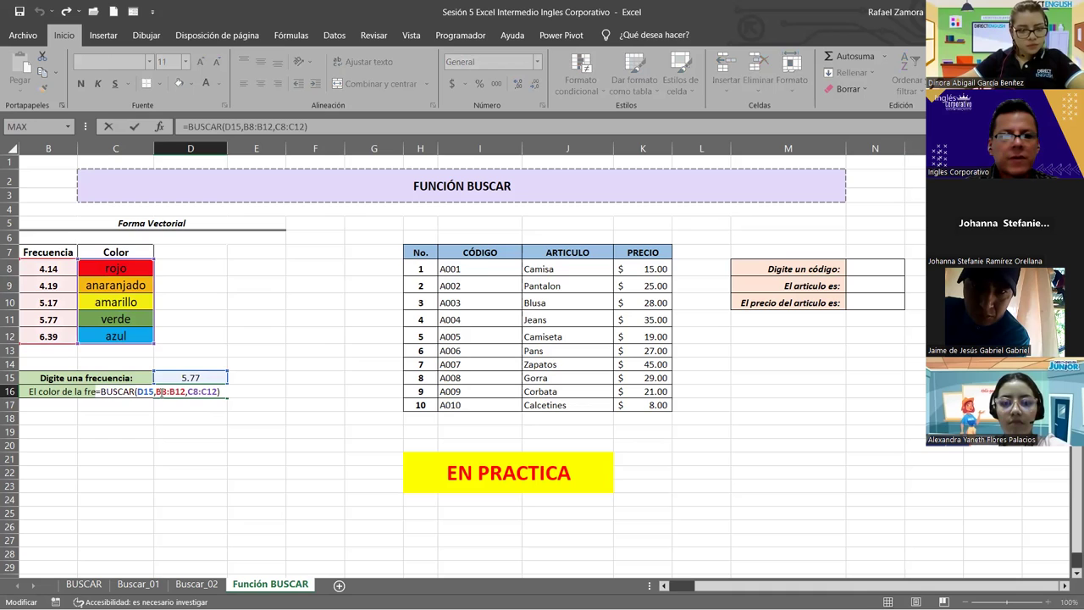
left_click(151, 391)
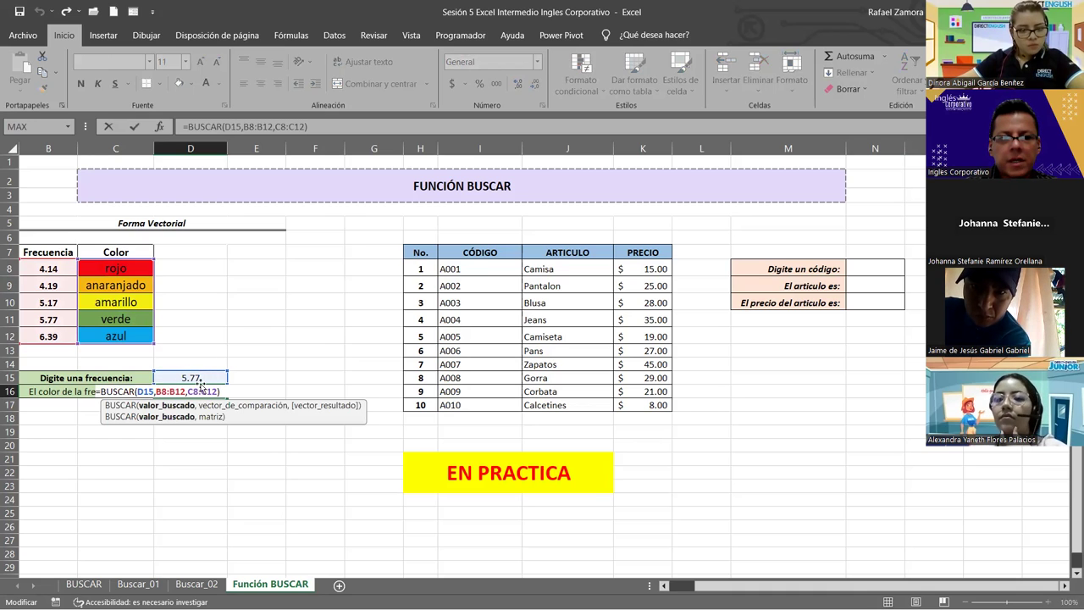
left_click(169, 391)
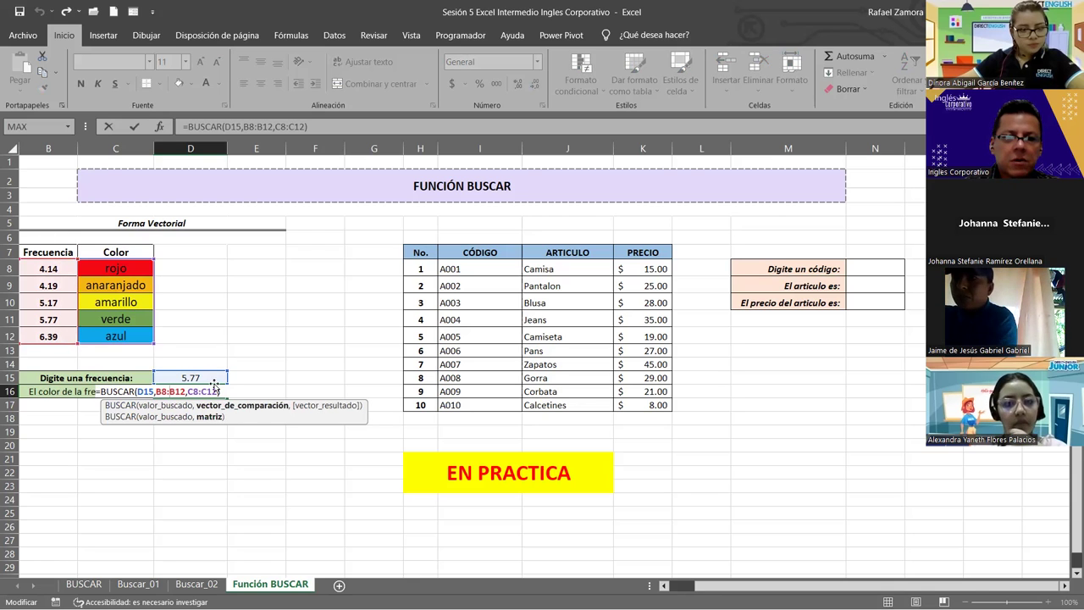
key("Right")
key("Right")
key("Right")
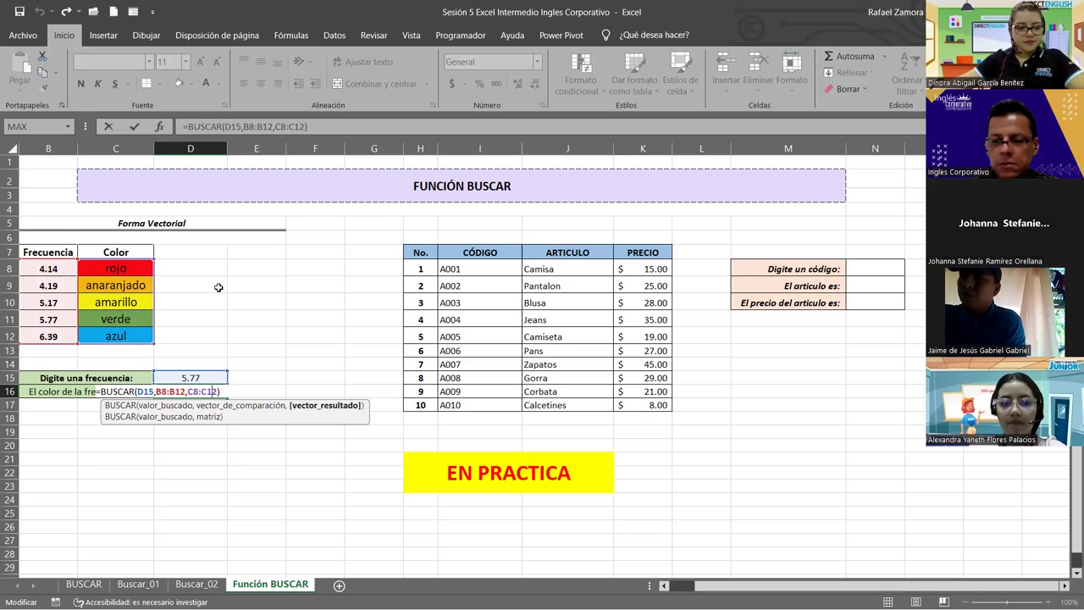
key("Return")
left_click(702, 427)
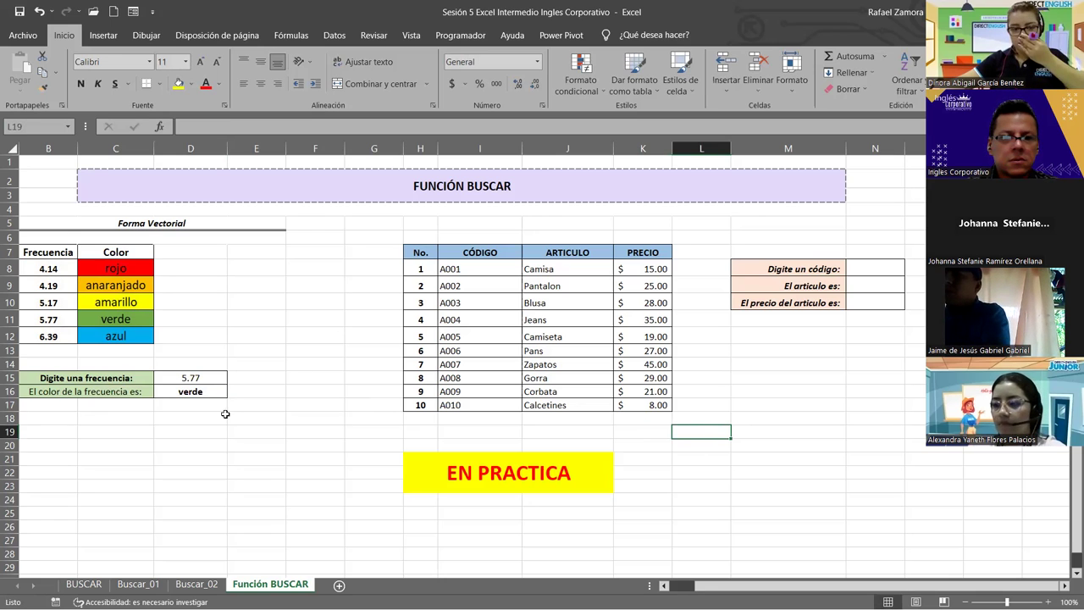
Step: Enter =FORMULATEXTO(D16) in D20 and enlarge its font
left_click(196, 446)
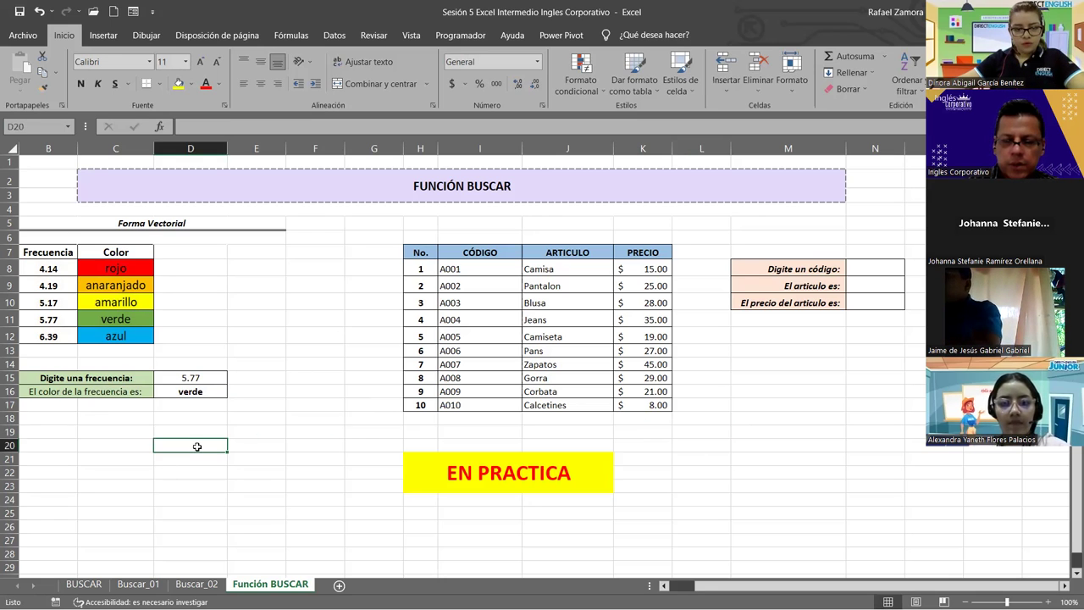
double_click(196, 446)
type("=")
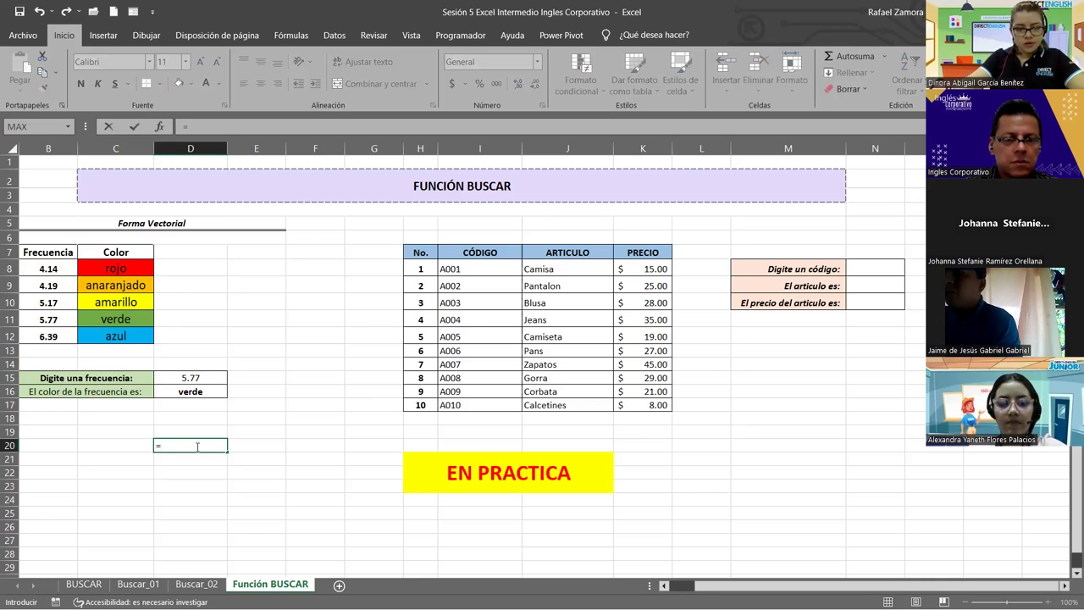
type("FORMULATEXTO(")
left_click(186, 375)
left_click(193, 396)
key("Return")
key("Up")
left_click(200, 61)
left_click(200, 62)
left_click(199, 62)
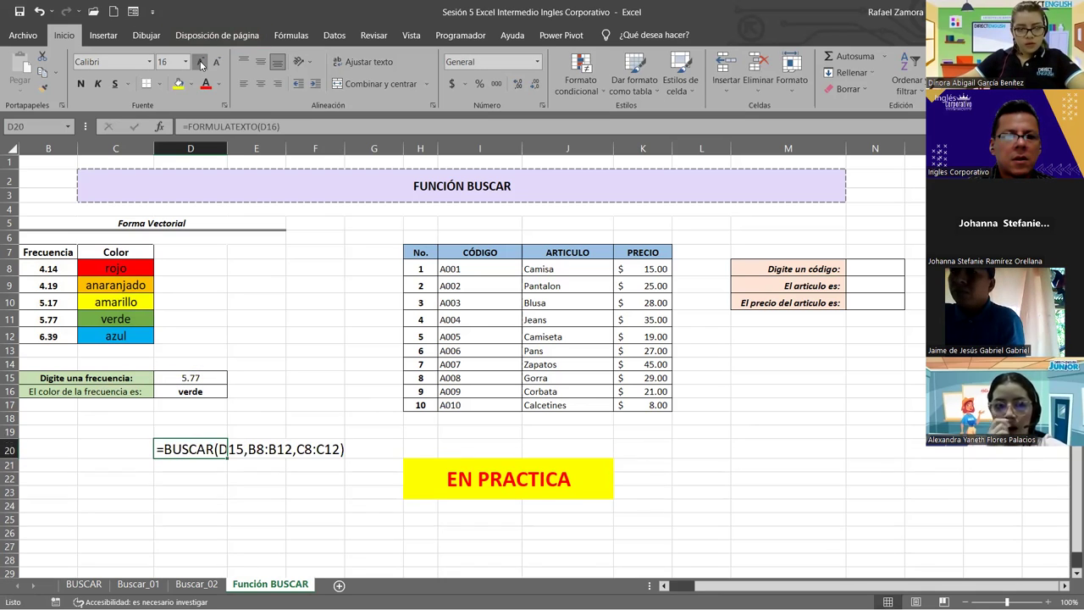
left_click(200, 62)
left_click(200, 62)
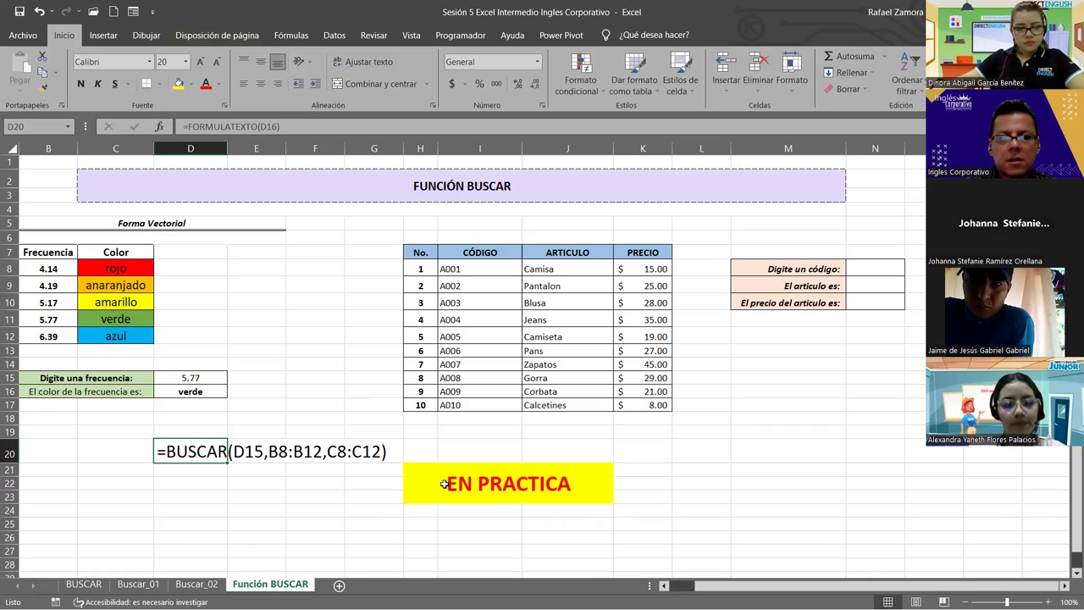
Step: Enter =FORMULATEXTO(N9) in M20, fill it to M21, enlarge both and move them to L20:L21
left_click(758, 451)
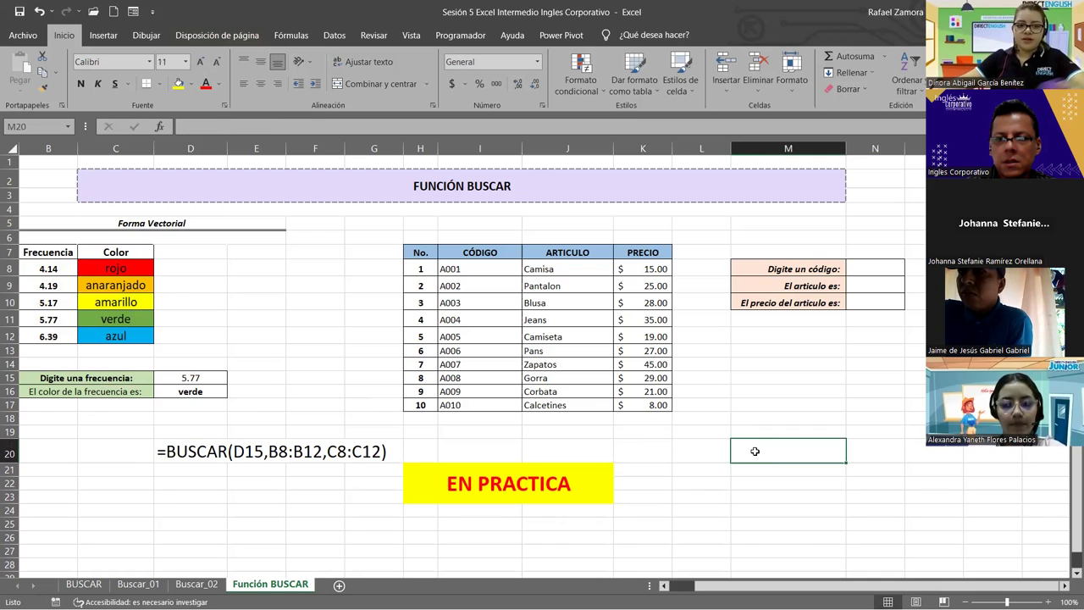
type("=")
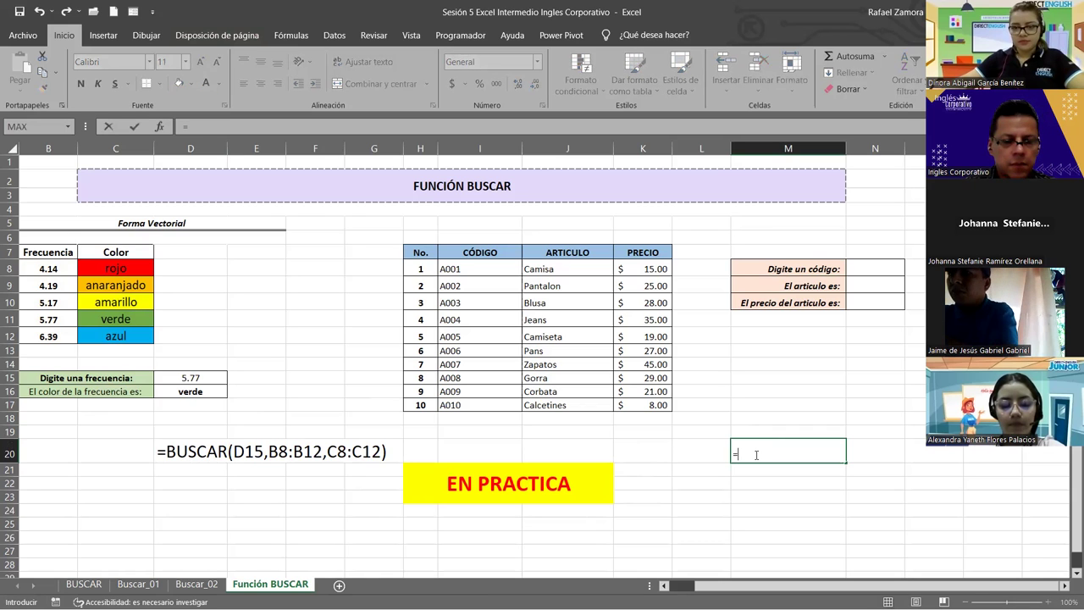
type("FORMULATEXTO(")
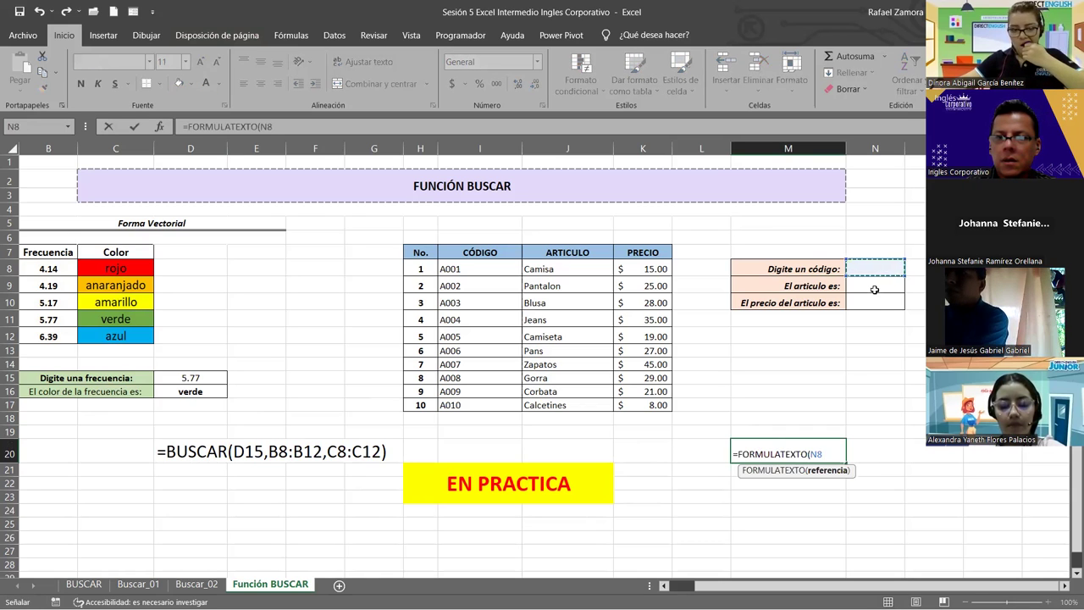
left_click(875, 287)
key("Return")
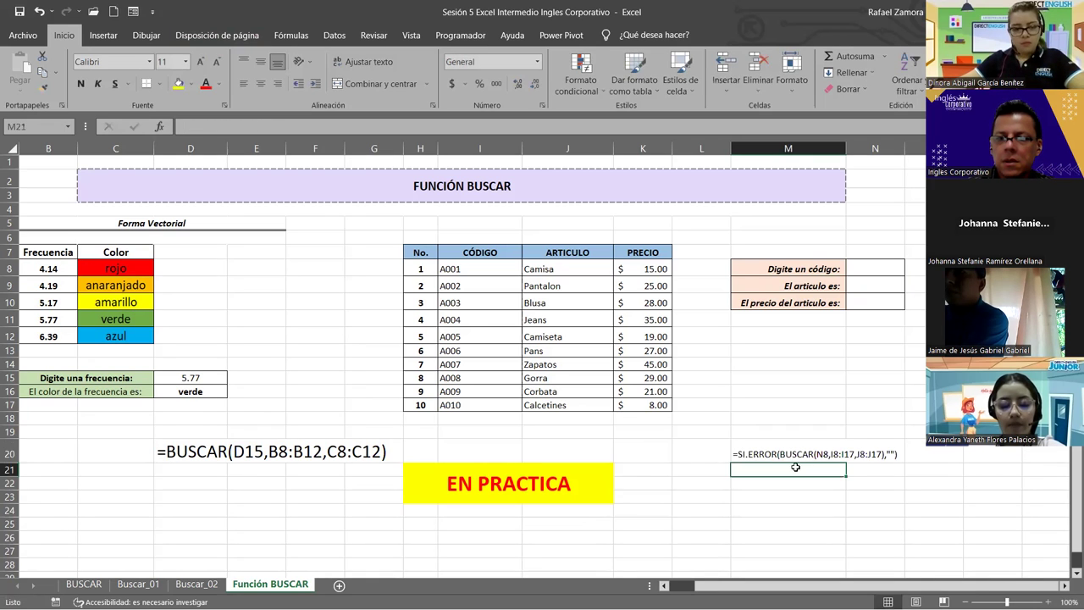
left_click(824, 455)
left_click_drag(845, 462, 845, 476)
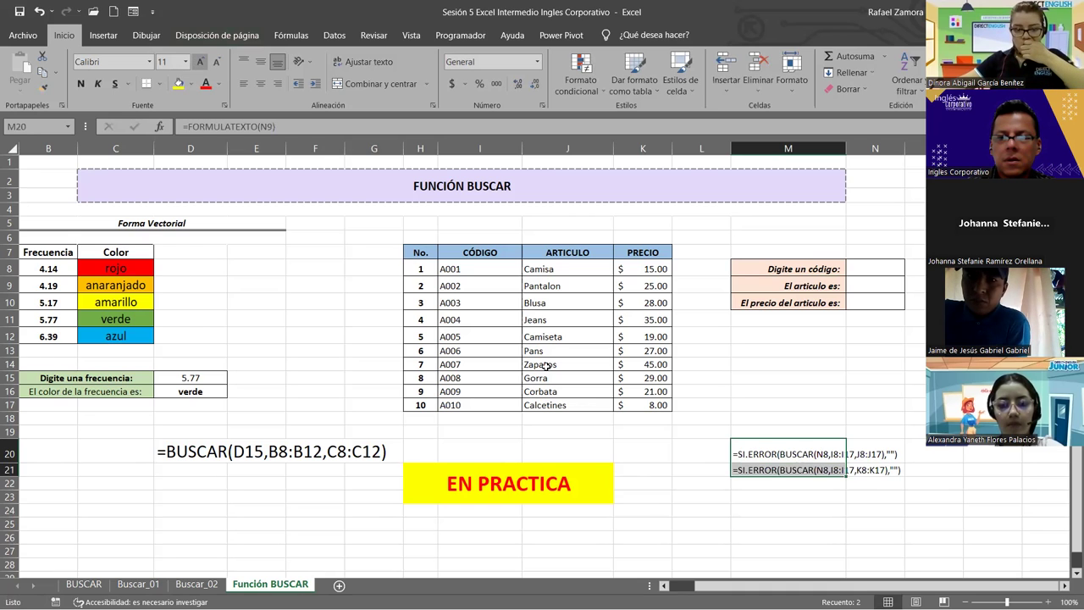
left_click(198, 65)
left_click(197, 64)
left_click(197, 65)
left_click_drag(749, 443, 690, 443)
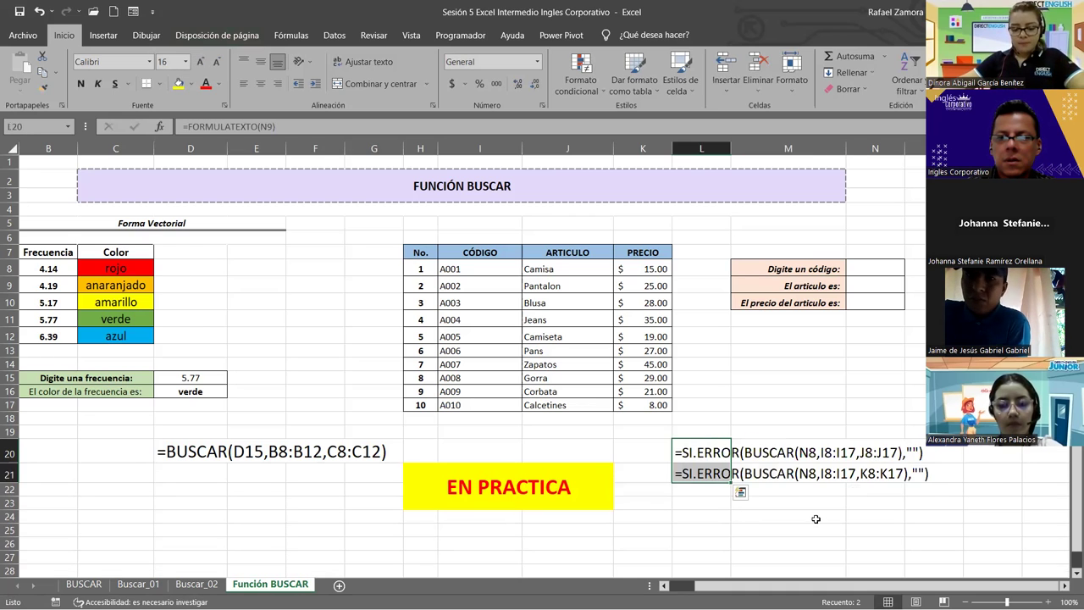
left_click(788, 515)
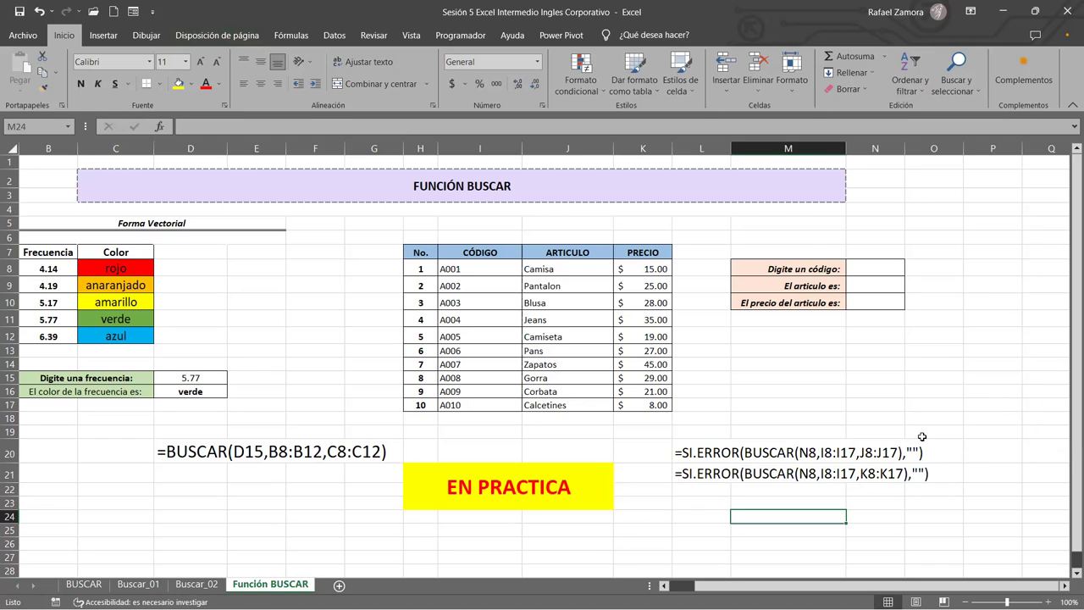
Step: Draw an arrow from the row 20 formula text to N9 and a copy from row 21 to N10
left_click(104, 34)
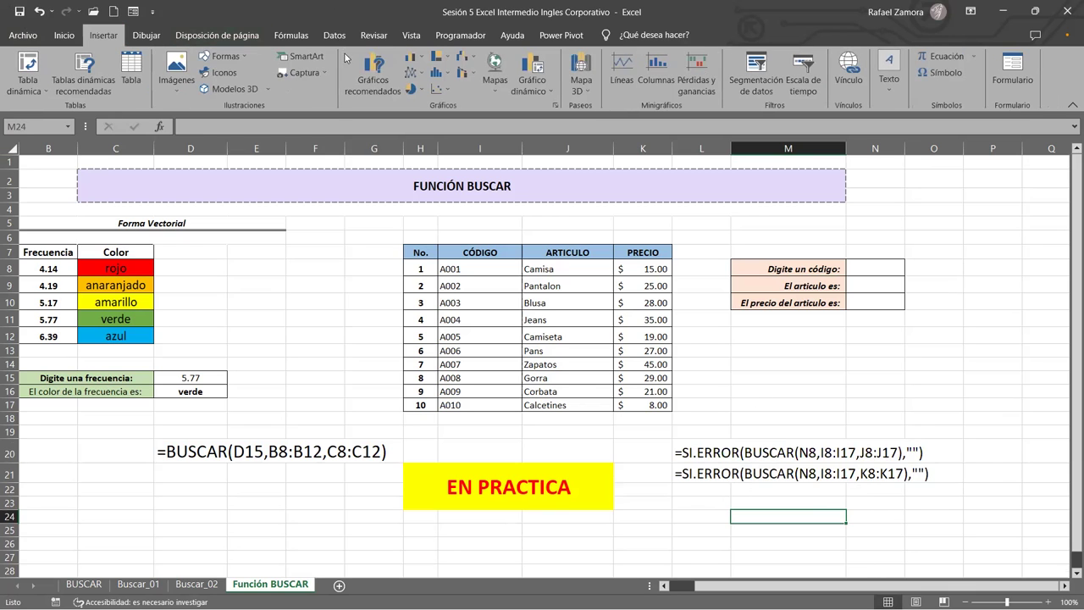
left_click(231, 58)
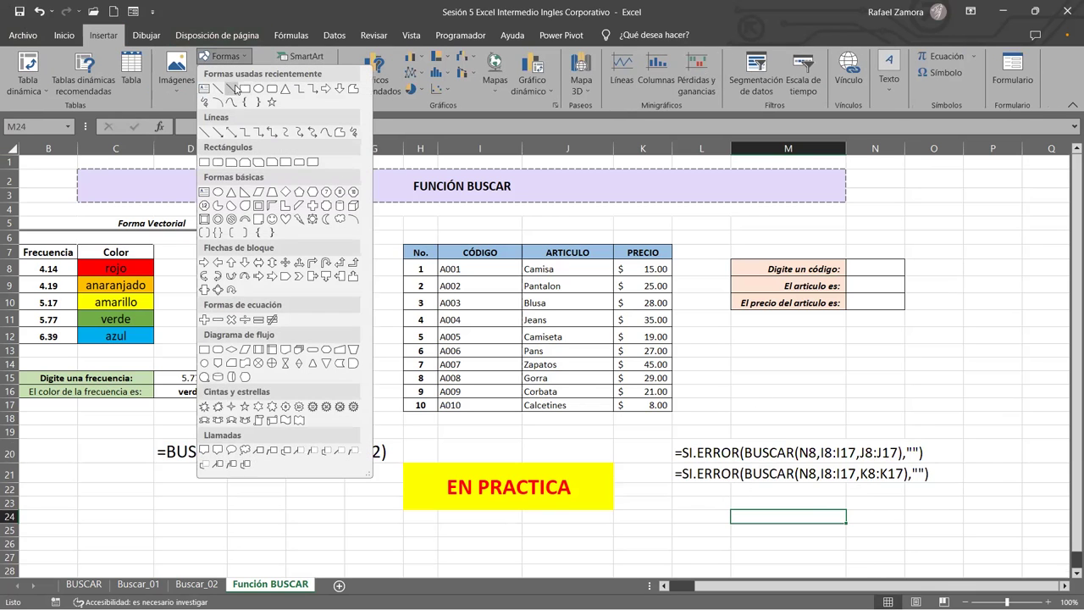
left_click(239, 90)
left_click_drag(749, 446, 860, 286)
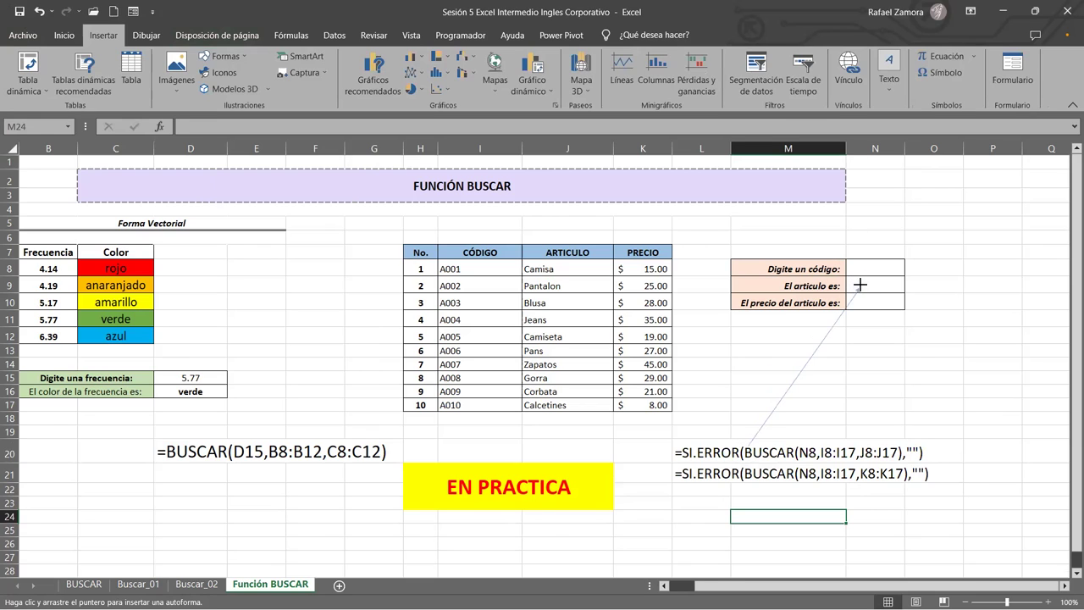
left_click_drag(826, 349, 857, 363)
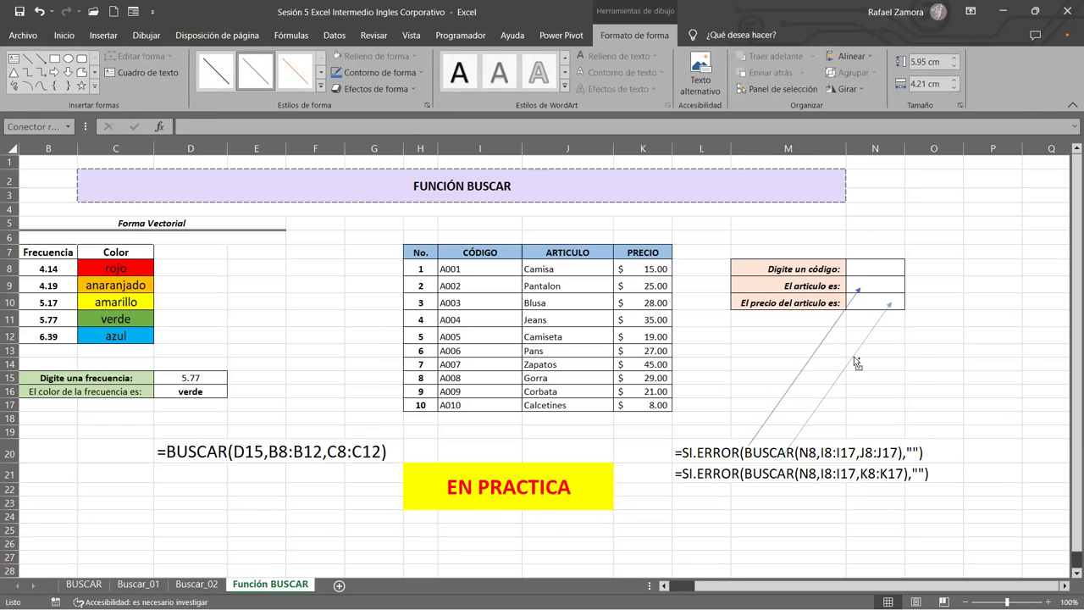
left_click_drag(783, 461, 809, 473)
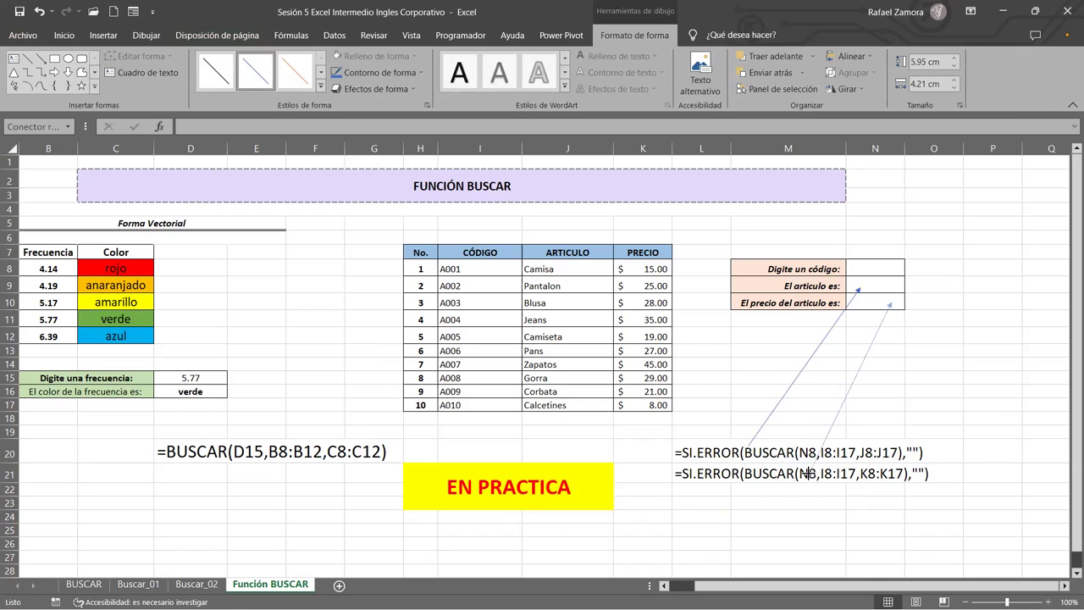
left_click_drag(889, 303, 872, 304)
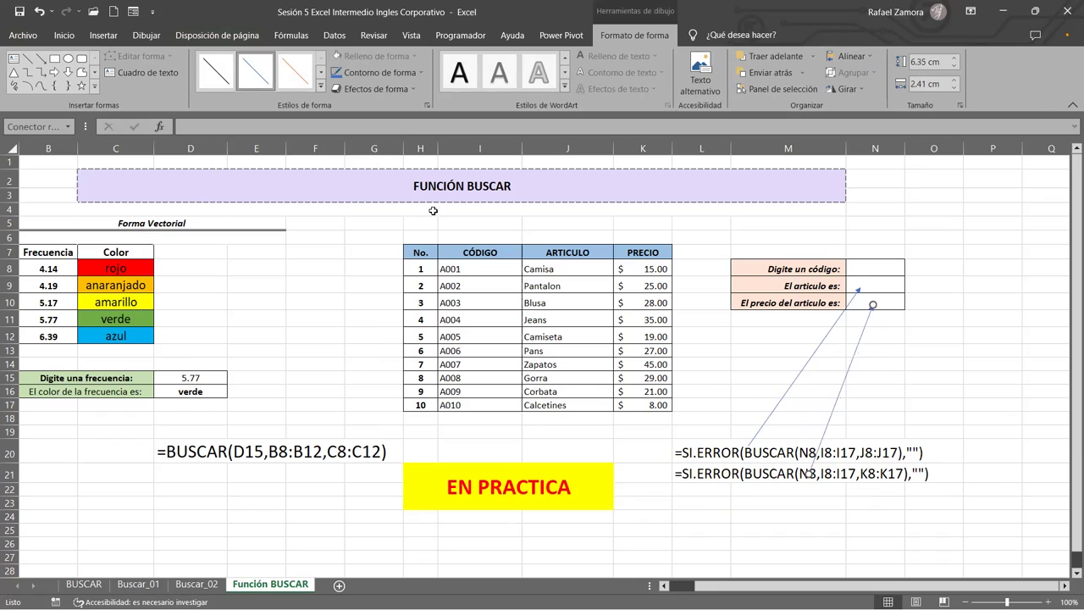
Step: Set the outline colour of both arrows to red
left_click(366, 75)
left_click(350, 203)
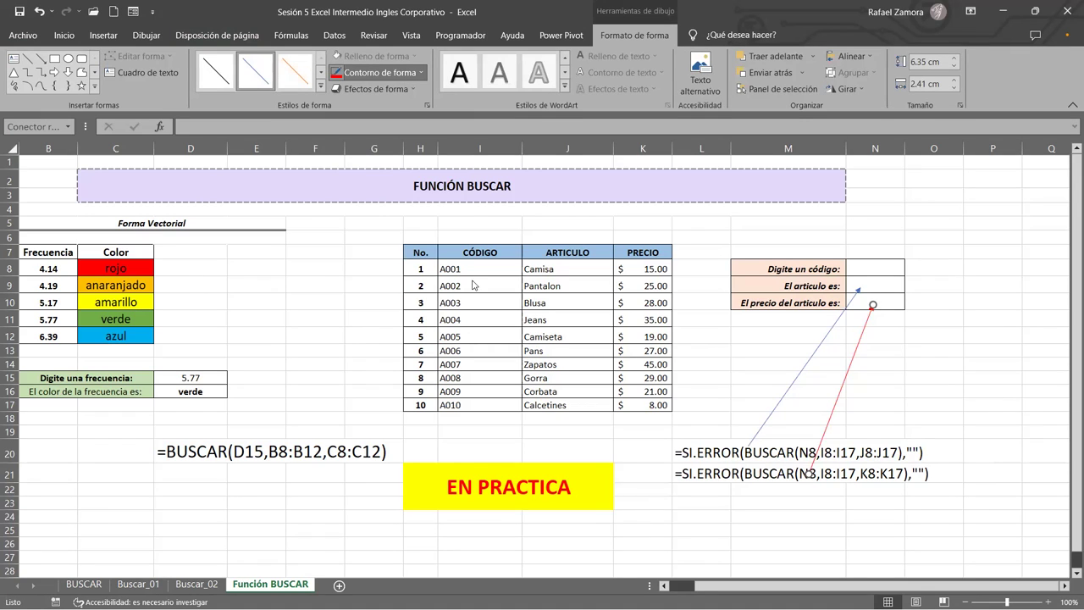
left_click(813, 360)
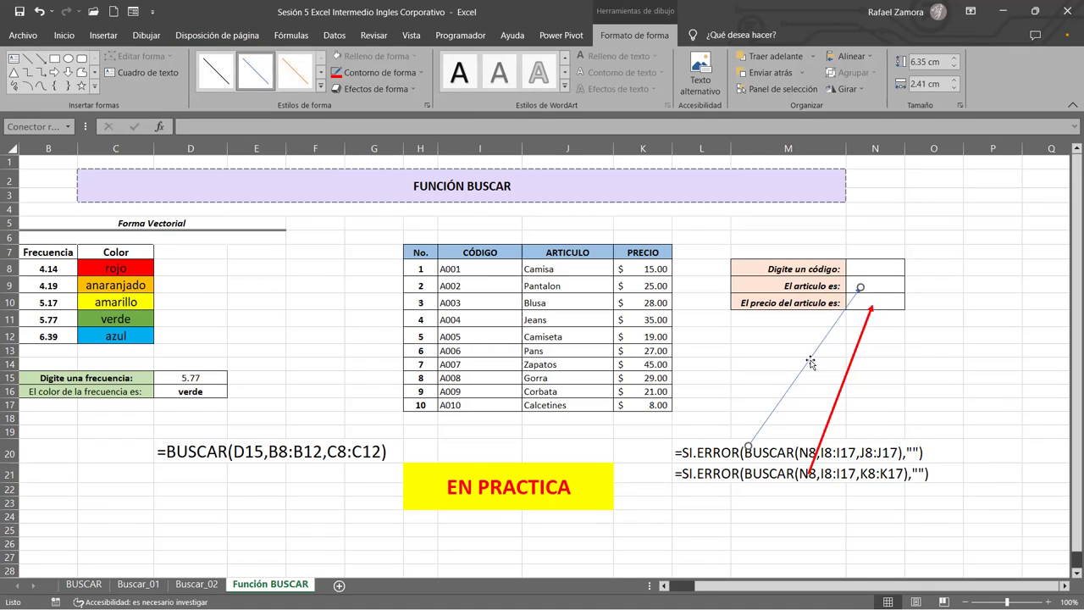
left_click(357, 73)
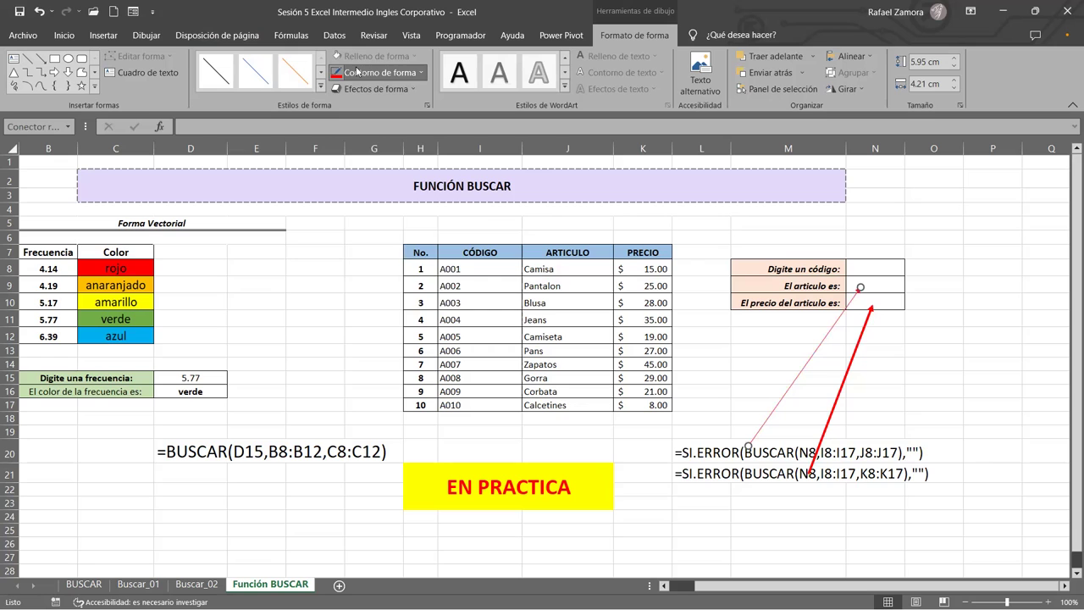
left_click(356, 73)
mouse_move(398, 274)
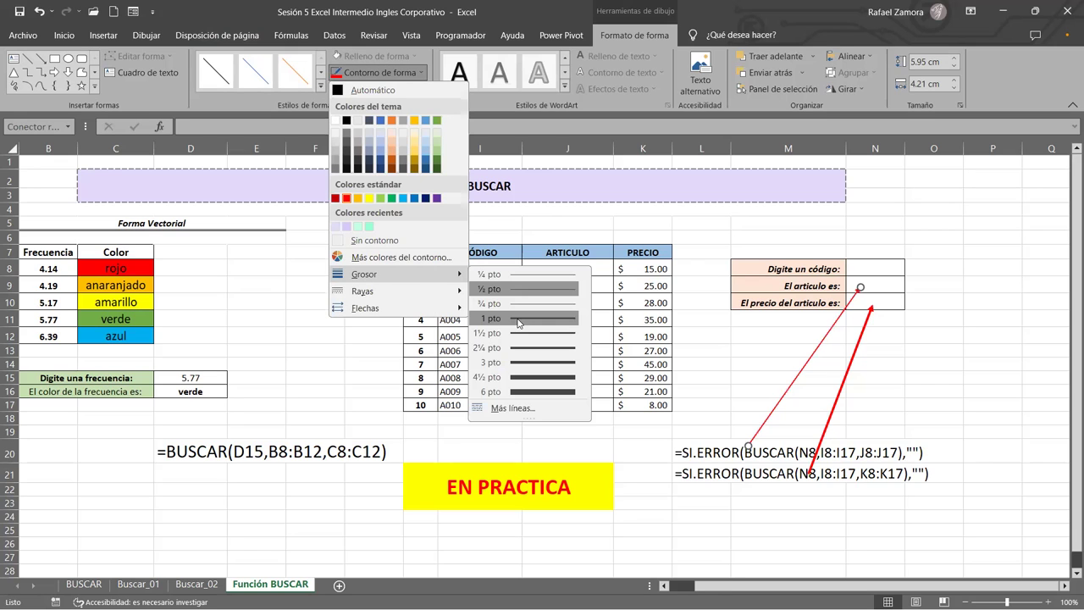
left_click(1002, 448)
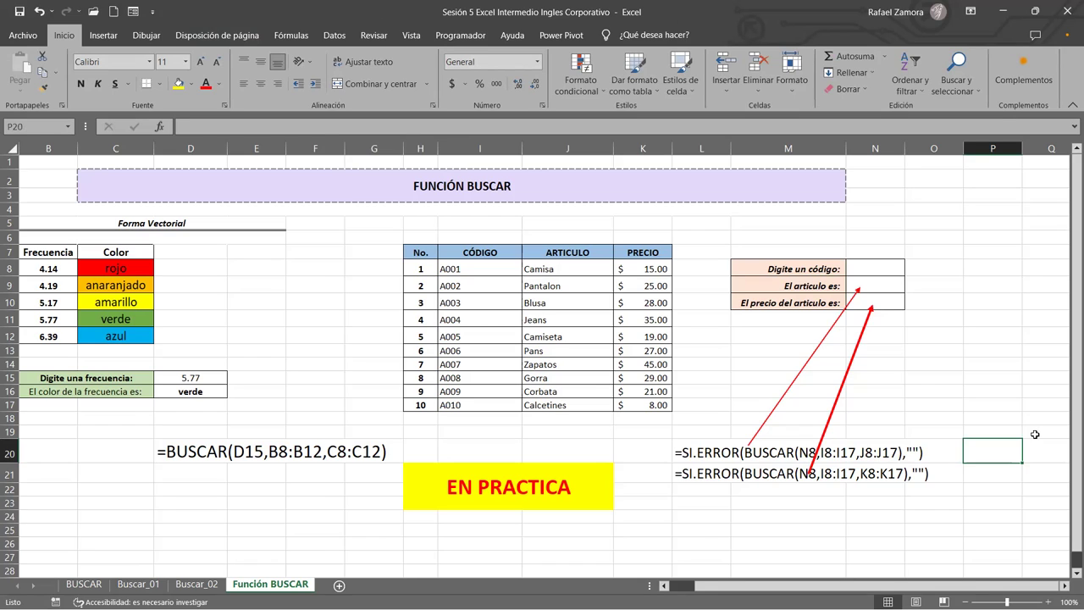
Step: Realign the lower arrow's tail and add a copied arrow from D20 to the verde result in D16
left_click(811, 469)
left_click_drag(811, 469, 788, 466)
left_click(1016, 429)
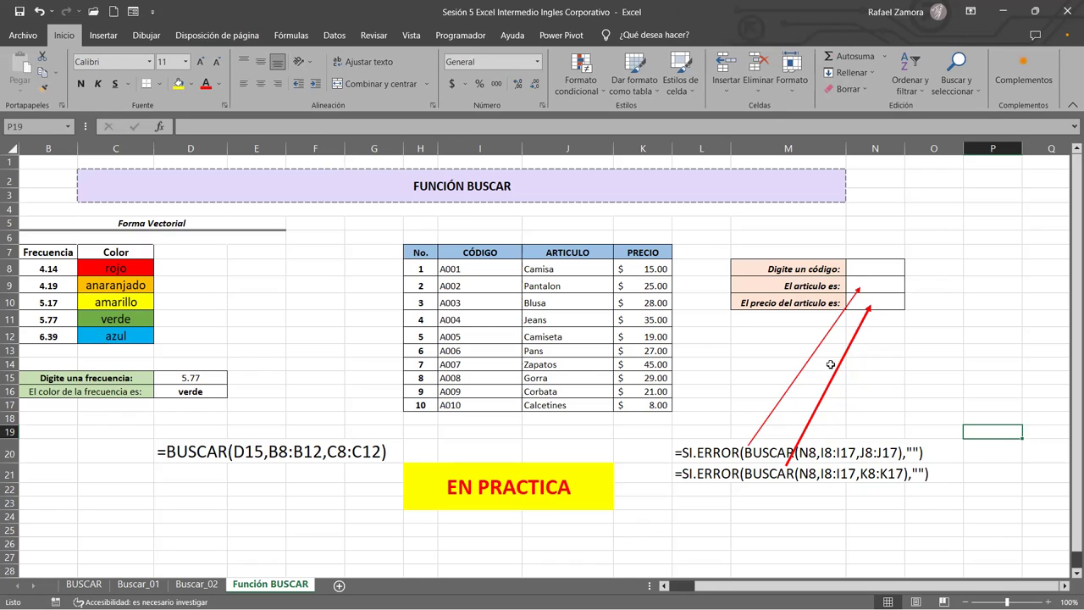
left_click_drag(819, 342, 288, 351)
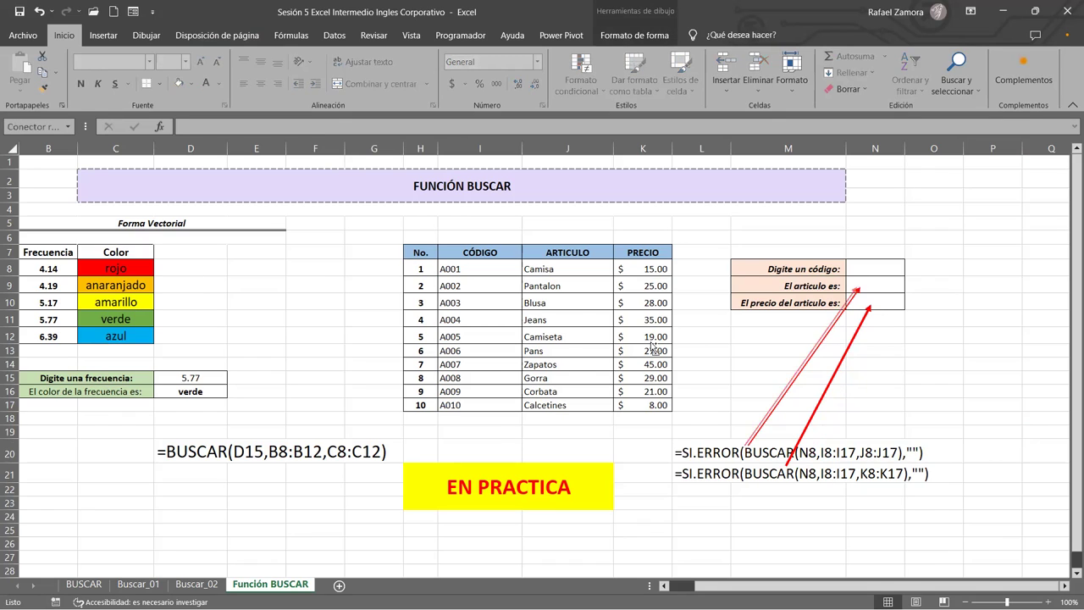
left_click_drag(288, 351, 279, 341)
left_click_drag(316, 289, 169, 393)
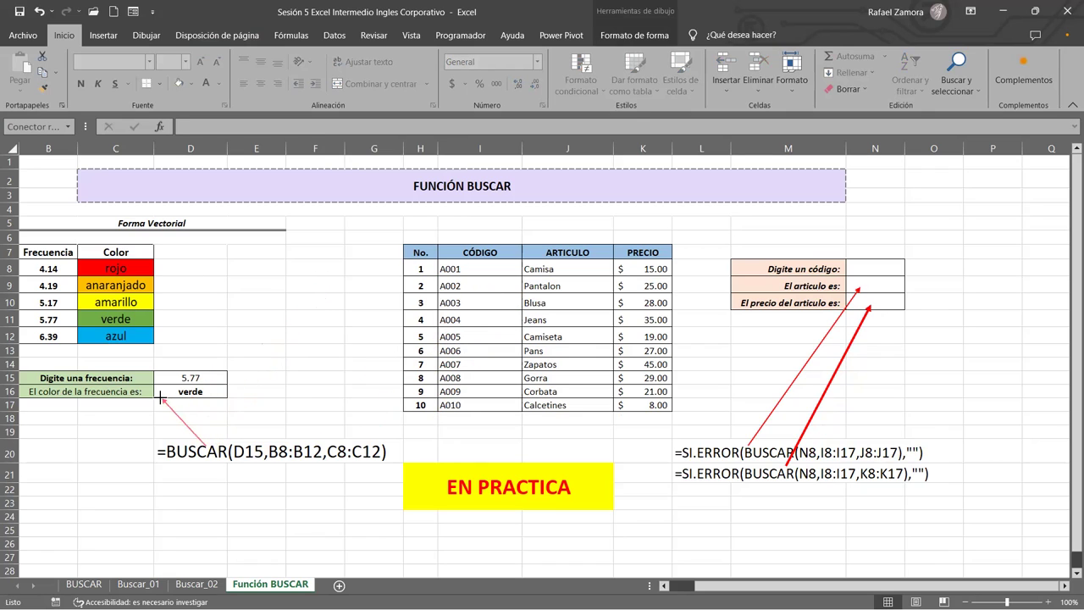
Step: Deselect the arrow and bring the Sesión 6 Excel Intermedio Ingles Corporativo workbook into focus
left_click(305, 342)
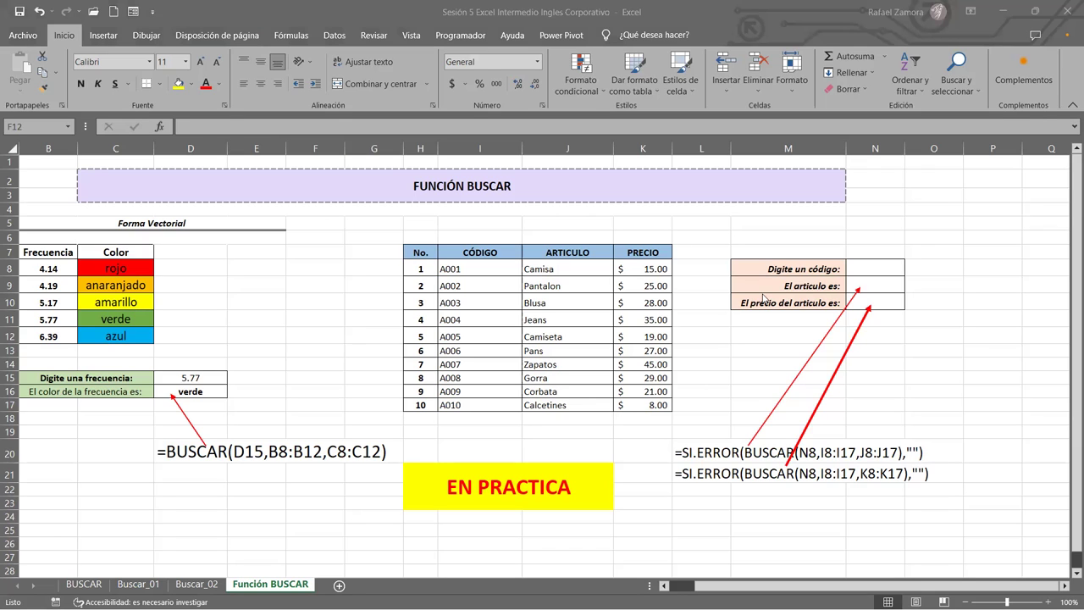
left_click(703, 390)
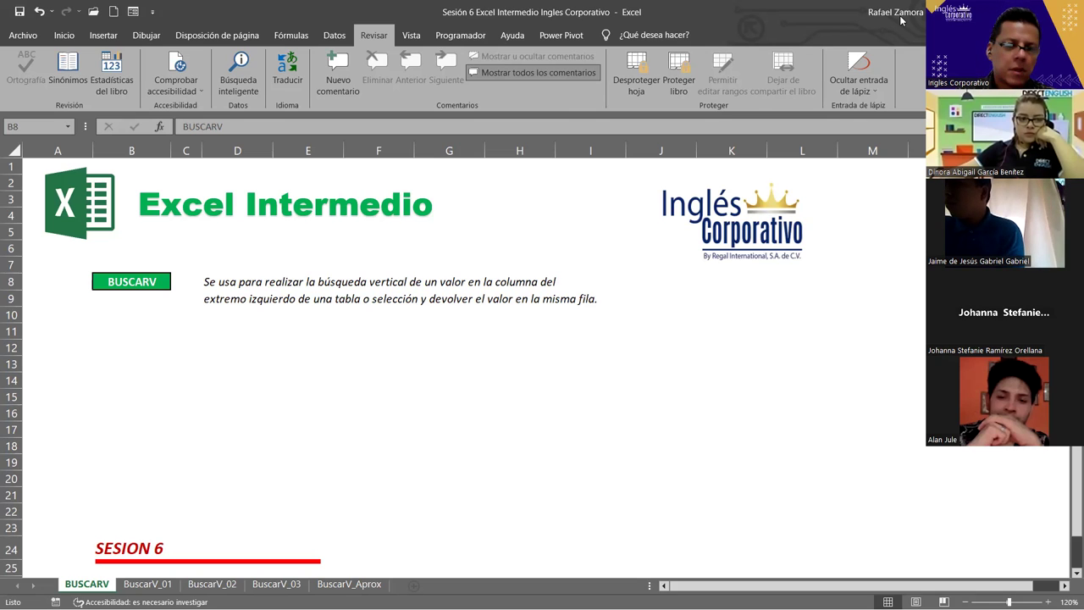
Step: On BuscarV_01, make the 'Valor a buscar' and 'Columna donde buscar' labels in B12:B13 bold italic
left_click(167, 582)
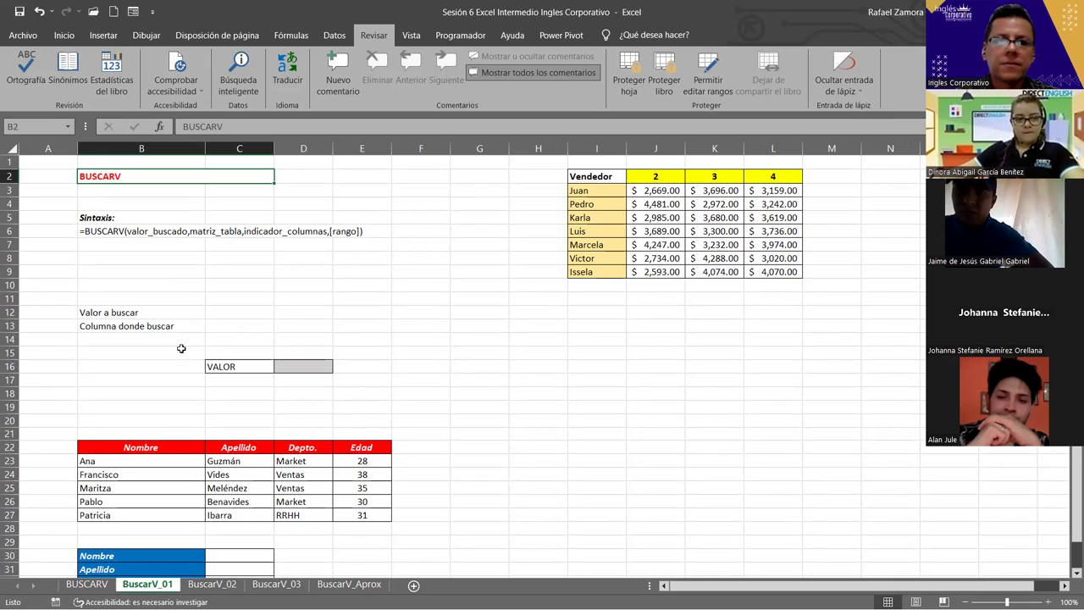
left_click_drag(175, 315, 173, 326)
key("ctrl+n")
key("ctrl+k")
left_click(259, 313)
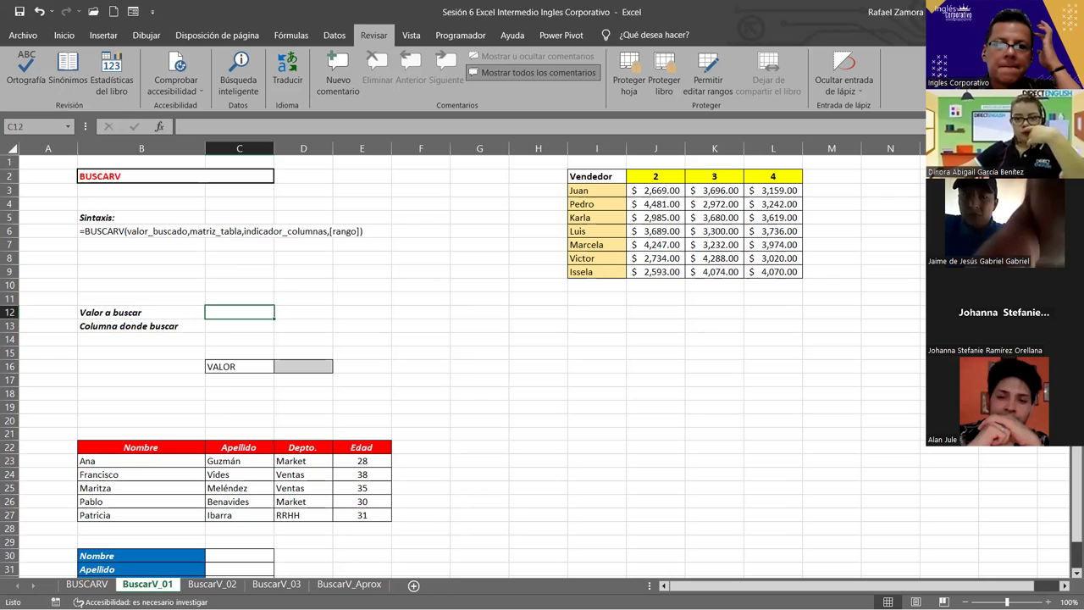
key("alt+Tab")
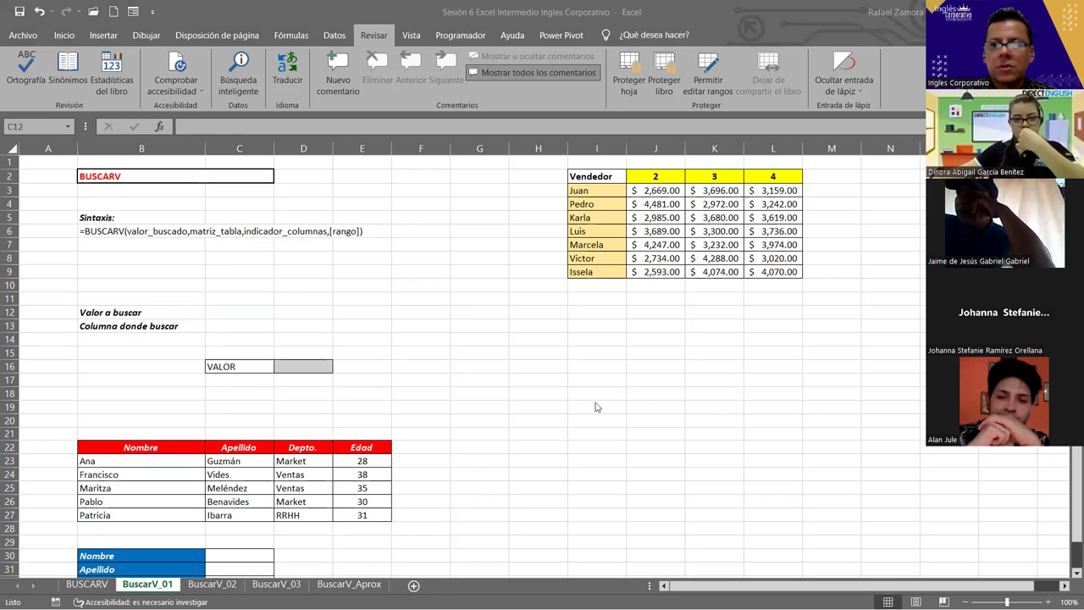
Step: Enter Pedro in C12 as the value to look up
left_click(281, 313)
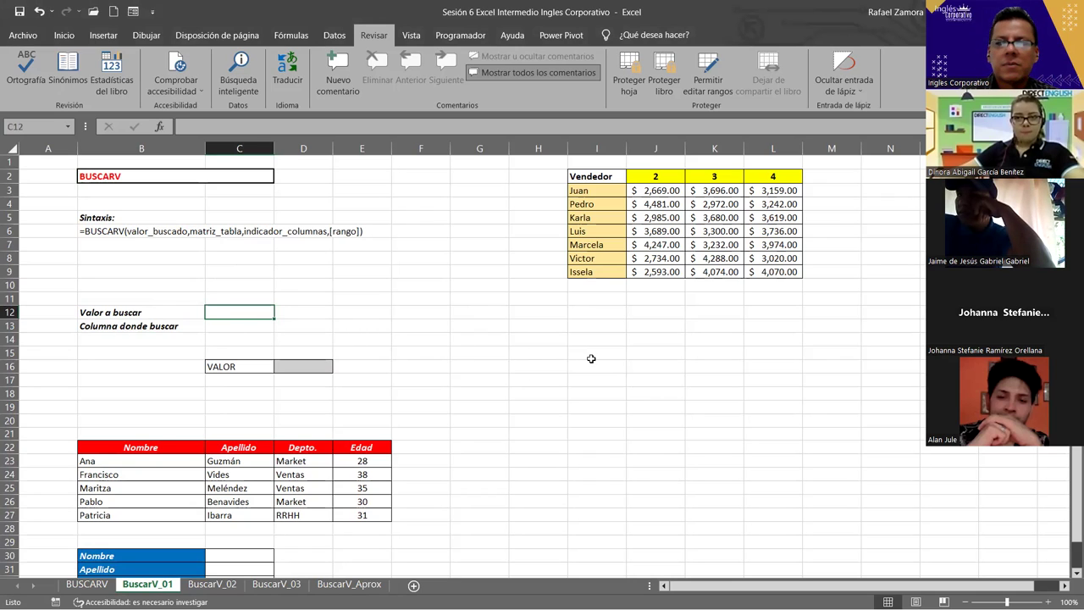
type("Pedro")
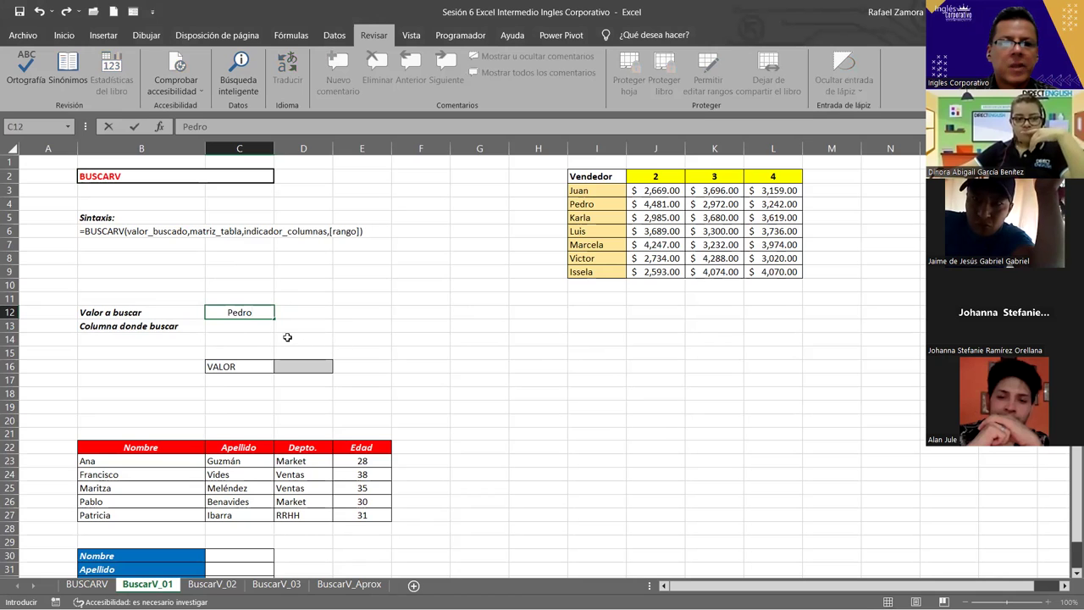
key("Return")
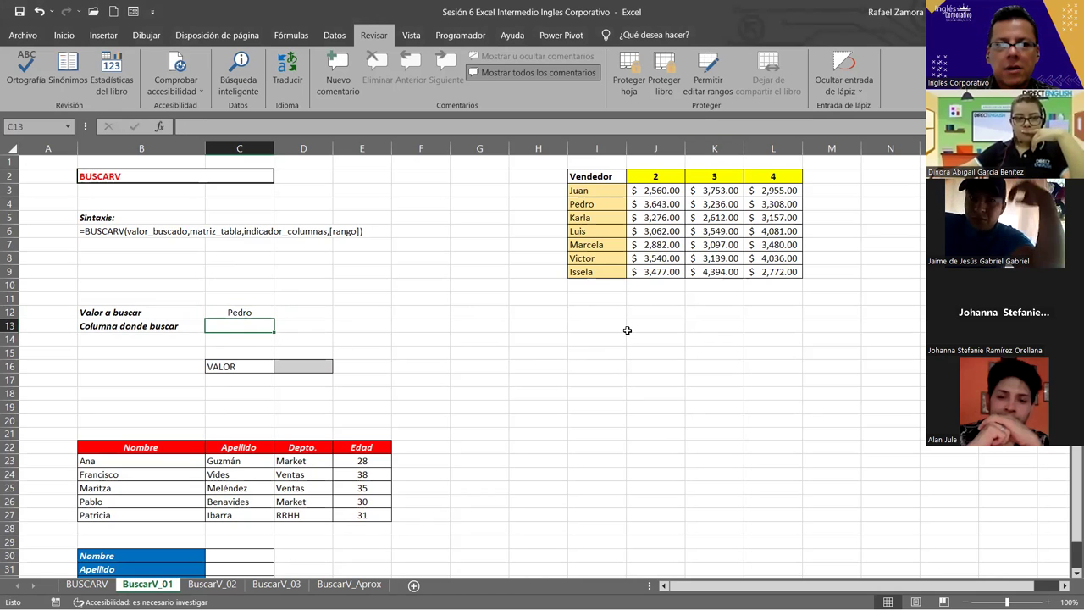
Step: Delete the empty column G
scroll(627, 330, "up", 3, "ctrl")
scroll(626, 330, "up", 2)
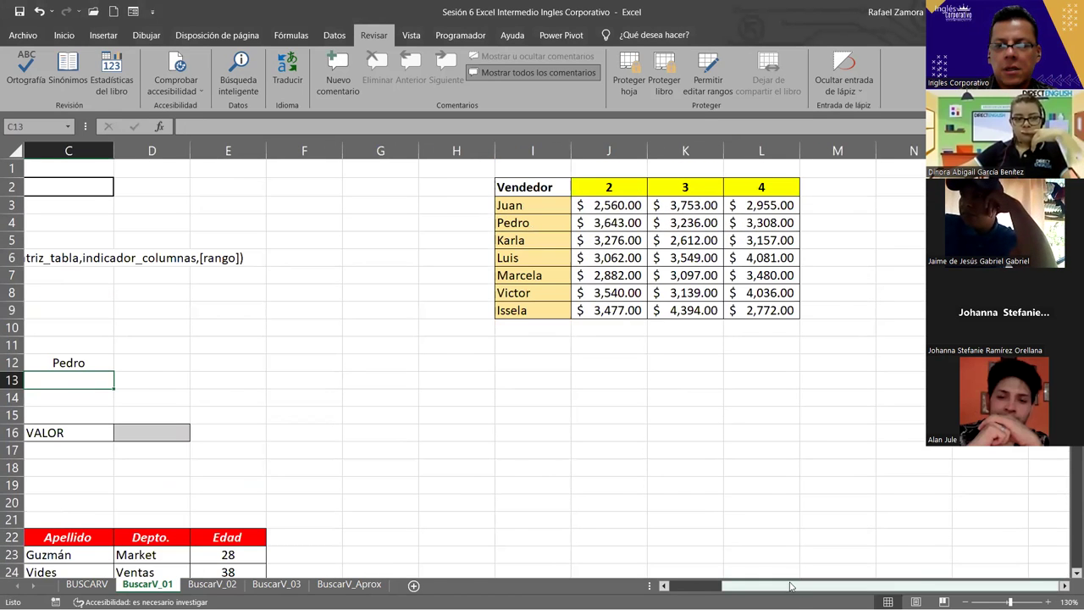
left_click_drag(813, 585, 762, 586)
left_click(627, 149)
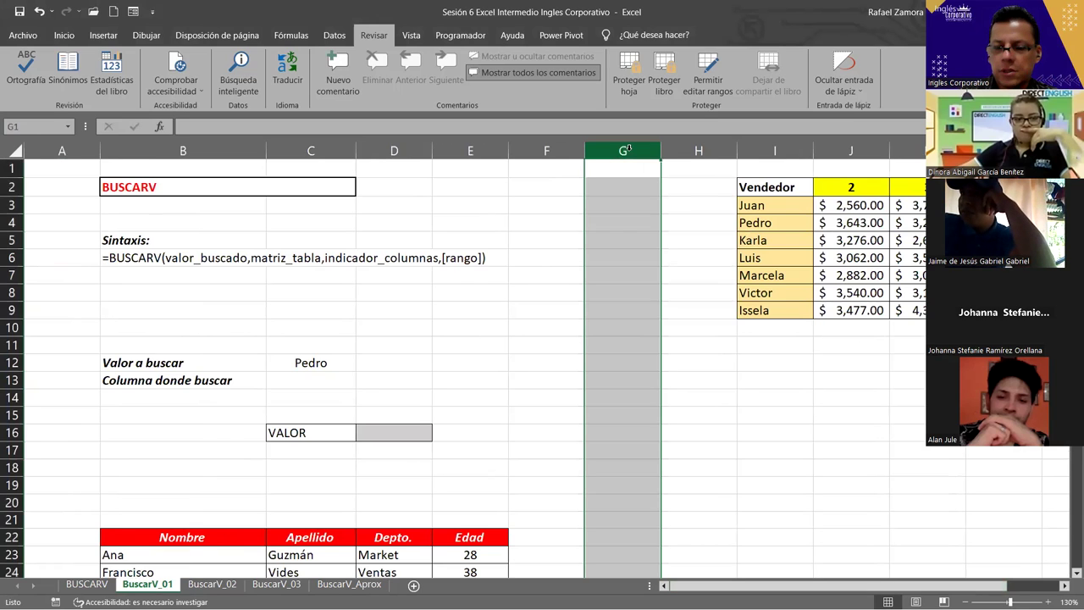
key("ctrl+minus")
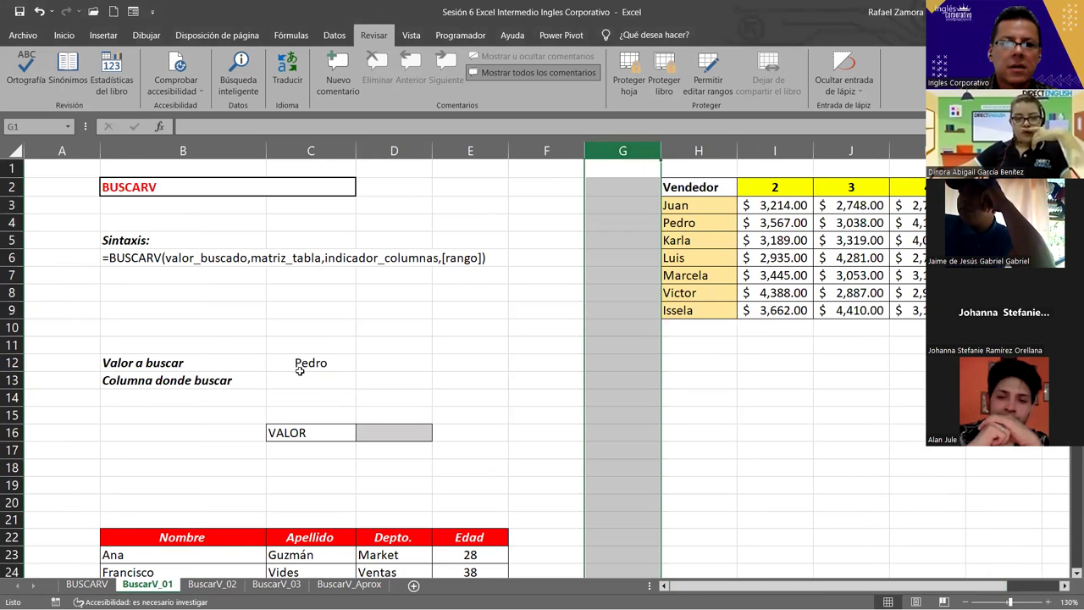
left_click(303, 392)
Step: Enter 2 in C13 as the column number to return
left_click(309, 381)
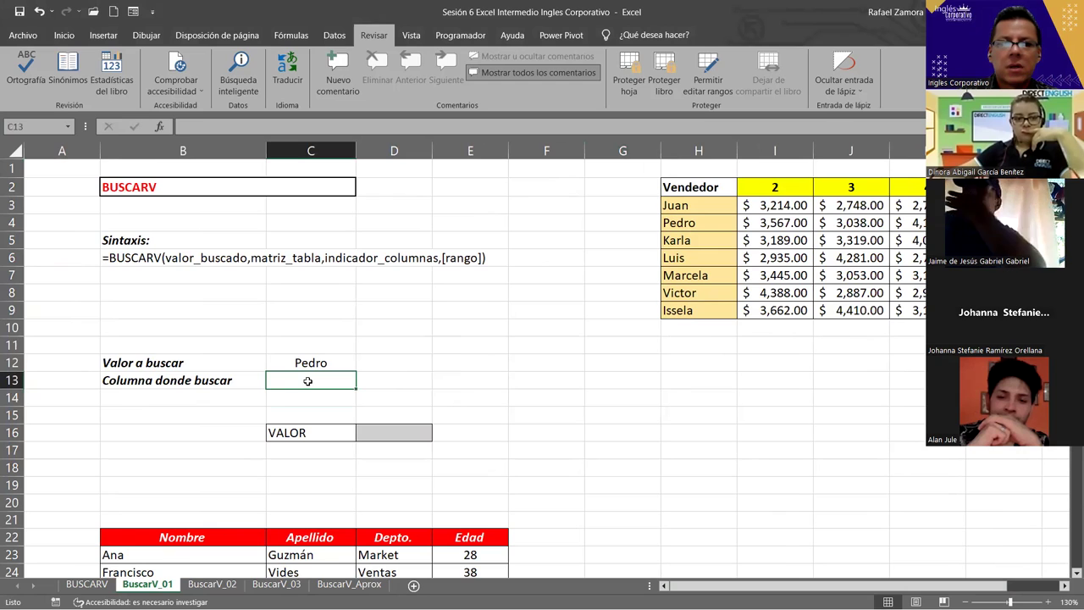
type("2")
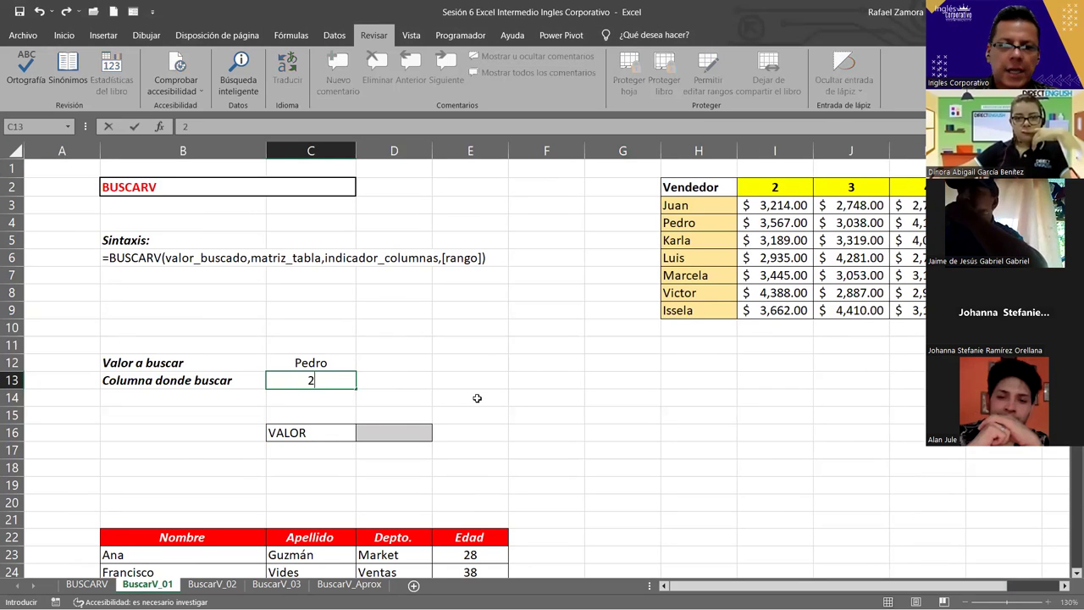
key("Return")
Step: Apply Todos los bordes to the lookup inputs B12:C13
left_click(237, 382)
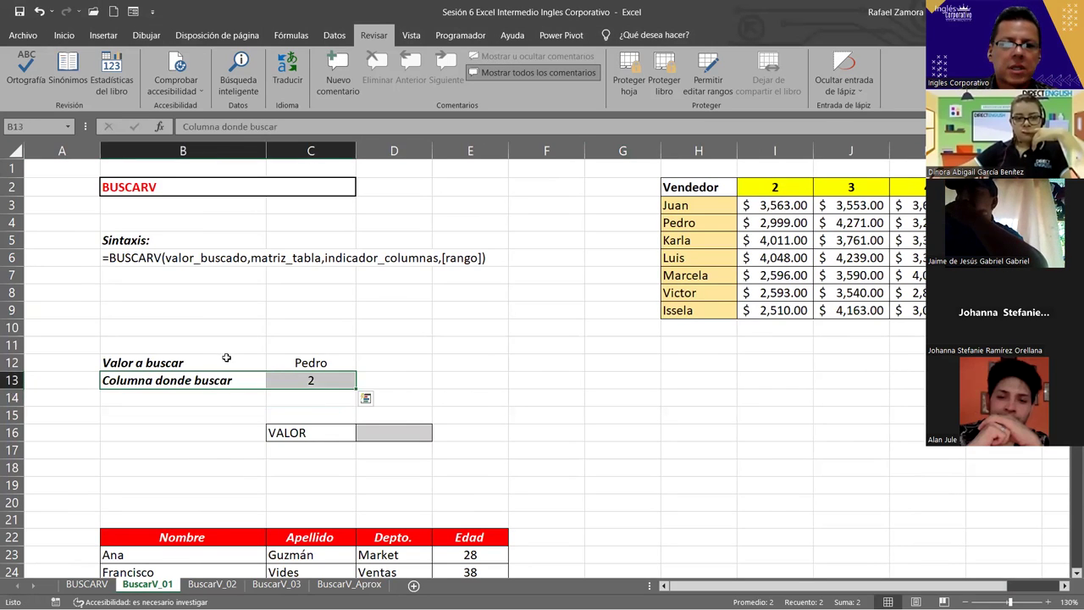
left_click_drag(225, 359, 343, 382)
left_click(65, 35)
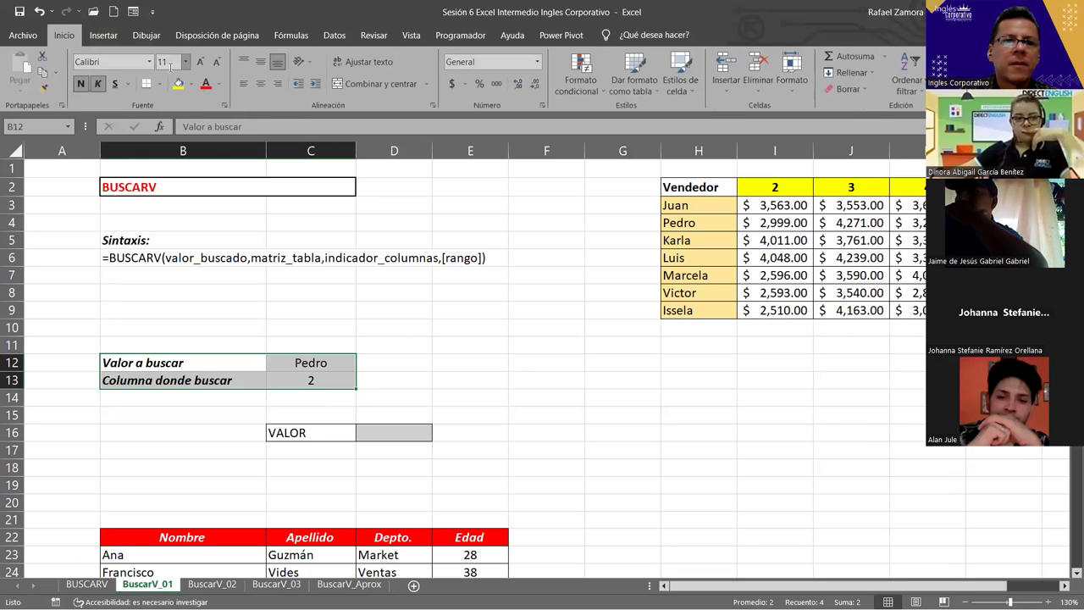
left_click(157, 84)
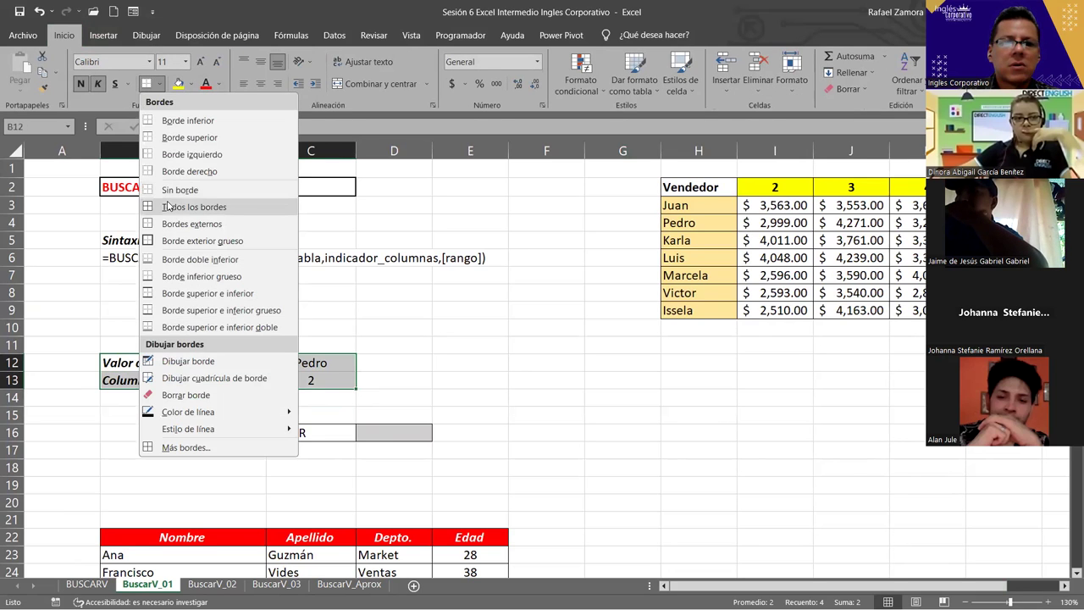
left_click(173, 207)
left_click(398, 434)
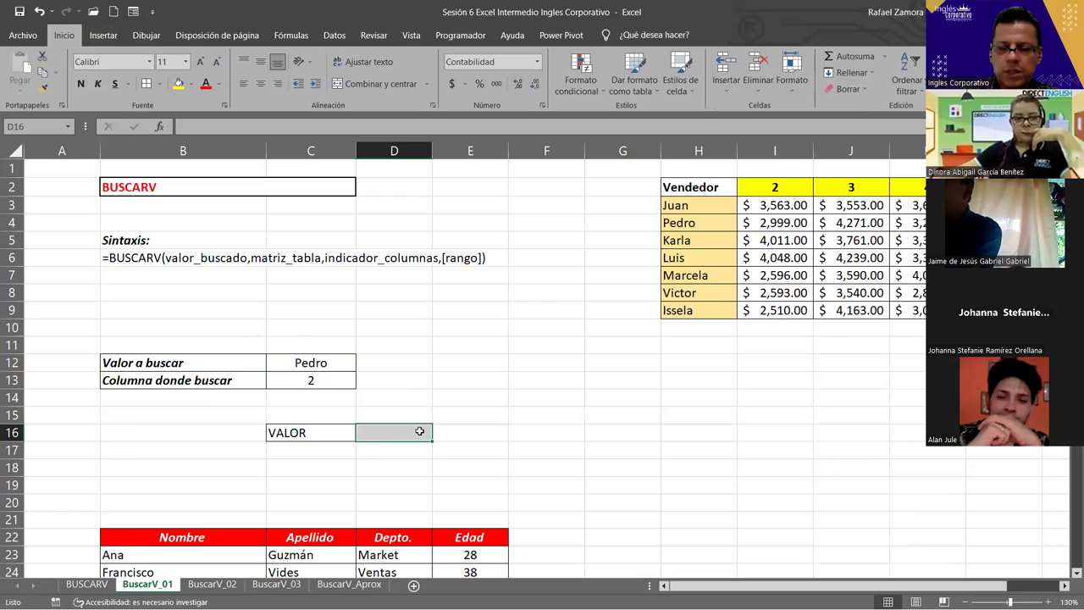
Step: Start =BUSCARV( in D16 with C12 as the lookup value
type("=")
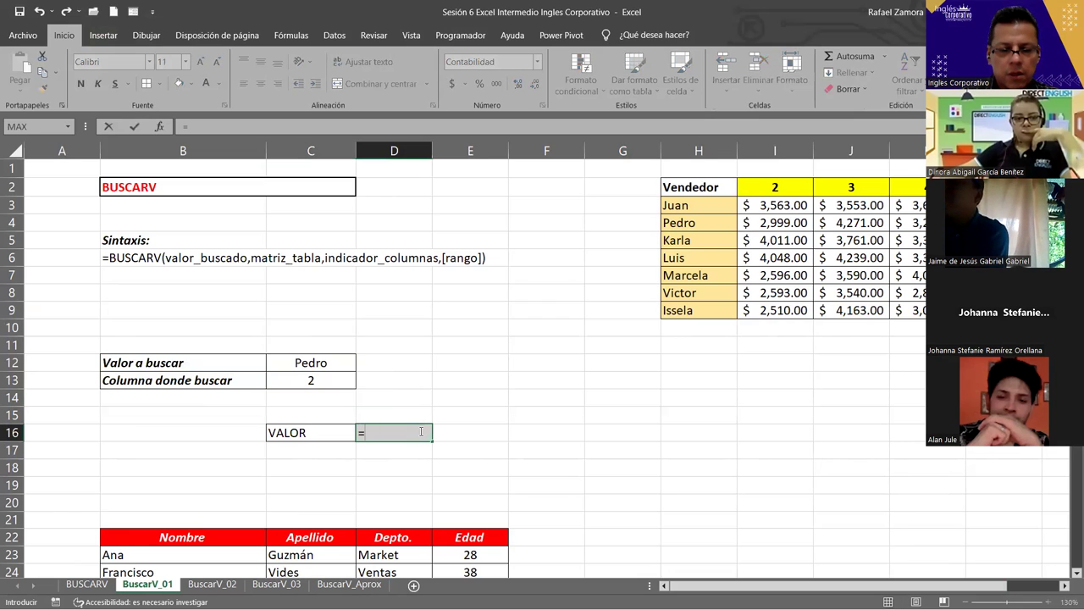
type("buscar")
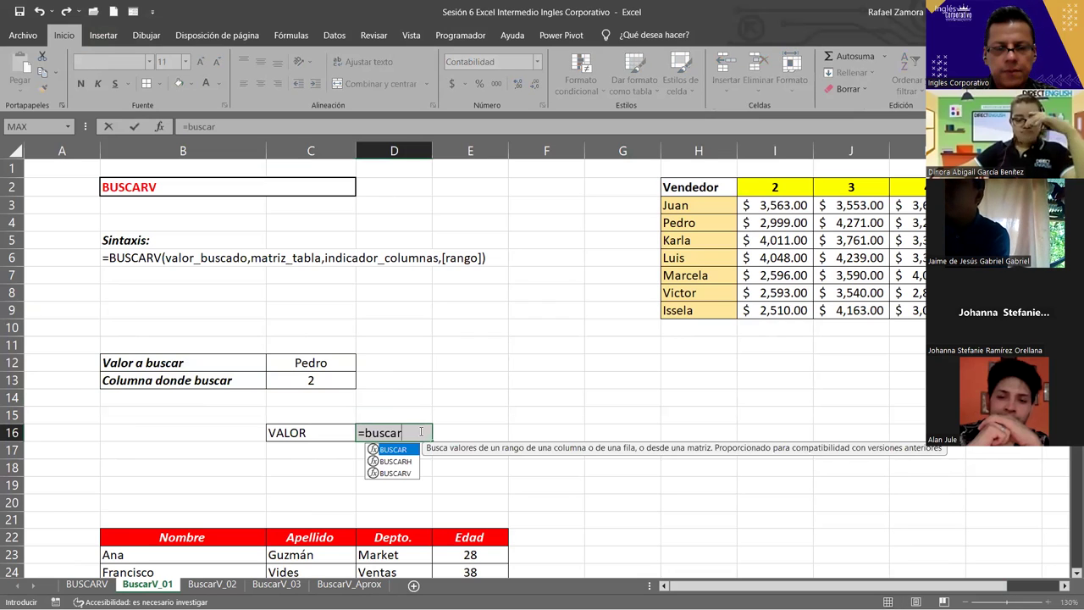
key("Down")
key("Down")
key("Tab")
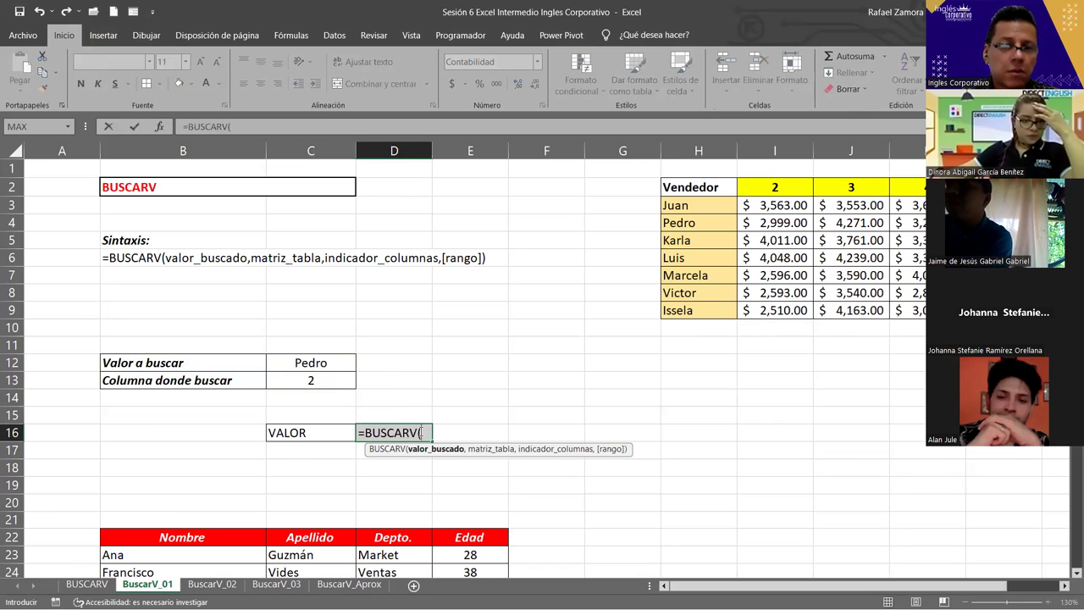
left_click(332, 360)
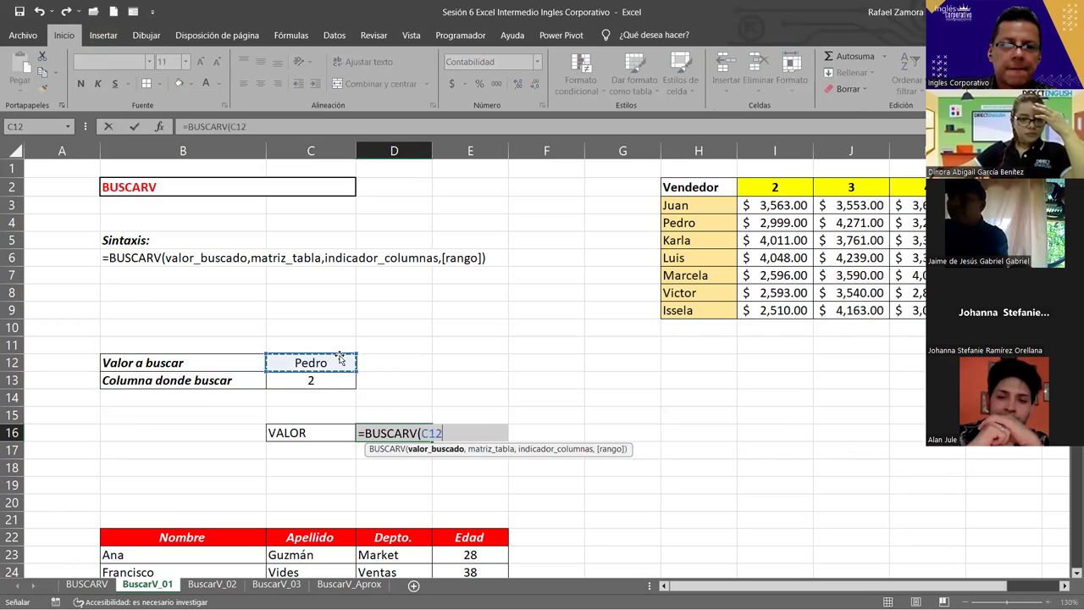
type(",")
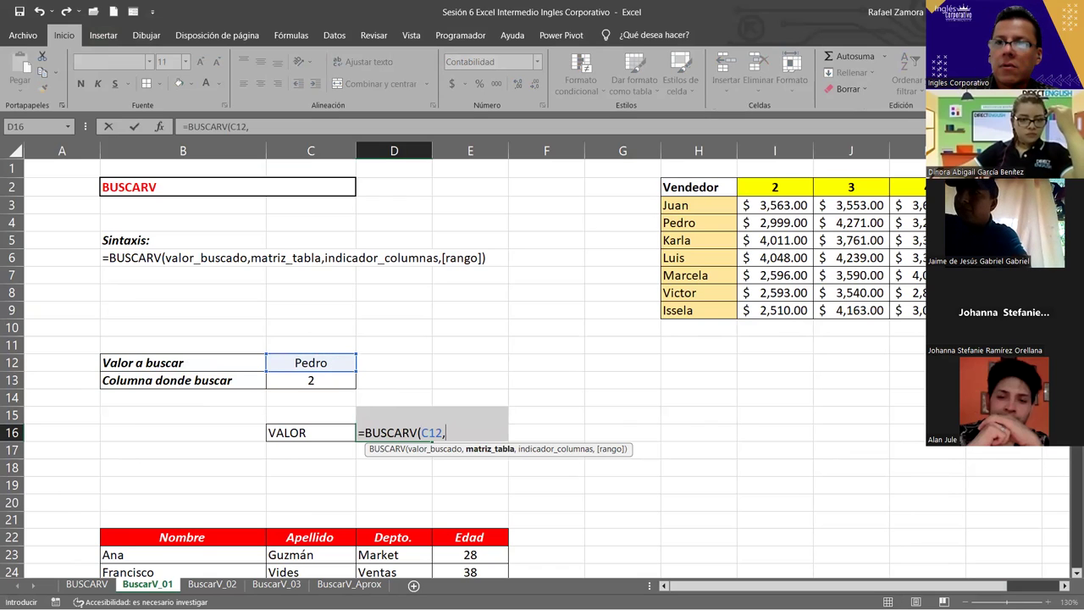
Step: Add the Vendedor table H3:K9, names included, as the table argument
left_click(773, 201)
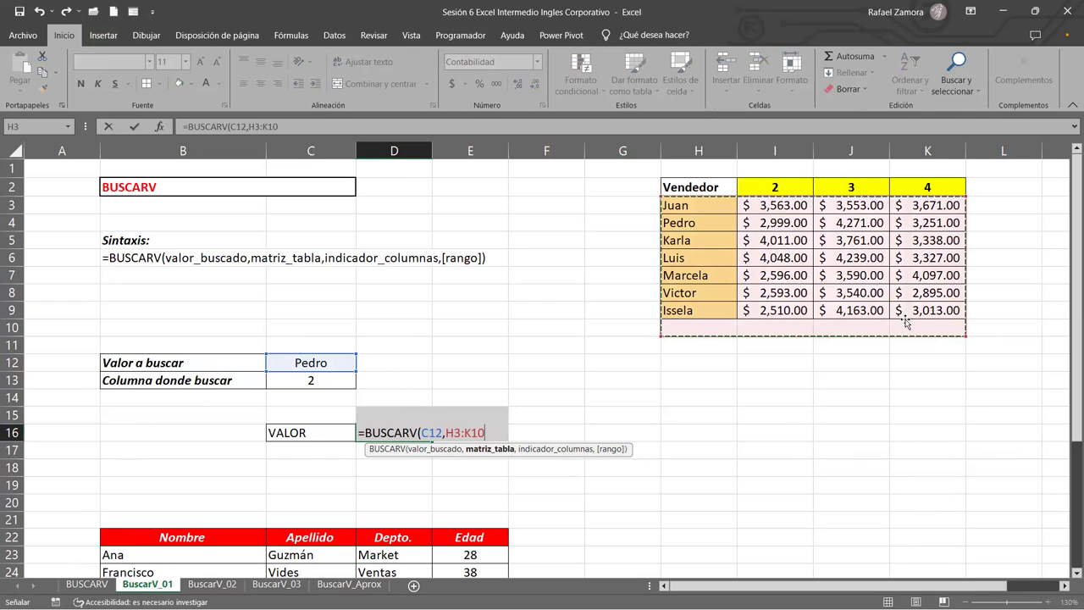
left_click_drag(905, 320, 904, 318)
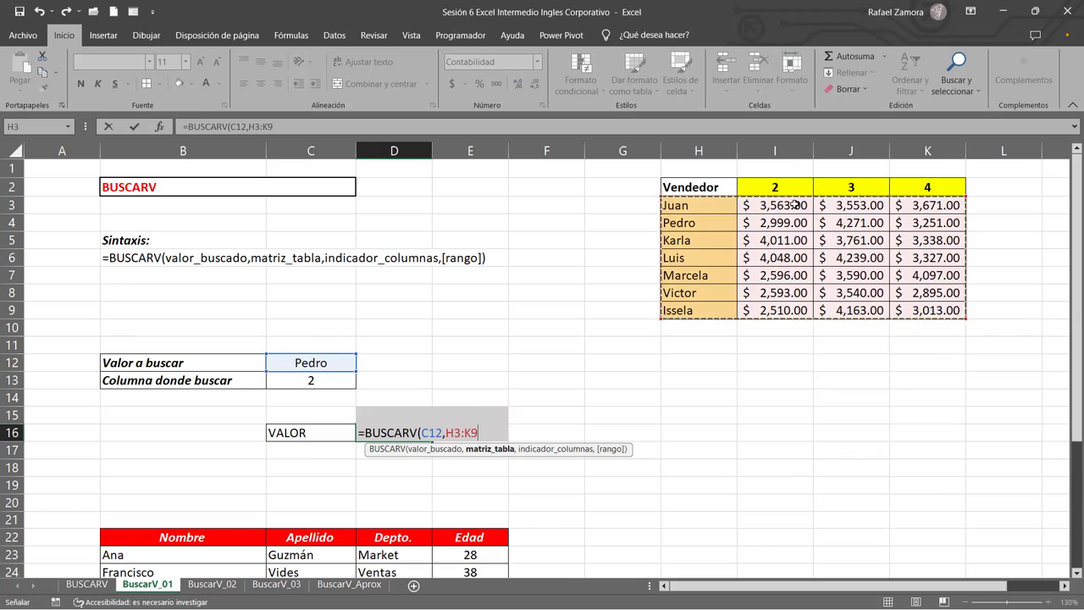
left_click(795, 205)
left_click(913, 319, "shift")
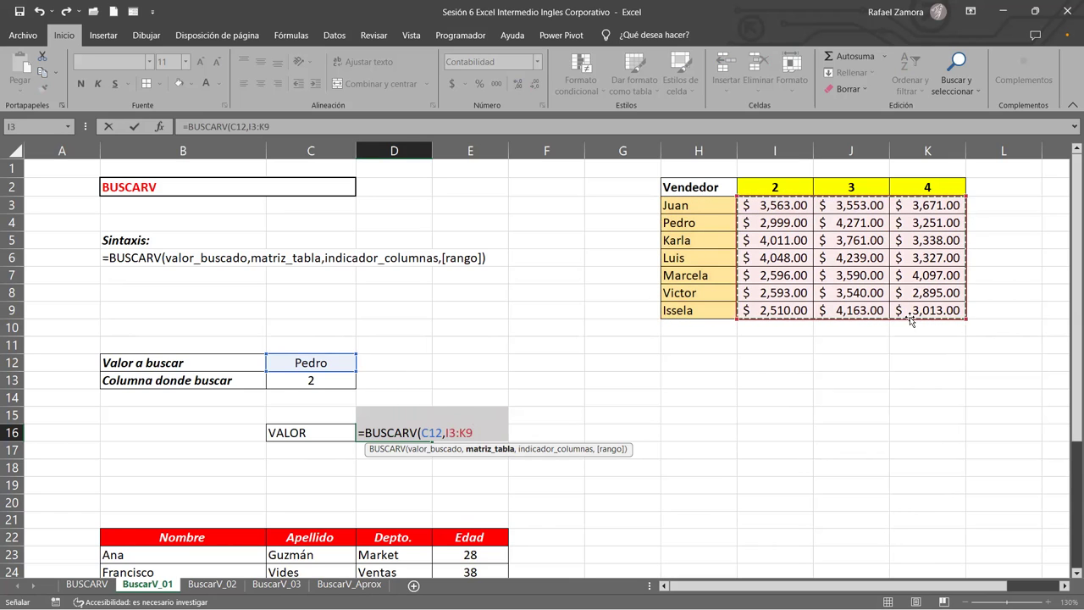
left_click(707, 200)
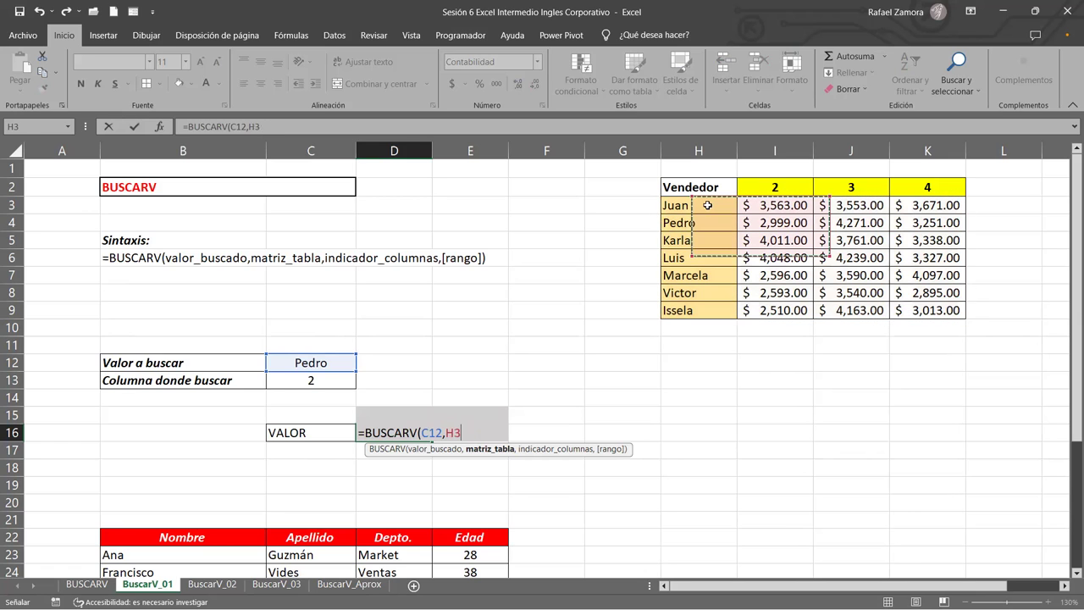
left_click_drag(916, 310, 917, 310)
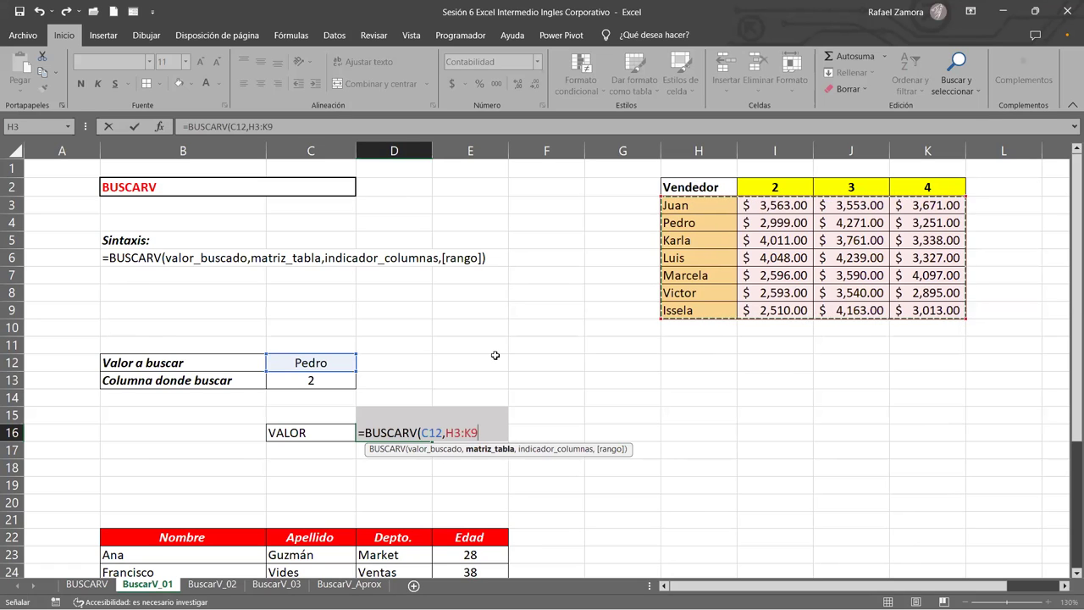
type(",")
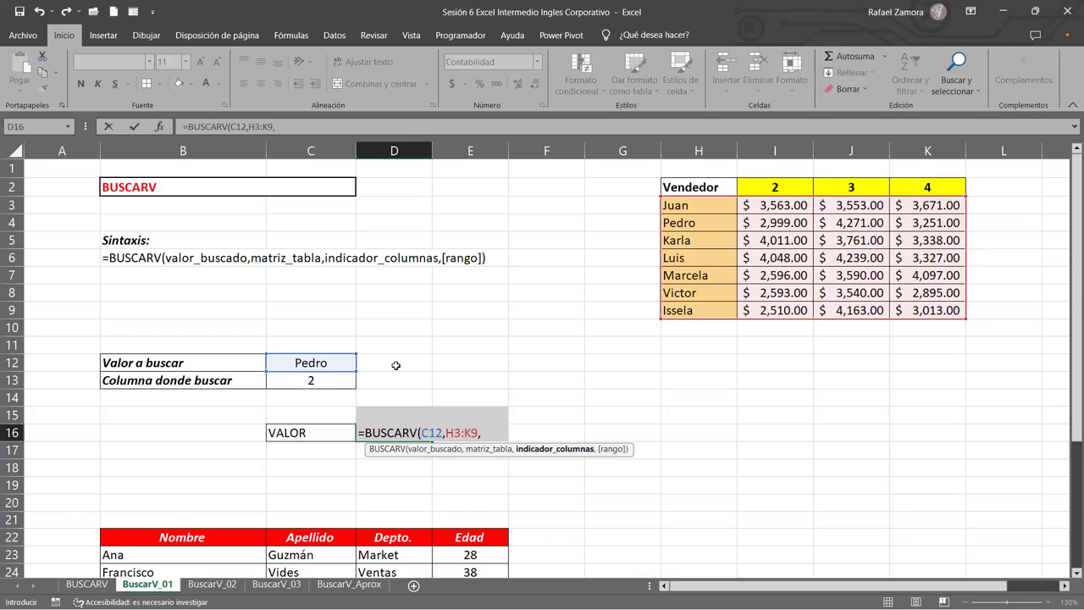
Step: Complete D16 as =BUSCARV(C12,H3:K9,C13,FALSO) for an exact-match lookup
left_click(328, 379)
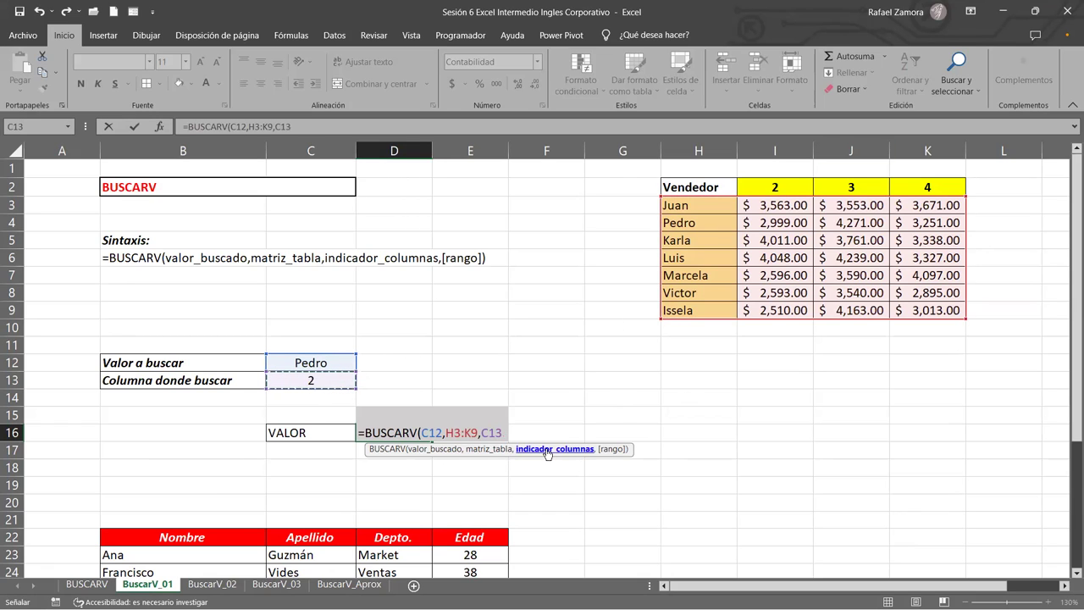
type(",")
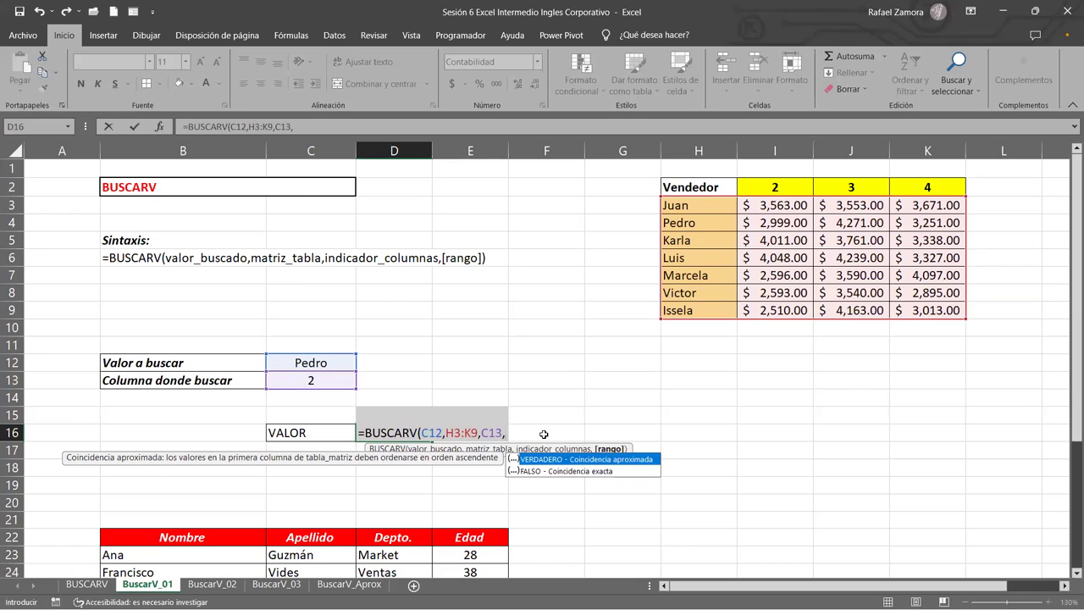
type("falso")
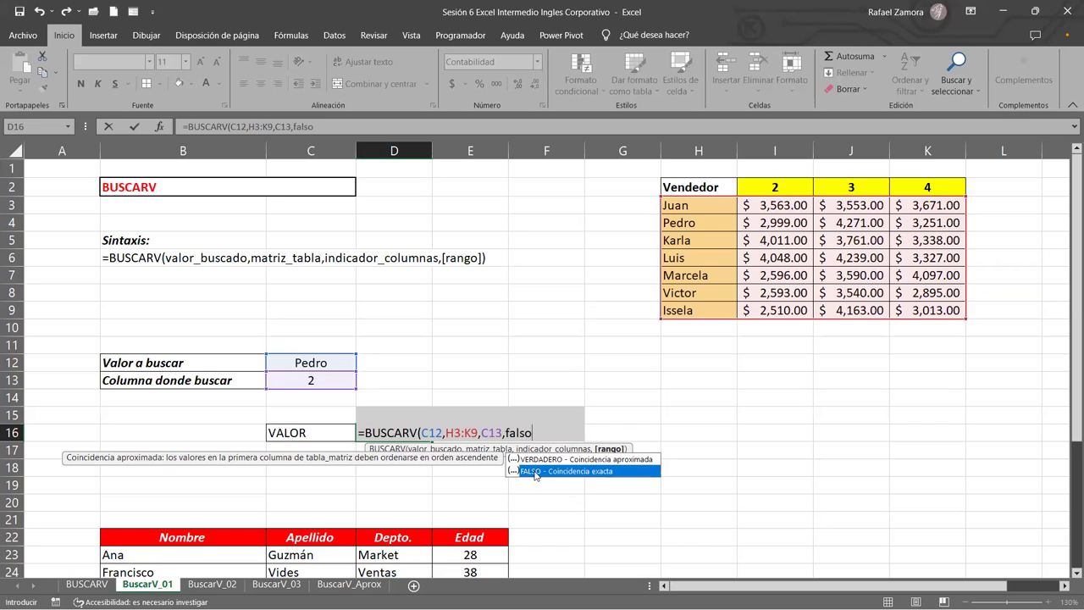
left_click(535, 471)
double_click(535, 472)
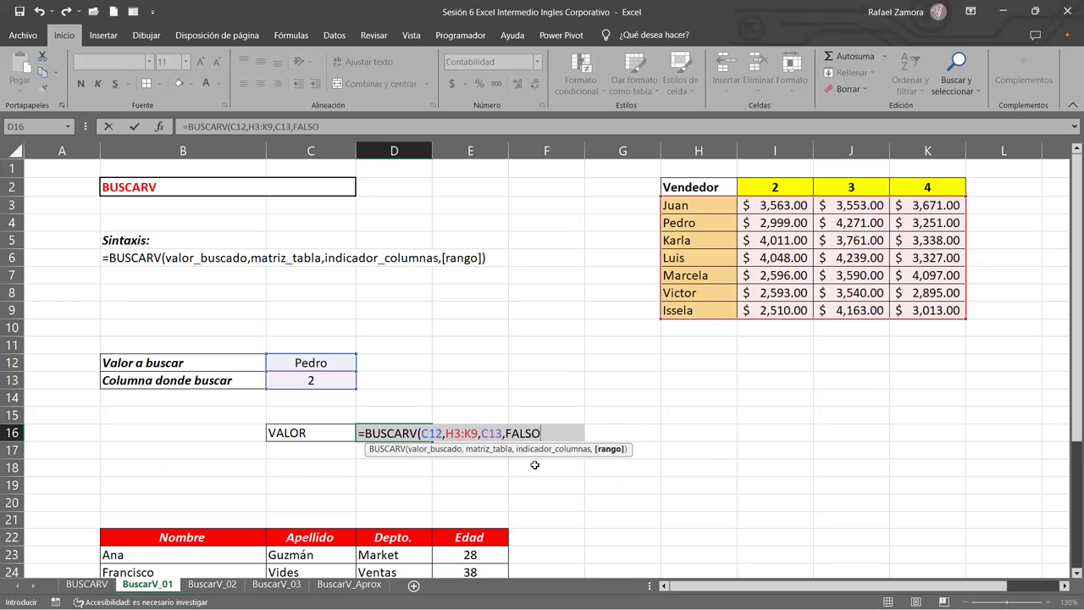
type(")")
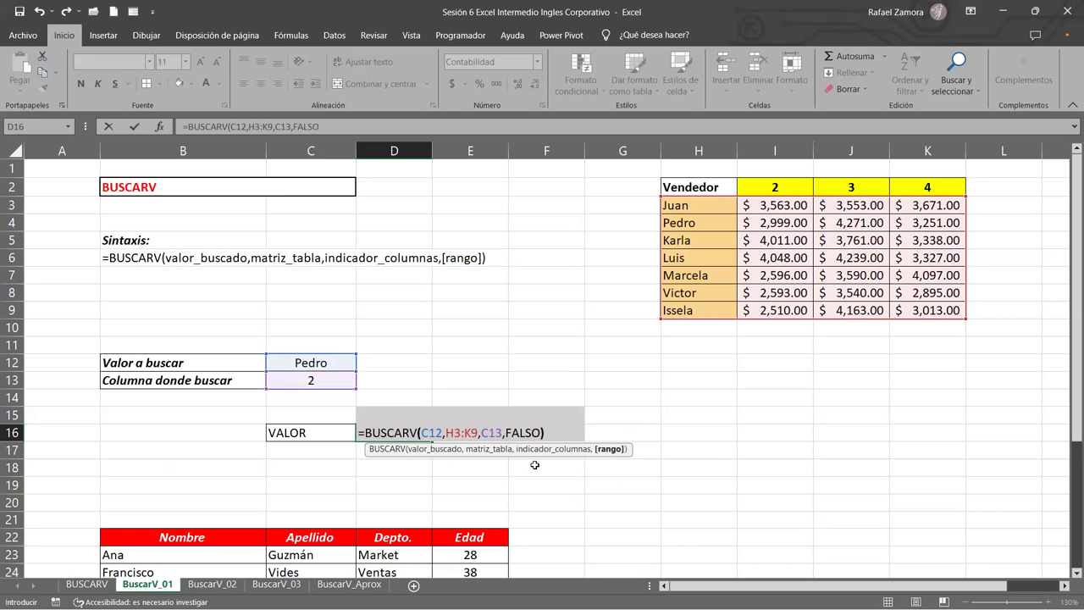
key("Return")
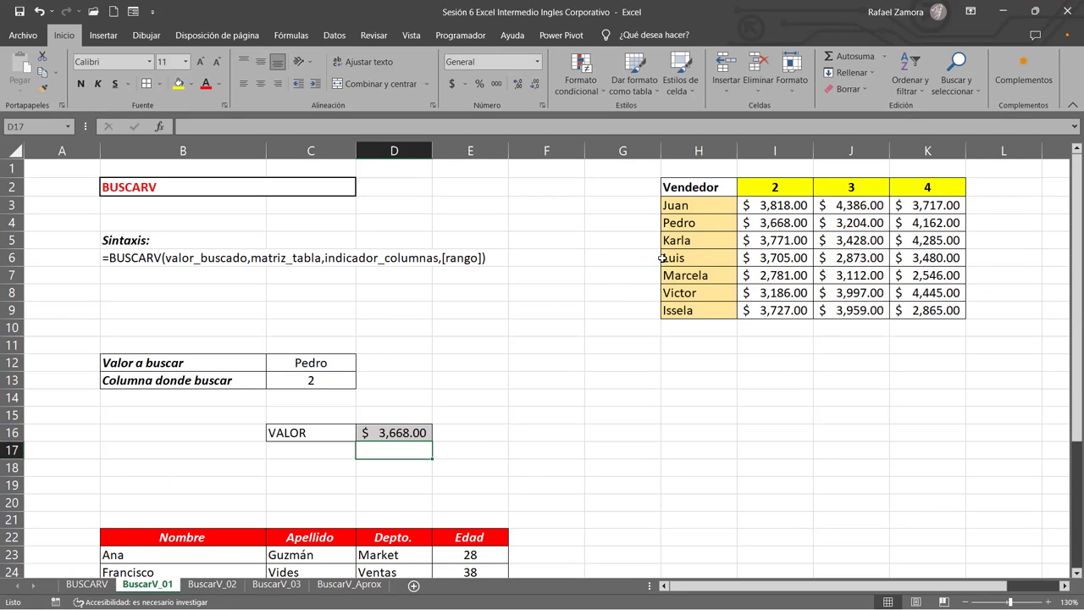
Step: Try a lookup of Luis in column 3 by updating C12 and C13
left_click(781, 225)
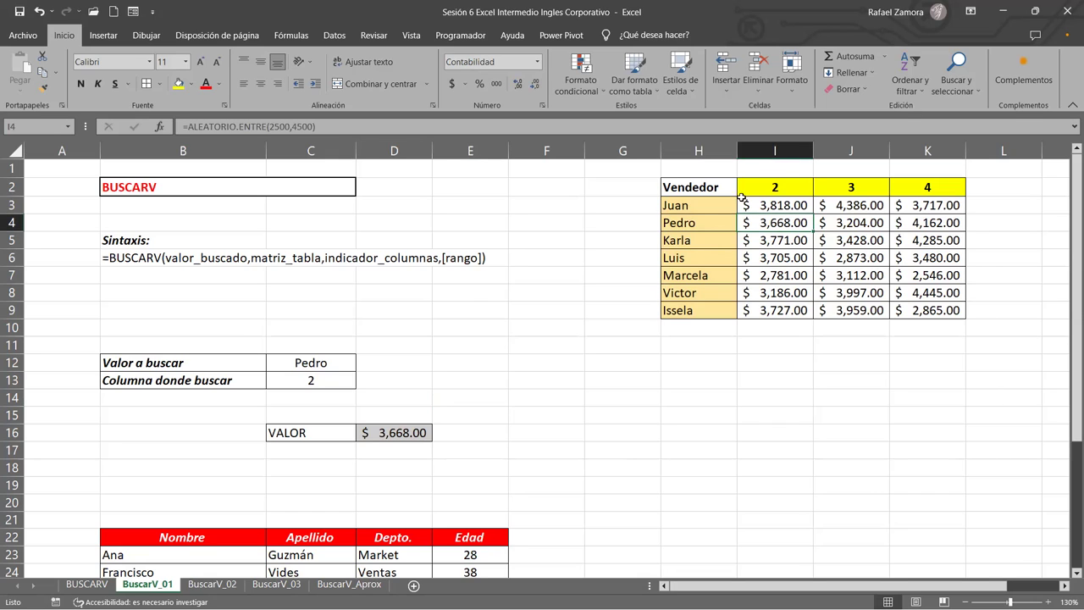
left_click(333, 363)
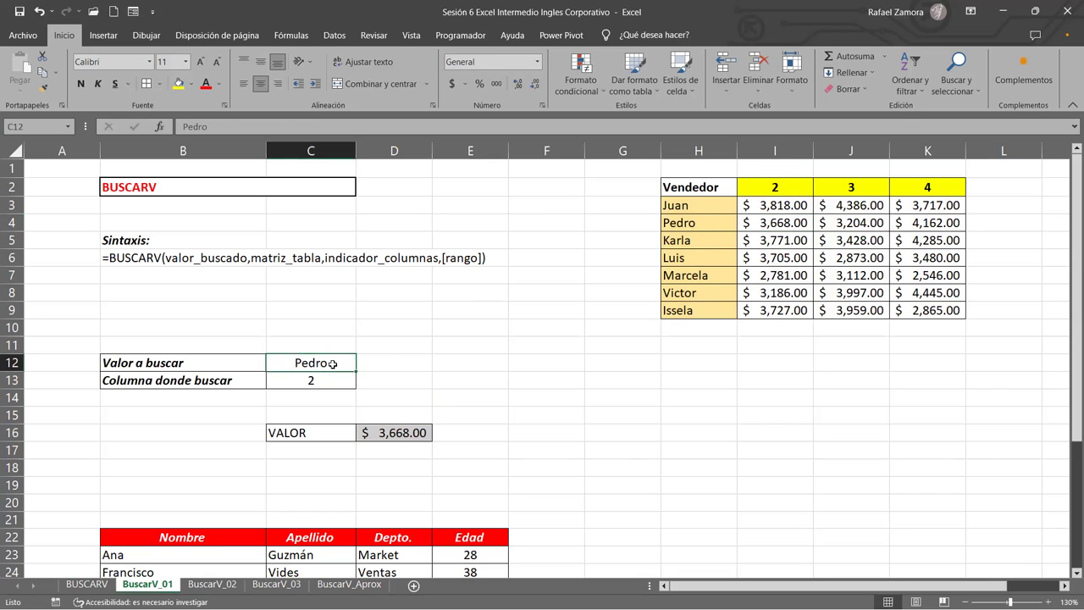
type("Luis")
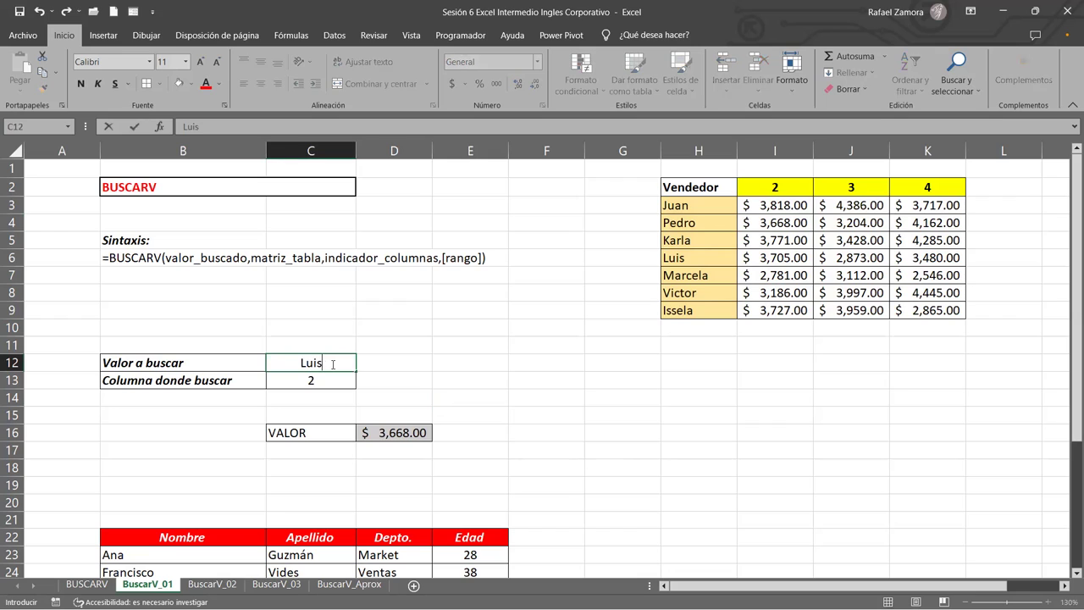
key("Return")
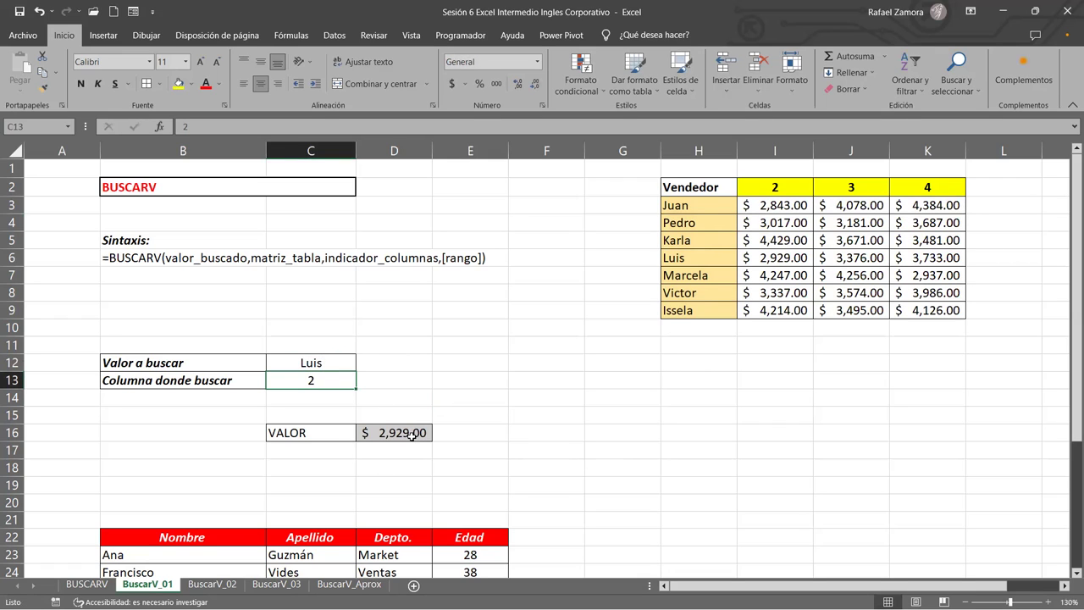
left_click(780, 258)
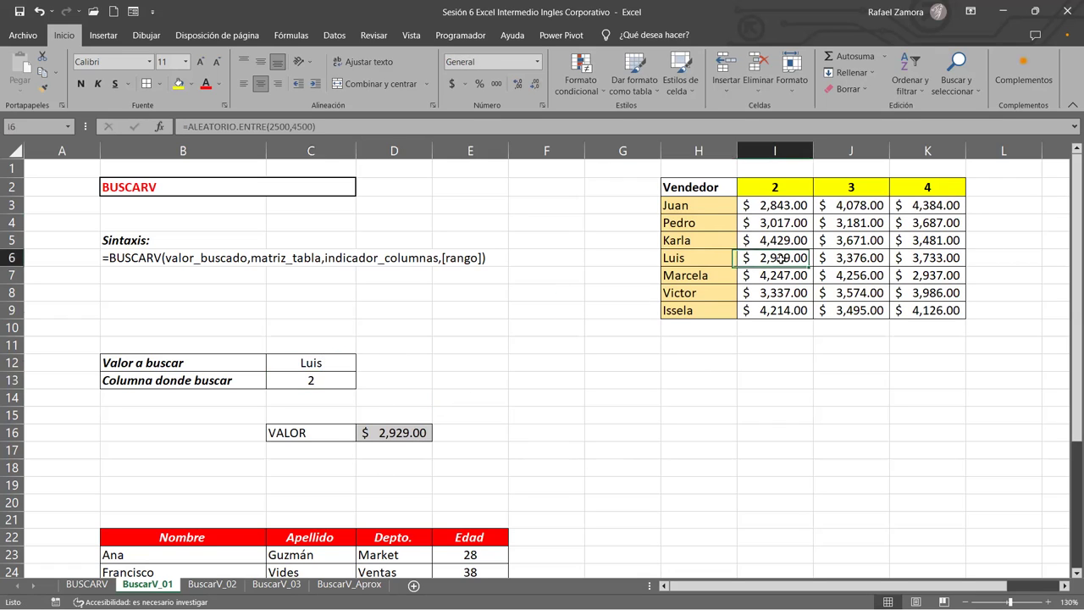
left_click(327, 380)
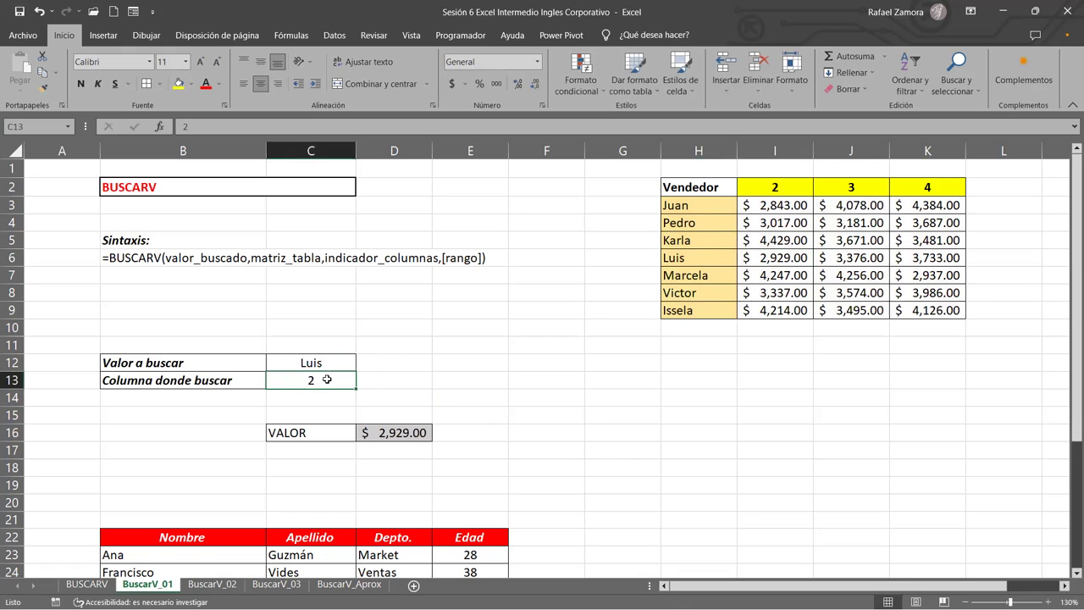
type("3")
key("Return")
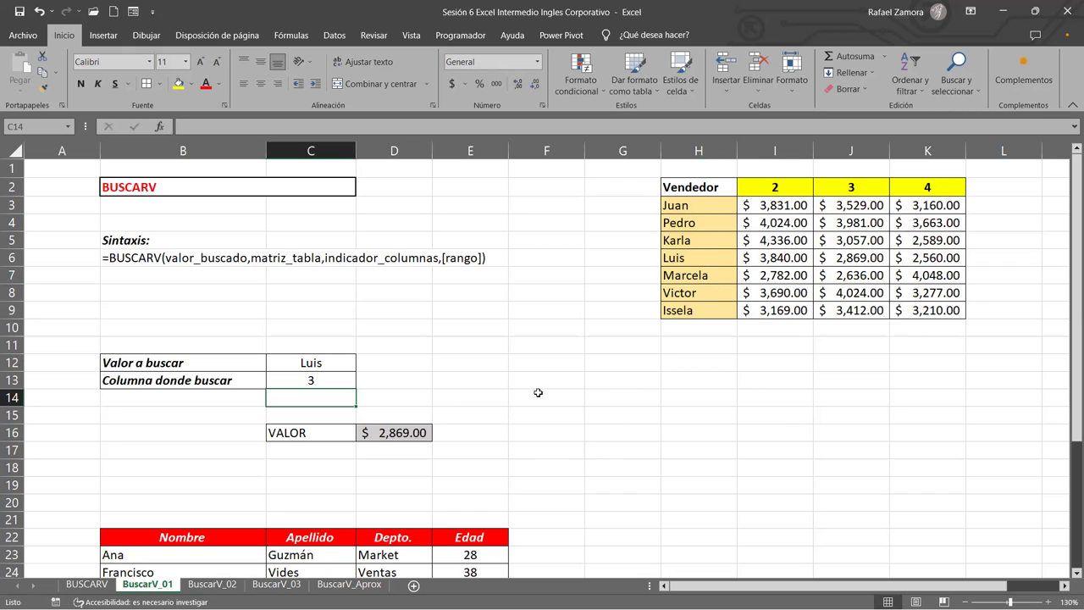
Step: Set the lookup inputs to Issela in C12 and 4 in C13
left_click(331, 363)
type("Issela")
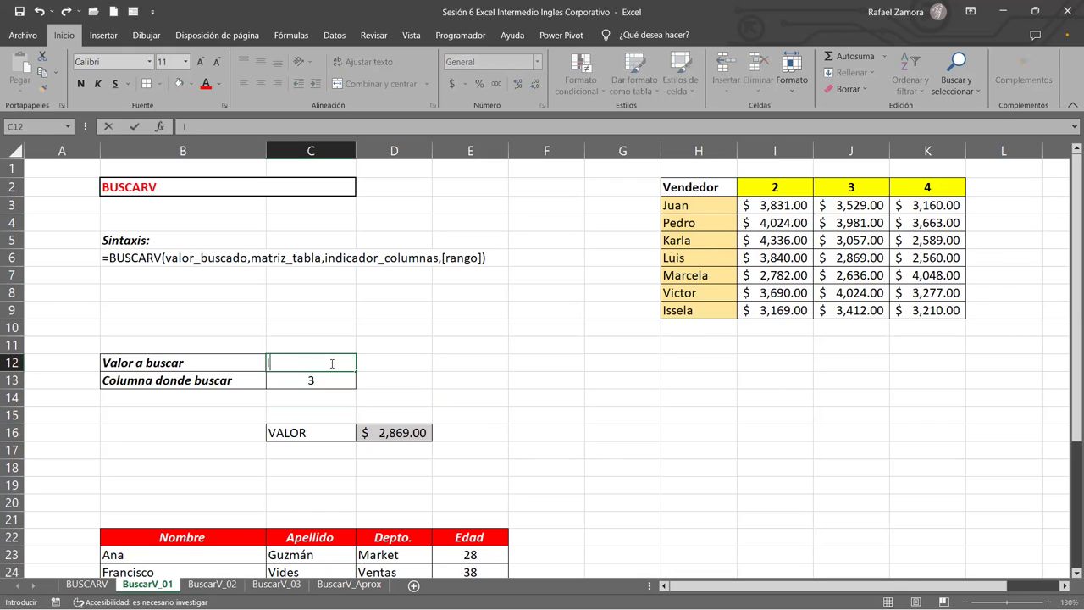
key("Return")
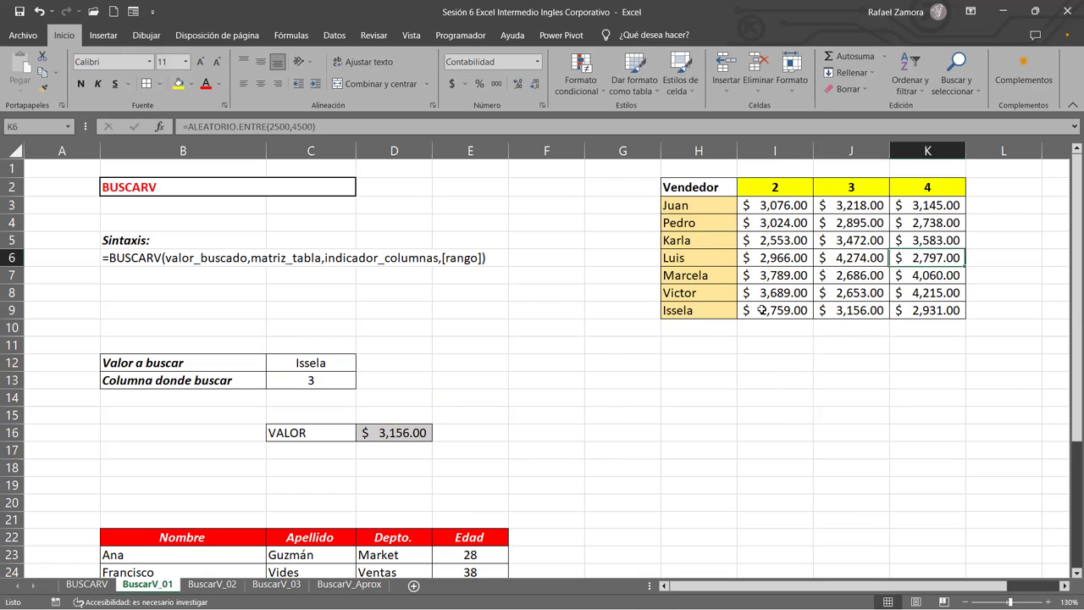
left_click(315, 382)
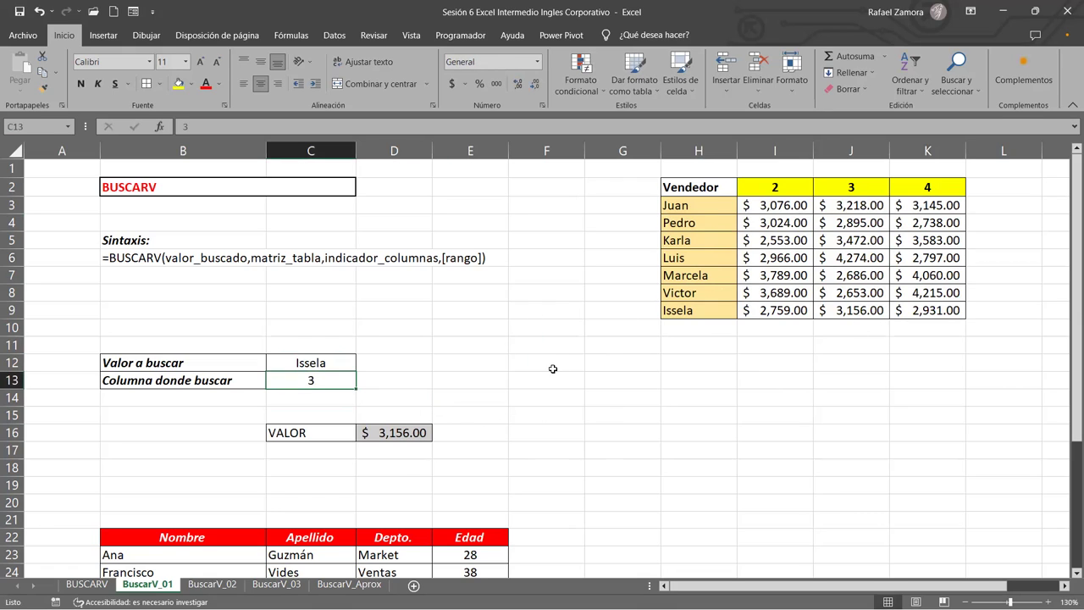
type("4")
key("Return")
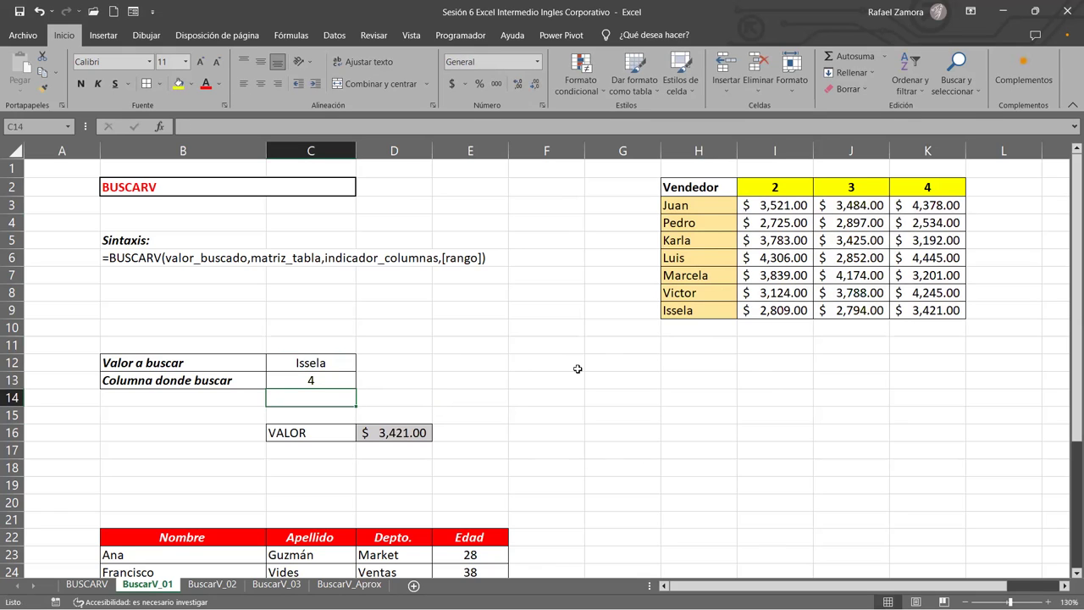
Step: Check D16's BUSCARV result of $ 3,421.00 against Issela's column 4 value in the table
left_click(401, 430)
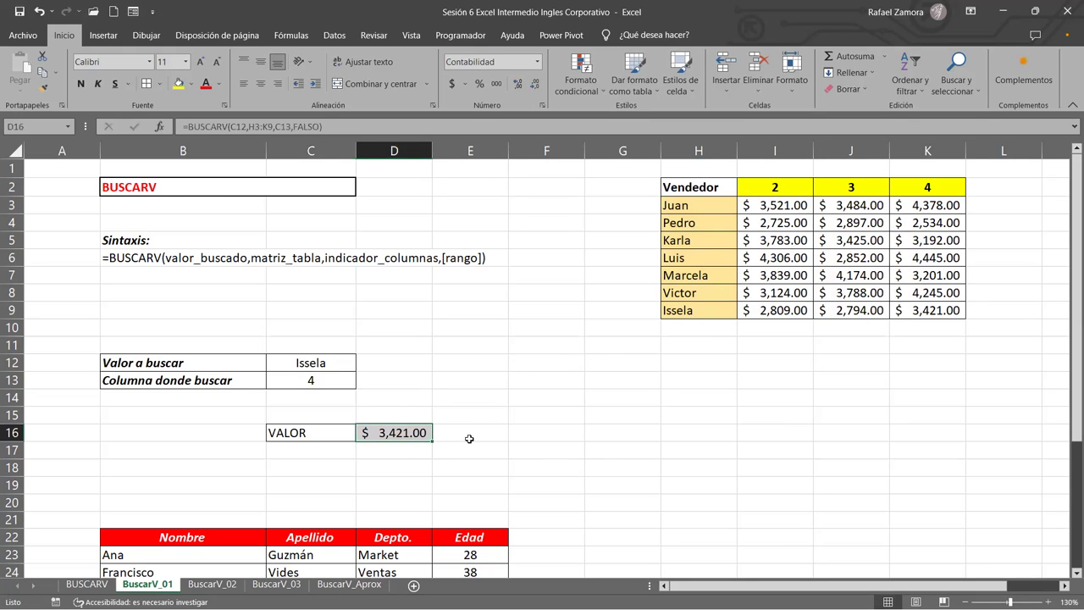
left_click(922, 310)
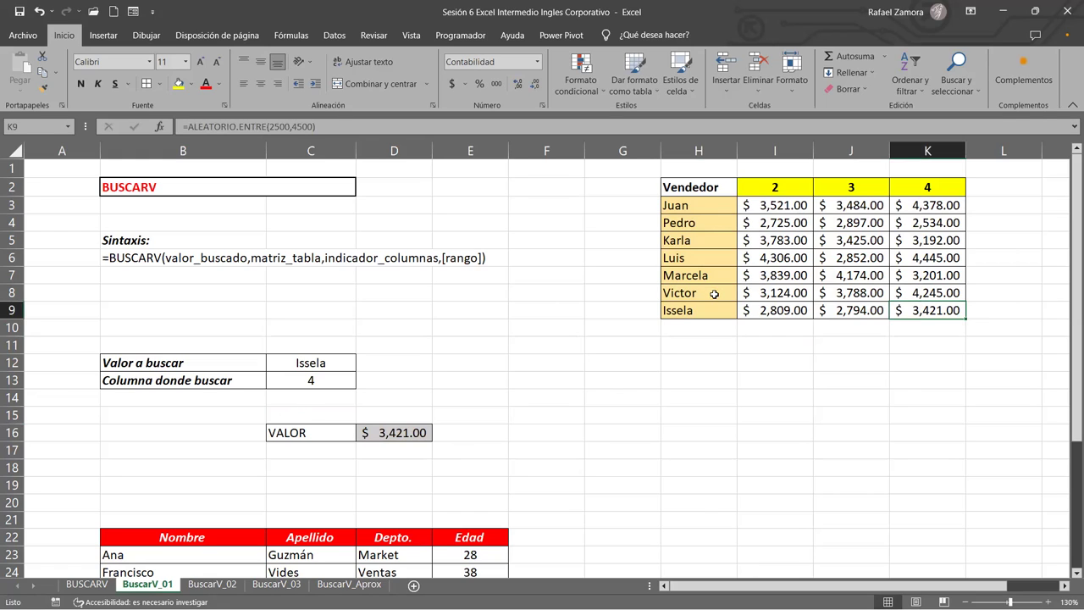
left_click(333, 354)
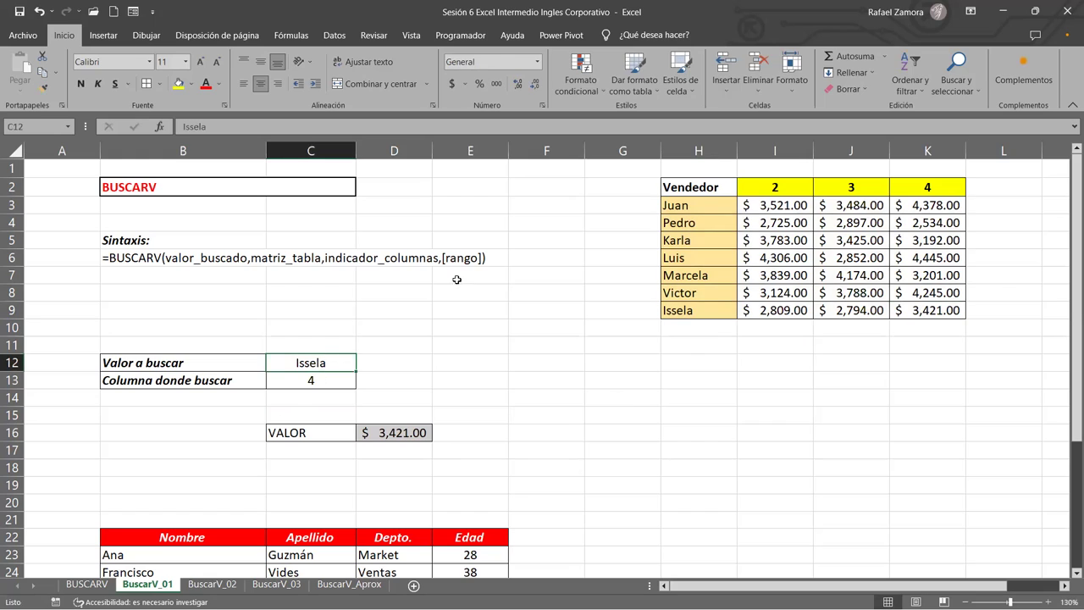
left_click(300, 382)
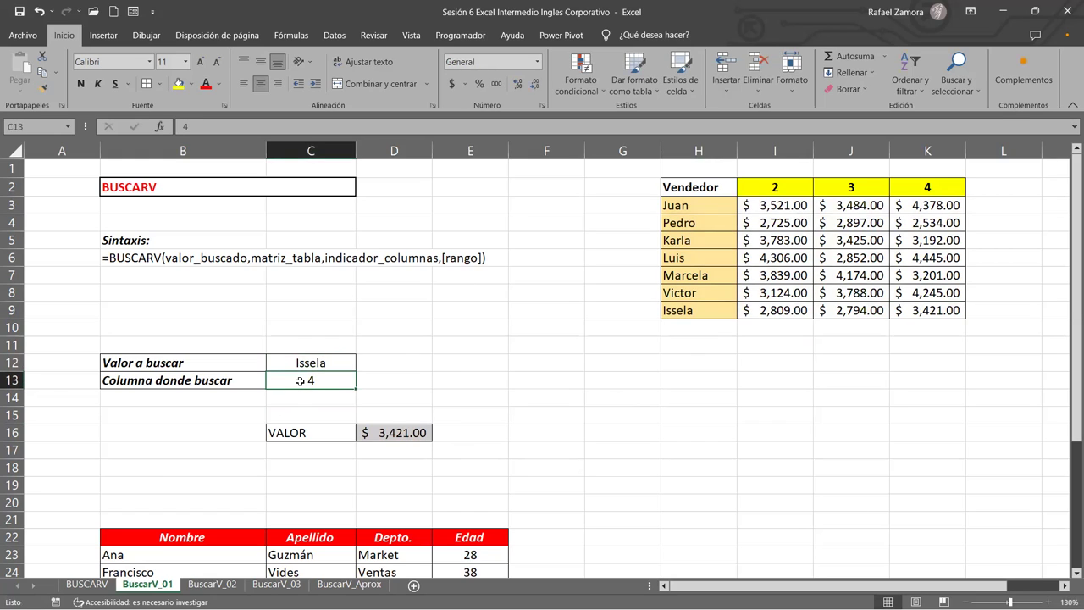
left_click(416, 430)
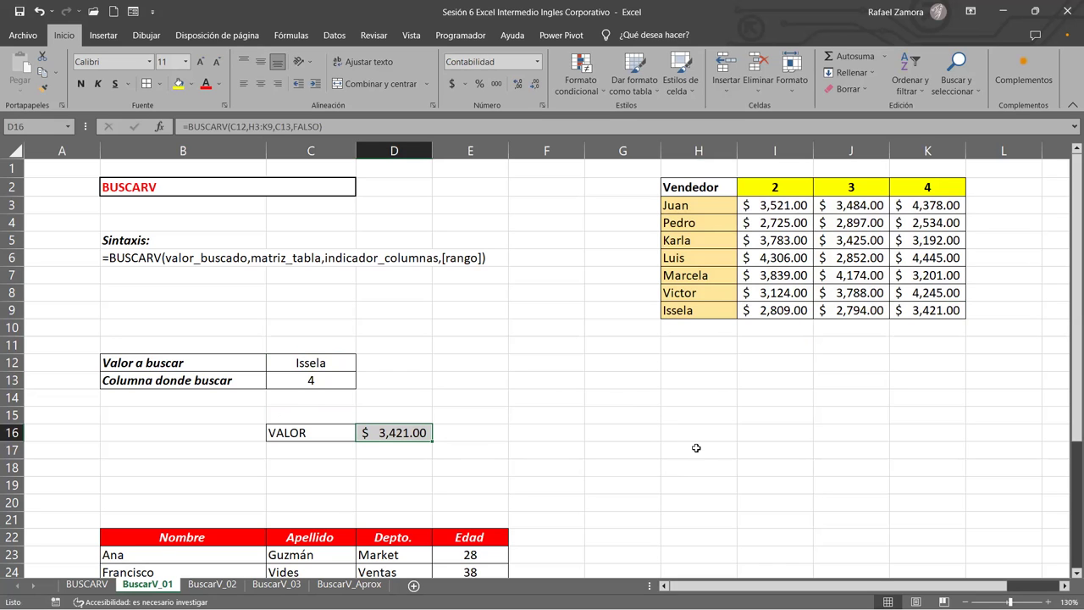
scroll(696, 447, "down", 1)
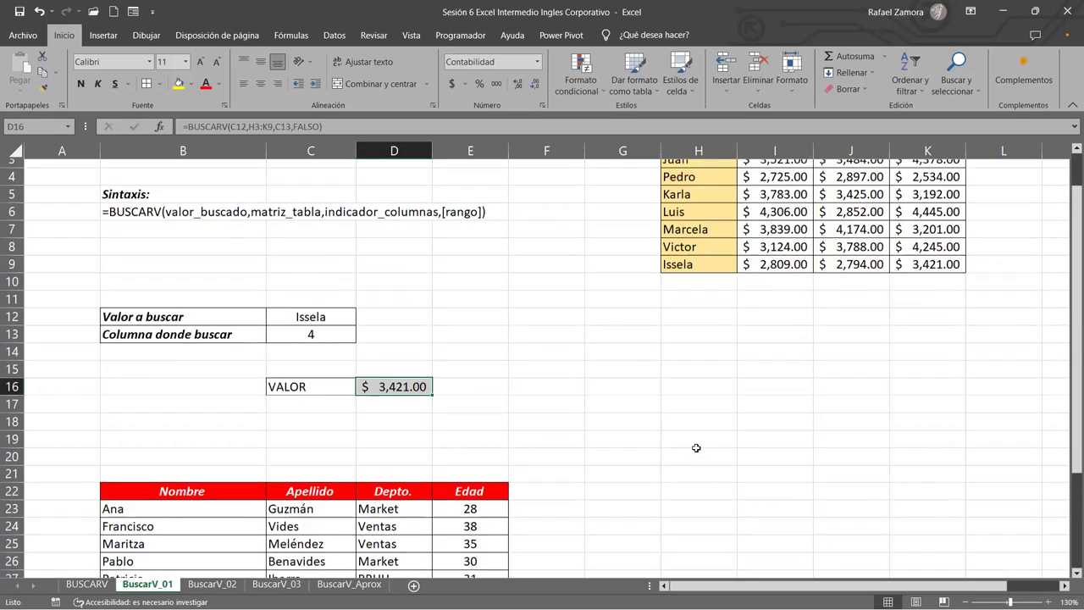
scroll(697, 447, "up", 1)
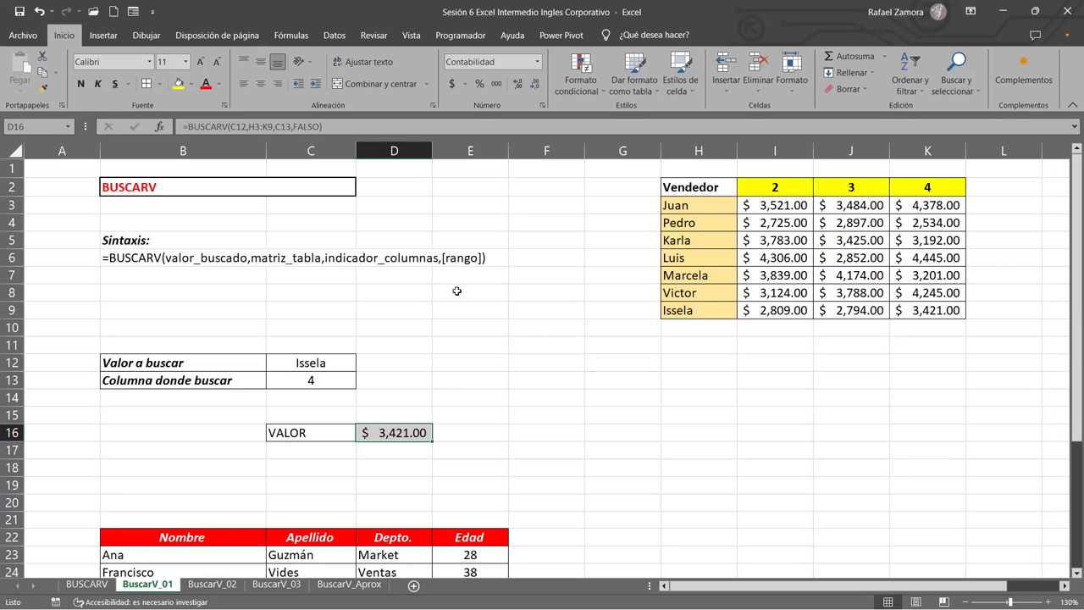
Step: Give the Nombre label in B30 a yellow fill and black font colour
scroll(457, 290, "down", 2)
scroll(457, 290, "down", 1)
scroll(514, 408, "down", 2)
scroll(514, 408, "down", 1)
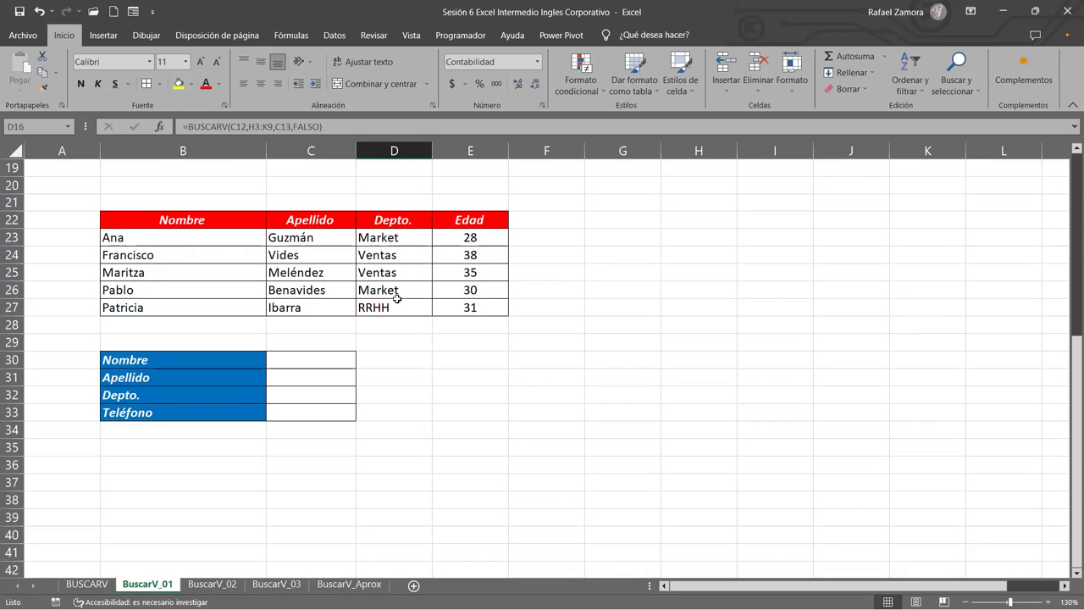
left_click(343, 360)
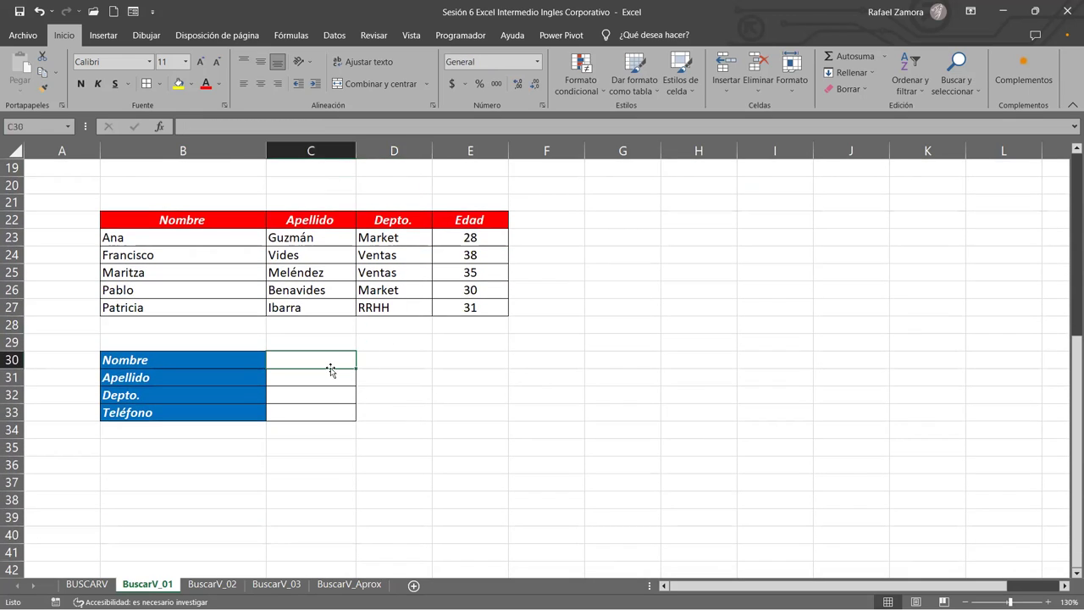
left_click(242, 365)
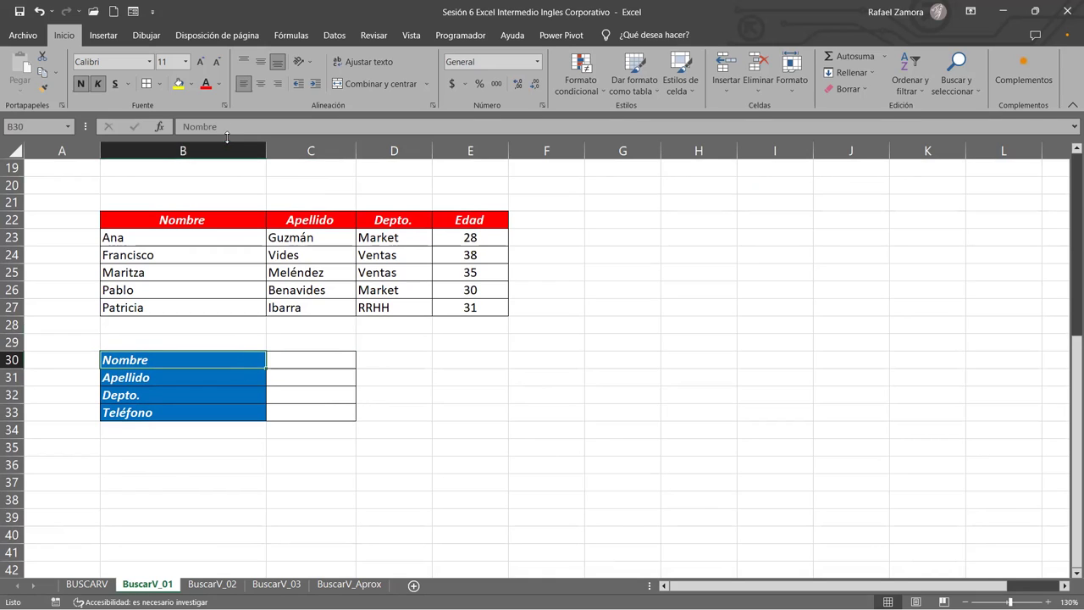
left_click(179, 83)
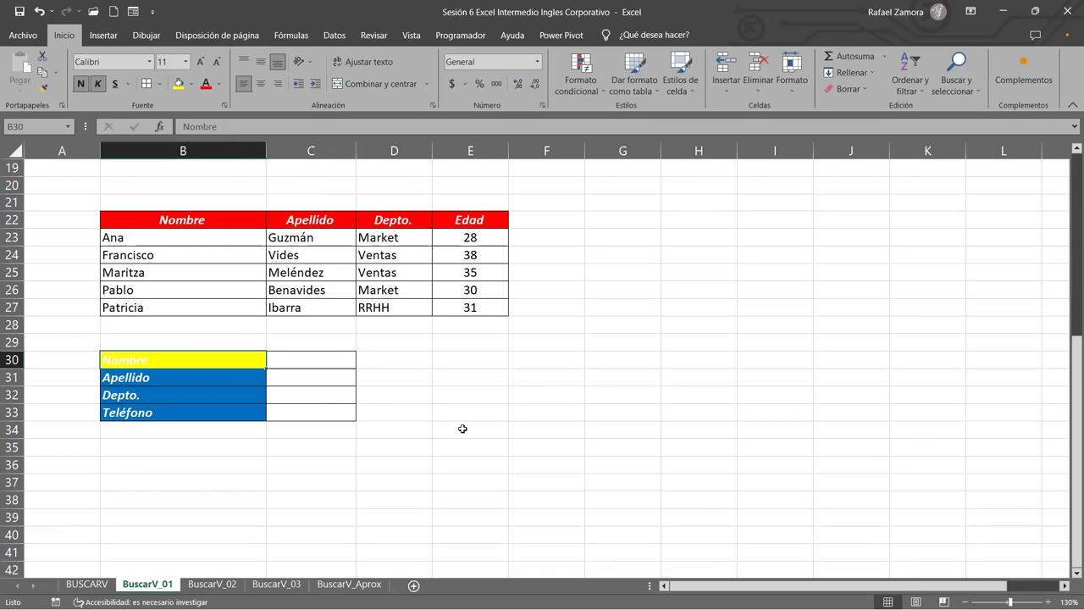
left_click(218, 84)
left_click(216, 132)
Step: Return to cell C30, starting and then cancelling a formula there
left_click(458, 394)
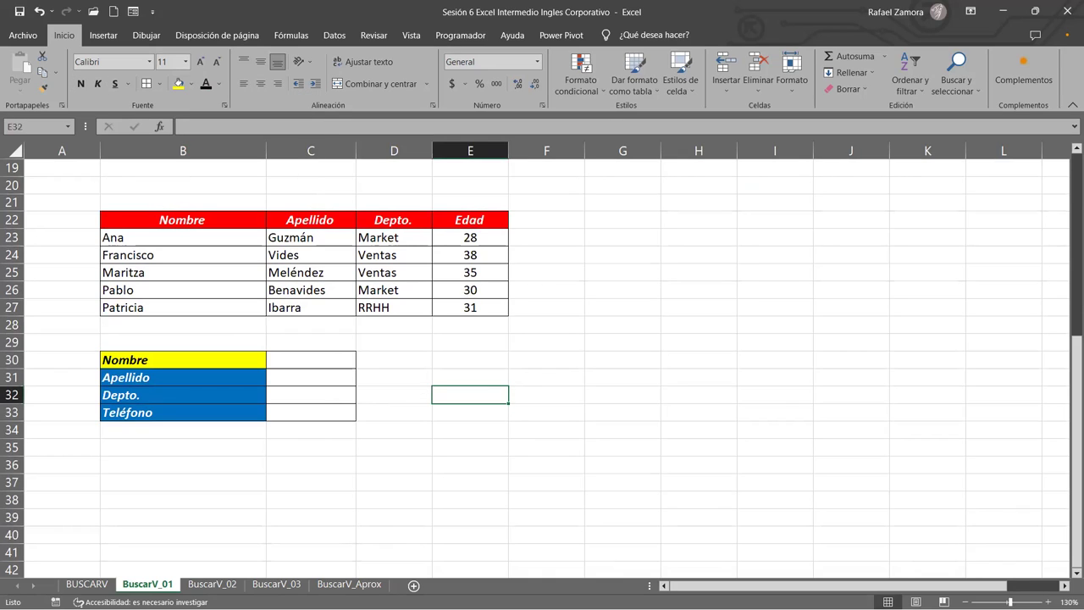
key("Up")
key("Up")
key("Left")
key("Left")
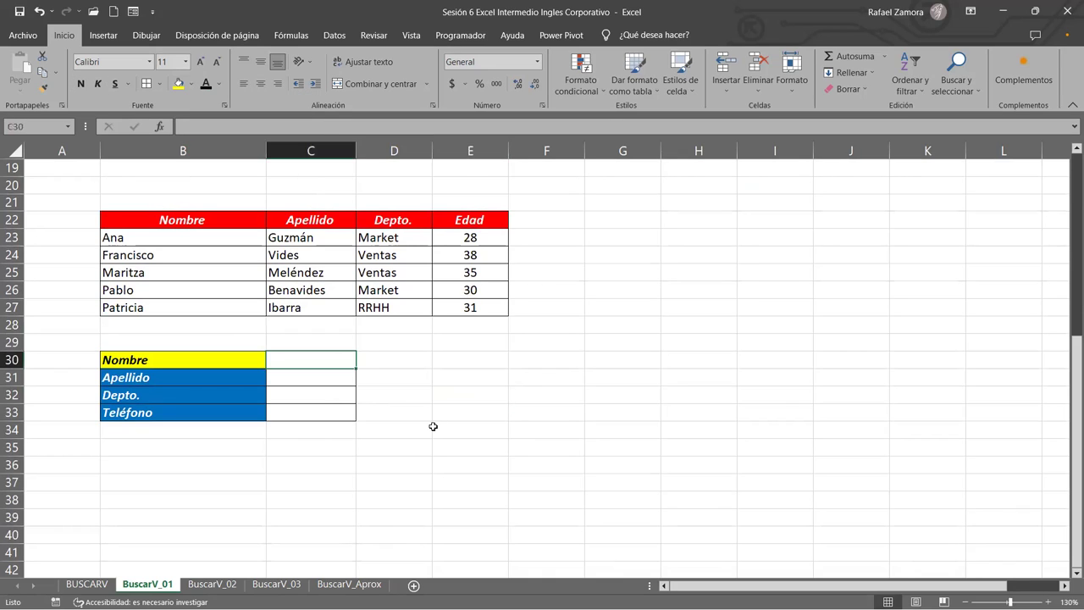
type("=")
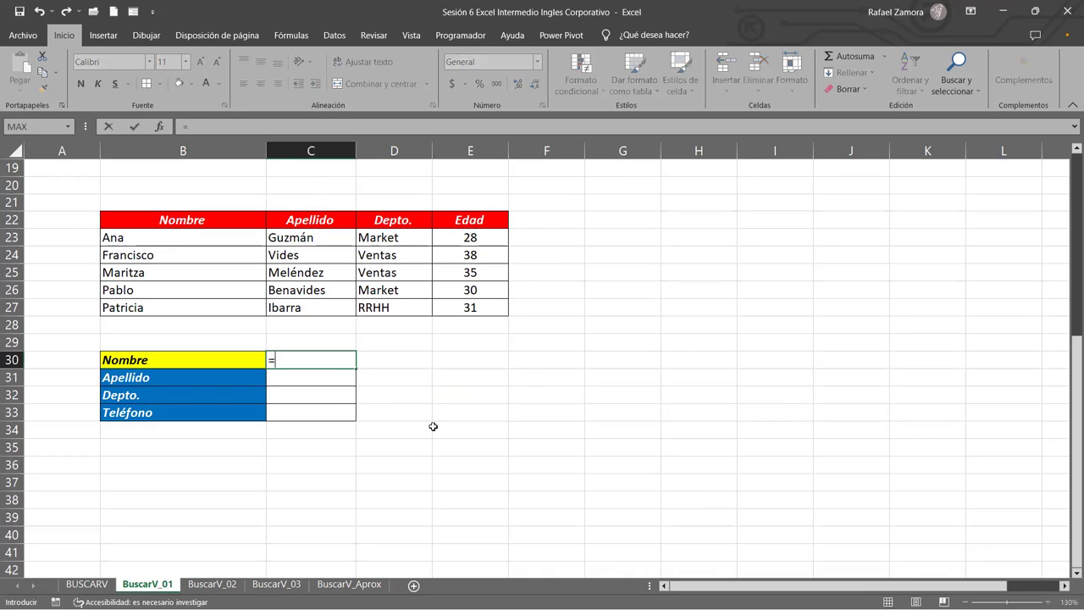
key("Escape")
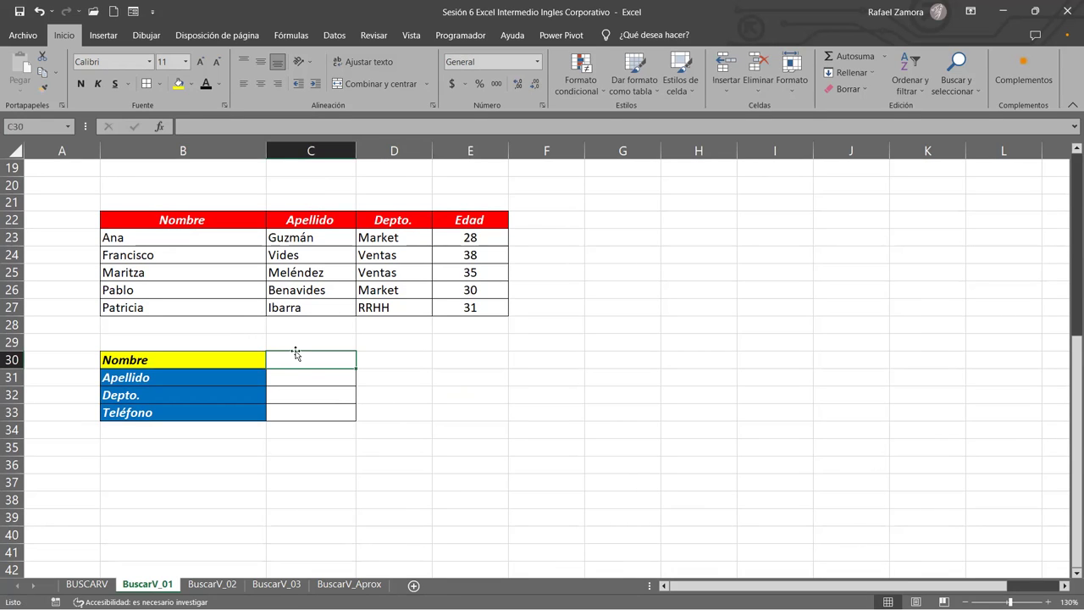
Step: Add a List data validation to C30 sourced from the Nombre column, then choose Francisco
left_click(338, 37)
left_click(635, 90)
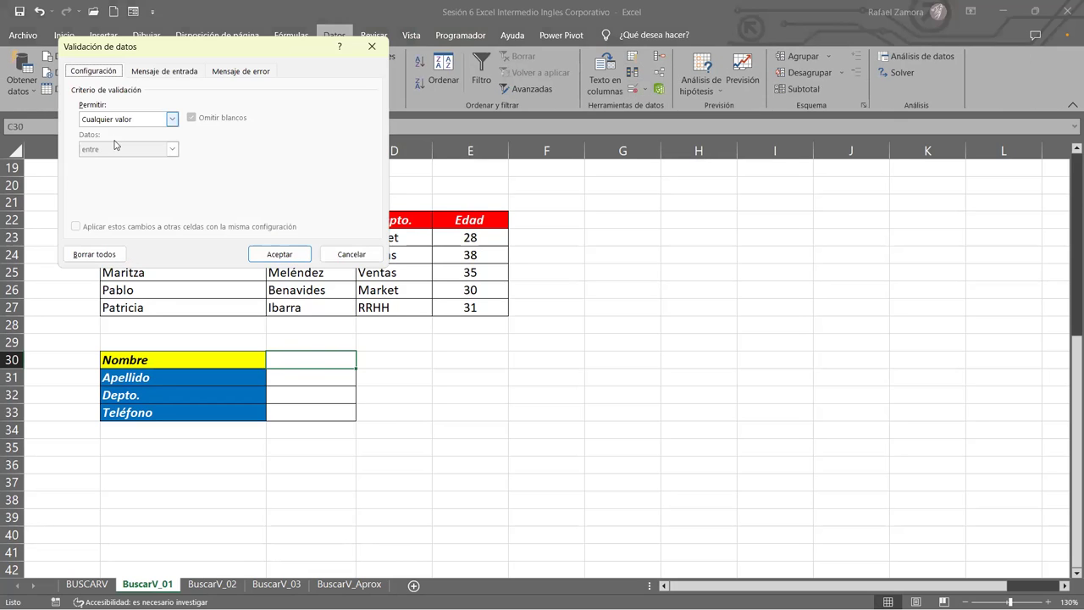
left_click(118, 119)
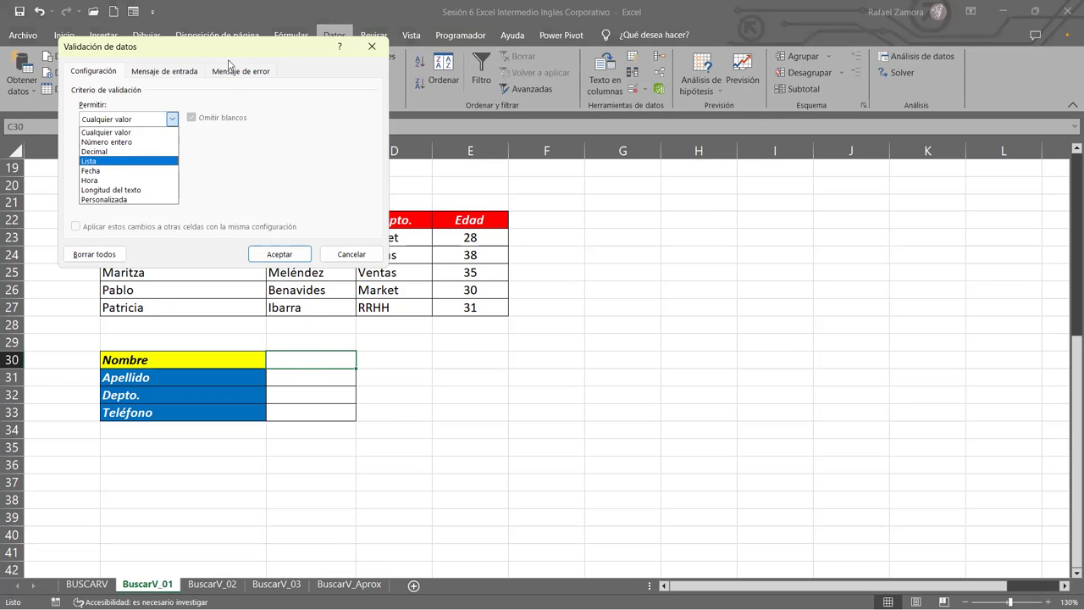
left_click(119, 160)
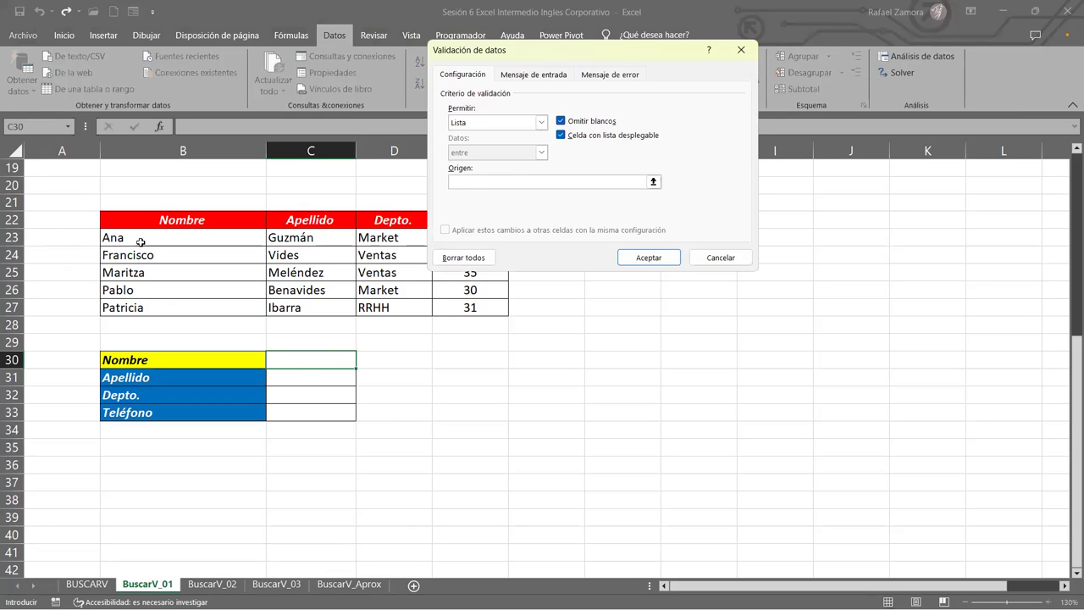
left_click(139, 242)
left_click(630, 251)
left_click(363, 362)
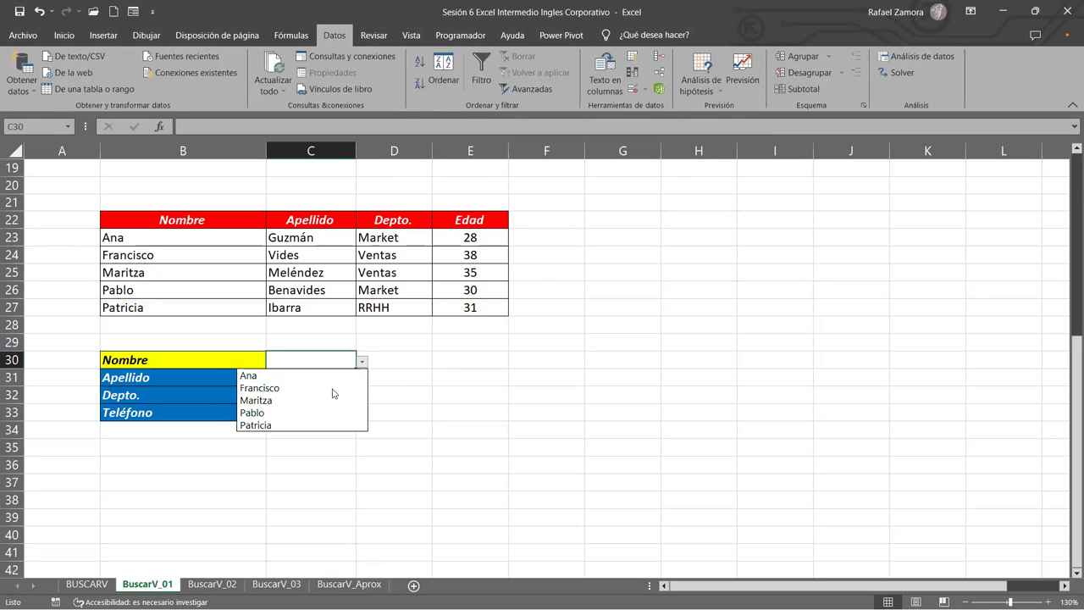
left_click(305, 387)
Step: In C31, start a BUSCARV formula using C30 as the lookup value
left_click(314, 383)
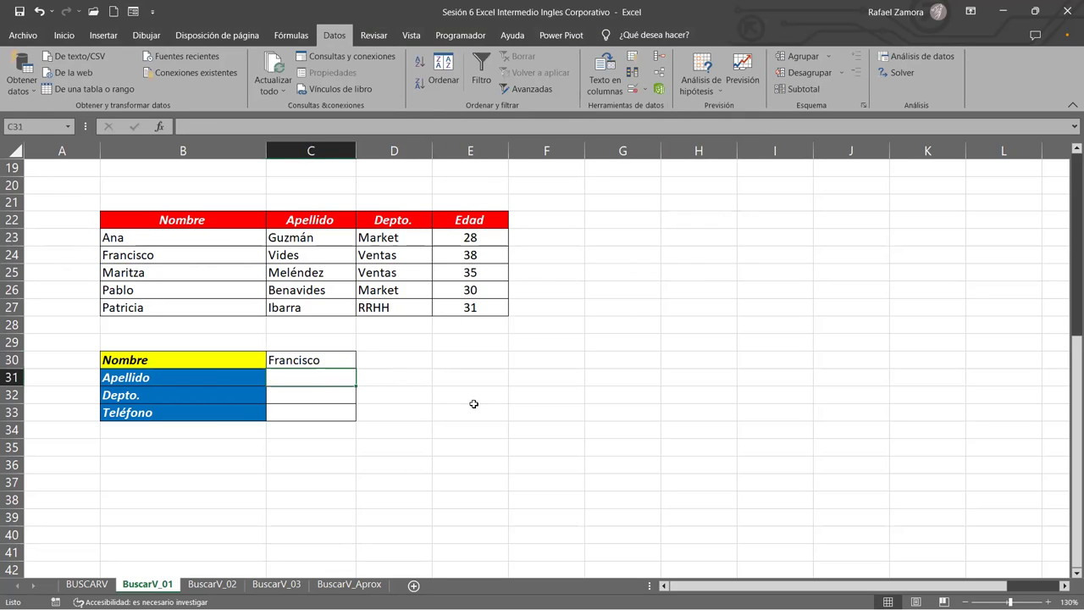
type("=")
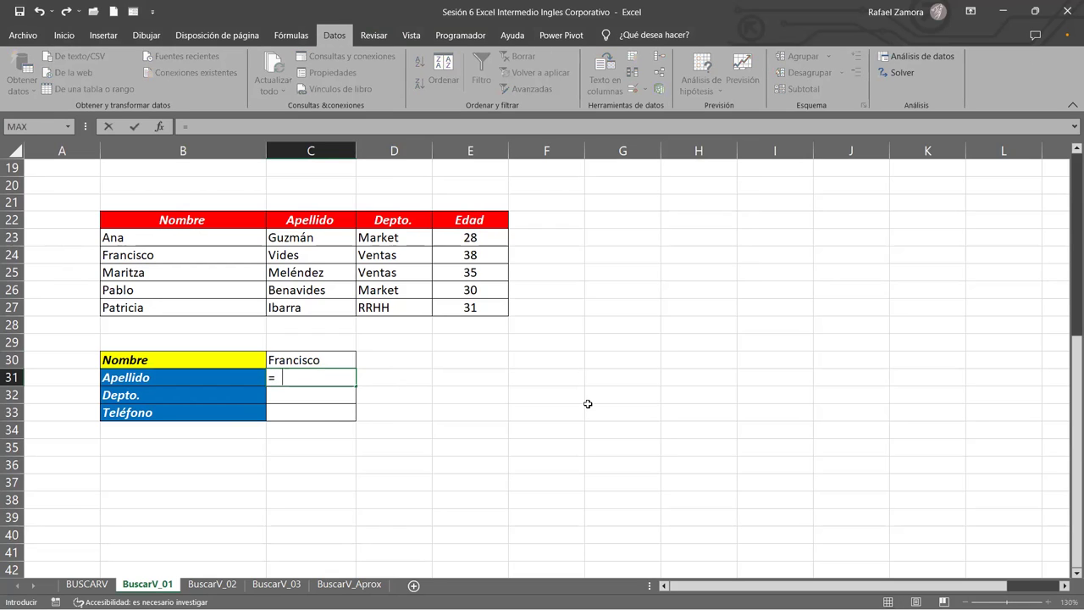
type("buscar")
left_click(311, 419)
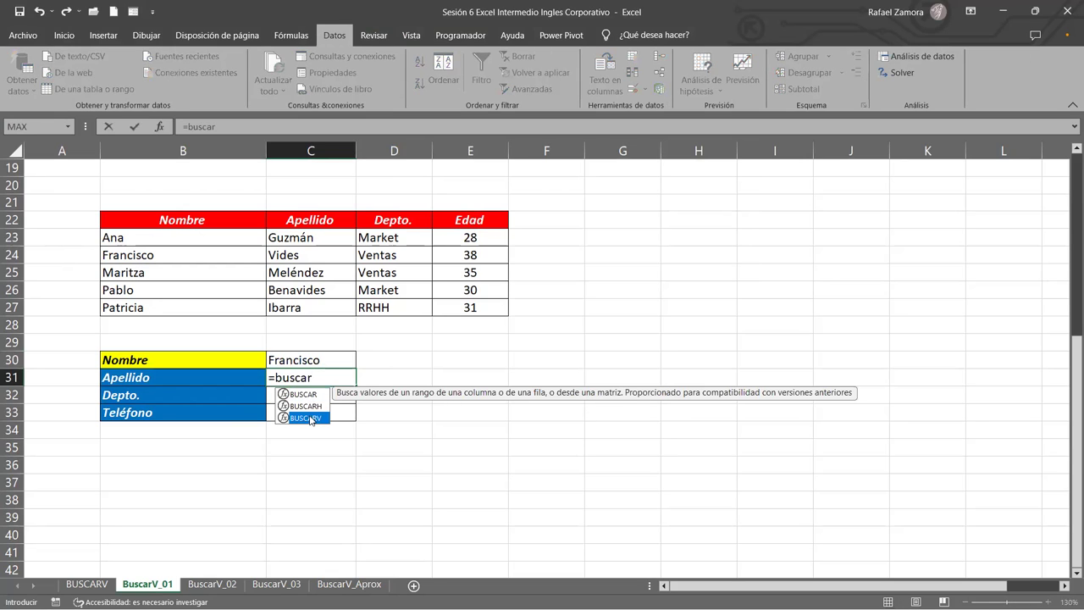
key("Tab")
left_click(335, 359)
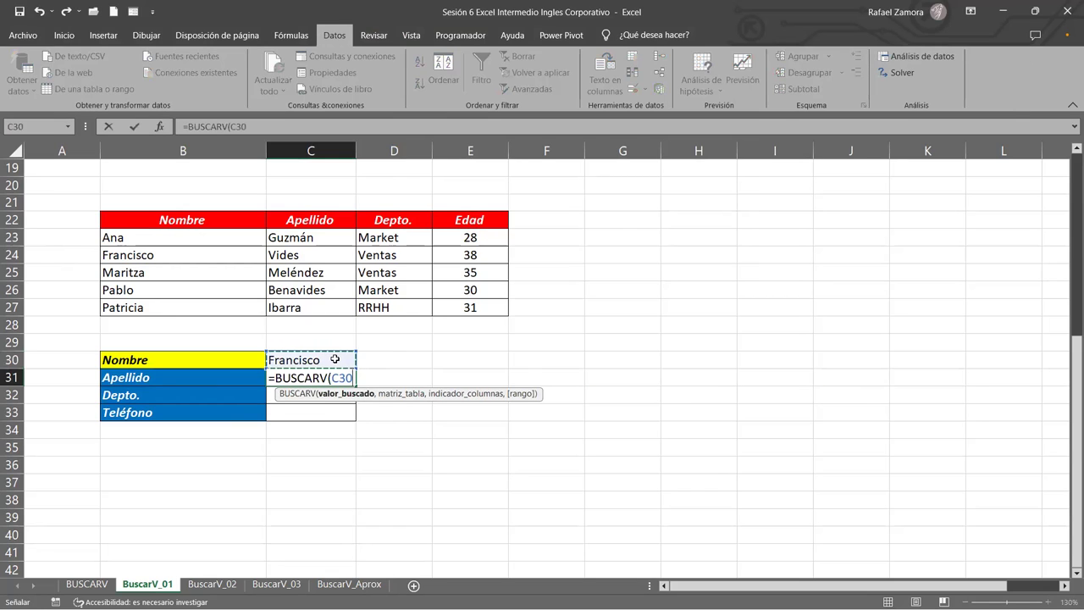
type(",")
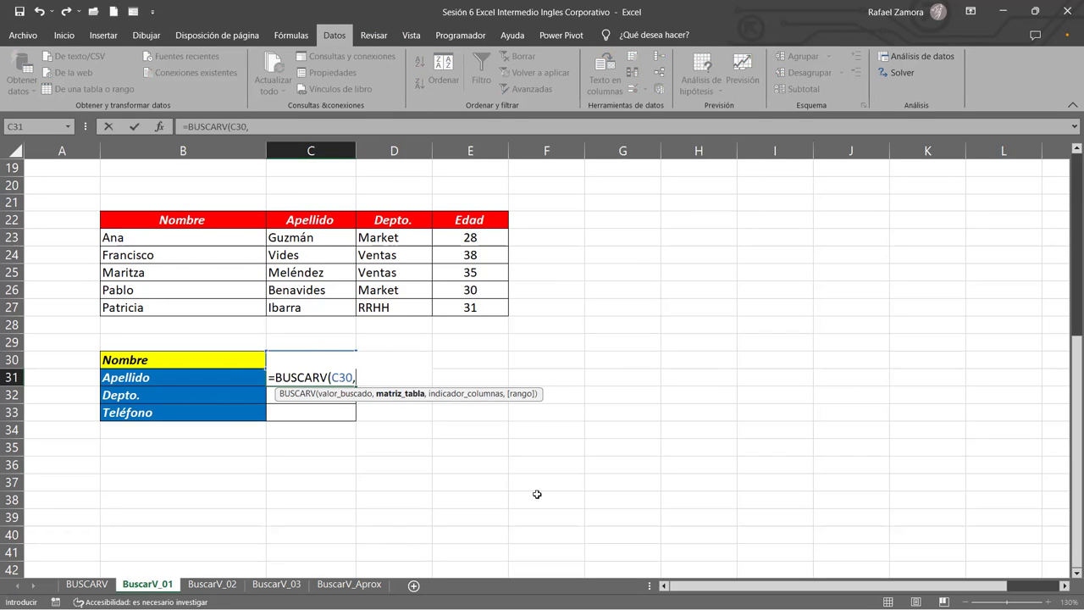
Step: Complete it with table B23:E27, column 2 and exact match 0, returning Vides
left_click(236, 243)
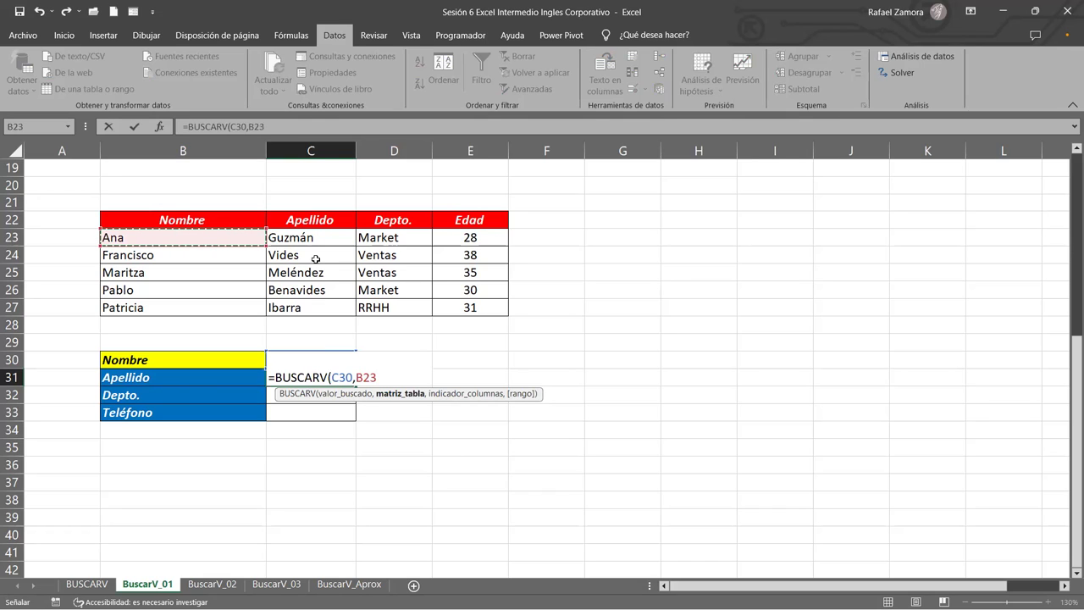
left_click_drag(315, 258, 256, 262)
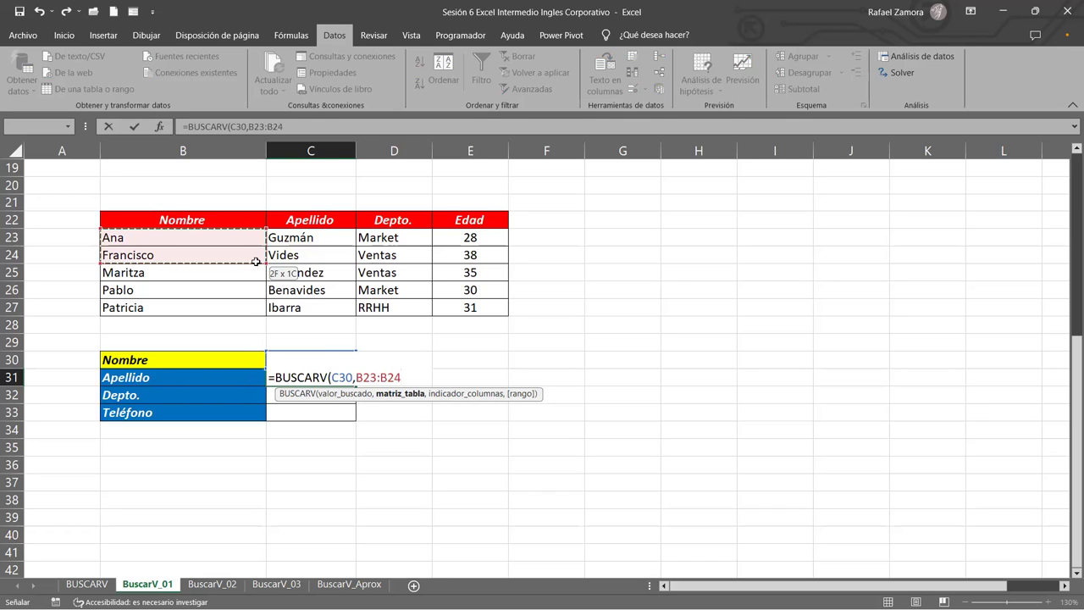
left_click_drag(257, 262, 265, 266)
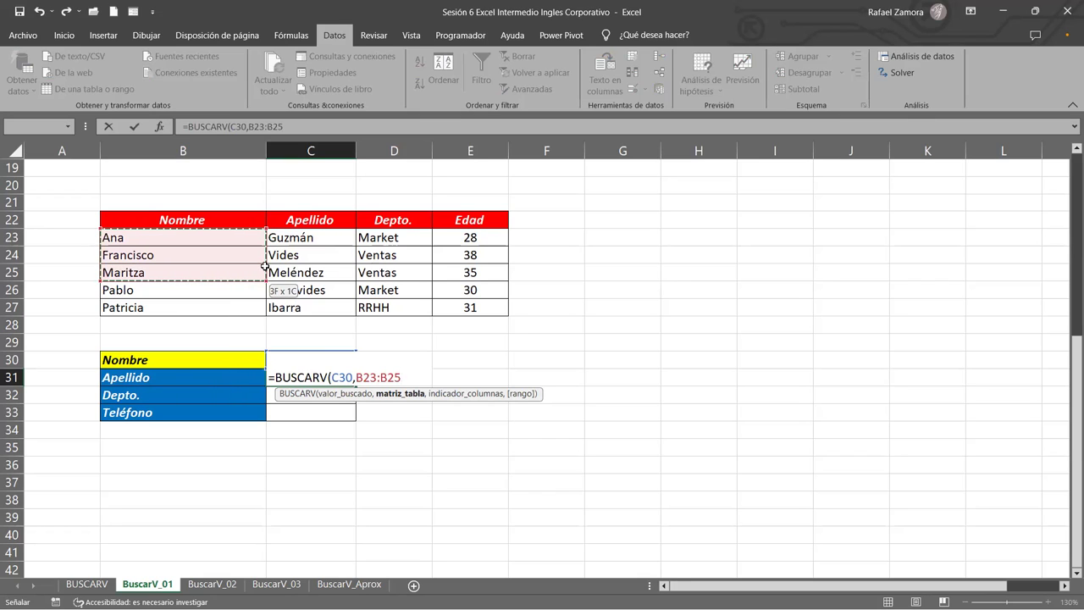
left_click_drag(265, 266, 503, 306)
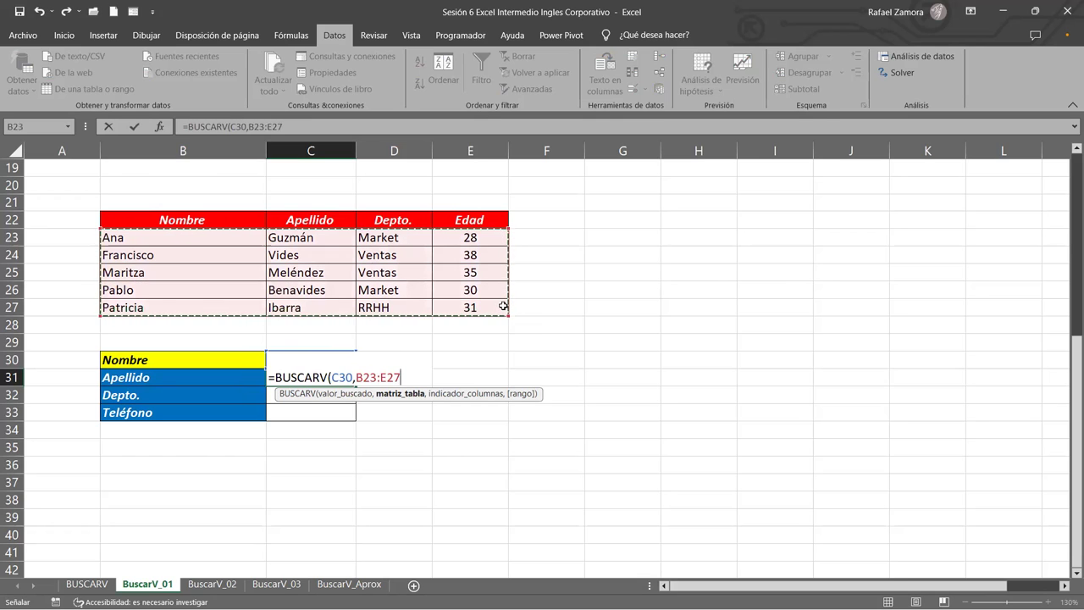
type(",")
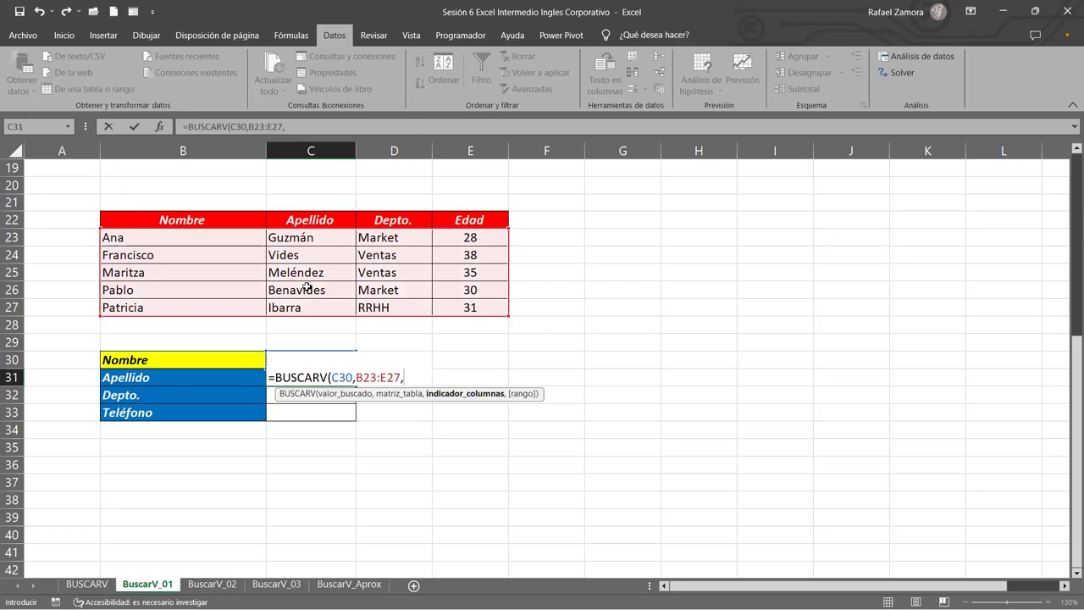
type("2")
type(",")
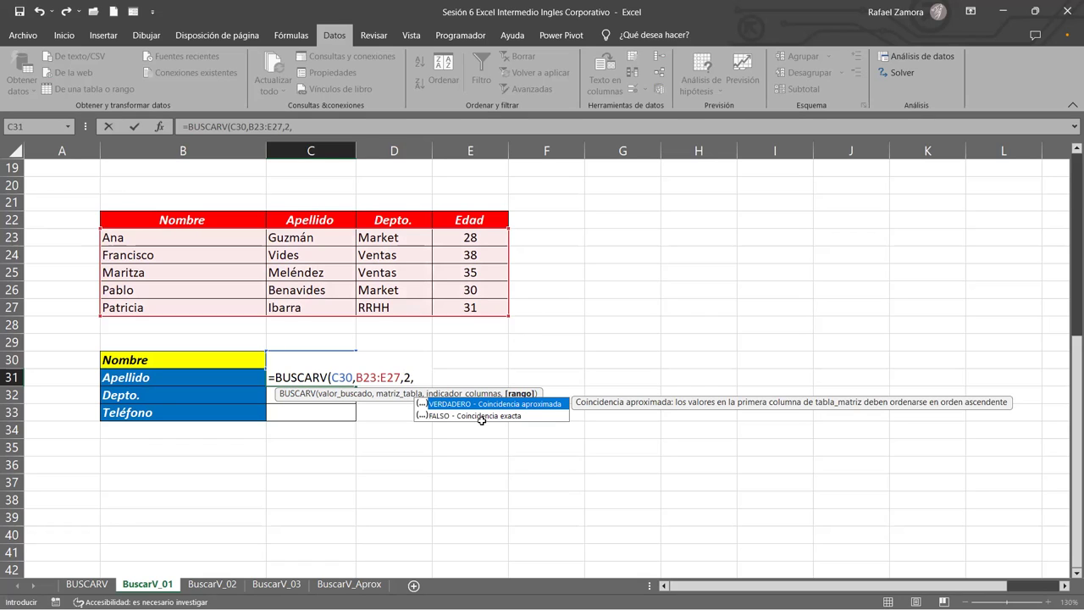
type("0")
key("Return")
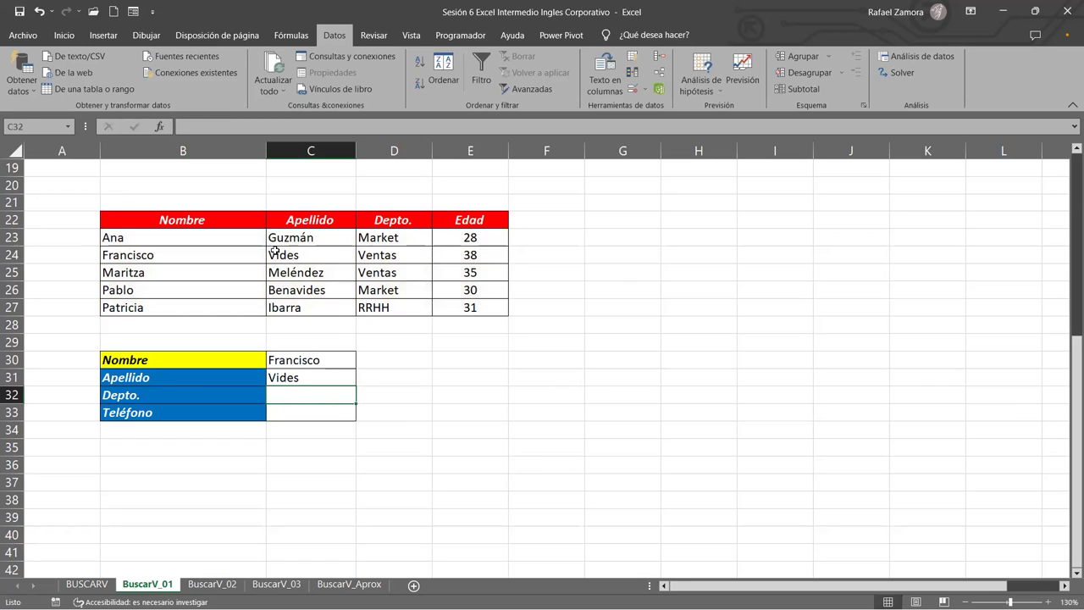
left_click(322, 354)
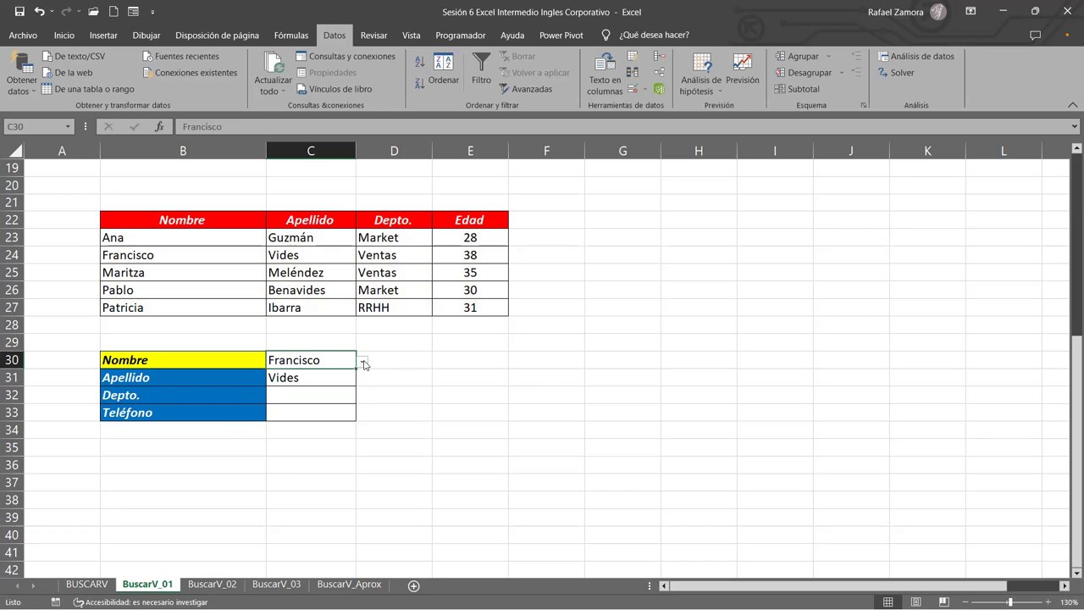
Step: Choose Maritza, Pablo, Patricia, then Ana in C30, checking the surname shown in C31
left_click(365, 364)
left_click(314, 398)
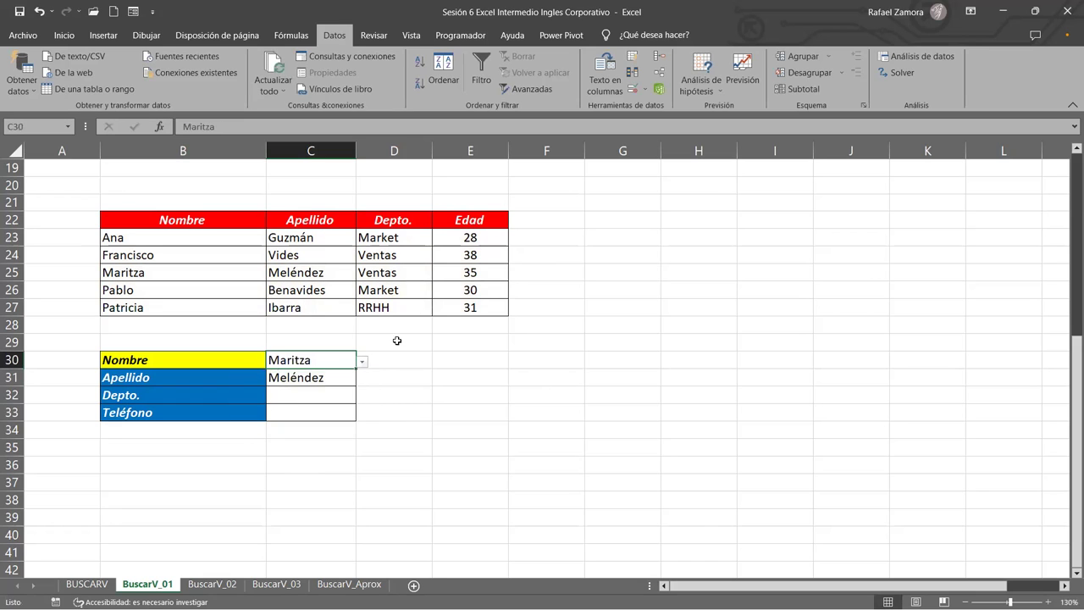
left_click(363, 363)
left_click(289, 413)
left_click(363, 362)
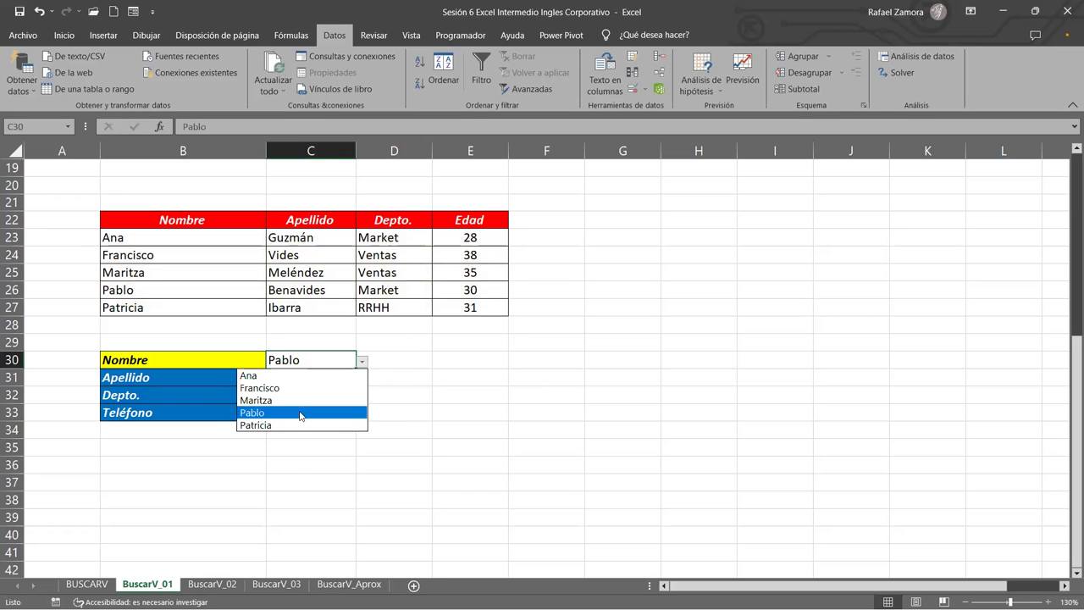
left_click(291, 424)
left_click(362, 362)
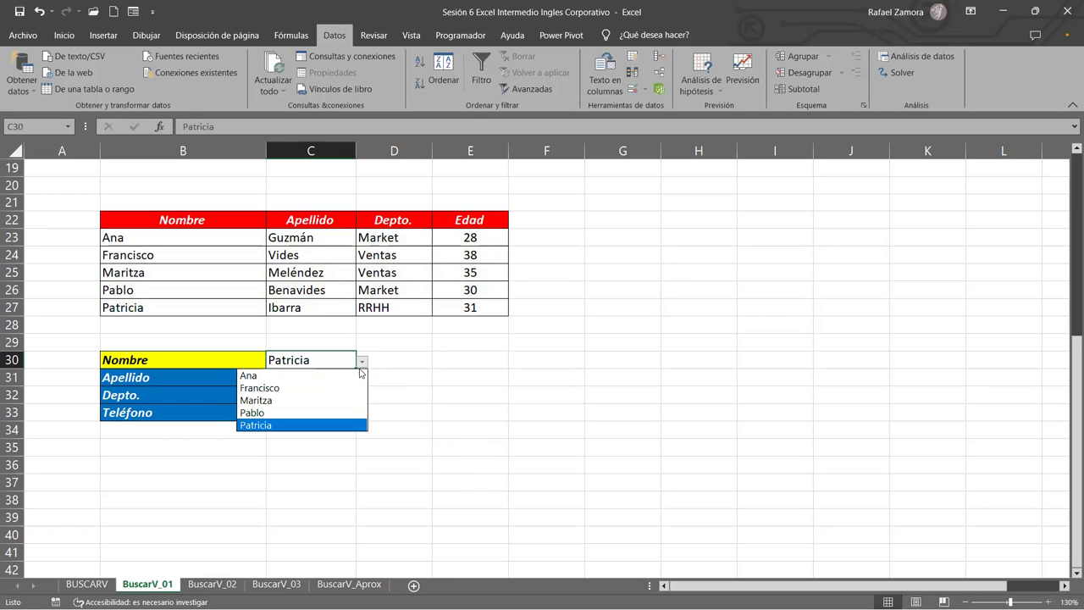
left_click(288, 376)
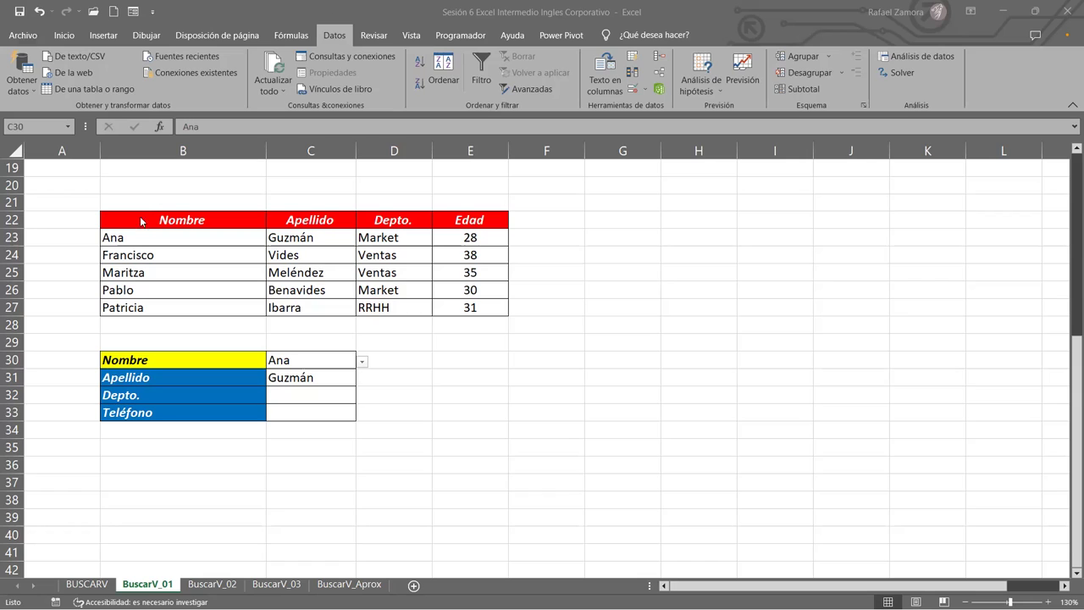
Step: Enter =INDICE(C23:C27,1,1) in E30 so it returns Guzmán
left_click(471, 366)
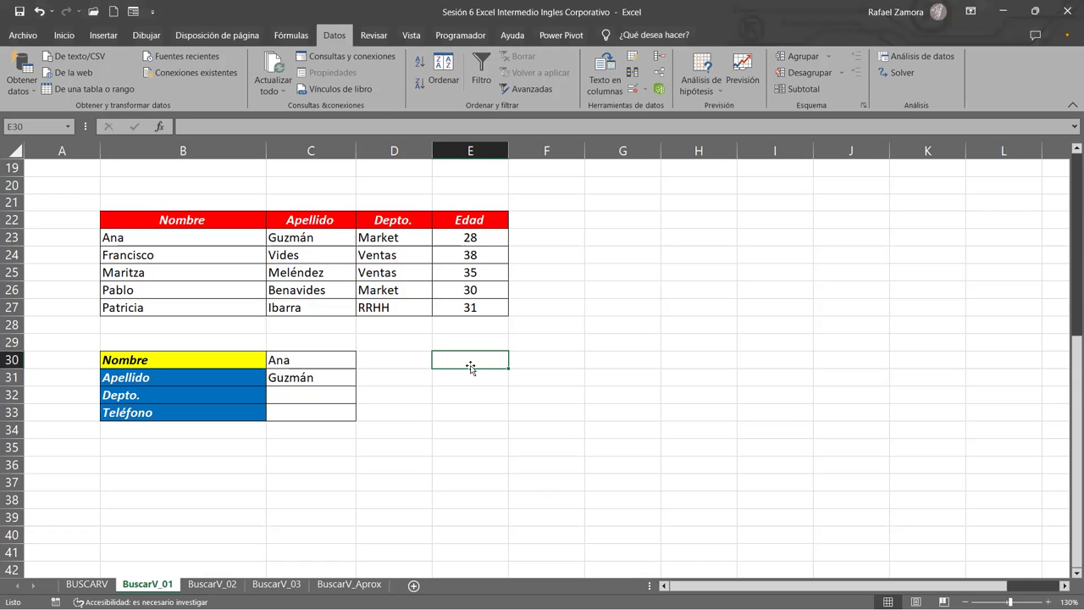
type("+")
key("BackSpace")
type("=indi")
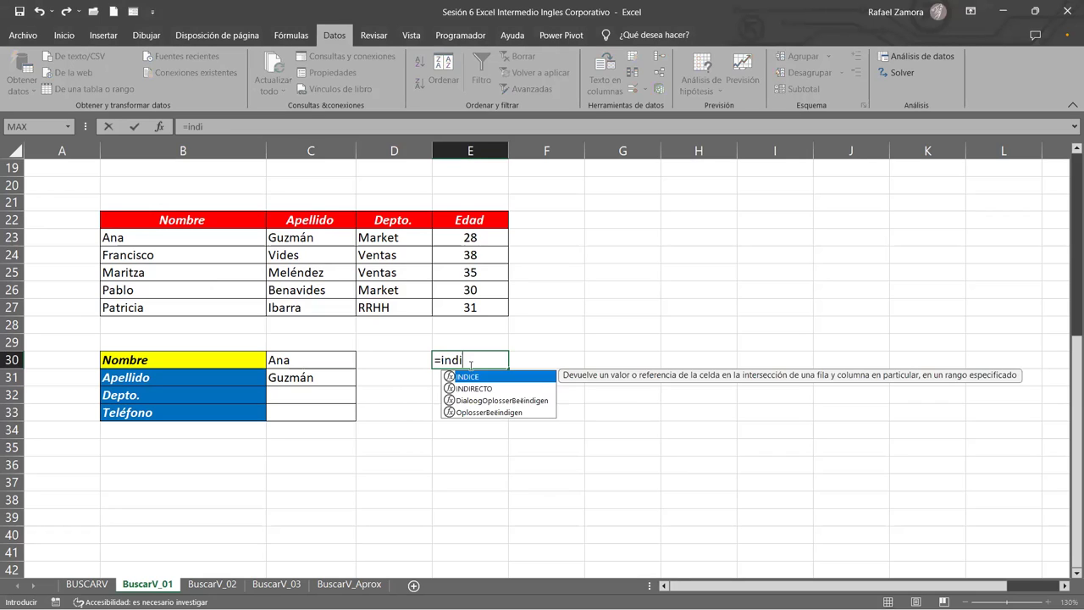
key("Tab")
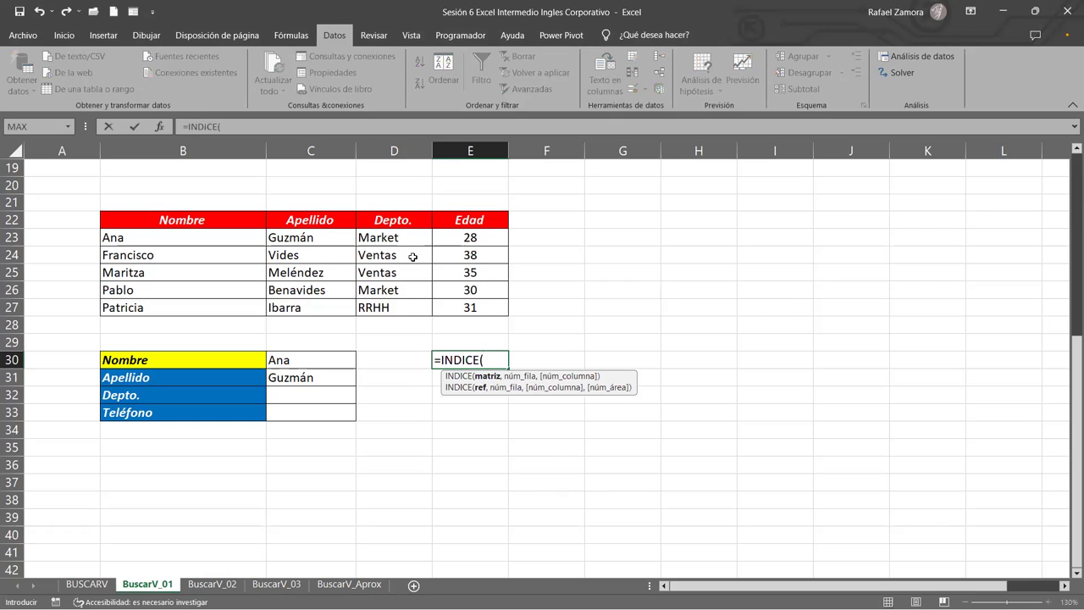
left_click(321, 239)
left_click(323, 307, "shift")
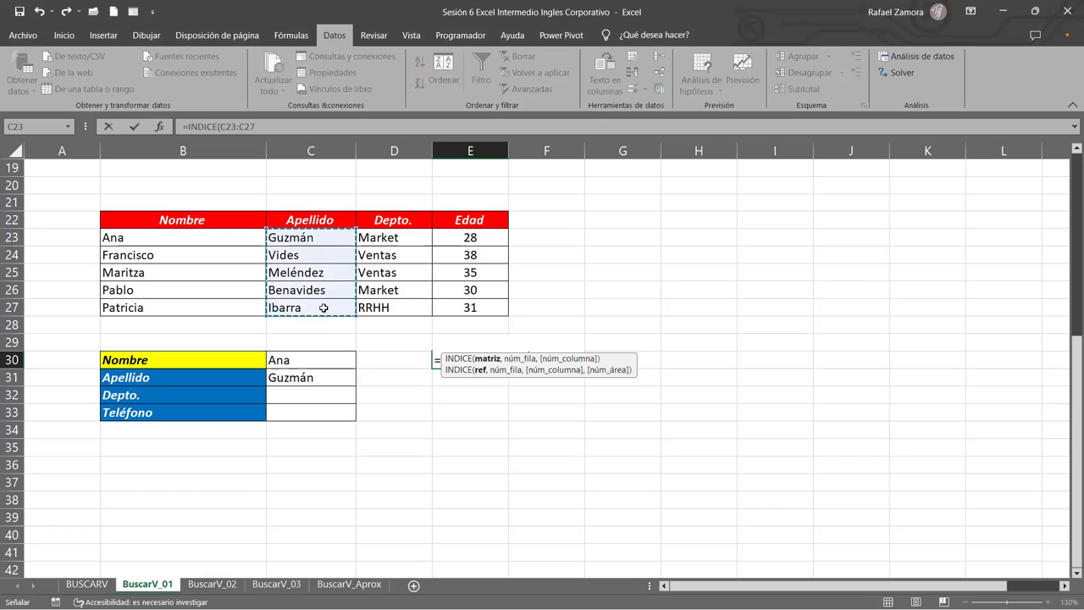
type(",")
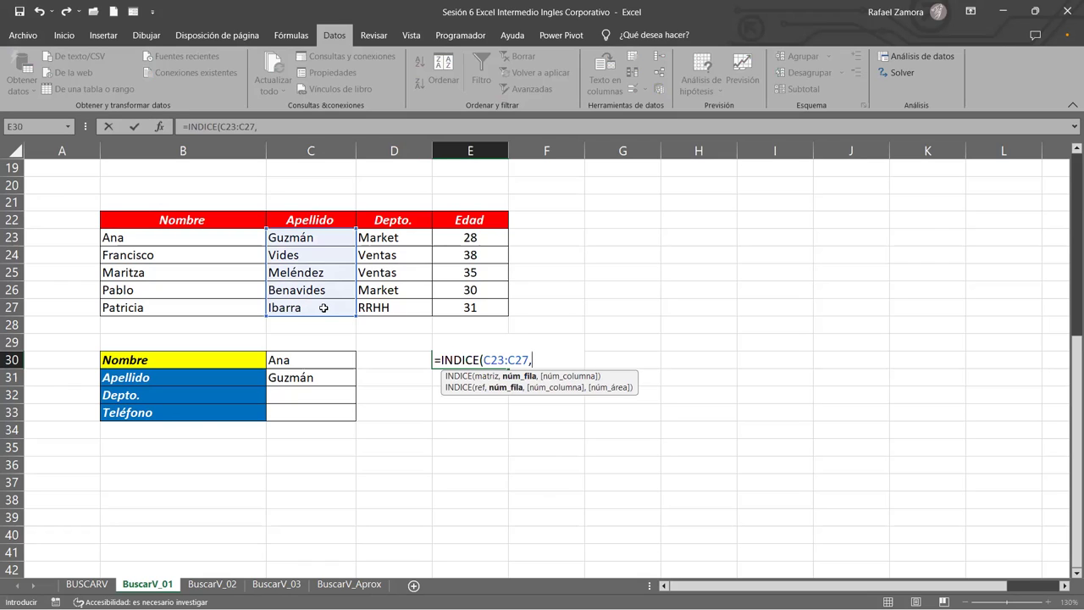
type("1")
type(",")
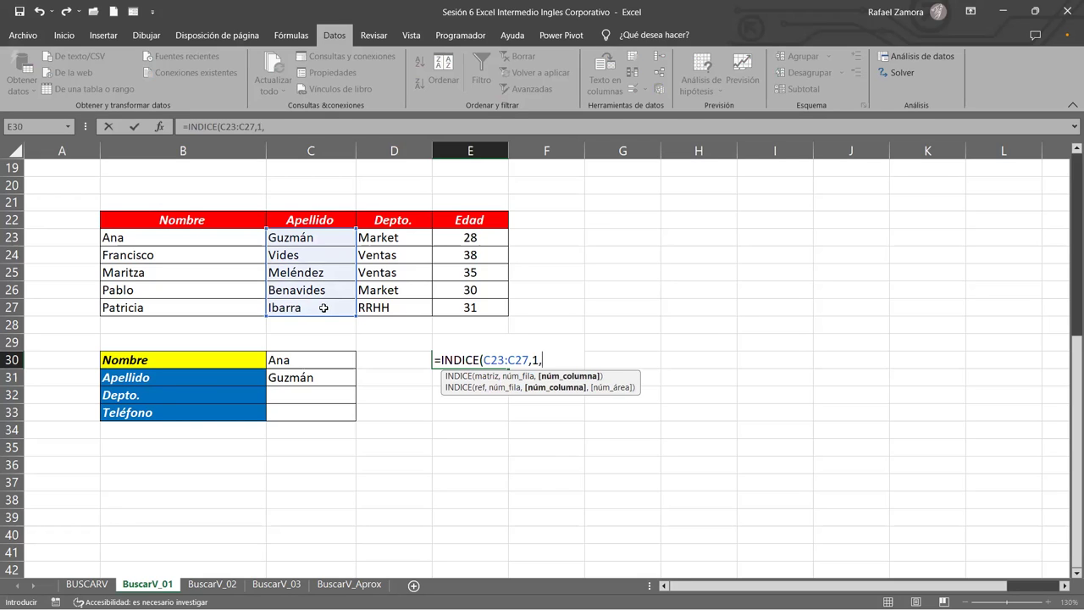
type("1")
type(")")
key("Return")
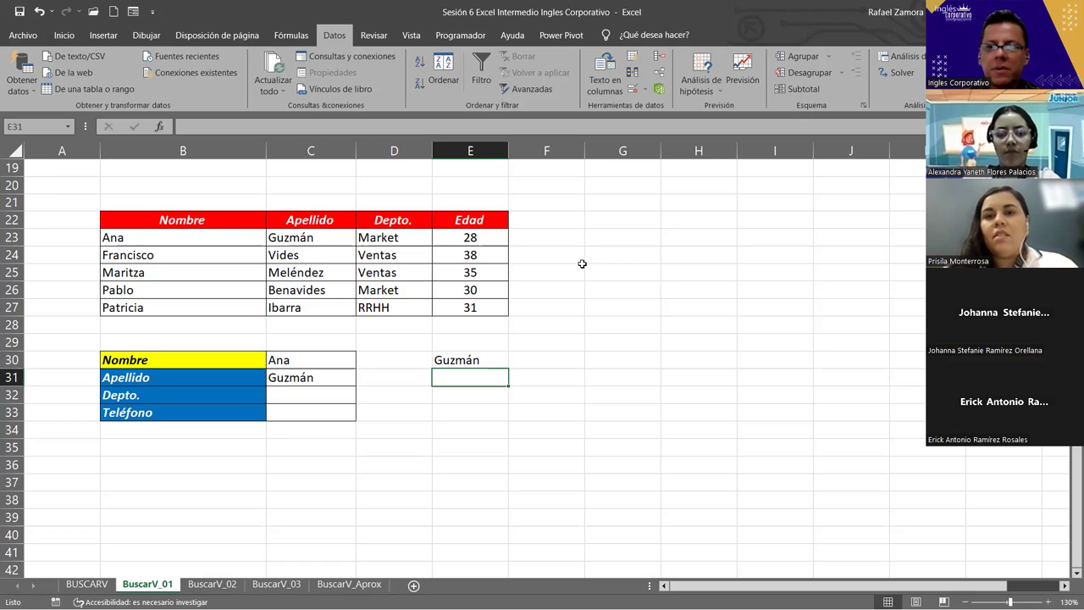
left_click(615, 395)
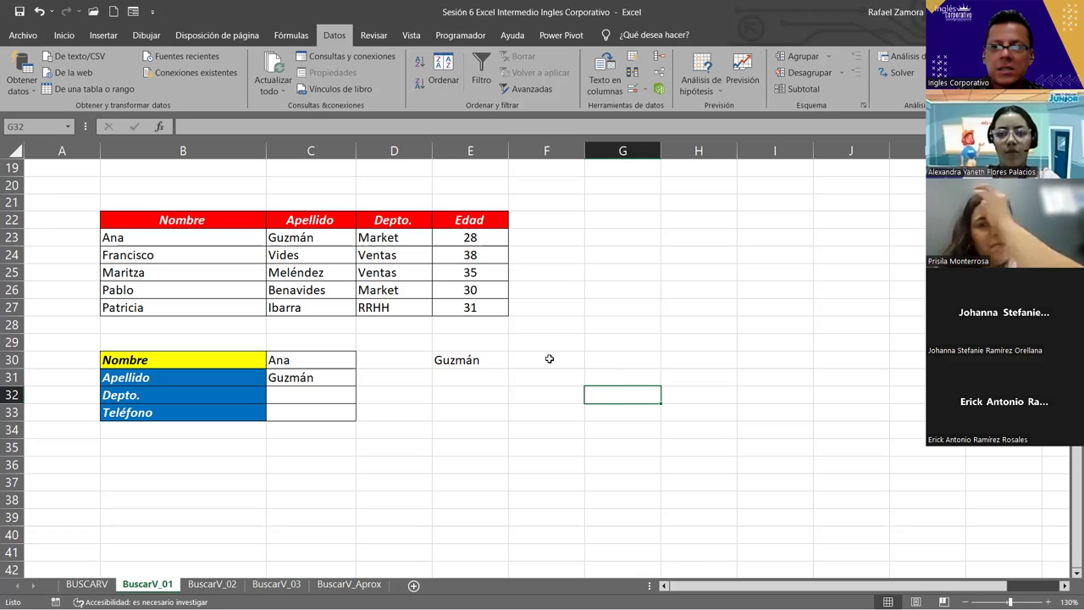
left_click(475, 360)
Step: Clear the INDICE example from E30 and start a BUSCARV formula in C32
key("Delete")
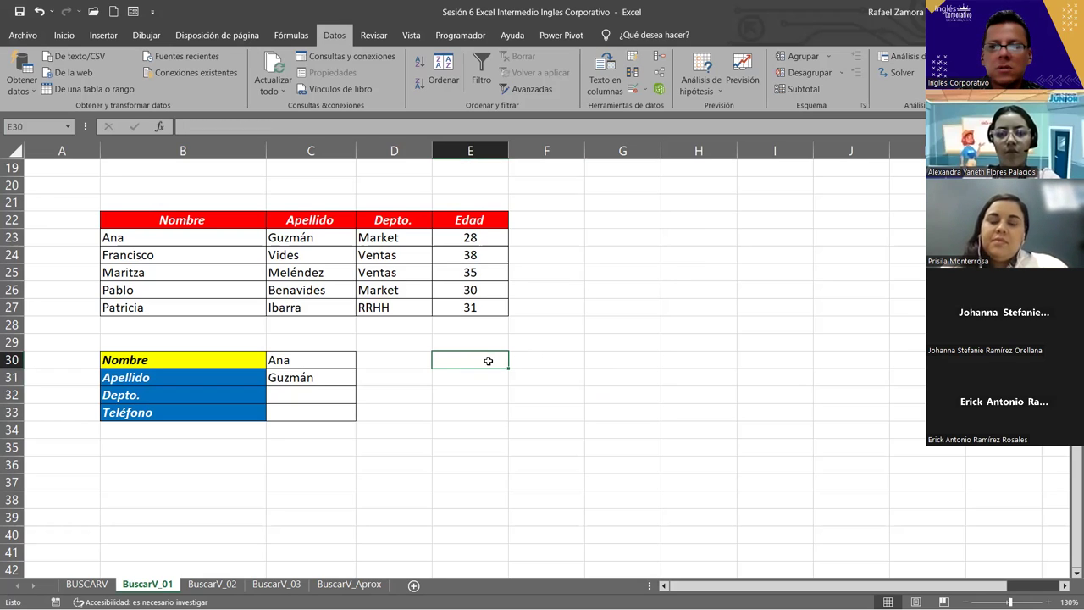
left_click(341, 391)
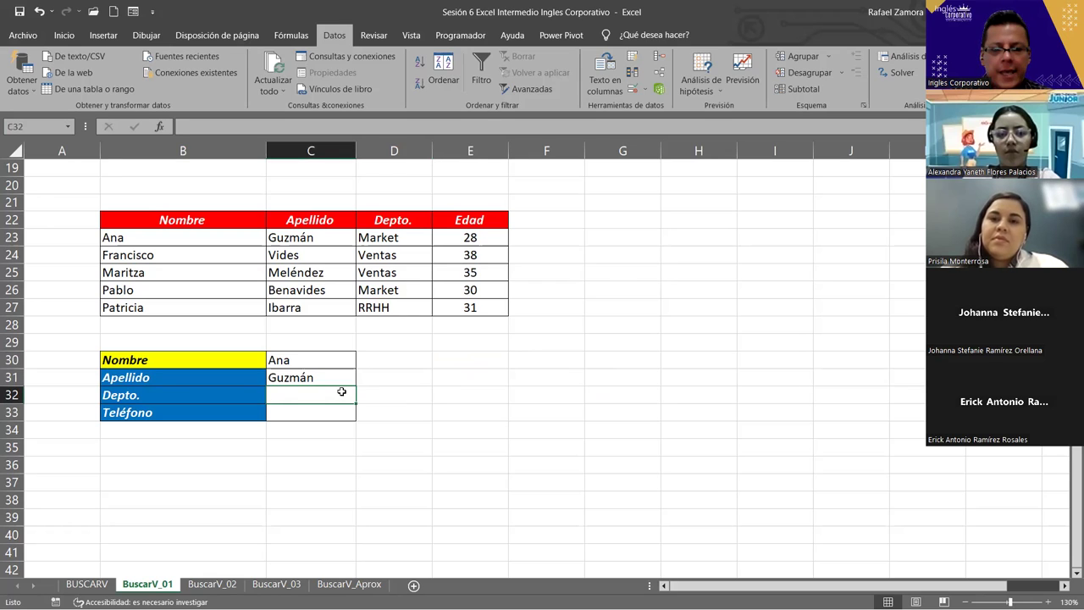
type("=")
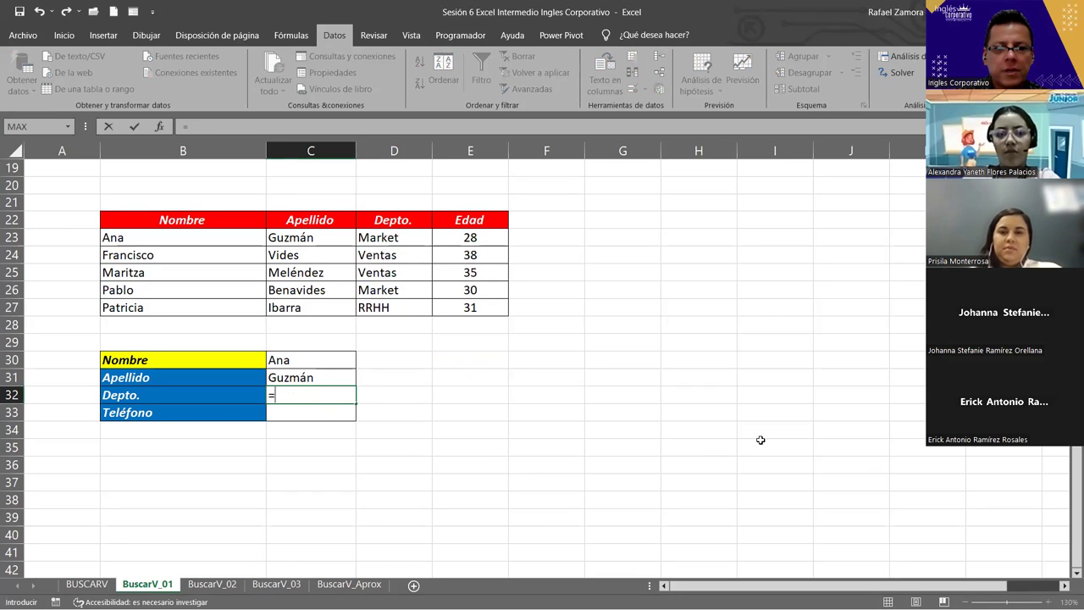
type("bus")
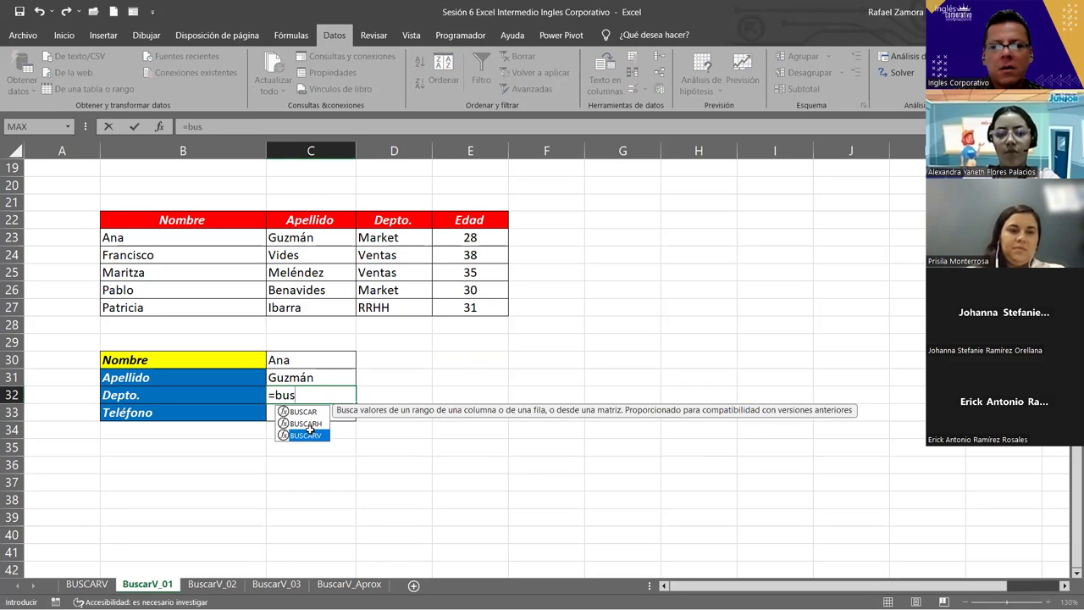
double_click(307, 434)
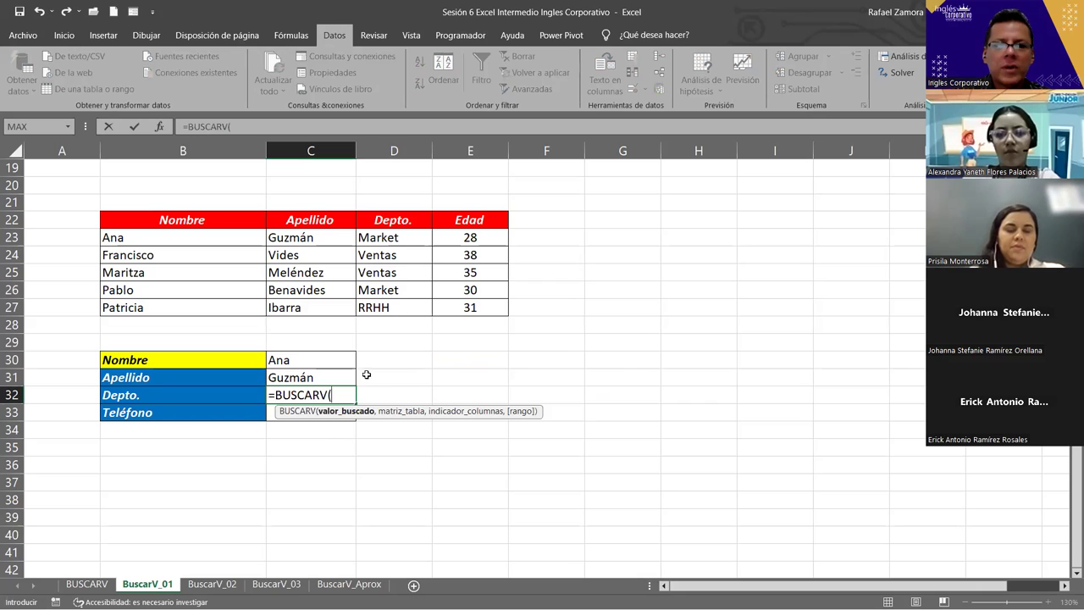
left_click(342, 377)
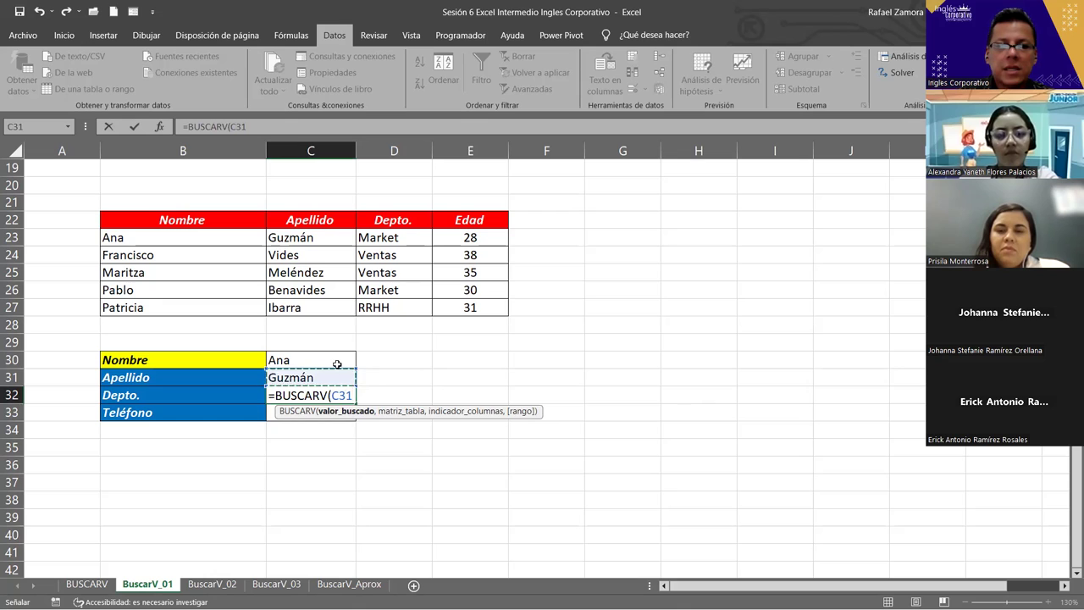
Step: Build C32's formula as =BUSCARV(C30,B23:D27,3,0) for the department
left_click(337, 363)
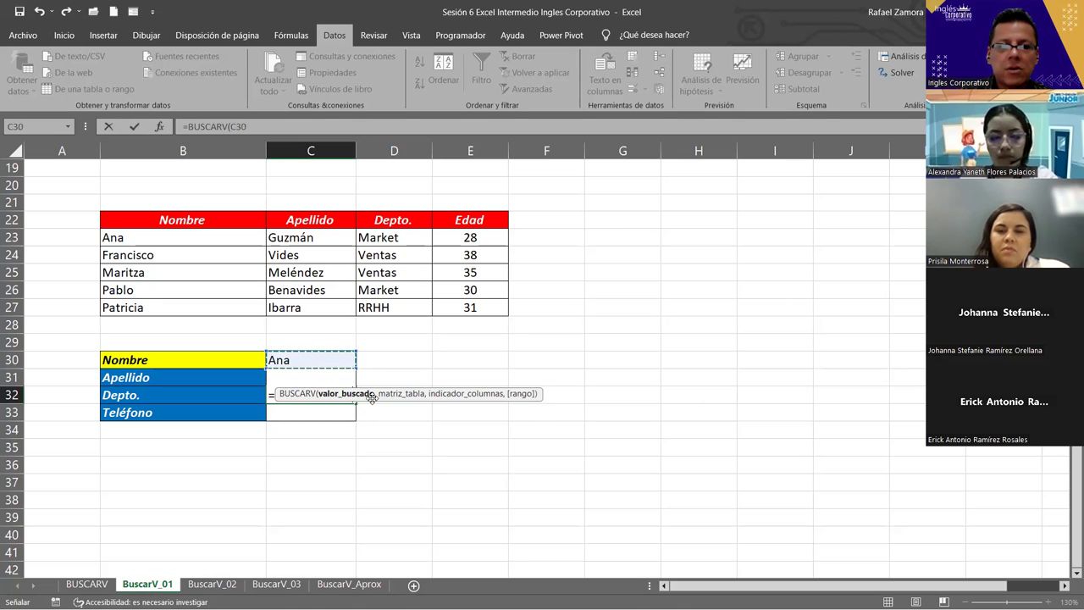
type(",")
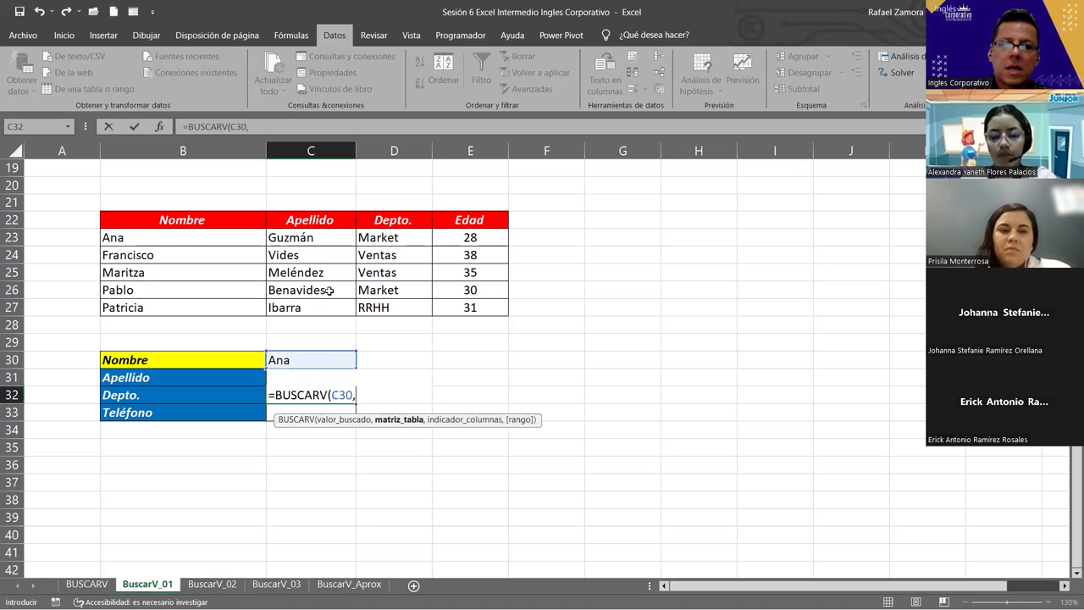
left_click(240, 239)
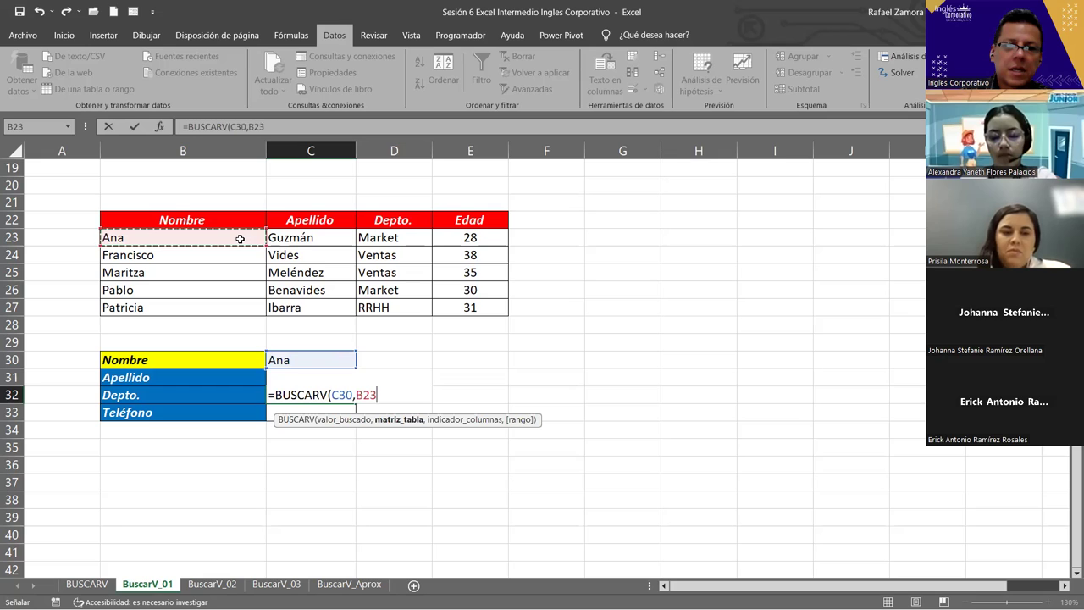
mouse_move(241, 244)
left_mouse_down()
mouse_move(484, 311)
mouse_move(409, 306)
left_mouse_up()
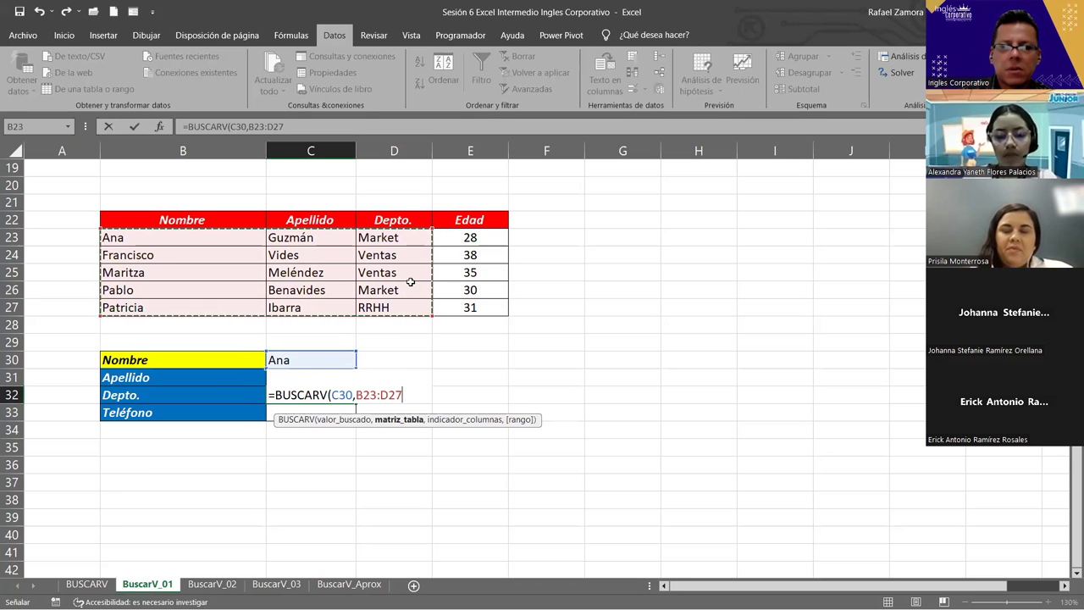
type(",3")
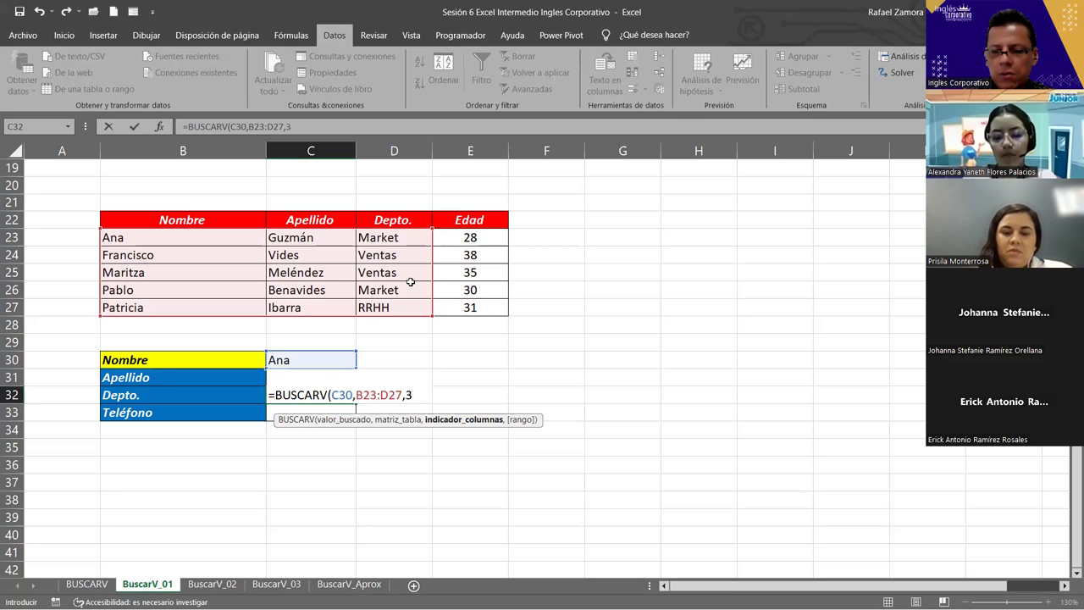
type(",0")
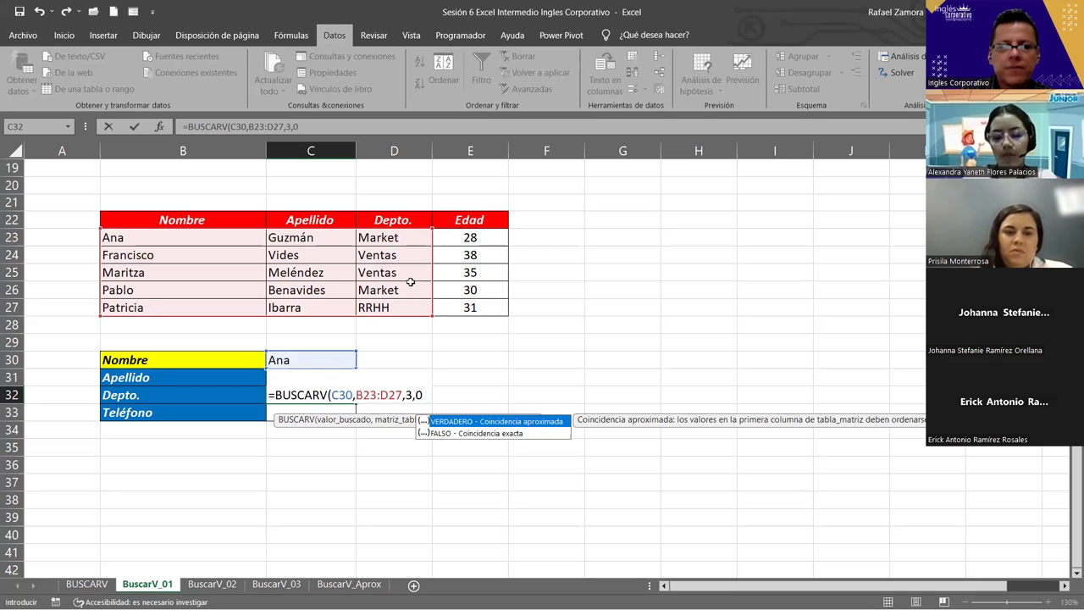
key("Return")
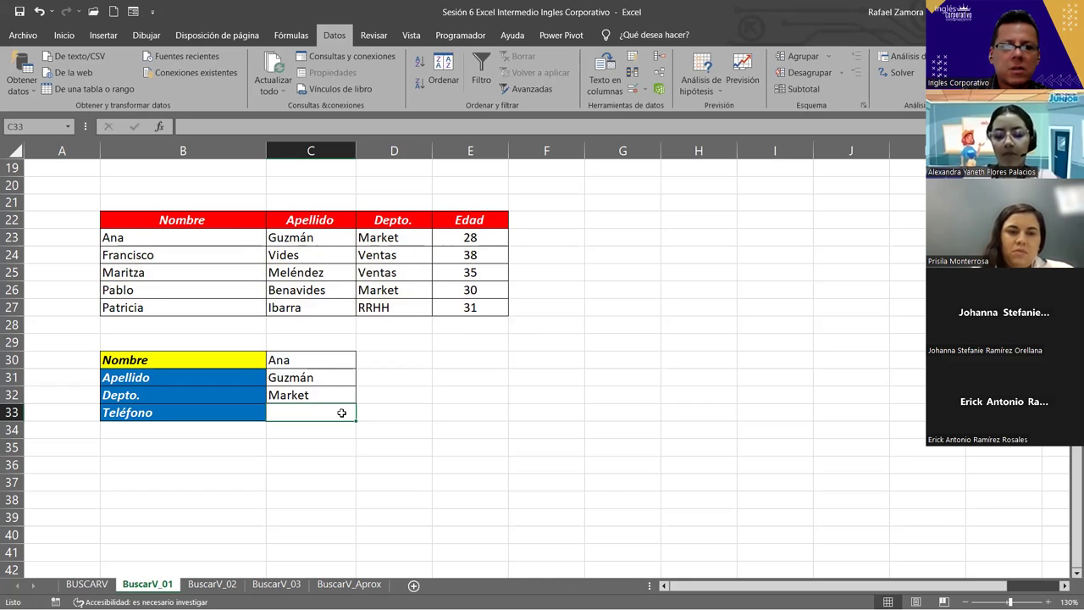
Step: Enter =BUSCARV(C30,B23:E27,4,0) in C33 so it returns the age 28
type("=")
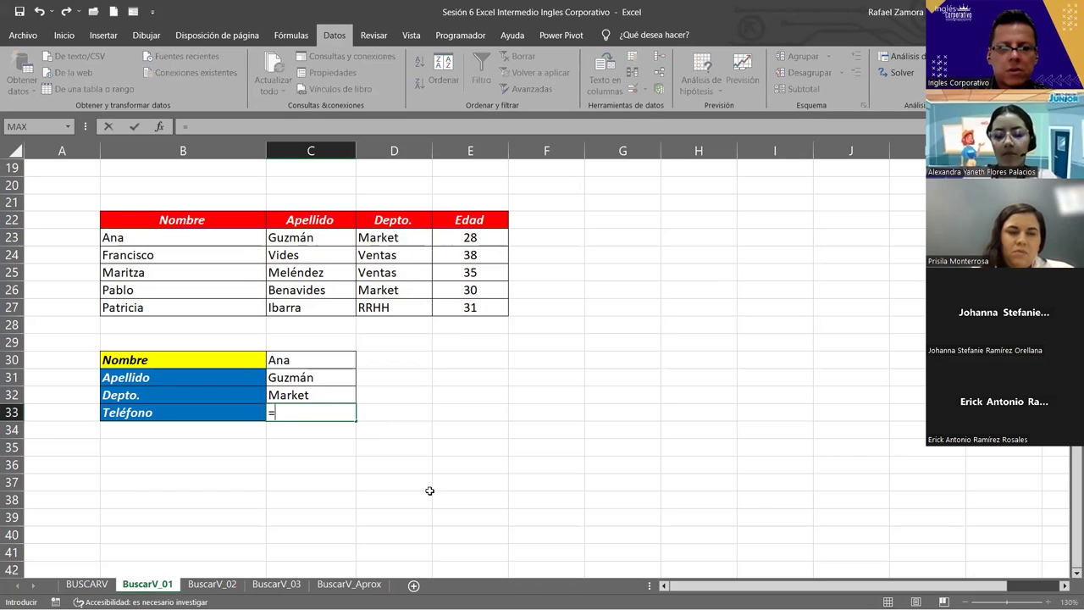
type("busca")
double_click(306, 453)
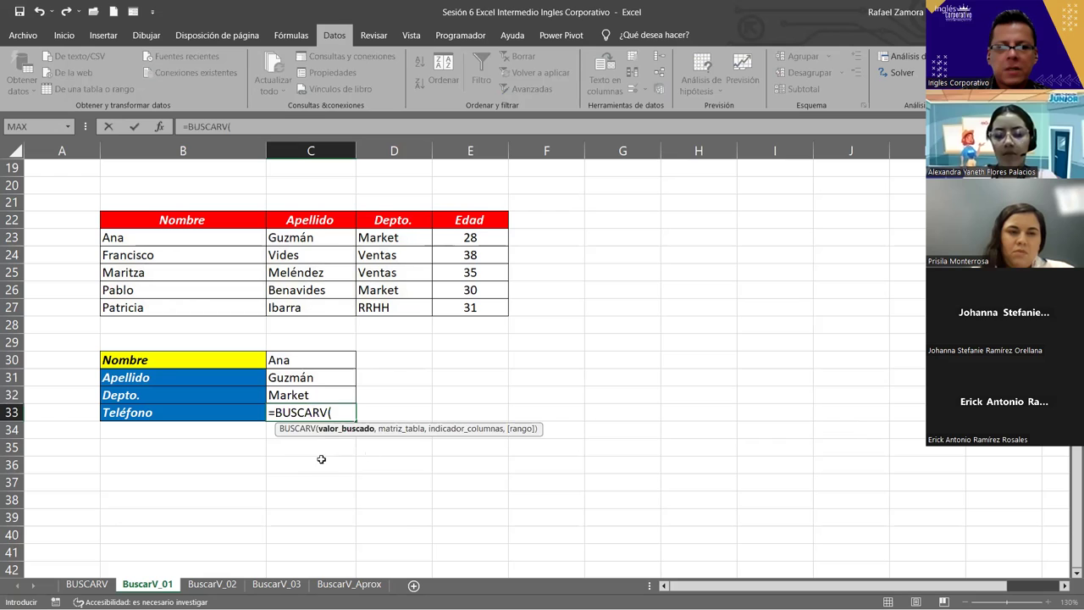
left_click(324, 359)
type(",")
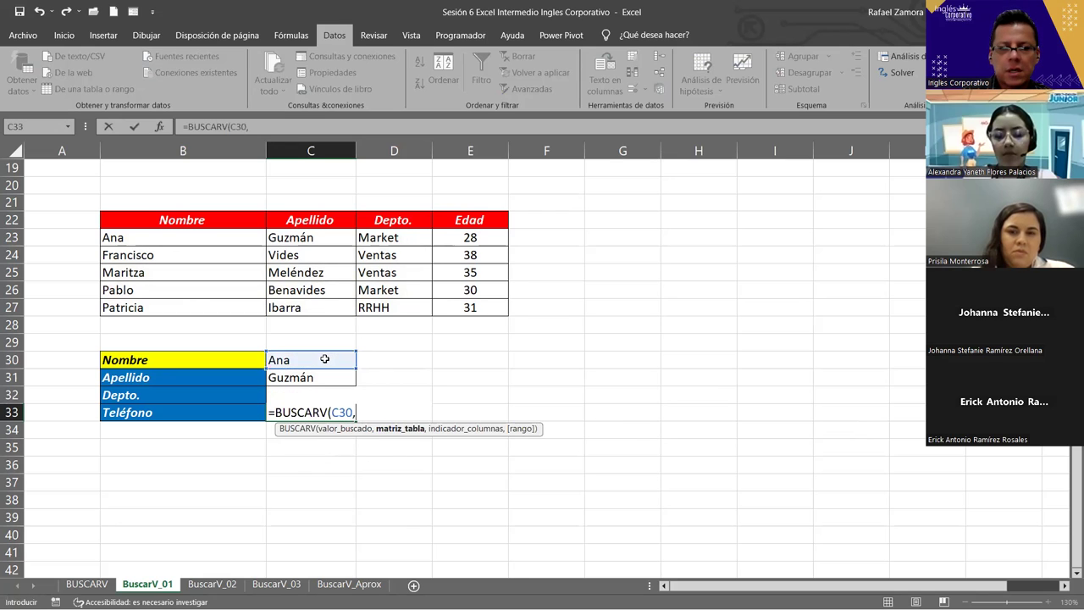
left_click(214, 234)
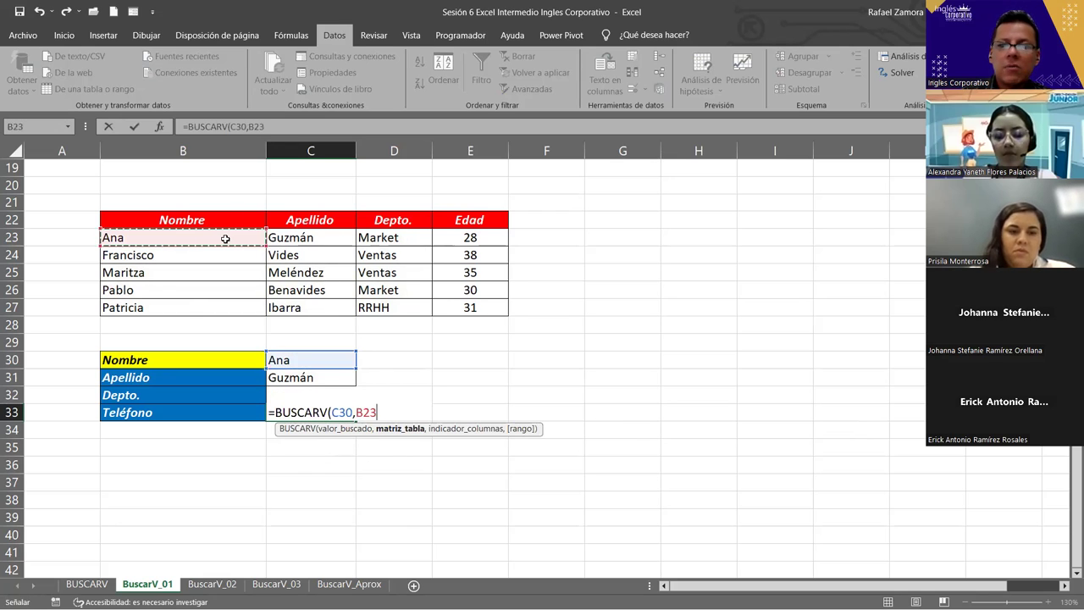
left_click(477, 306, "shift")
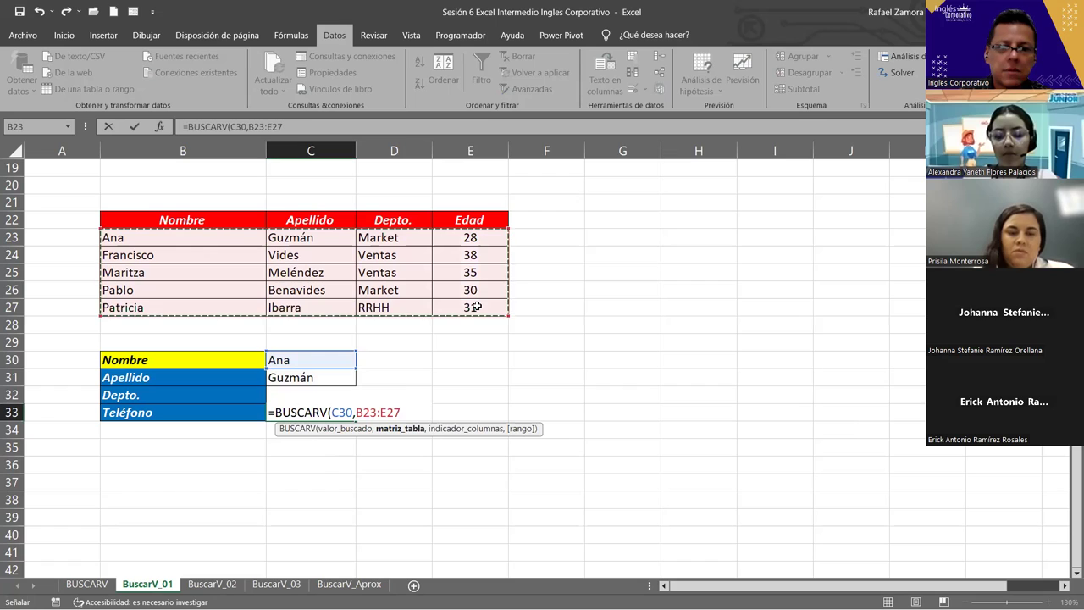
type(",4")
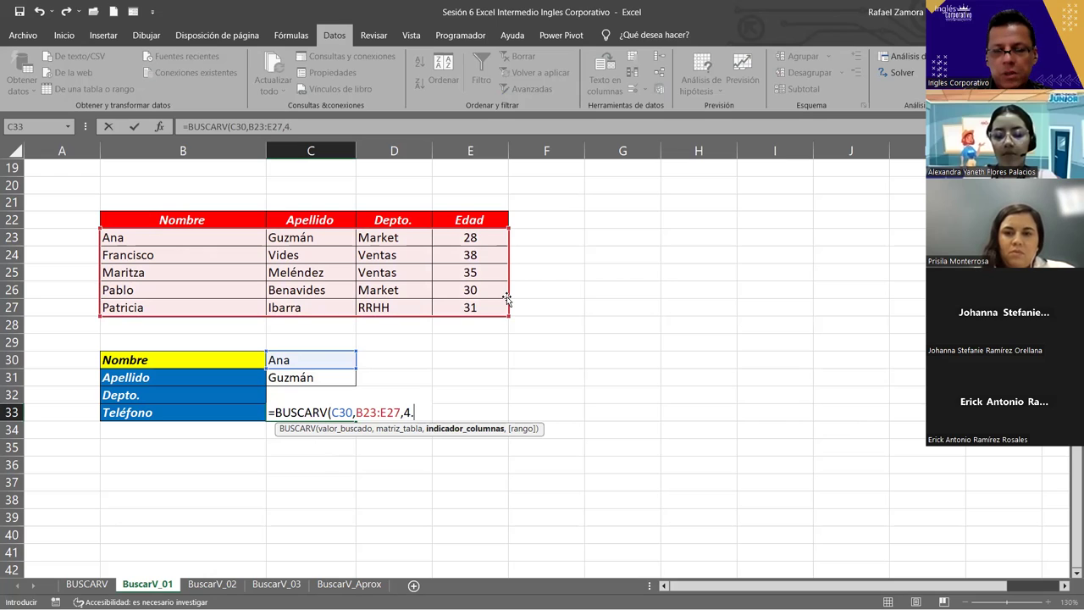
key("BackSpace")
type(",0")
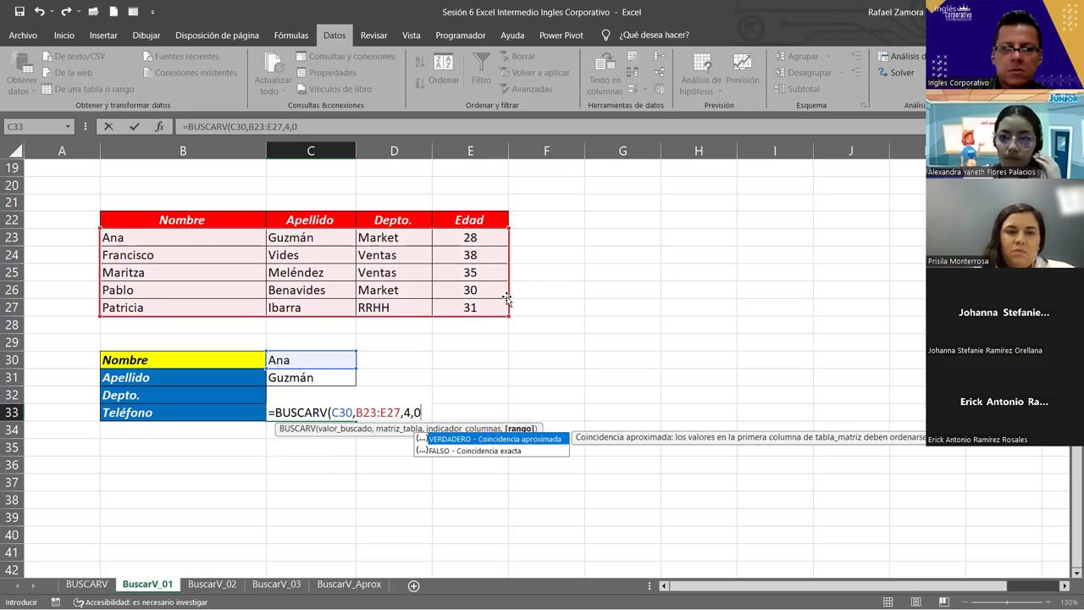
key("Return")
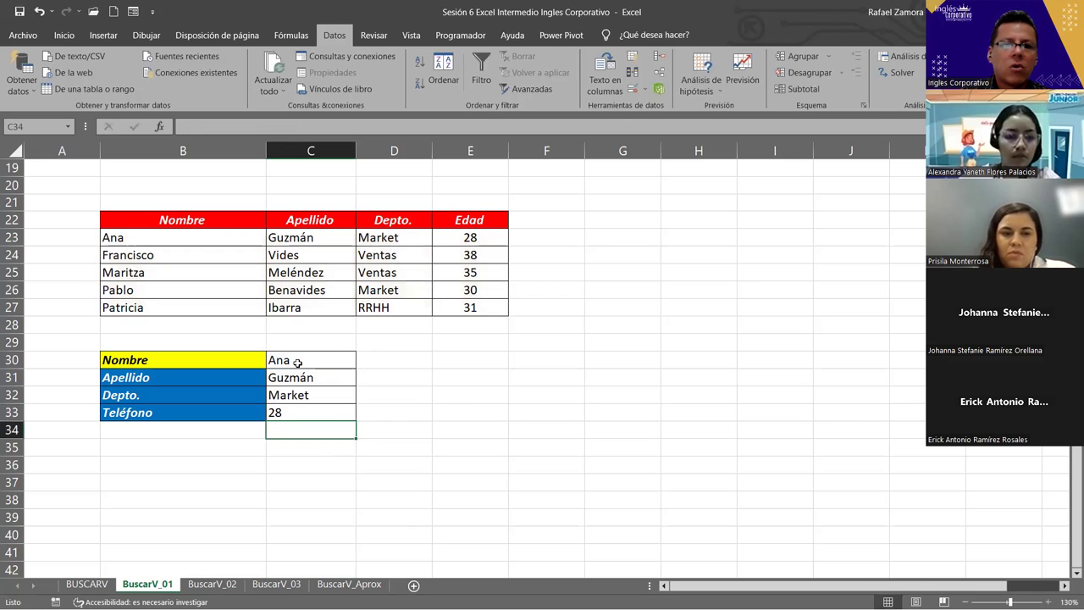
left_click(354, 363)
Step: Choose Francisco, then Pablo, then Patricia in the C30 name dropdown
left_click(362, 361)
left_click(331, 387)
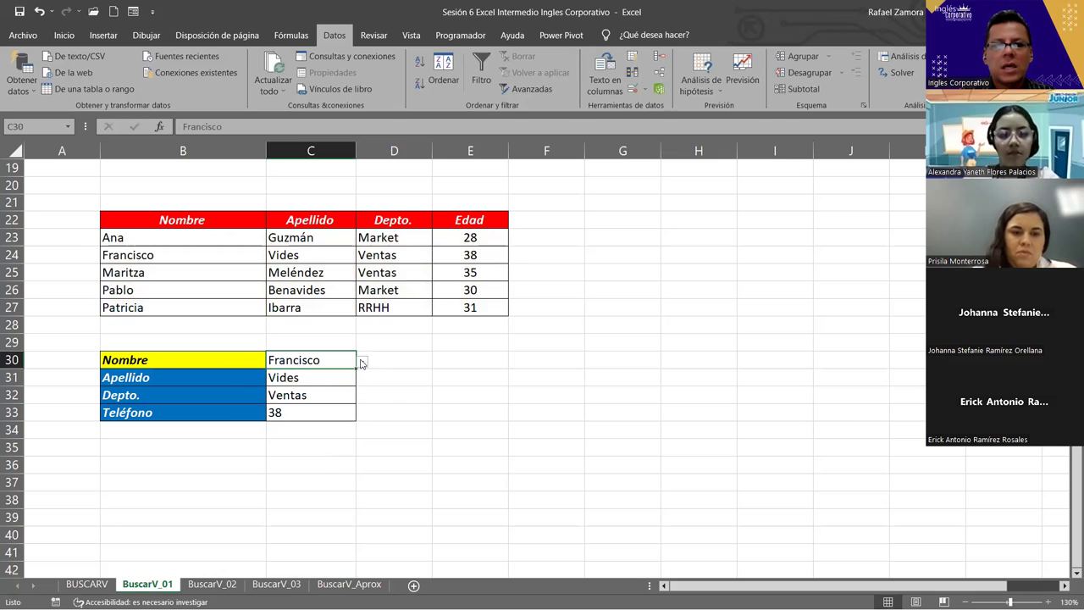
left_click(362, 362)
left_click(286, 412)
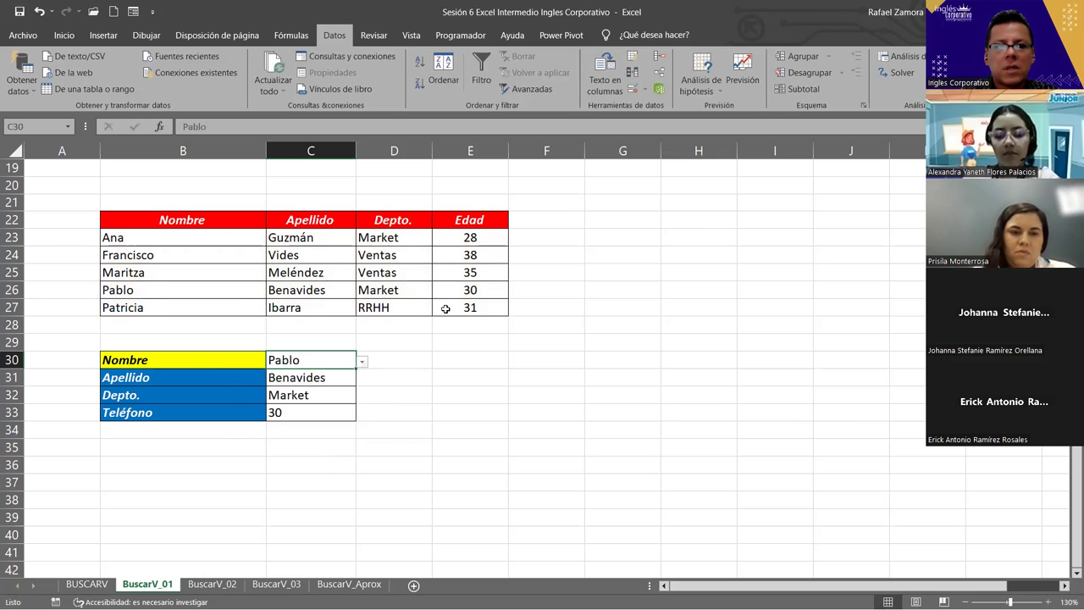
left_click(363, 362)
left_click(314, 426)
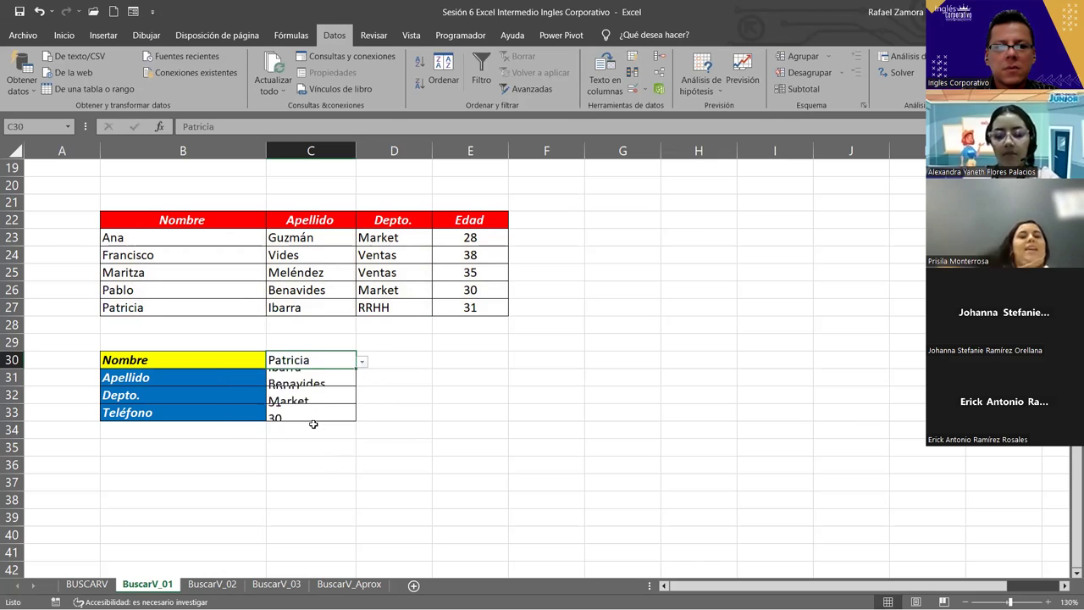
Step: Narrow the surname formula's lookup range in C31 to B23:C27
left_click(328, 378)
double_click(328, 379)
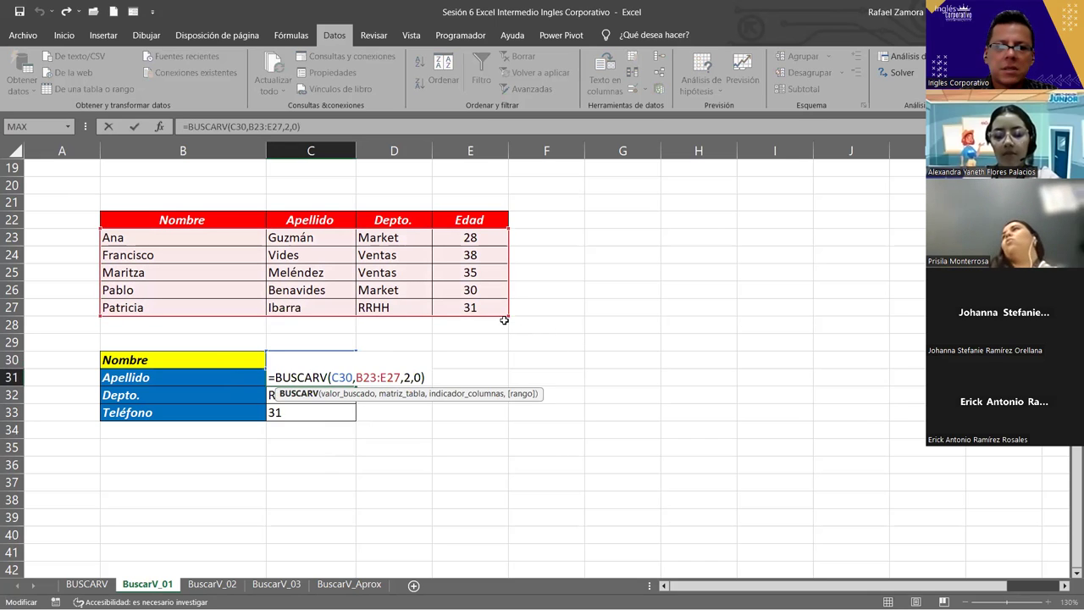
left_click_drag(508, 313, 344, 310)
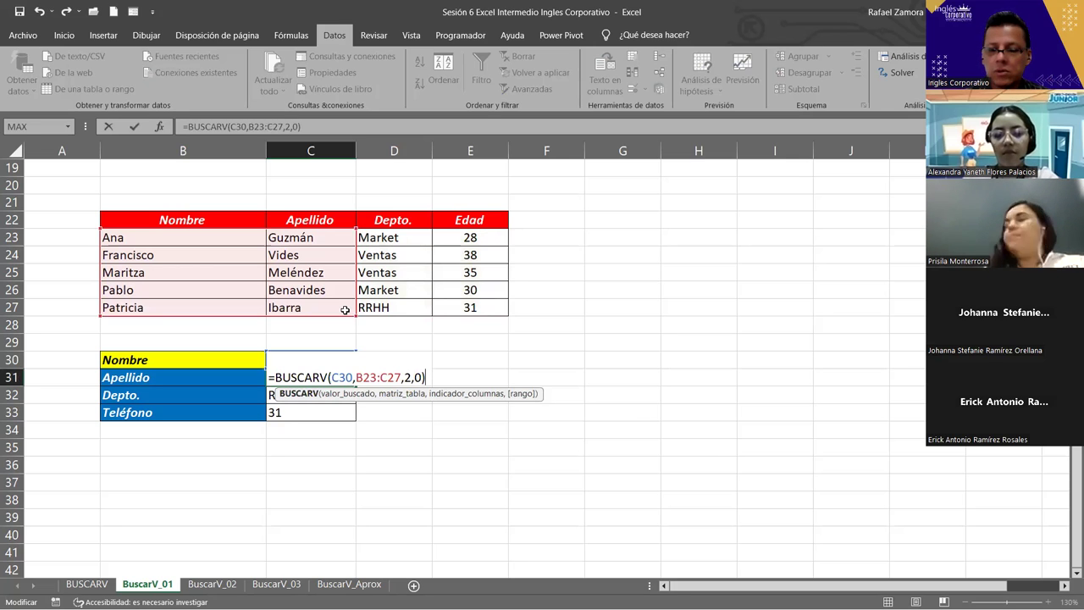
key("Return")
scroll(457, 428, "up", 1)
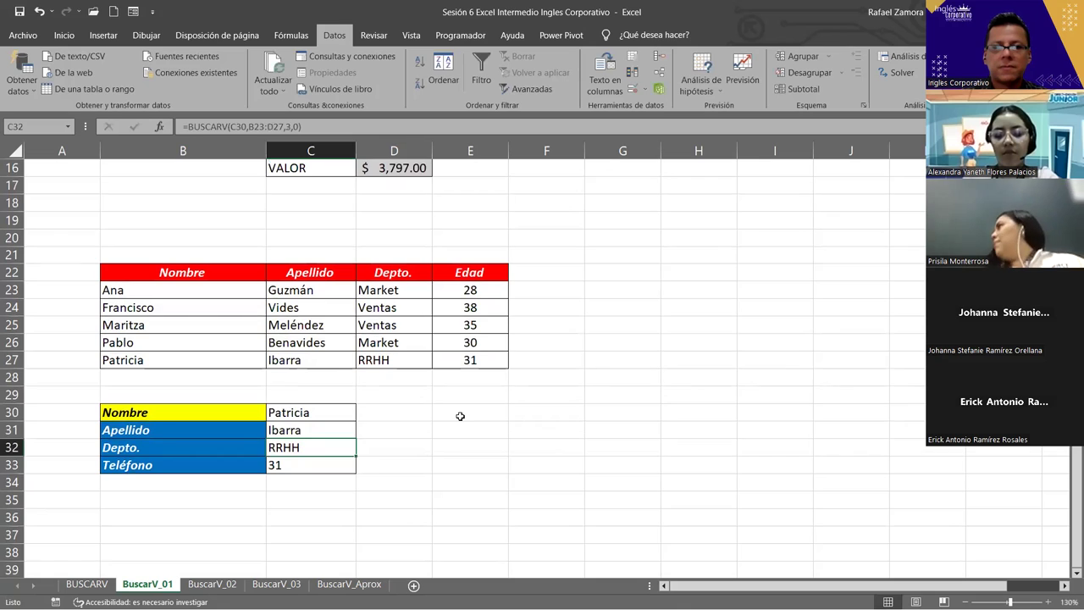
scroll(457, 428, "down", 1)
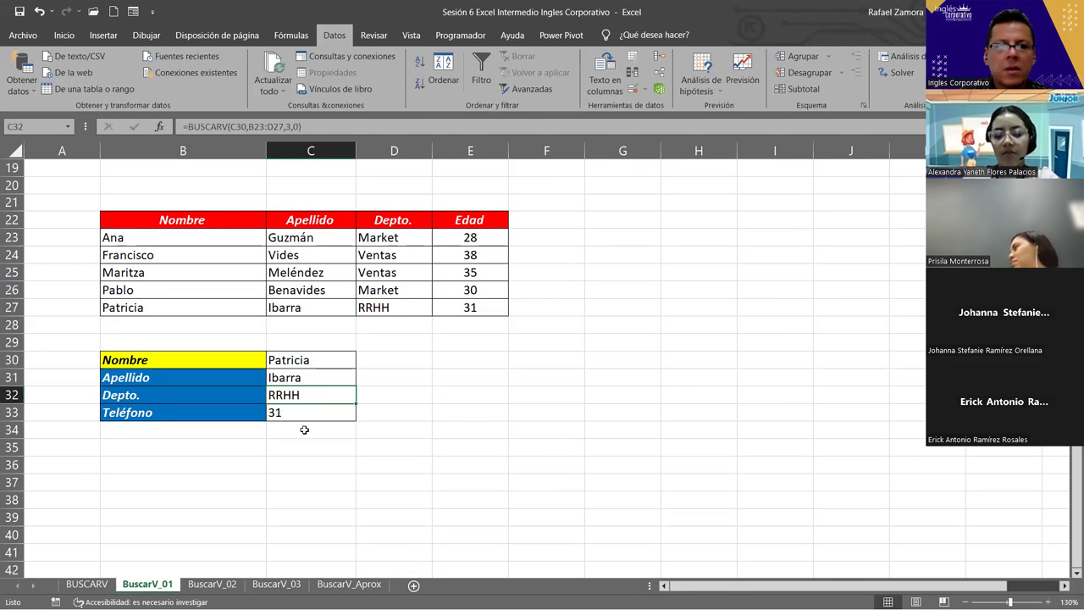
Step: Move to the BuscarV_02 practice sheet with its Nombre–Teléfono list
scroll(483, 385, "up", 2)
scroll(484, 452, "up", 4)
scroll(520, 353, "down", 3)
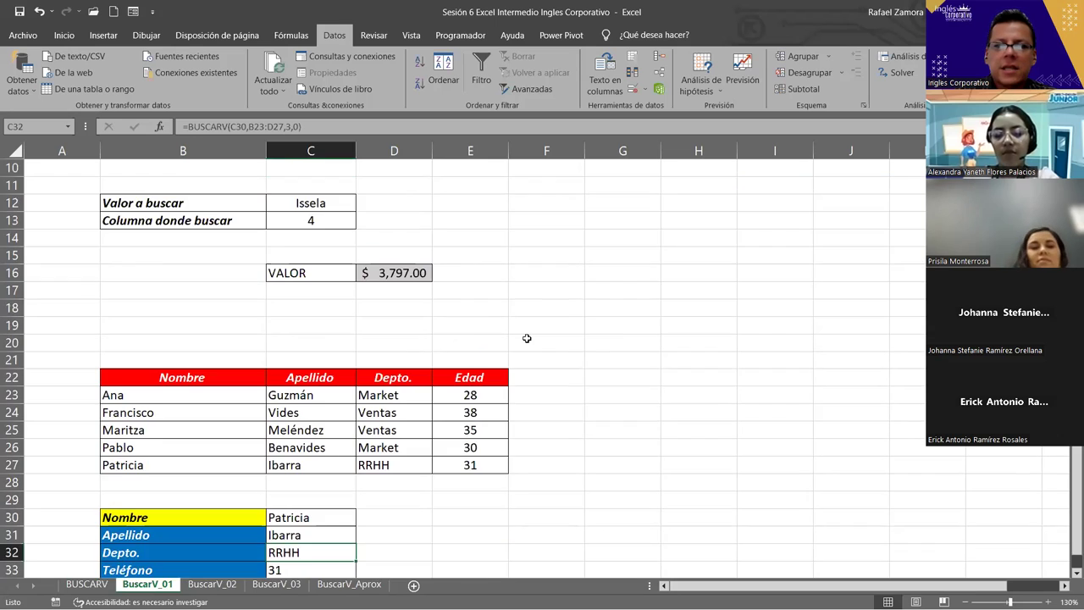
scroll(527, 338, "down", 1)
scroll(526, 338, "down", 3)
scroll(527, 338, "down", 1, "ctrl")
scroll(527, 338, "up", 6)
scroll(527, 337, "up", 1)
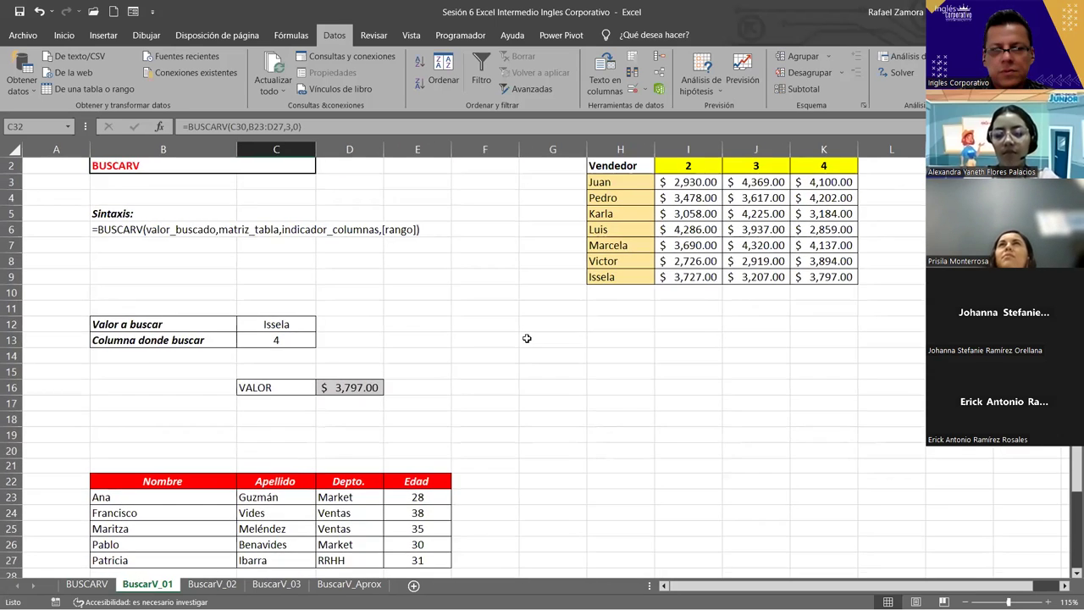
scroll(527, 338, "down", 1, "ctrl")
scroll(526, 338, "down", 3)
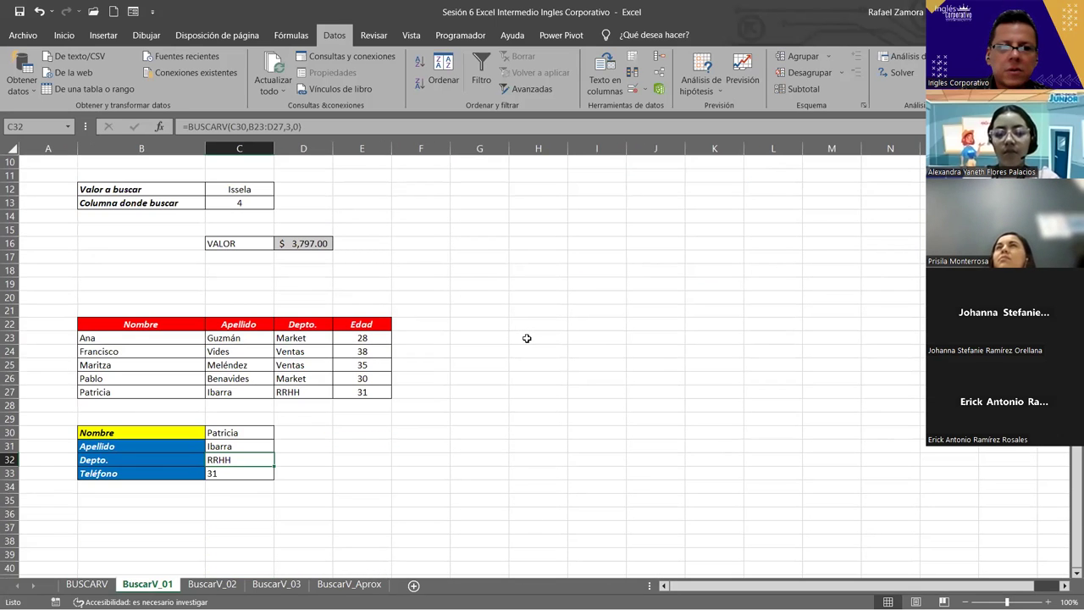
left_click(213, 584)
scroll(273, 403, "up", 1, "ctrl")
Step: Paste the EN PRACTICA banner at cell E9, below the Búsqueda and Resultado cells
scroll(275, 403, "up", 1, "ctrl")
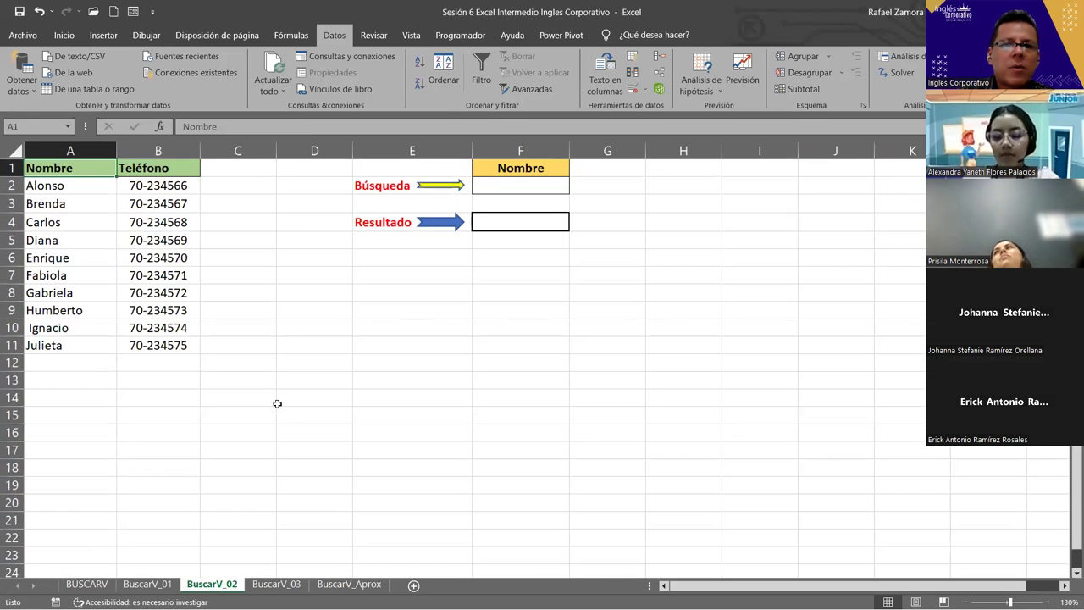
scroll(278, 404, "up", 1, "ctrl")
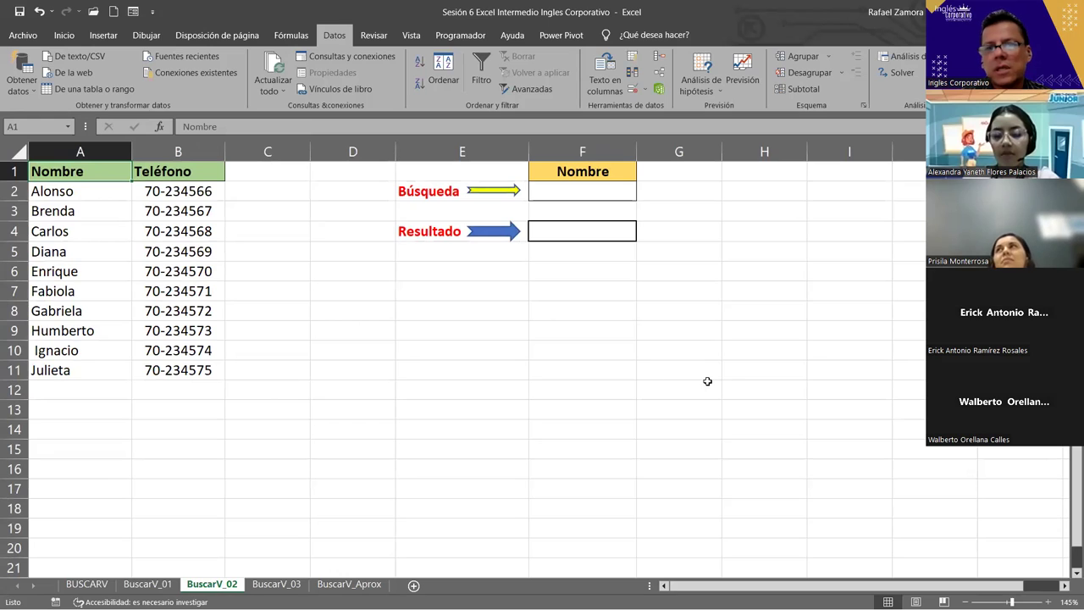
left_click(610, 191)
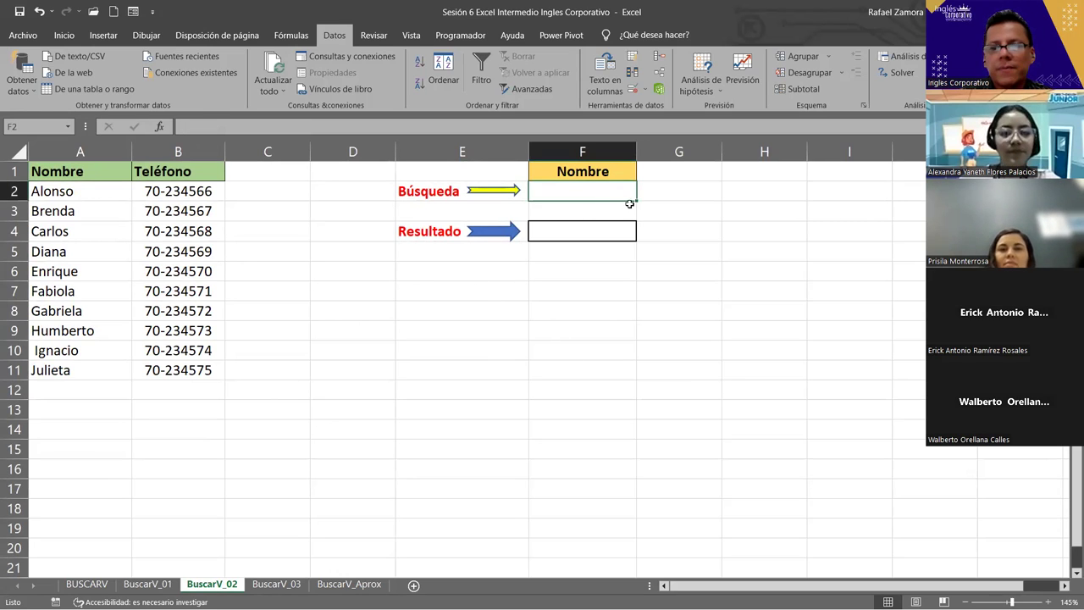
left_click(573, 227)
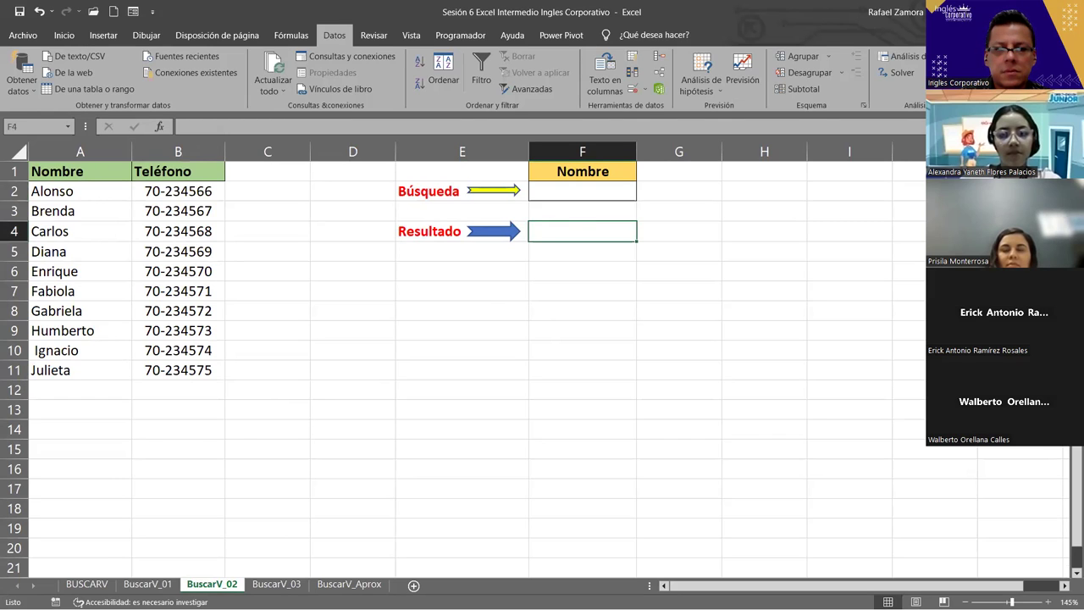
key("ctrl+c")
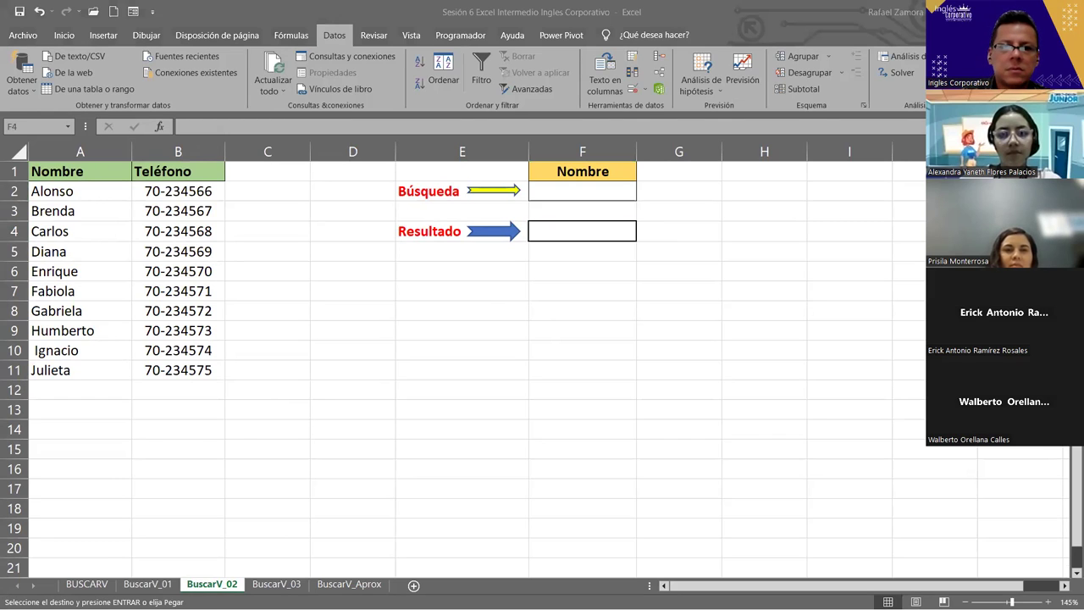
left_click(448, 329)
key("ctrl+v")
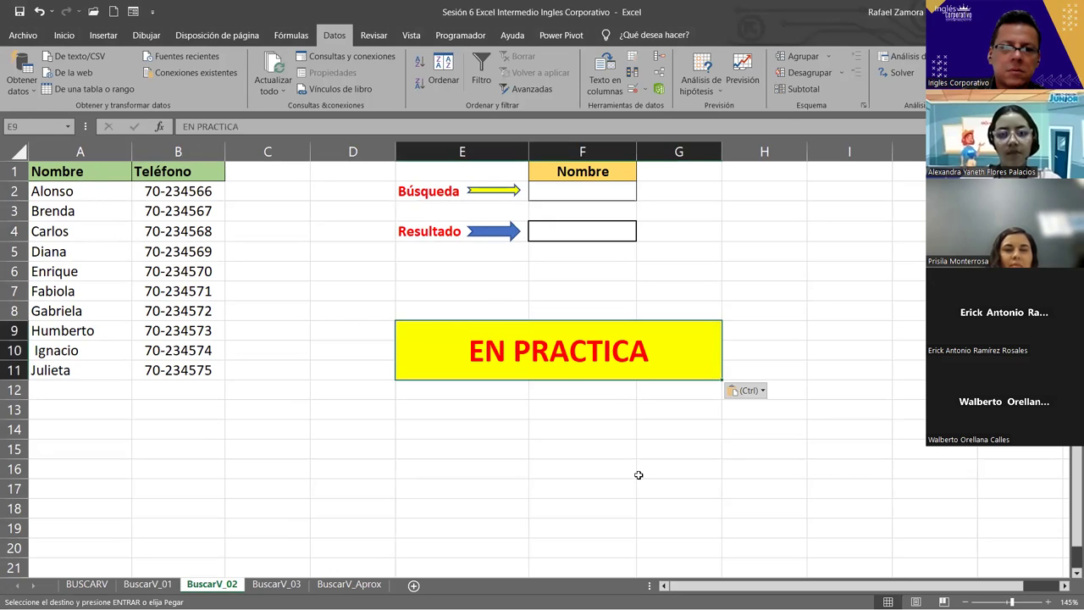
left_click(640, 469)
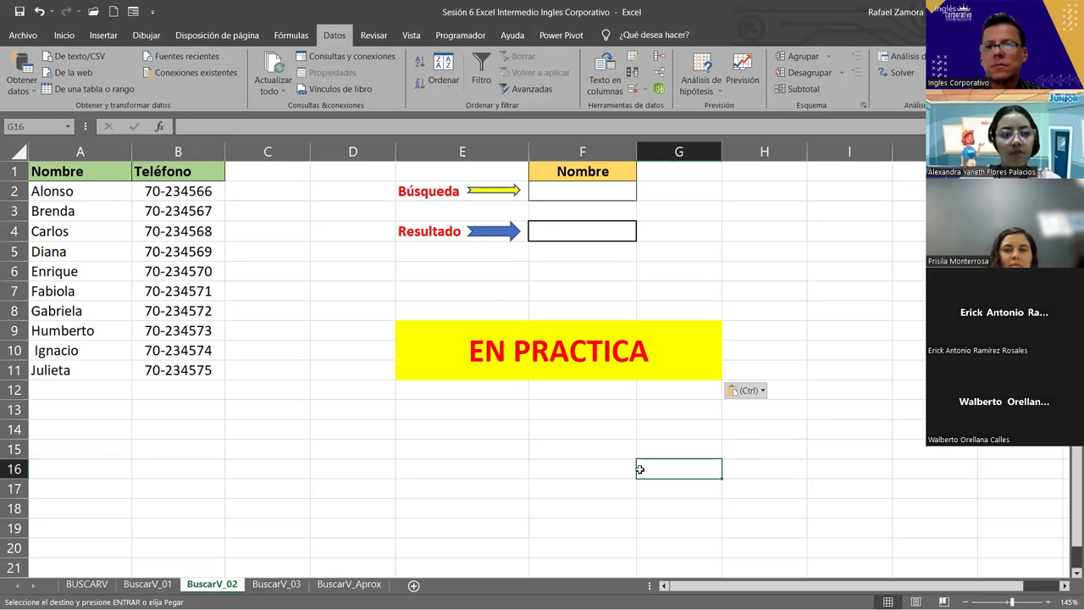
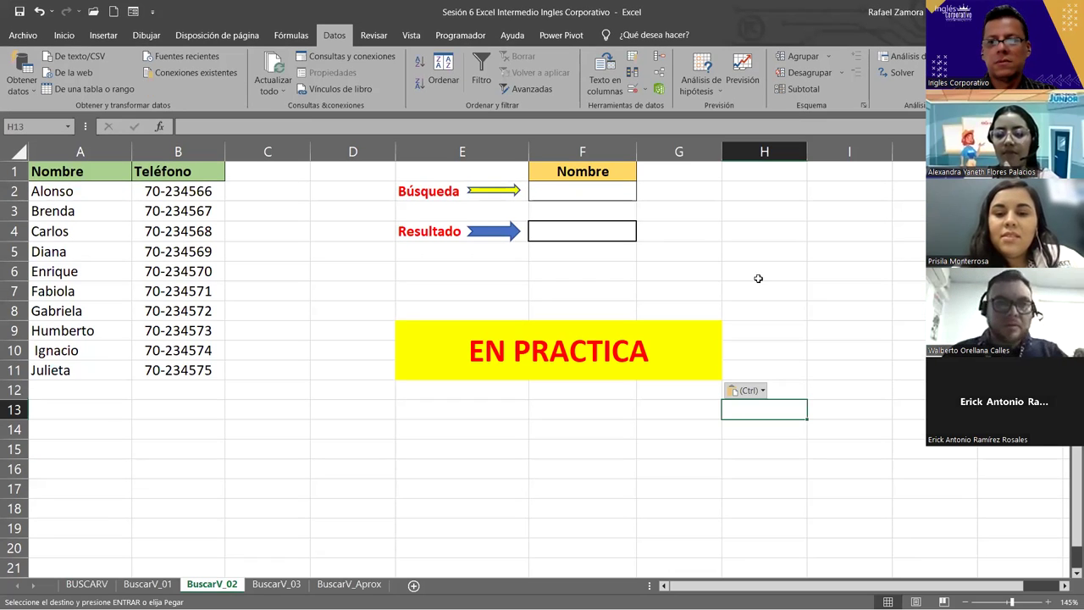
Step: Enter Alonso as the search name in cell F2
left_click(759, 281)
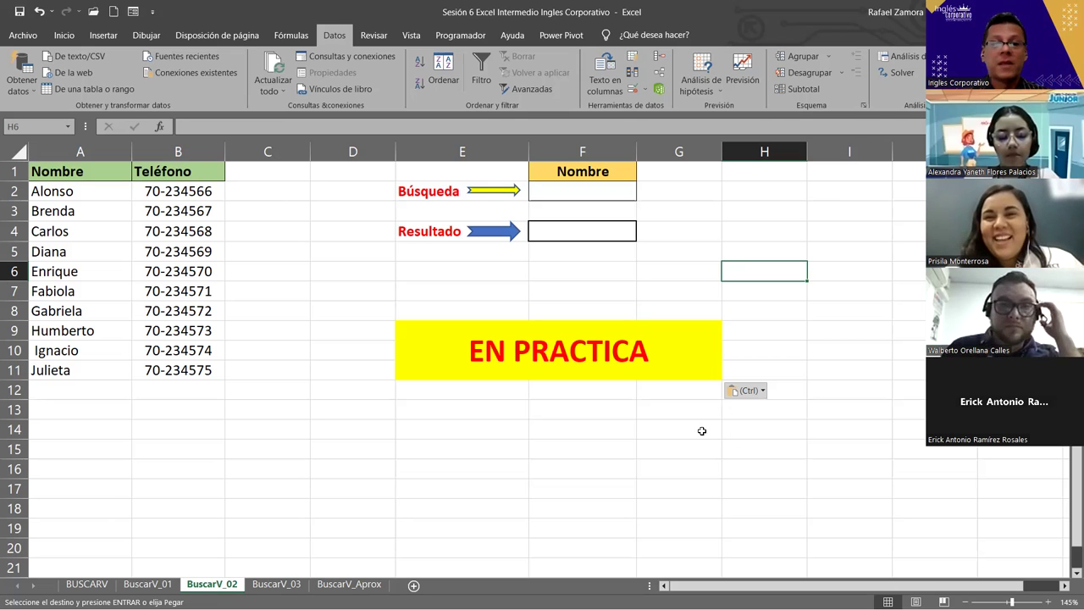
left_click(590, 195)
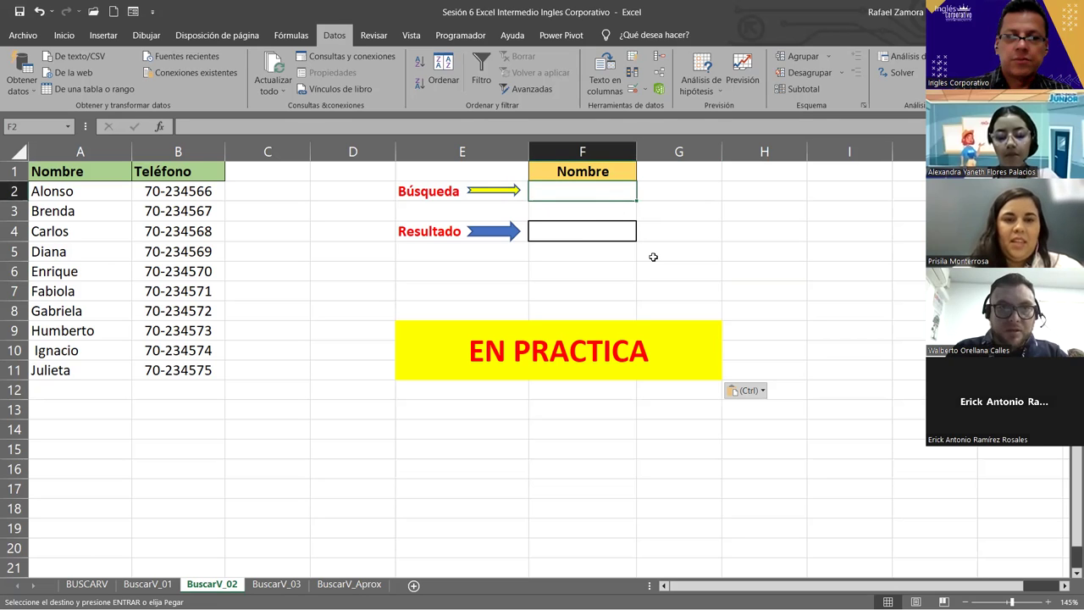
type("Alonso")
key("Return")
Step: In F4, enter =BUSCARV(F2,A2:B11,2,0) to return the phone for the name in F2
left_click(595, 234)
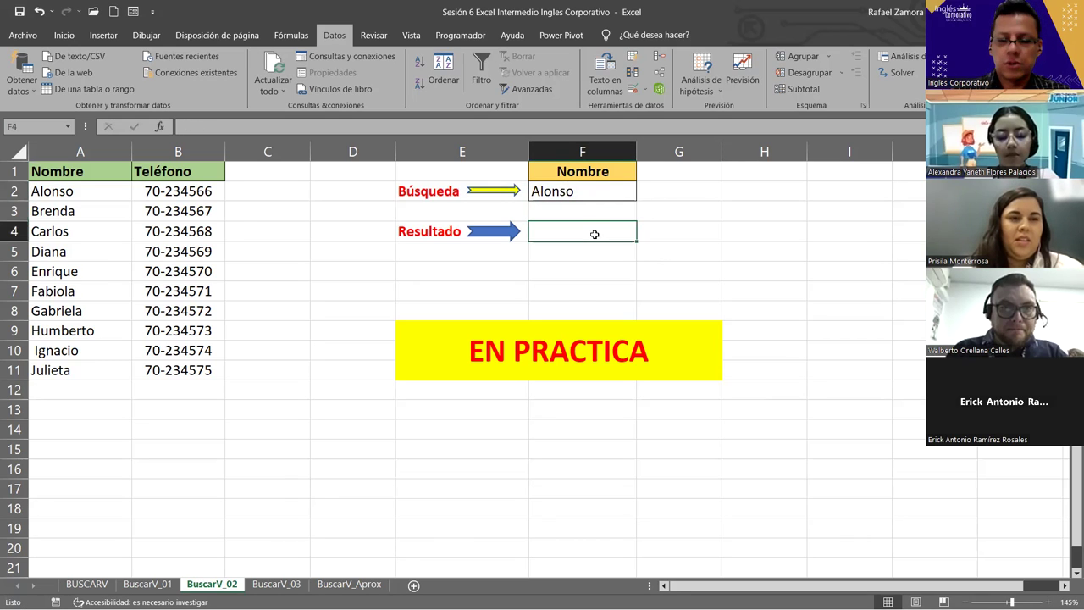
type("=b")
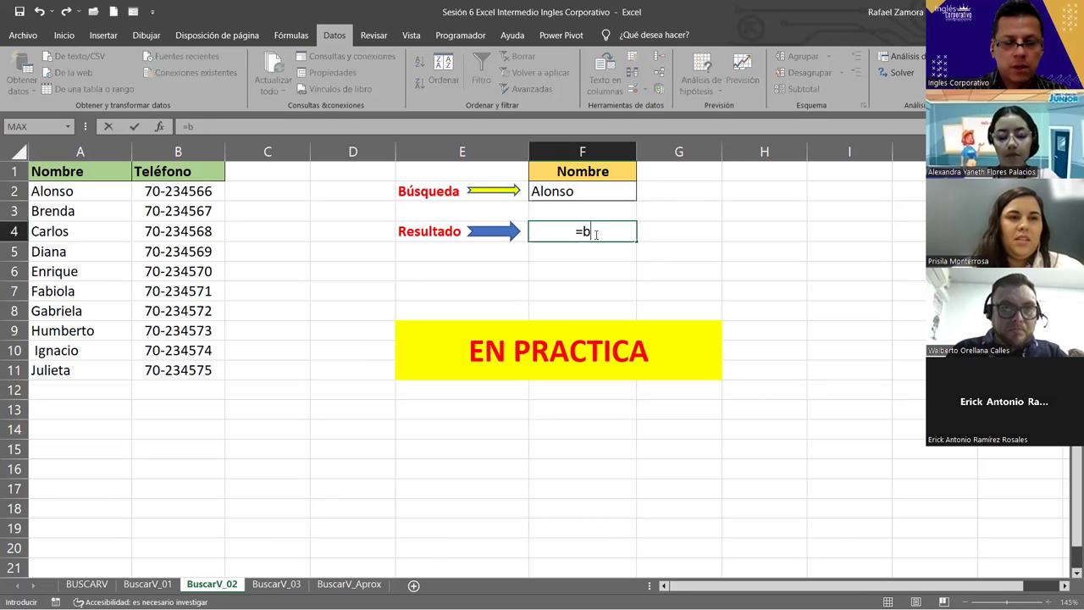
type("uscar")
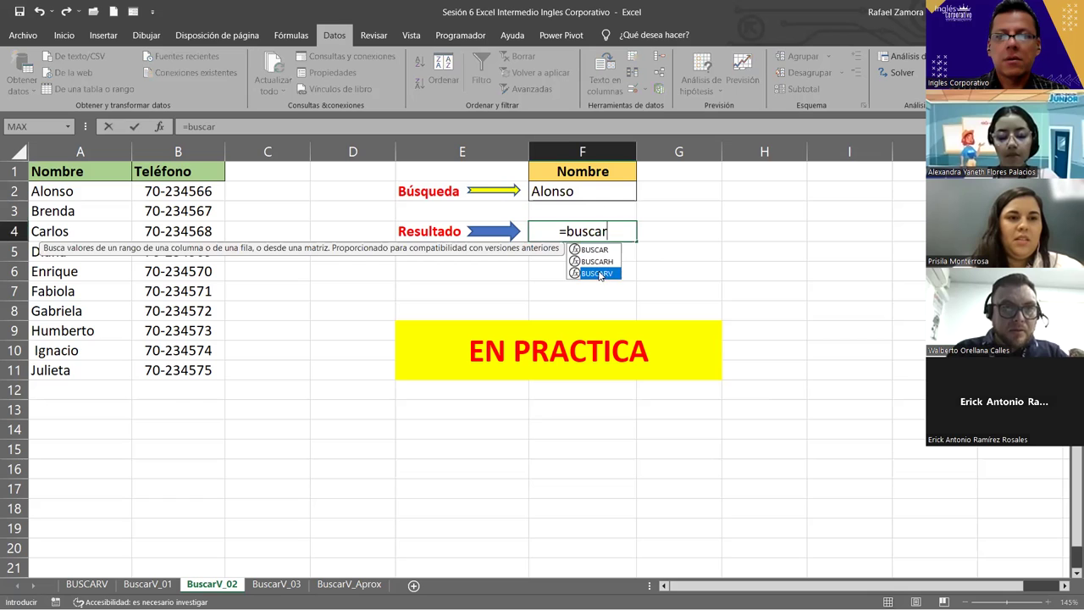
key("Tab")
left_click(550, 189)
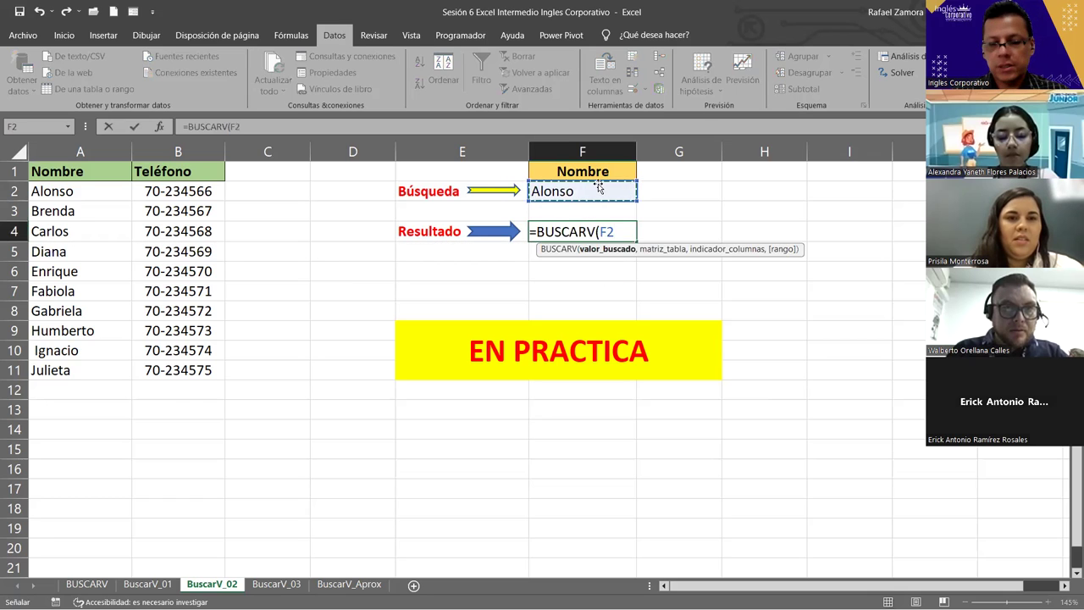
type(",")
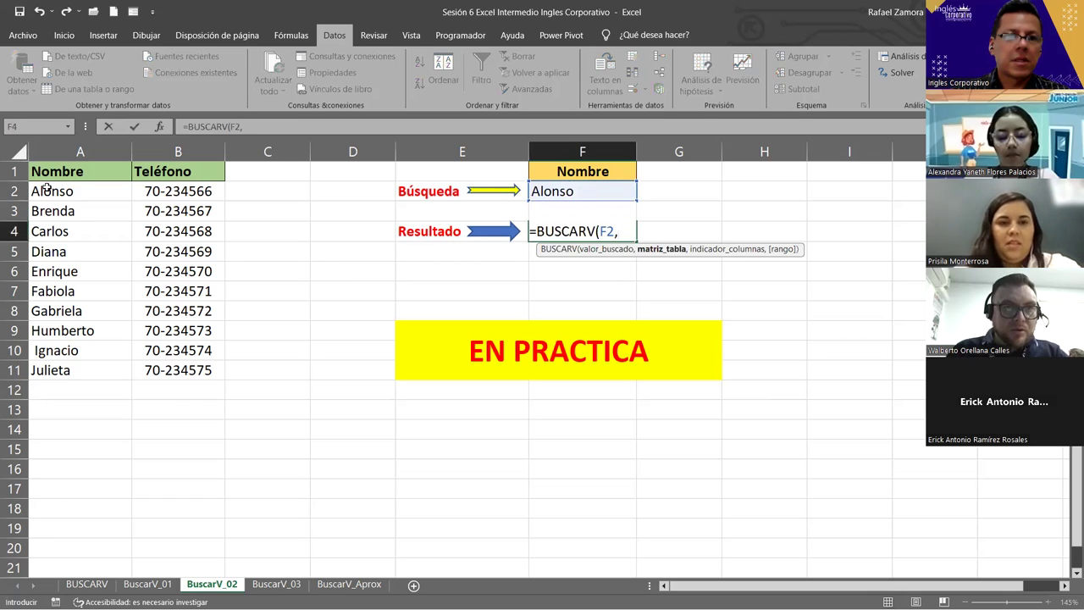
left_click(46, 189)
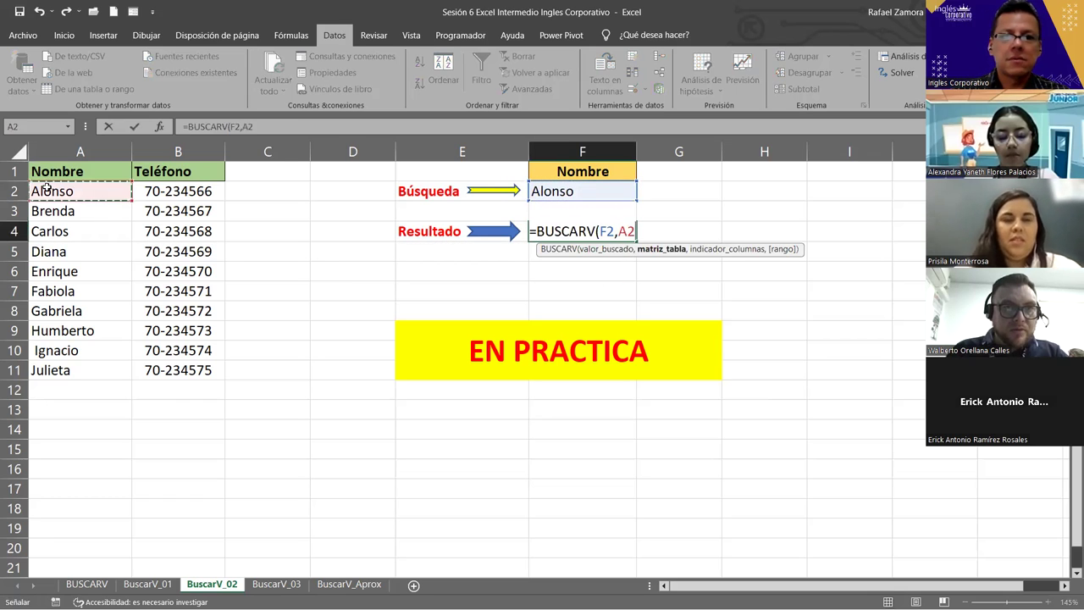
left_click(153, 370, "shift")
type(",2")
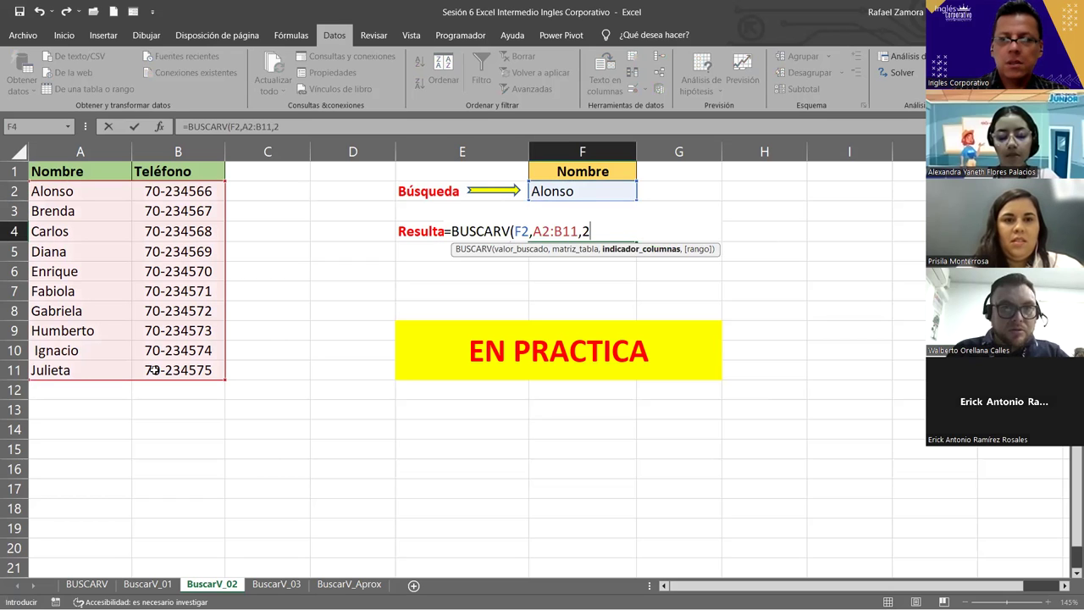
type(",0")
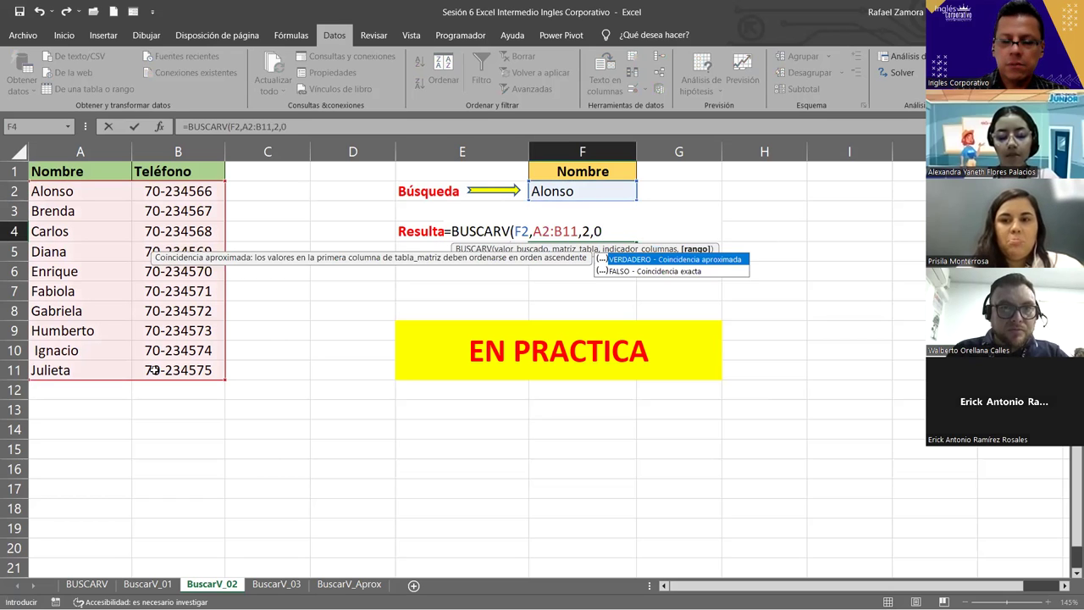
key("Return")
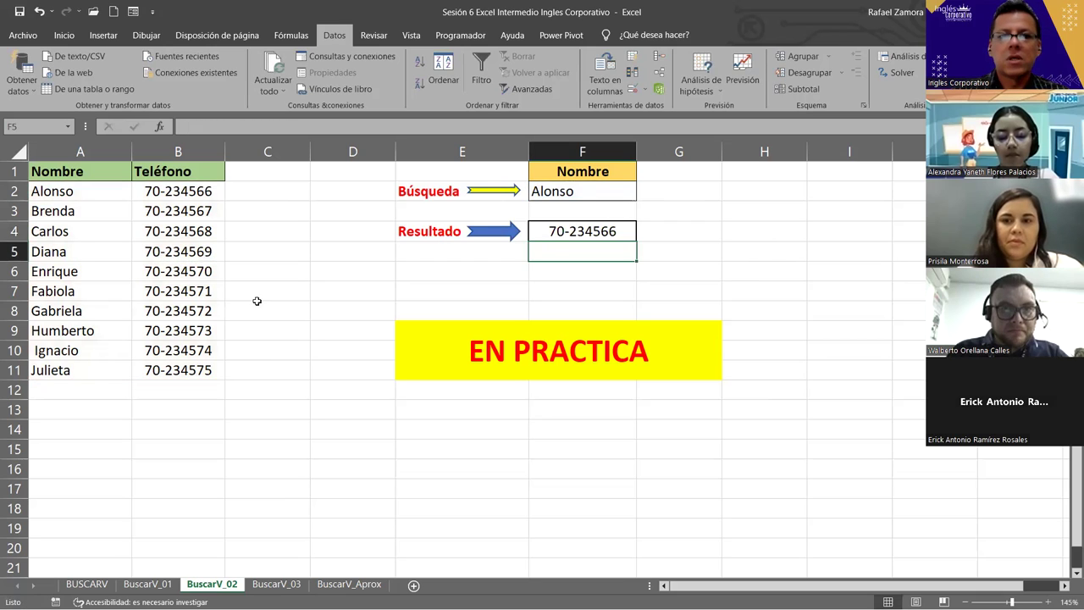
Step: Enter Carlos, then Diana, as the search name in F2, correcting typos
left_click(592, 191)
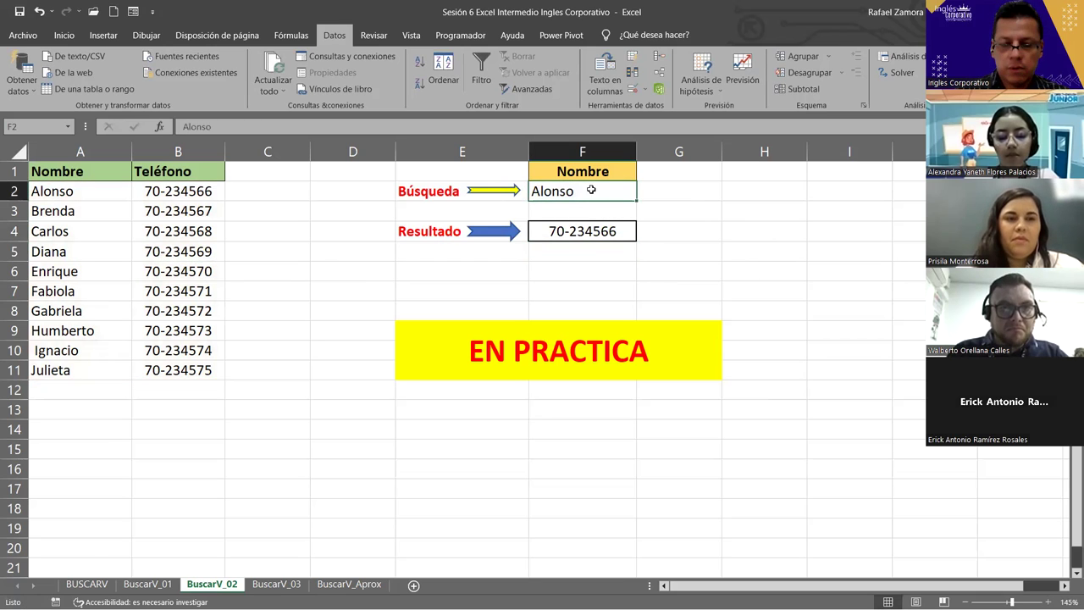
type("Carelo")
key("BackSpace")
key("BackSpace")
key("BackSpace")
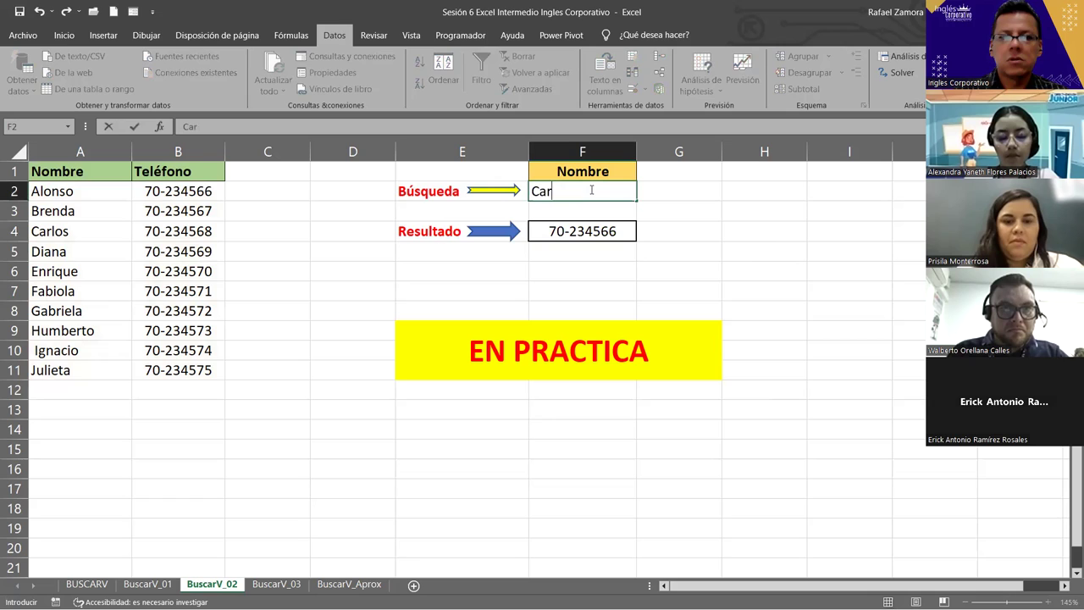
type("lso")
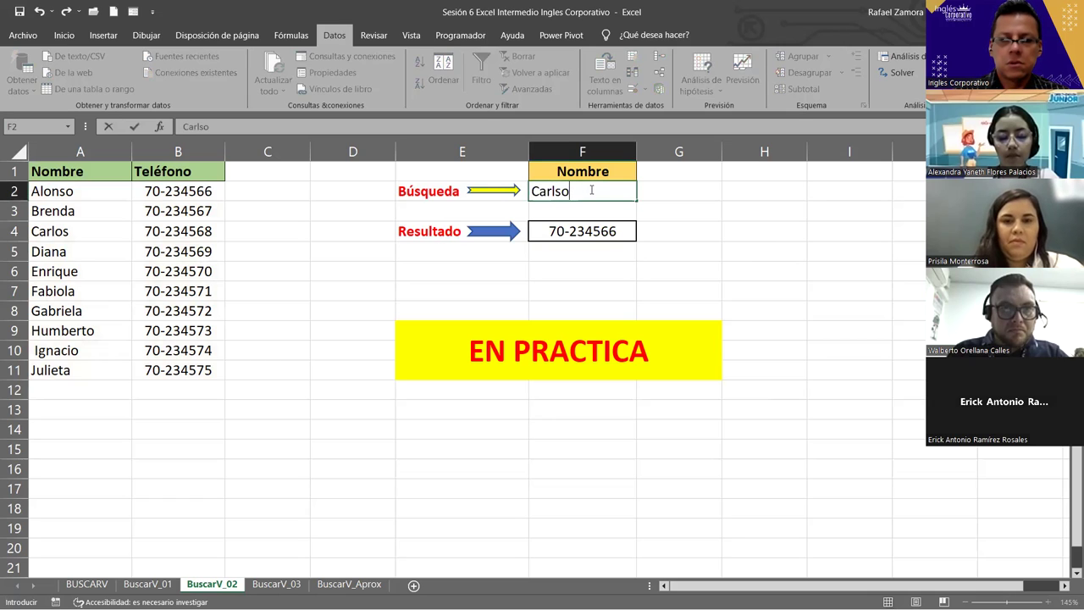
key("BackSpace")
key("BackSpace")
type("os")
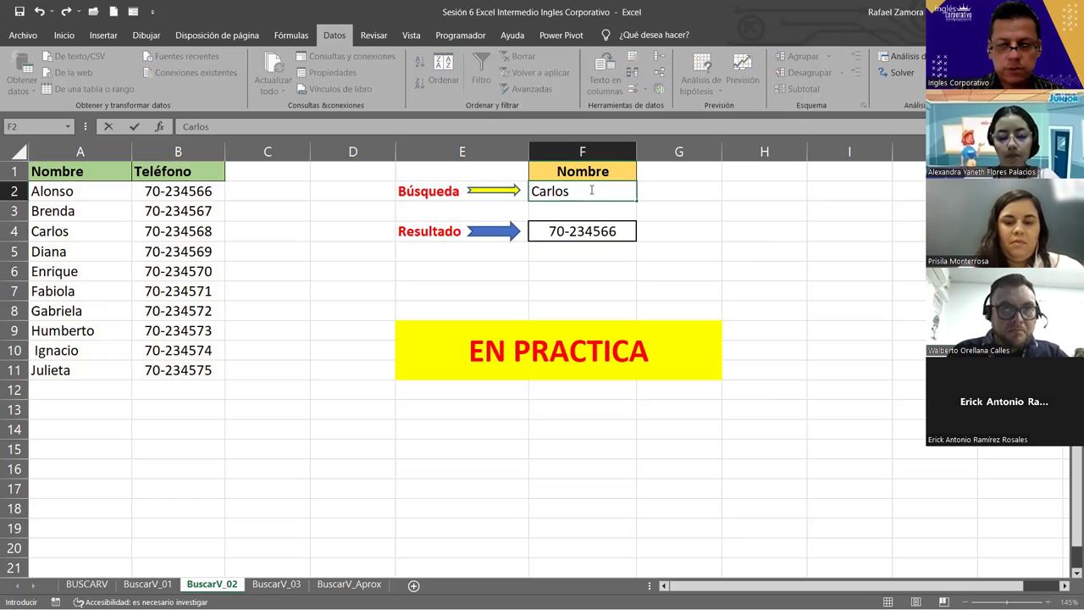
key("ctrl+Return")
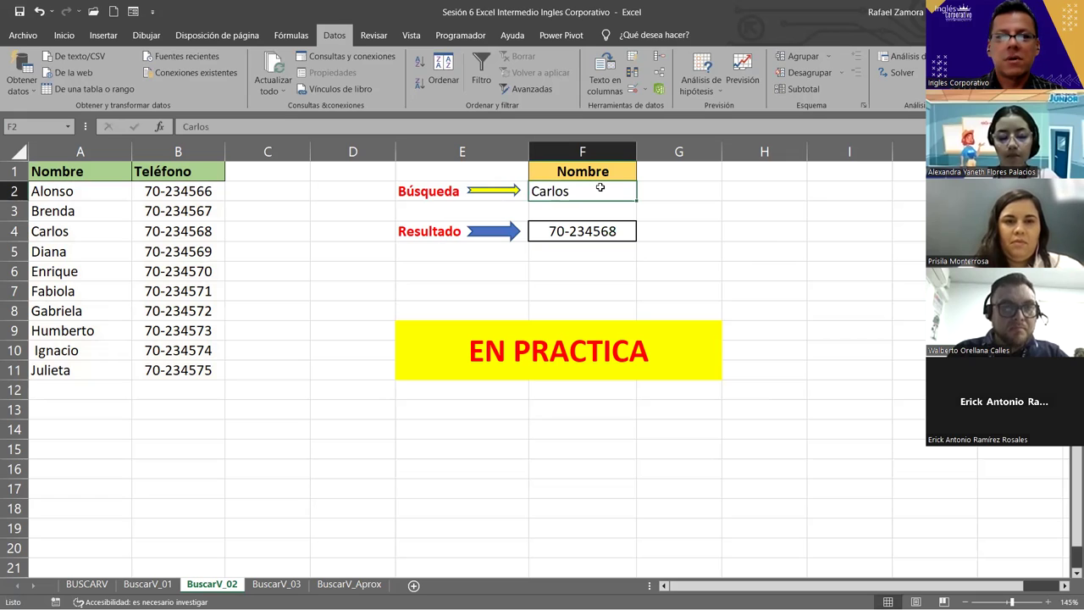
type("Diana")
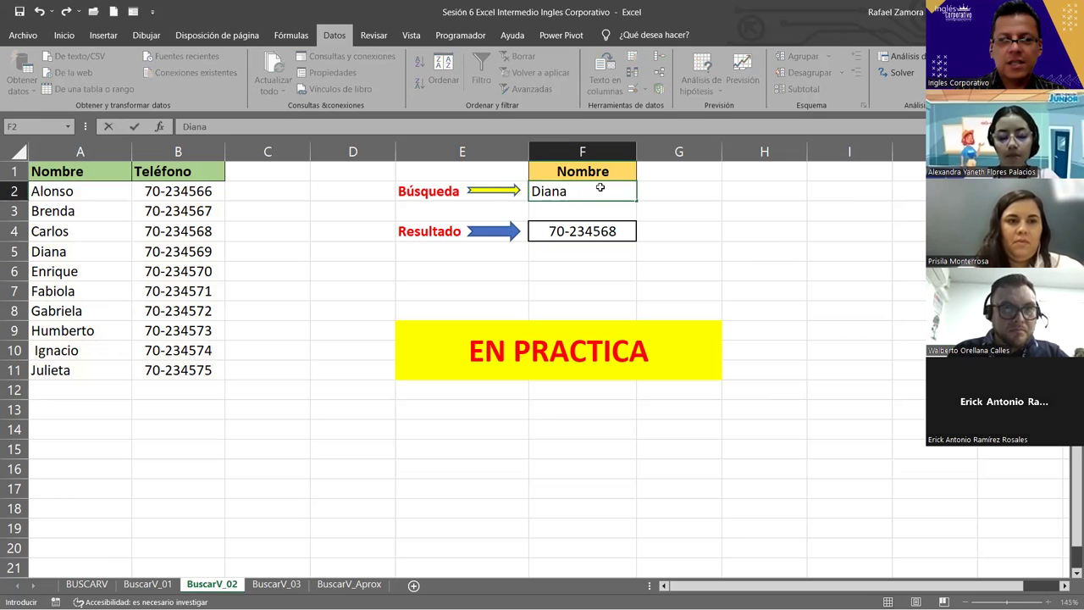
key("ctrl+Return")
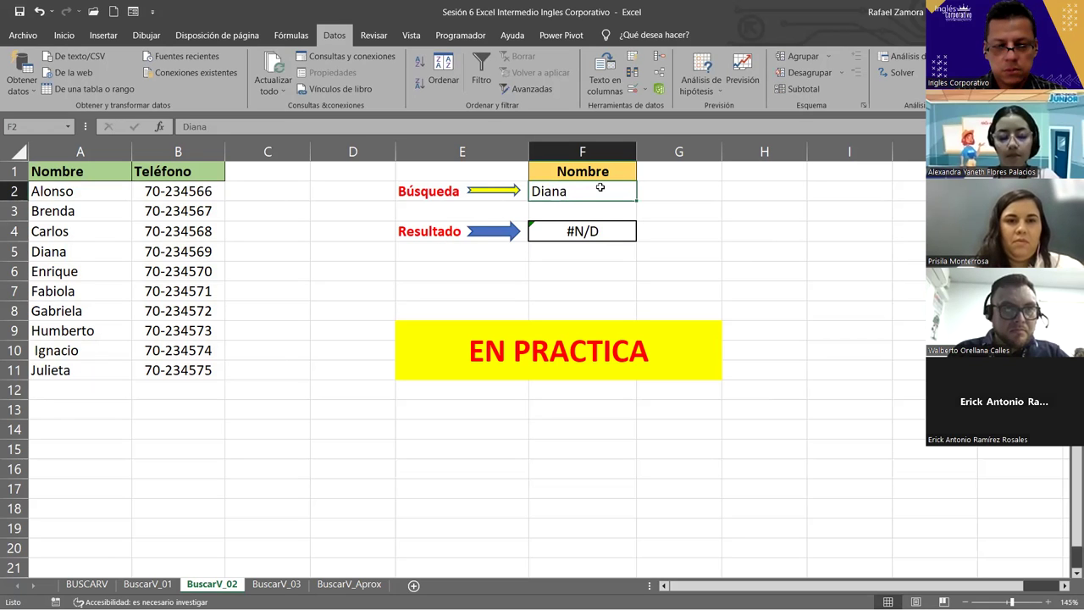
Step: Look up Fabiola, Gabriela and Ignacio in F2; Ignacio gives #N/D in F4
type("Fabiola")
key("ctrl+Return")
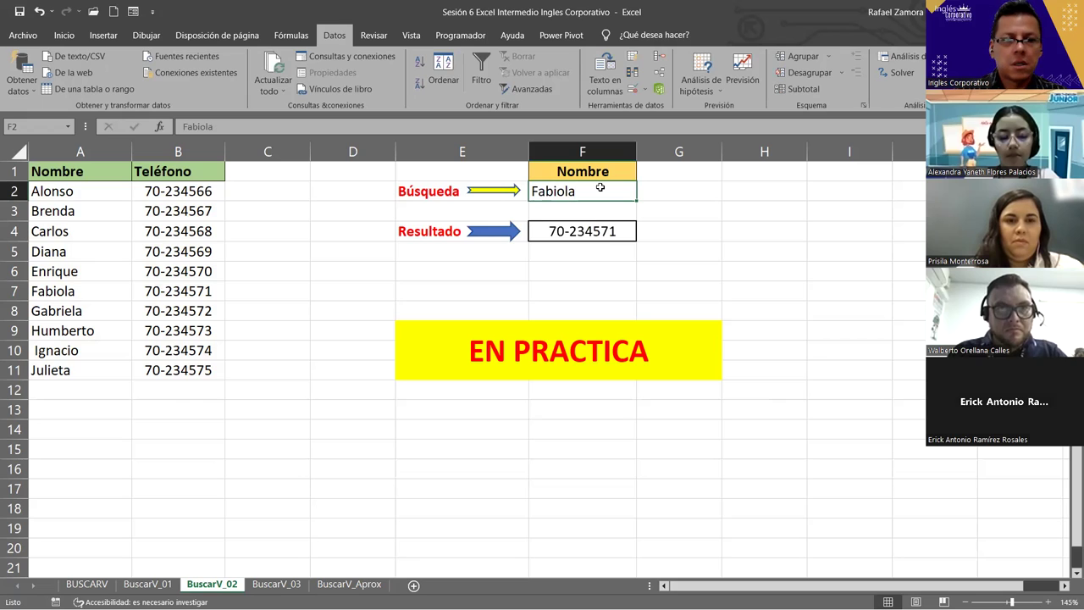
type("Gabrie")
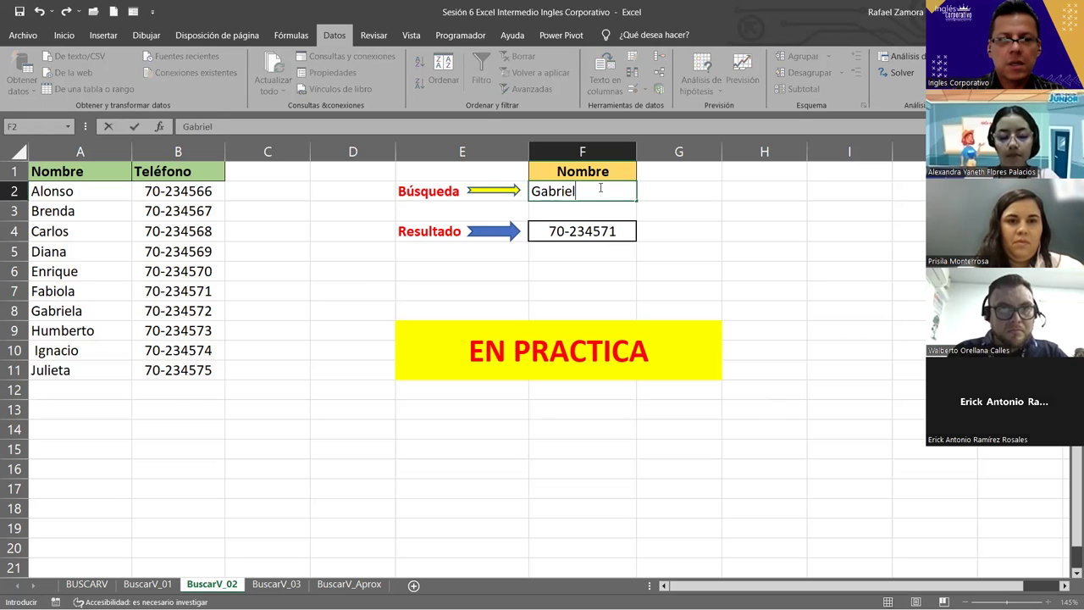
key("ctrl+Return")
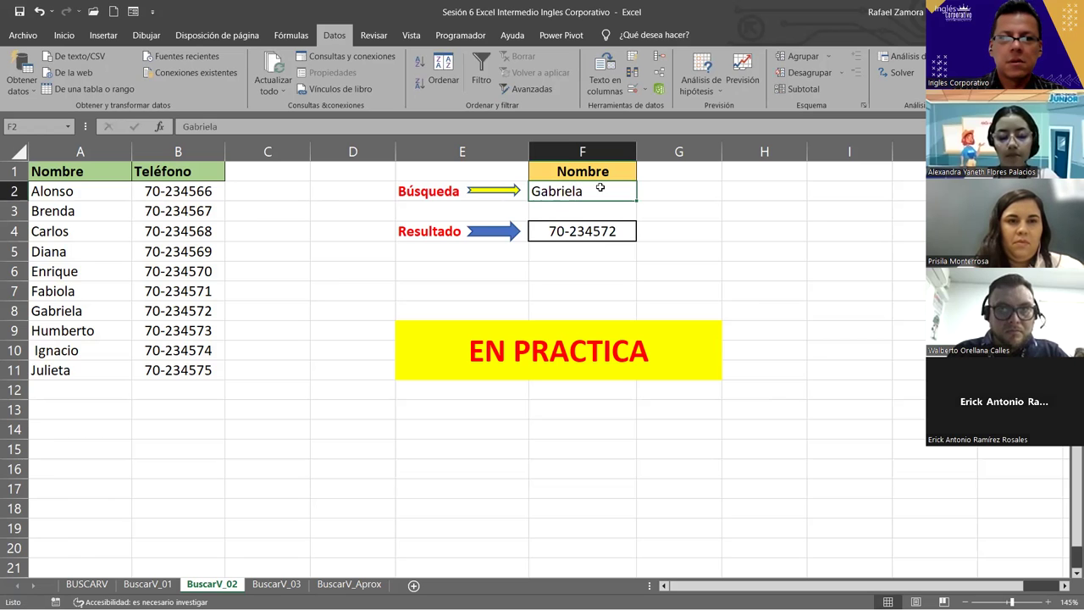
type("Igncio")
key("BackSpace")
key("BackSpace")
key("BackSpace")
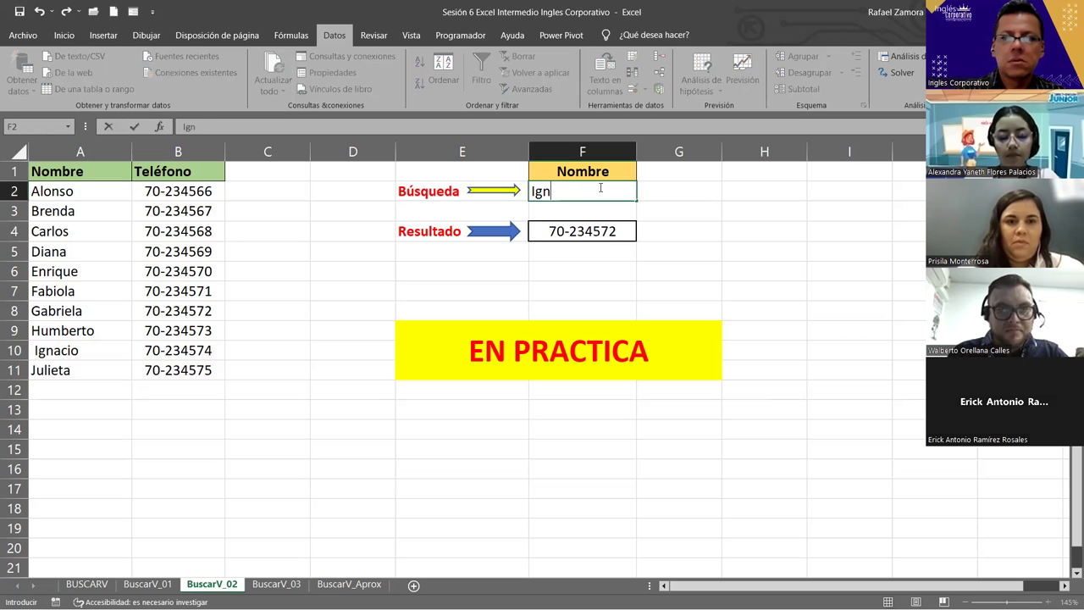
type("acio")
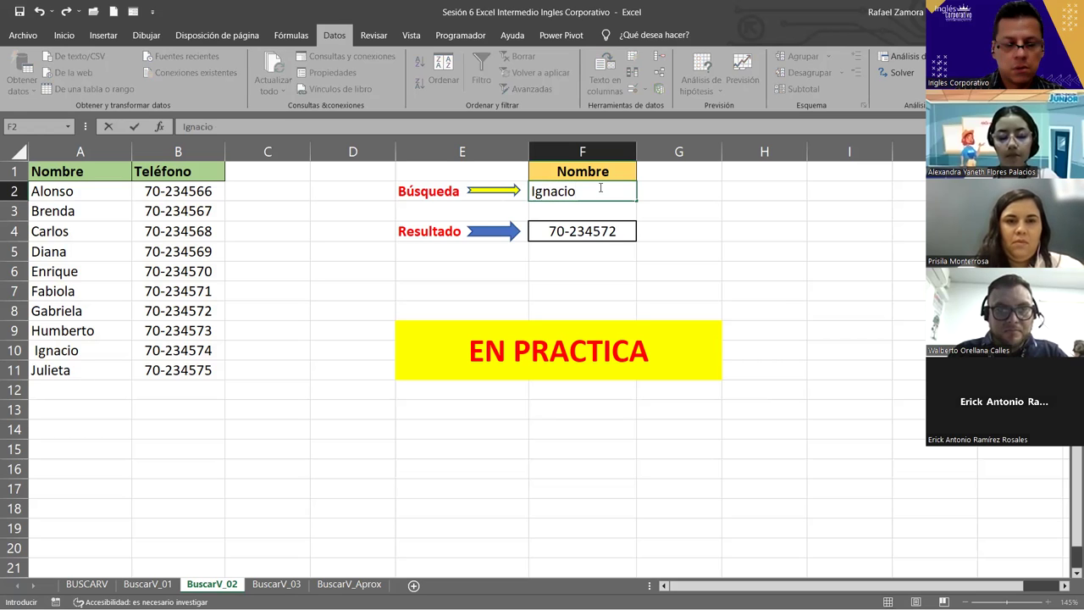
key("ctrl+Return")
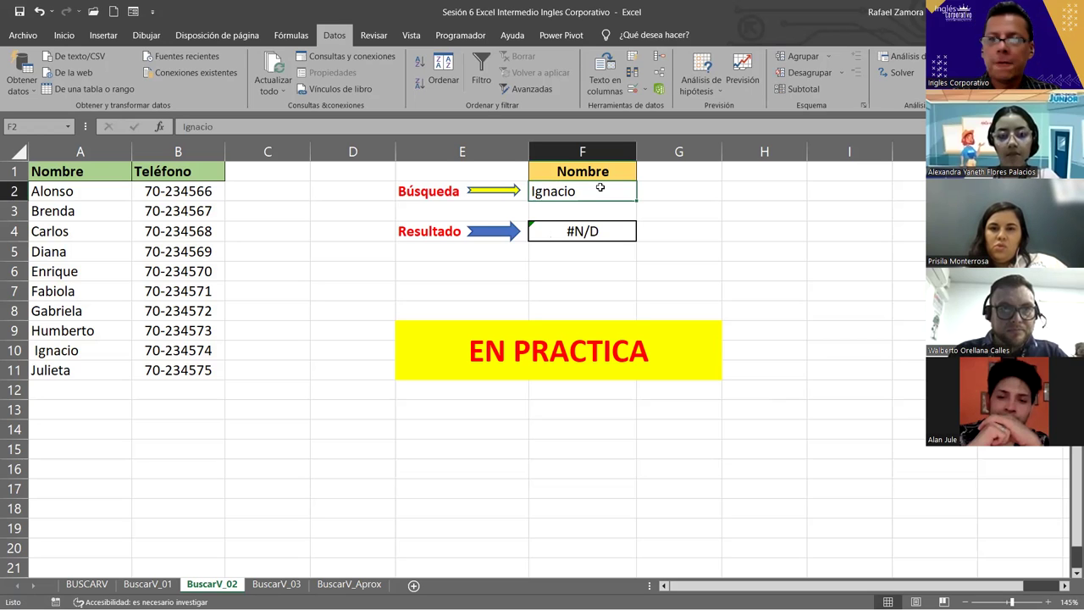
Step: Sort the Nombre/Teléfono list A to Z from the Datos tab, then reselect F2
left_click(59, 247)
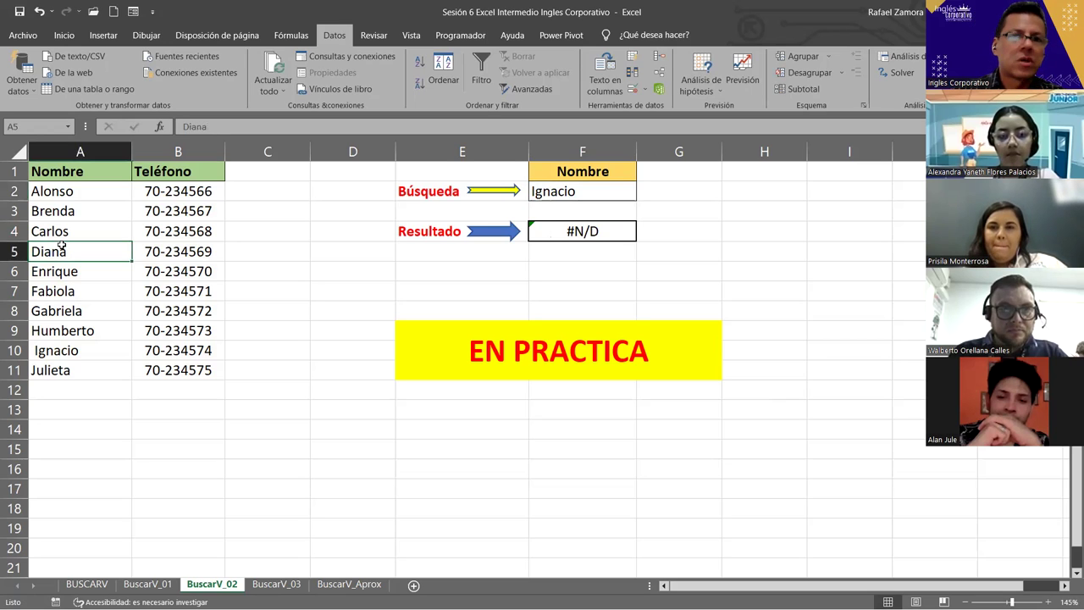
left_click(419, 61)
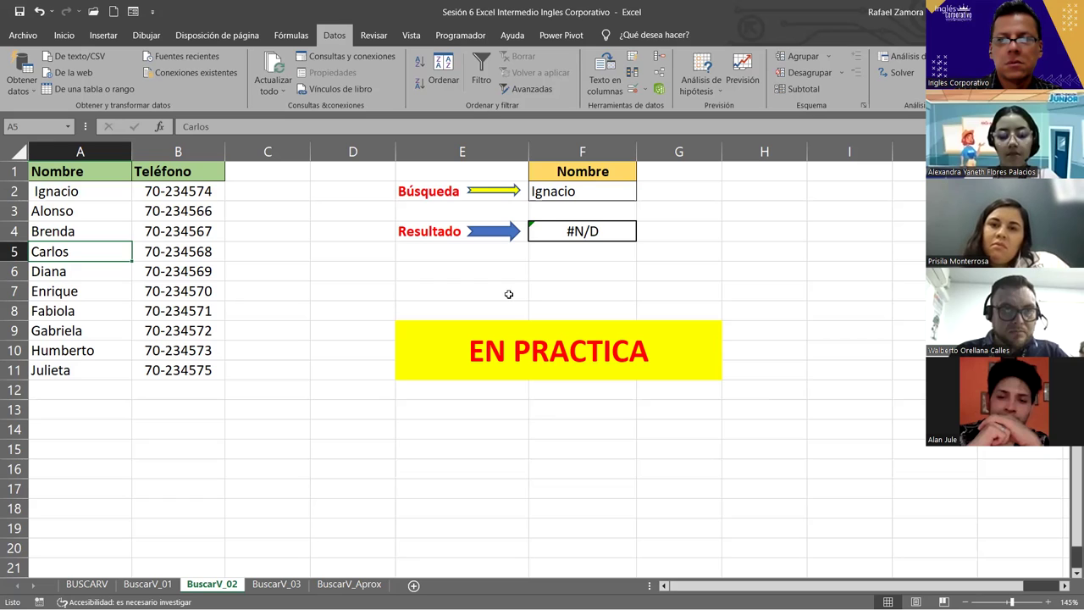
left_click(614, 191)
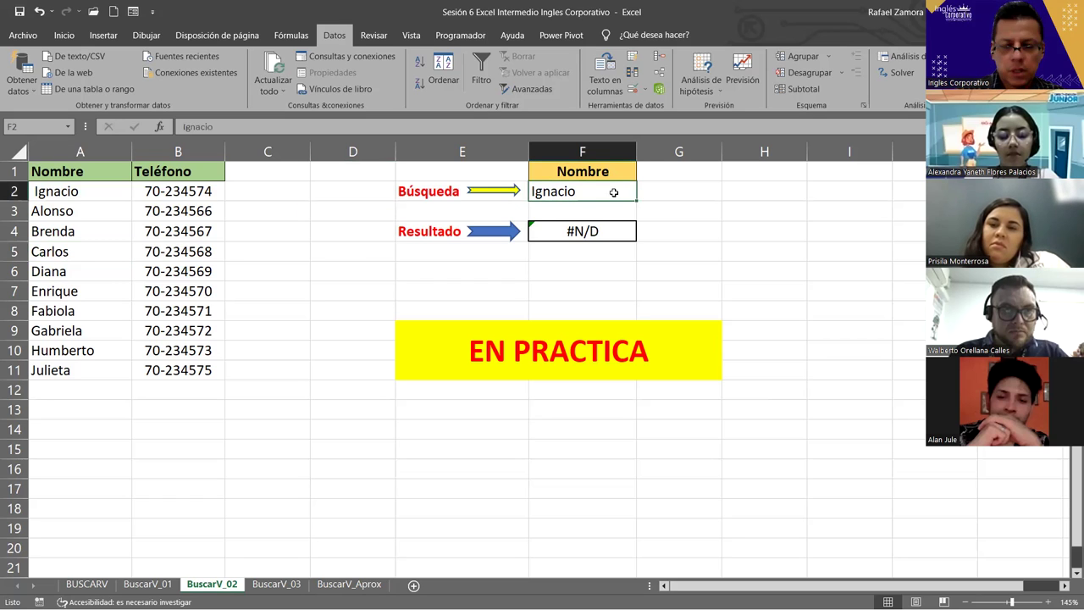
Step: Enter Diana, then julieta, in F2 so F4 returns julieta's phone number
type("Diana")
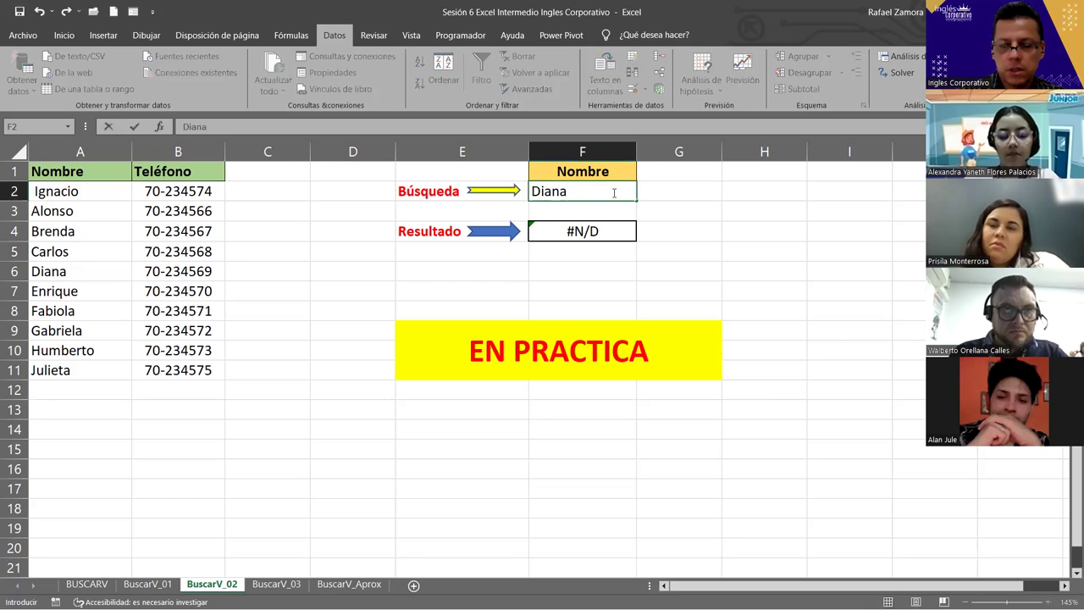
key("ctrl+Return")
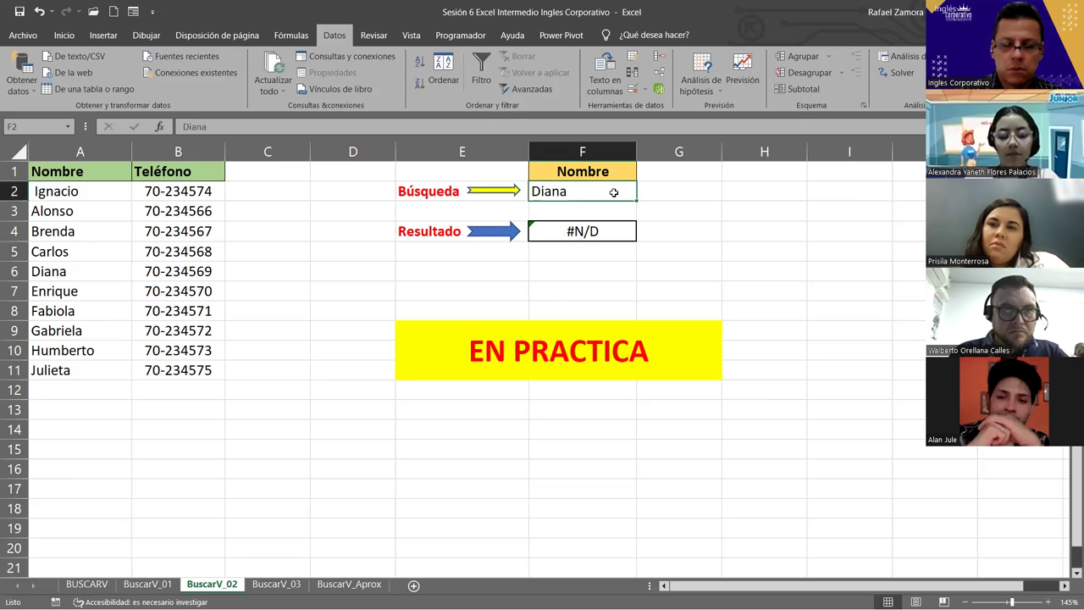
type("julieta")
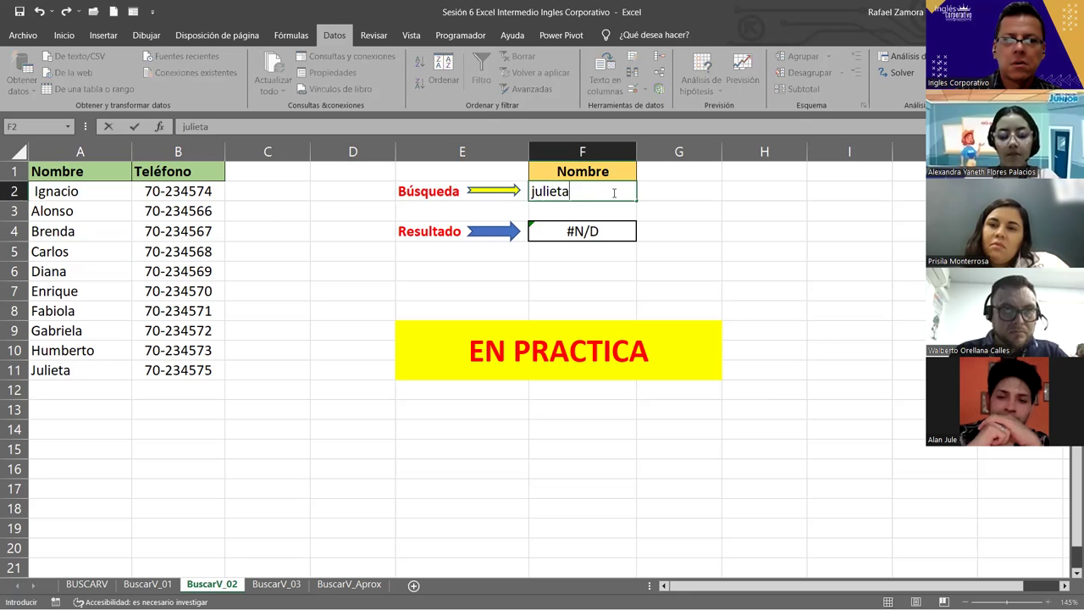
key("ctrl+Return")
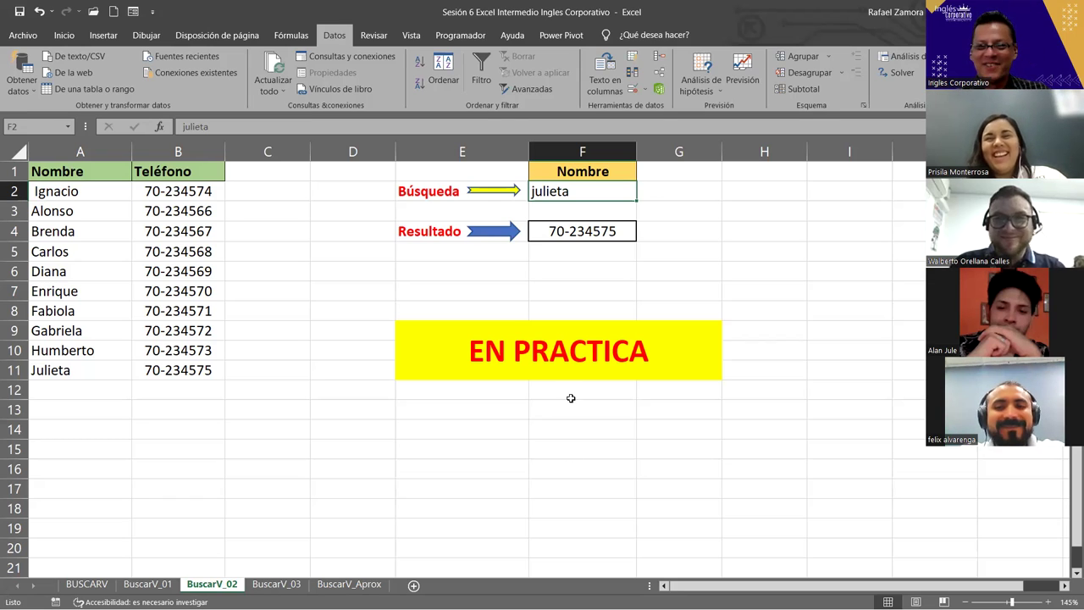
left_click(605, 450)
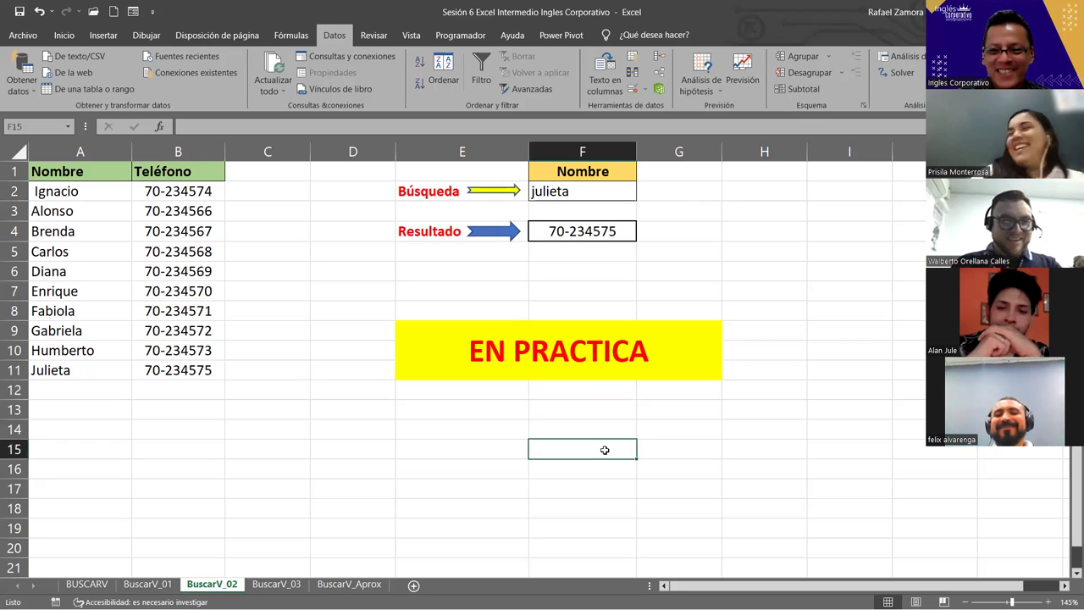